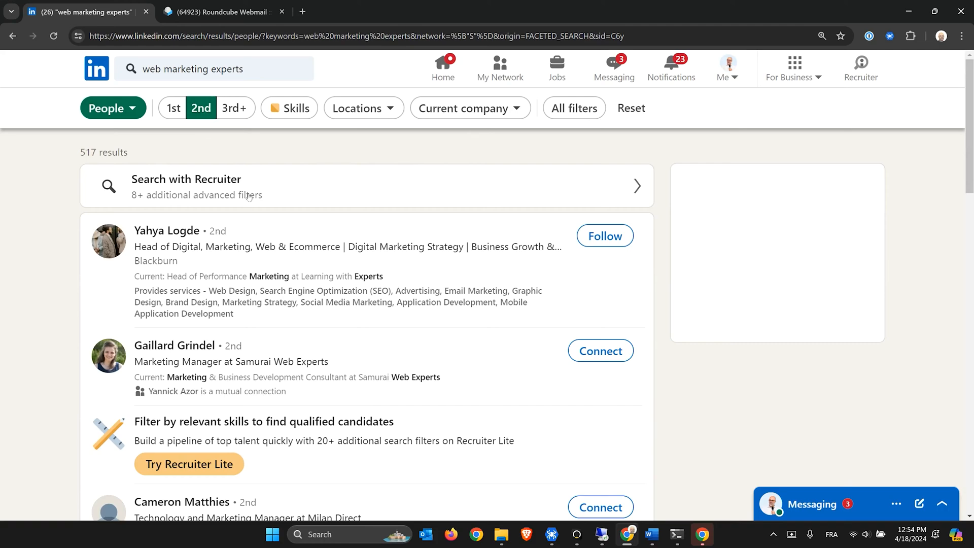
Filter the LinkedIn people search to the location New York, United States
{"action": "left_click", "coordinate": [378, 109]}
{"action": "left_click", "coordinate": [304, 153]}
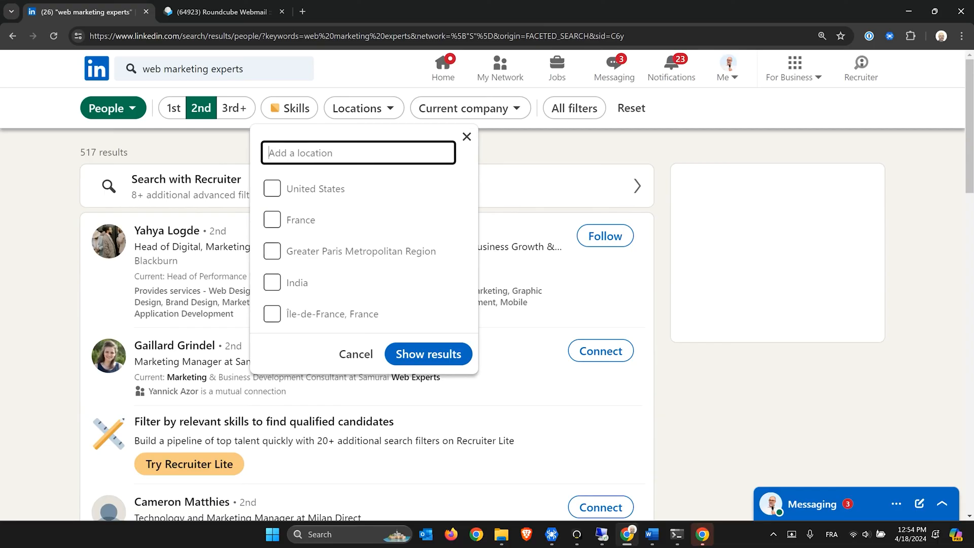
{"action": "type", "text": "new york"}
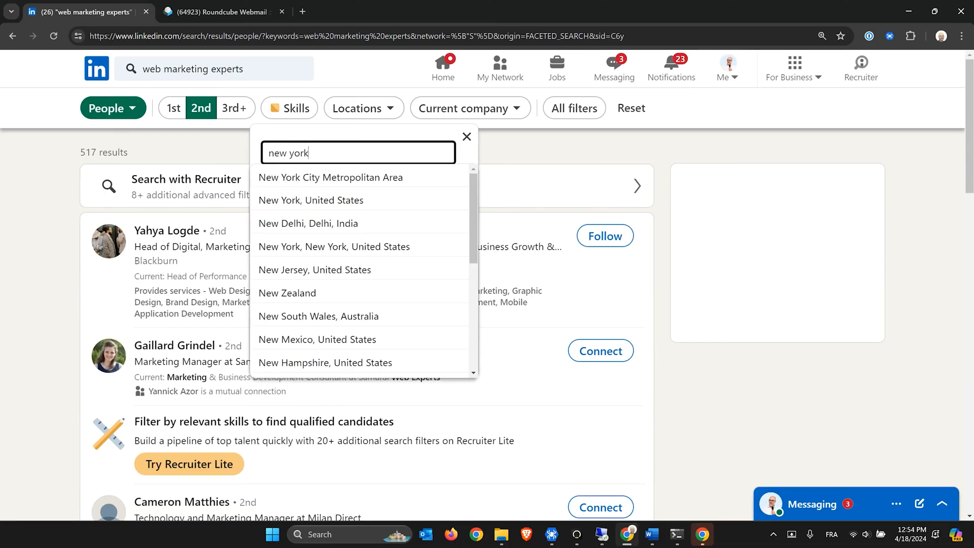
{"action": "left_click", "coordinate": [314, 177]}
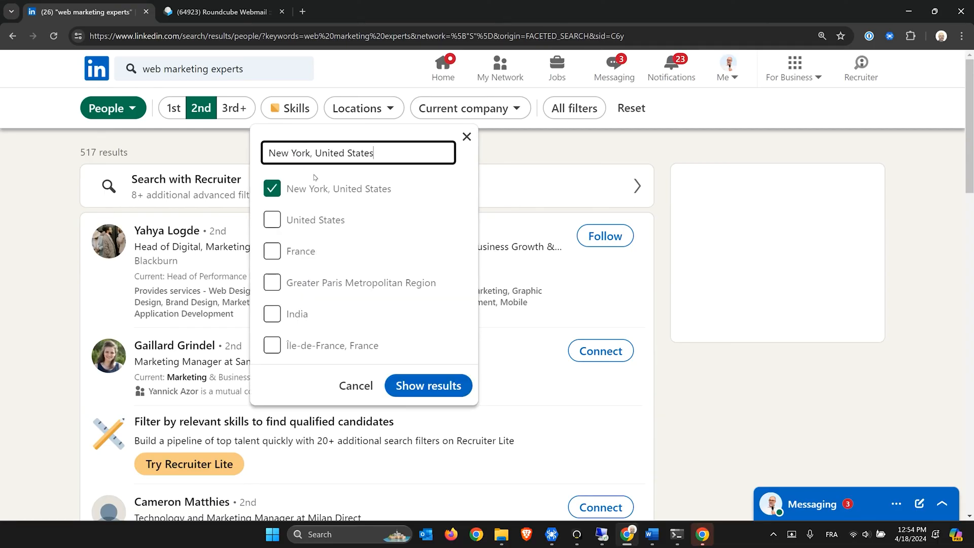
{"action": "left_click", "coordinate": [421, 387]}
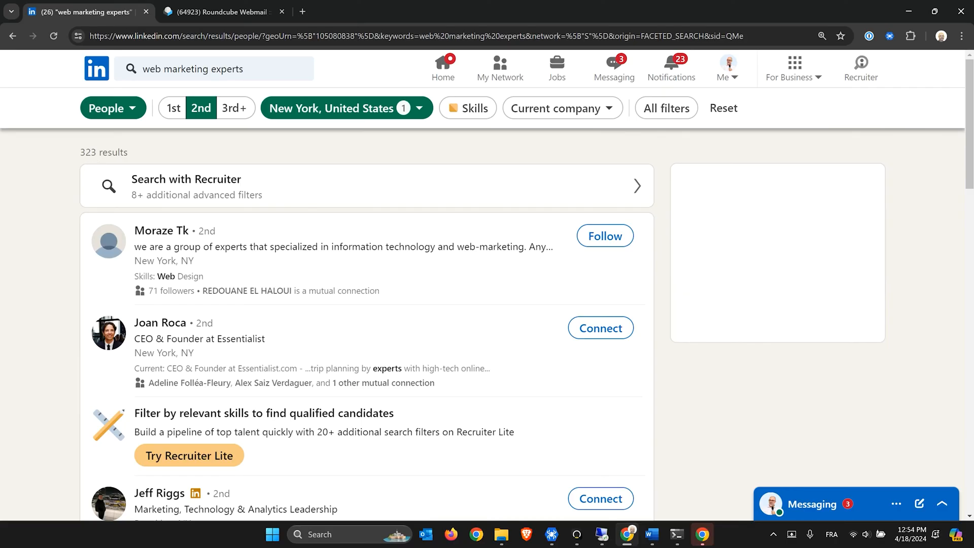
Change the search keywords to 'web marketing managers' and select the results page URL
{"action": "left_click", "coordinate": [221, 70]}
{"action": "double_click", "coordinate": [228, 69]}
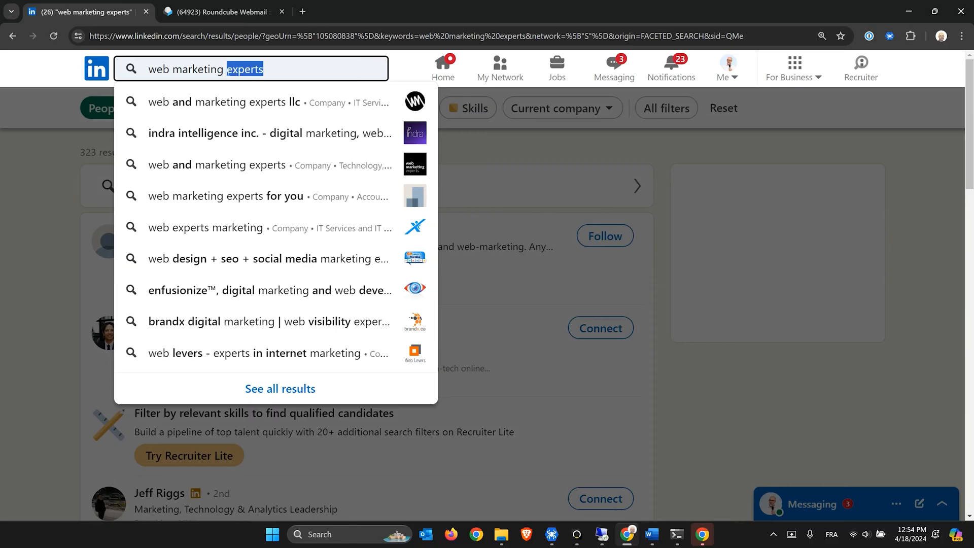
{"action": "type", "text": "managers"}
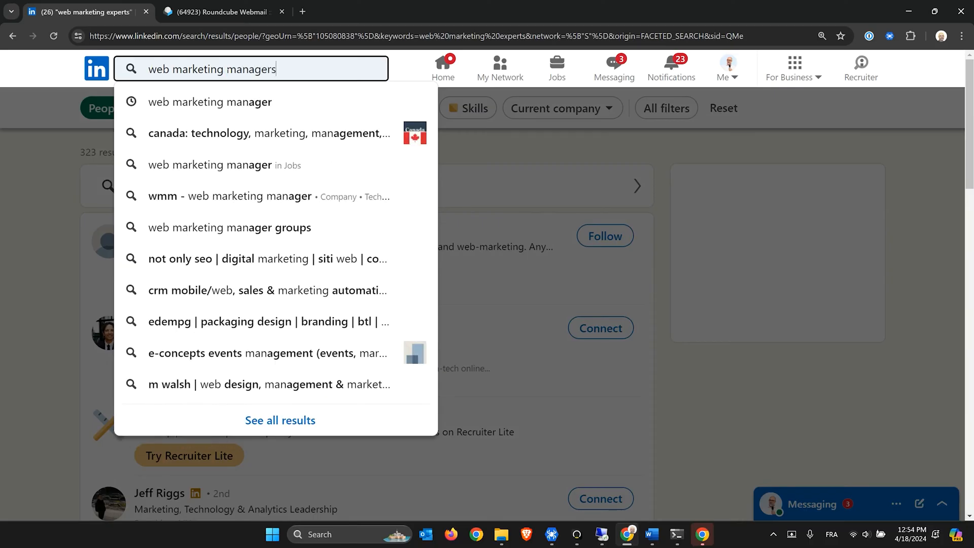
{"action": "key", "text": "Return"}
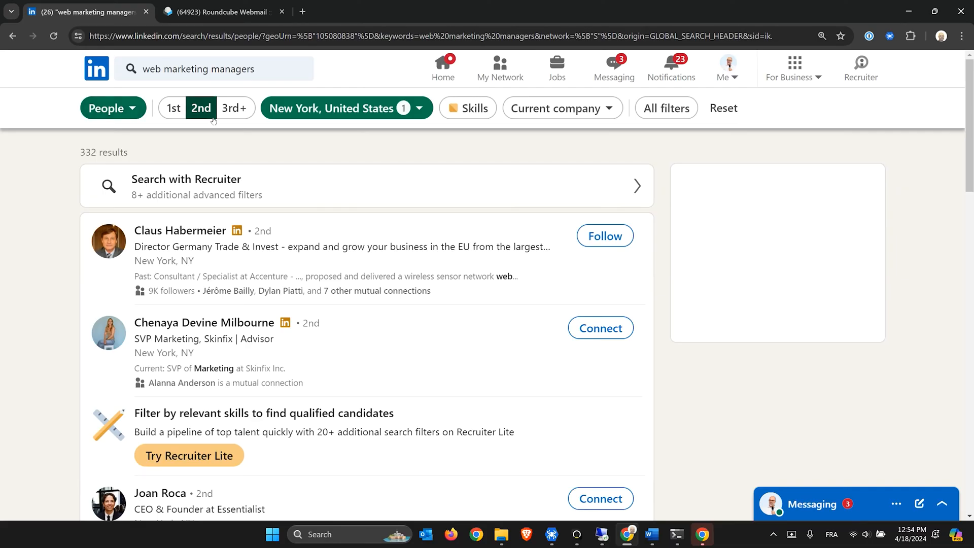
{"action": "left_click", "coordinate": [282, 35]}
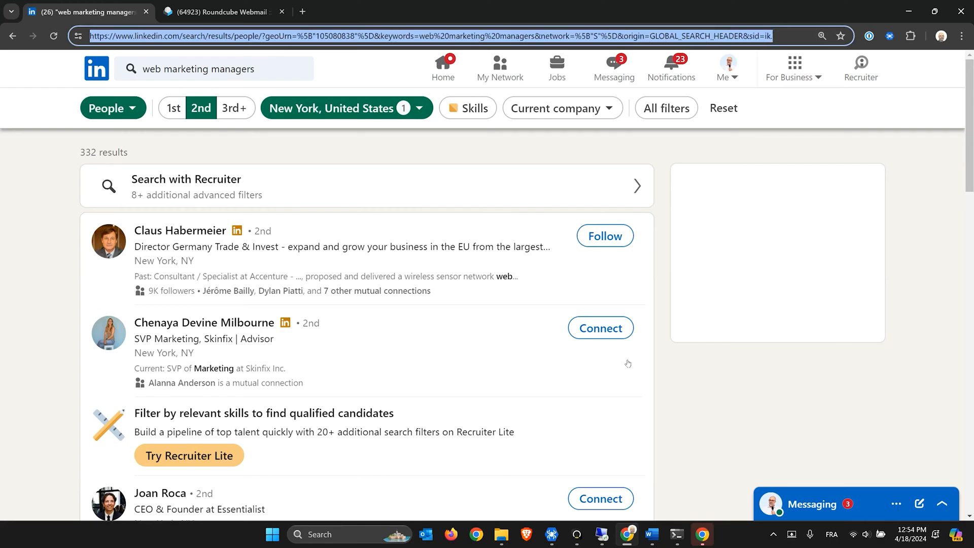
Paste the LinkedIn search results URL into the bot's waiting URL prompt
{"action": "left_click", "coordinate": [673, 536]}
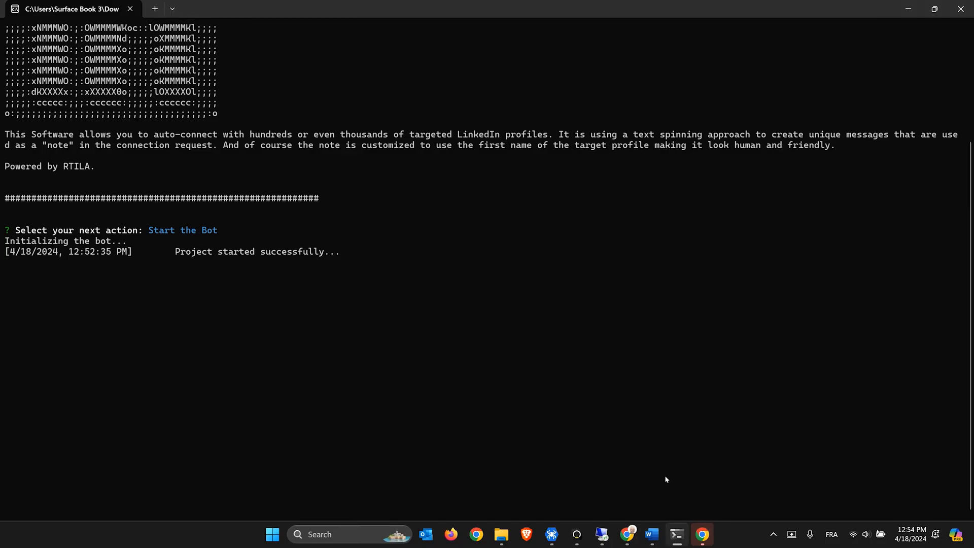
{"action": "left_click", "coordinate": [628, 534]}
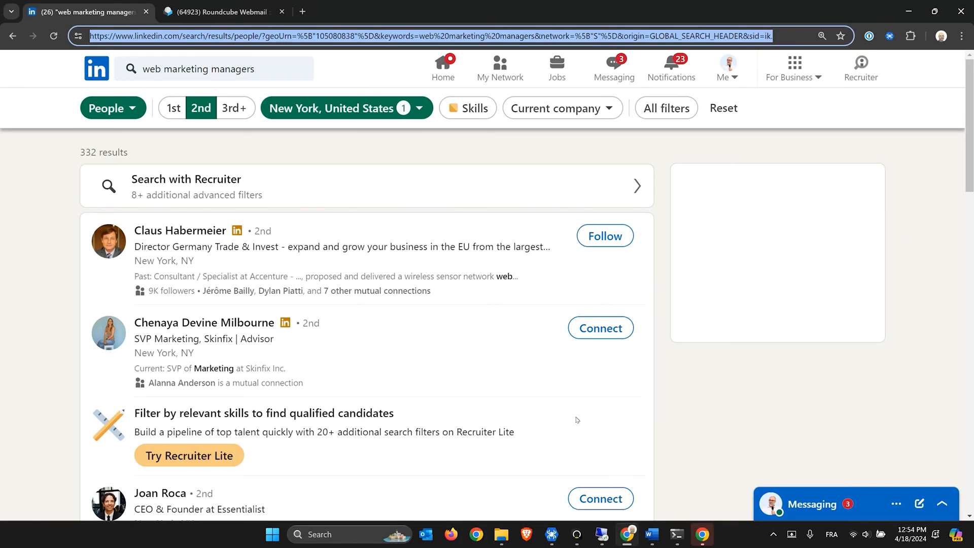
{"action": "left_click", "coordinate": [699, 530]}
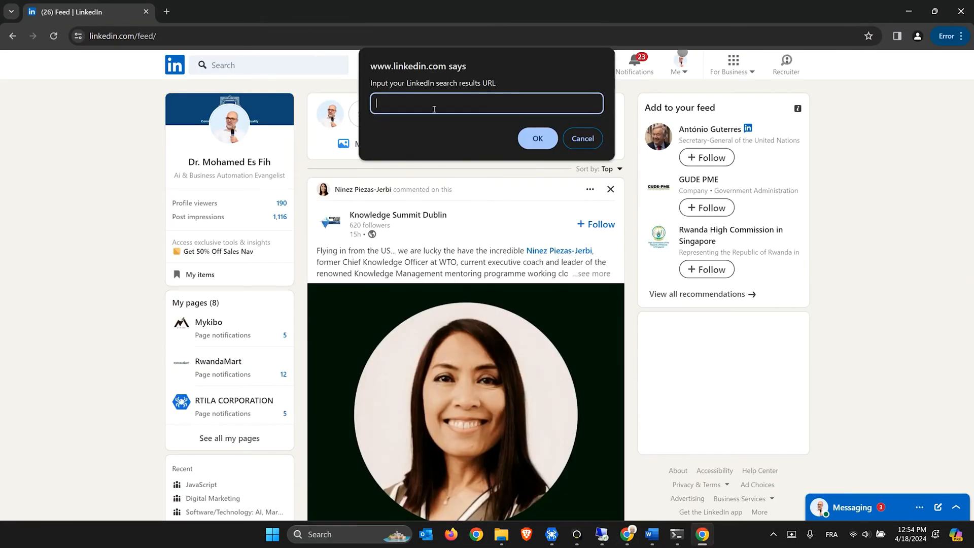
{"action": "key", "text": "ctrl+v"}
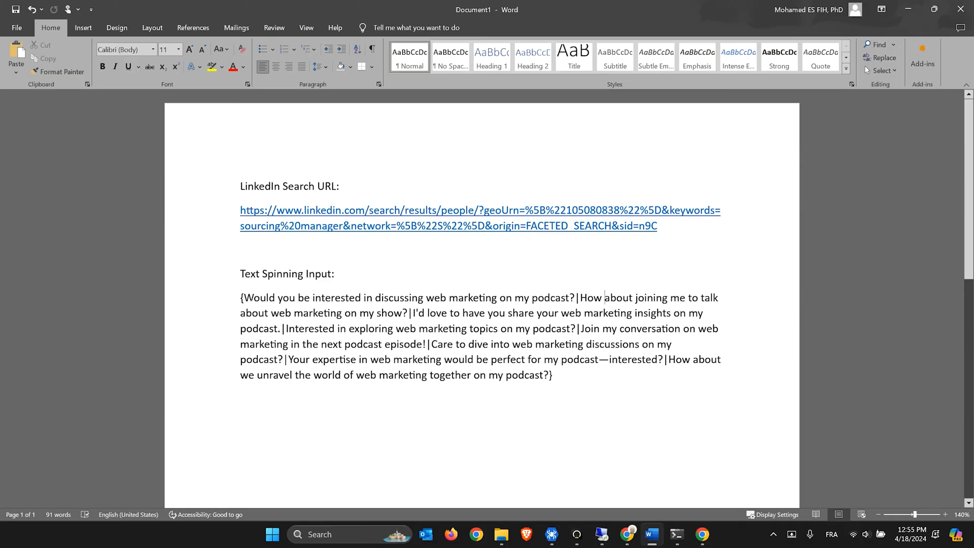
Select the full block of spin-text invitation variants in the Word document
{"action": "left_click_drag", "start_coordinate": [245, 299], "coordinate": [553, 301]}
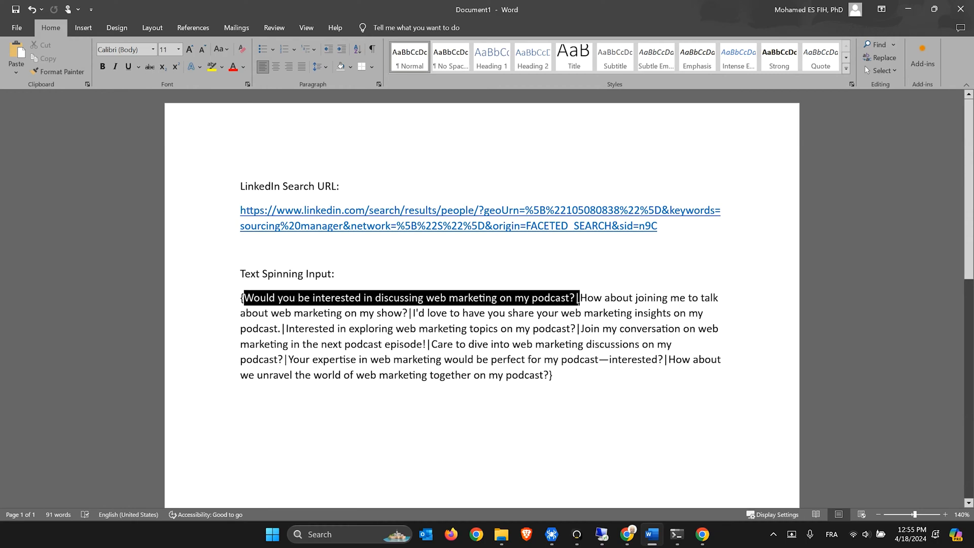
{"action": "left_click_drag", "start_coordinate": [569, 299], "coordinate": [574, 298]}
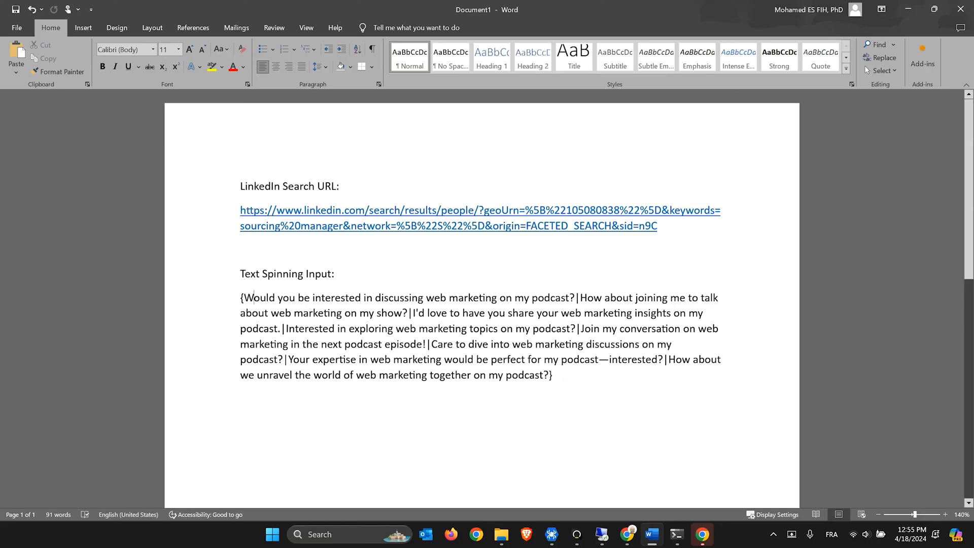
{"action": "left_click_drag", "start_coordinate": [552, 376], "coordinate": [242, 300]}
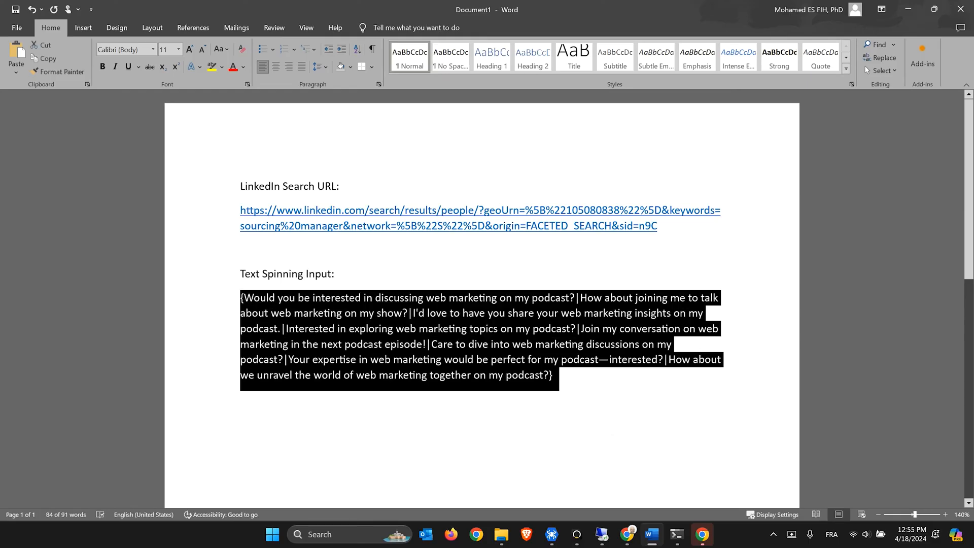
{"action": "left_click", "coordinate": [703, 534]}
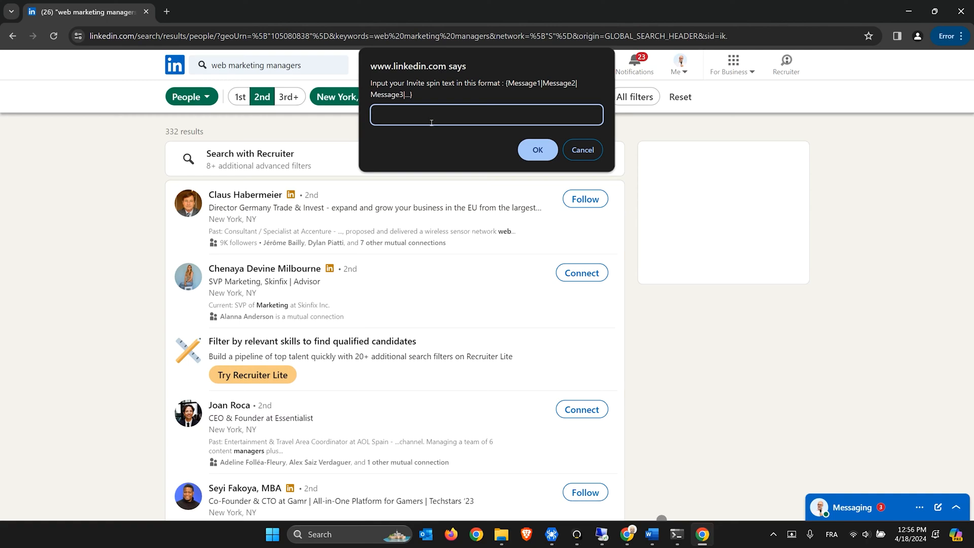
Submit the spin text to the bot, let it write personalised invitation notes, then close Chrome
{"action": "key", "text": "ctrl+v"}
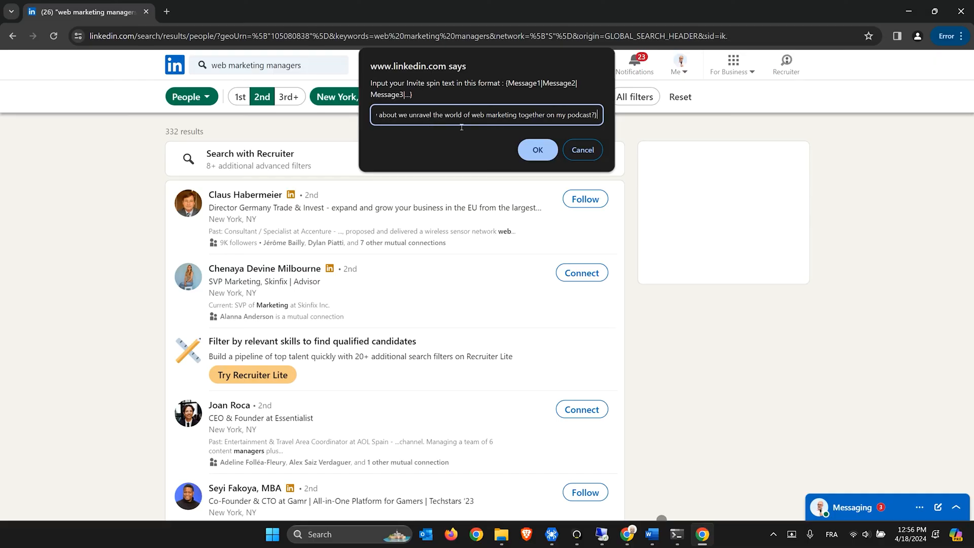
{"action": "left_click", "coordinate": [539, 158]}
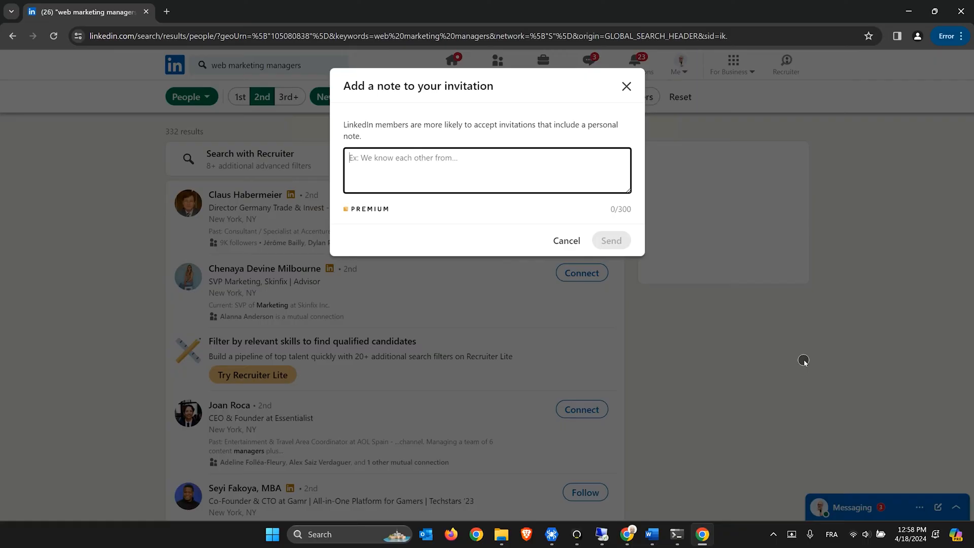
{"action": "type", "text": "Hello Ch"}
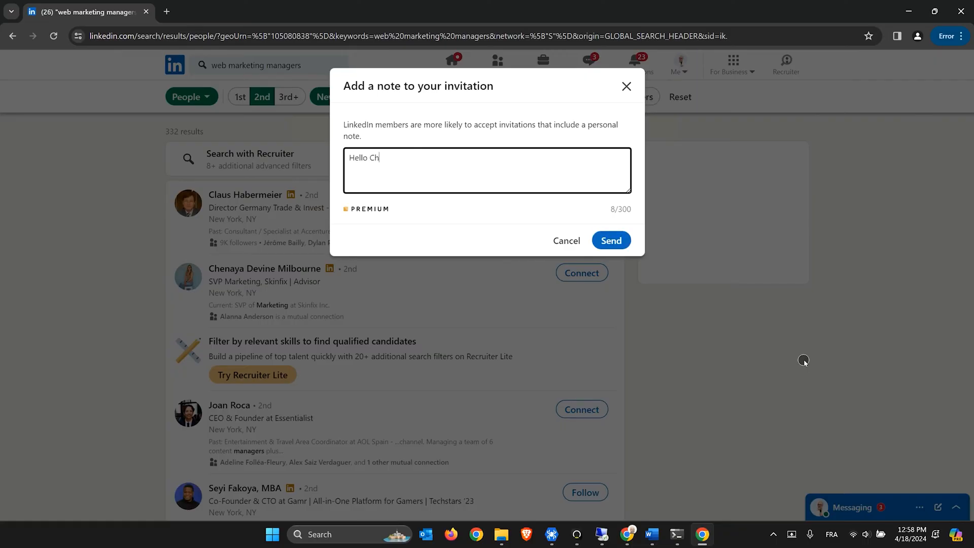
{"action": "type", "text": "enaya. Care"}
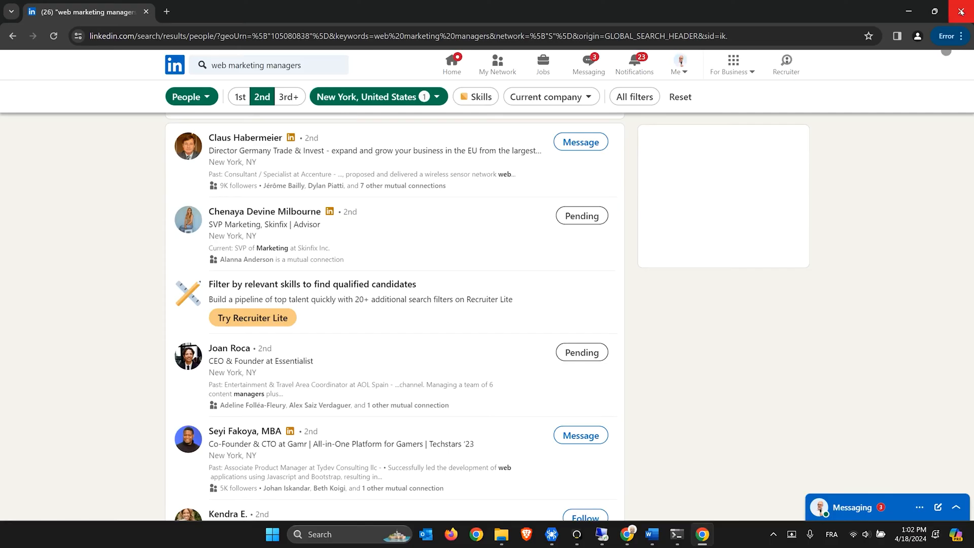
{"action": "left_click", "coordinate": [960, 12]}
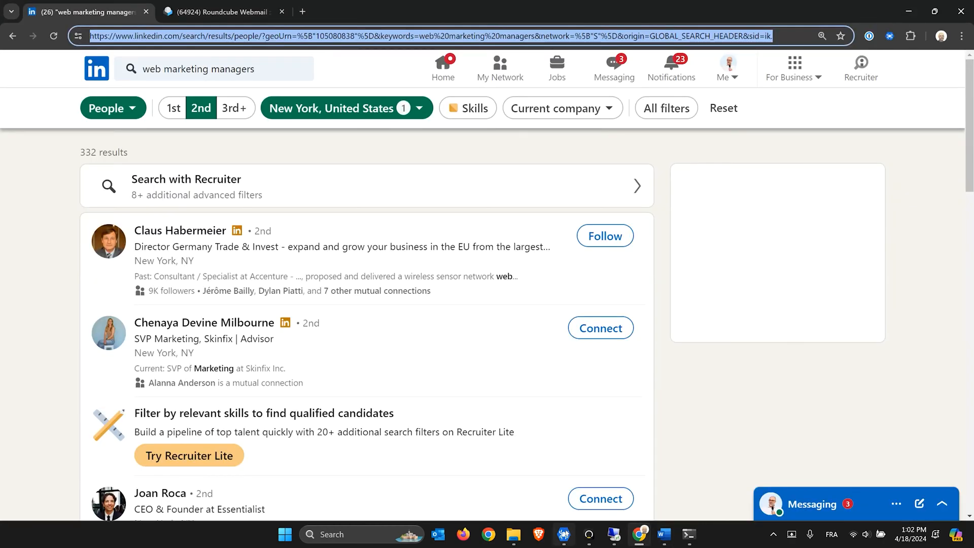
{"action": "left_click", "coordinate": [564, 534]}
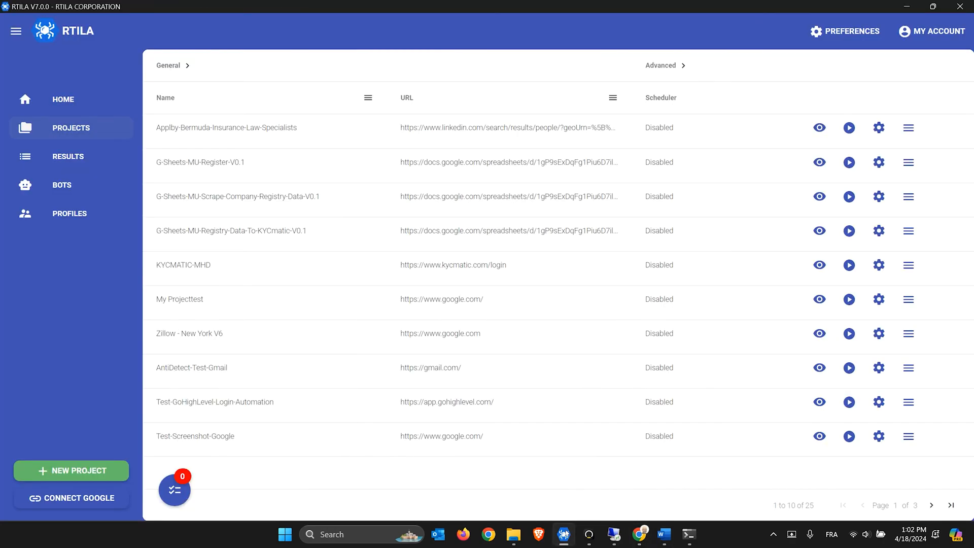
{"action": "left_click", "coordinate": [92, 471]}
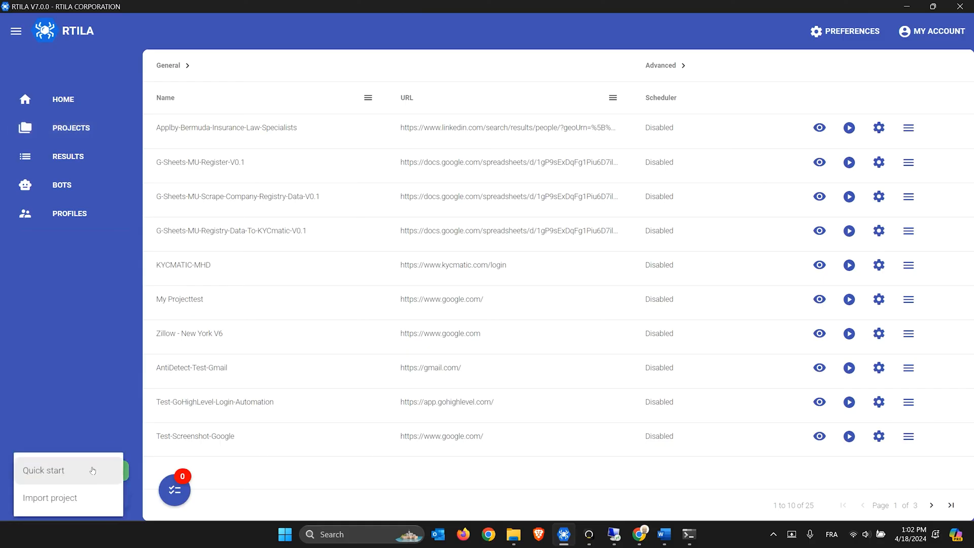
{"action": "left_click", "coordinate": [73, 480]}
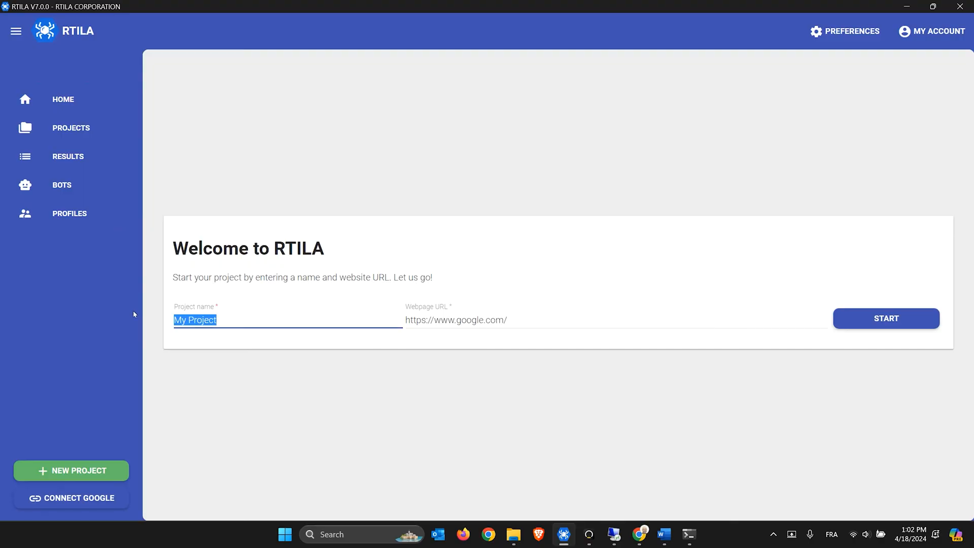
{"action": "type", "text": "L"}
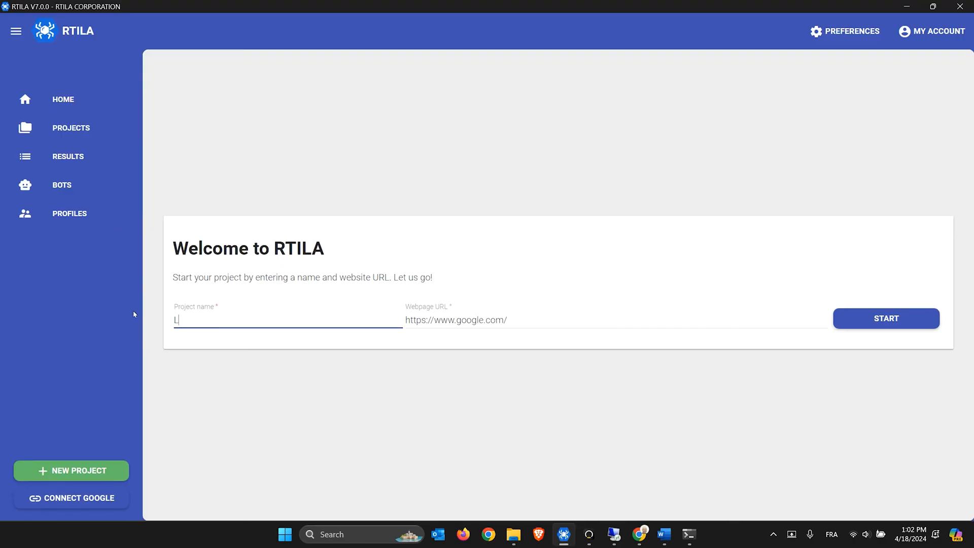
{"action": "type", "text": "inkedin-Auto-Connect-Sta"}
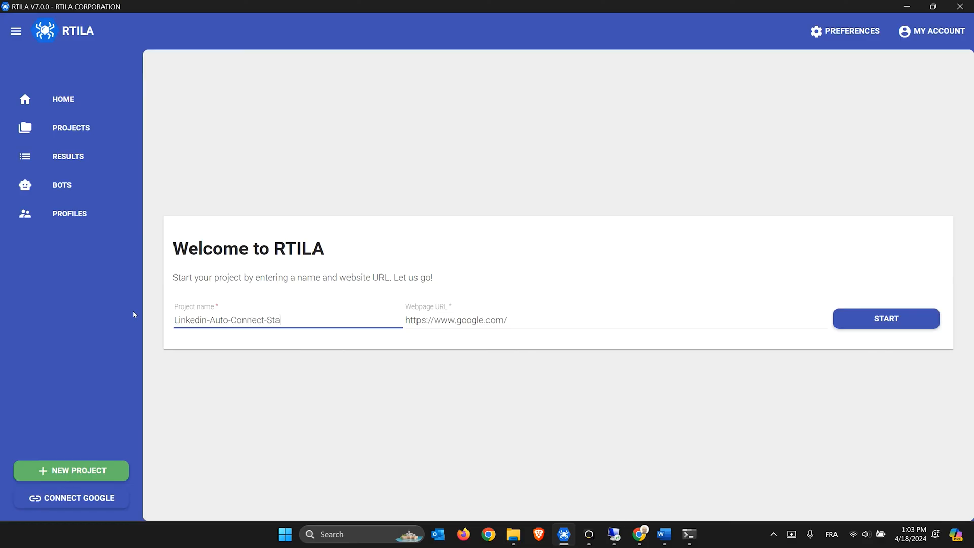
{"action": "type", "text": "ndalone"}
{"action": "left_click", "coordinate": [892, 319]}
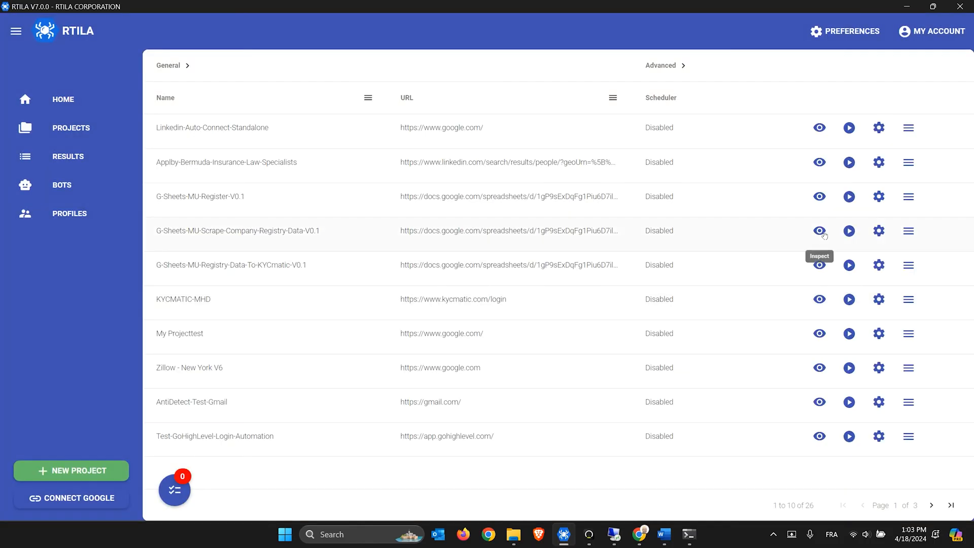
Launch the Linkedin-Auto-Connect-Standalone project, then stop its run
{"action": "left_click", "coordinate": [316, 135]}
{"action": "left_click", "coordinate": [820, 131]}
{"action": "left_click", "coordinate": [822, 133]}
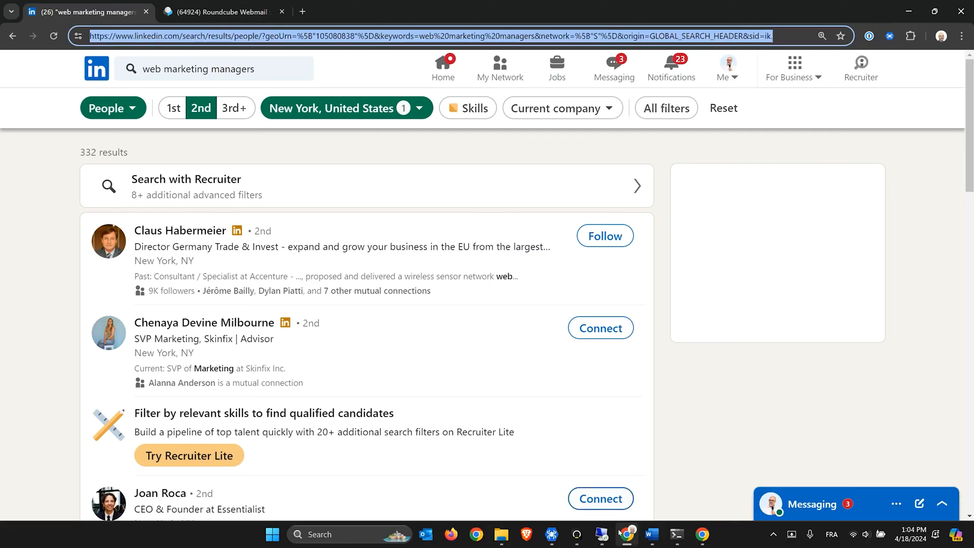
{"action": "left_click", "coordinate": [552, 534]}
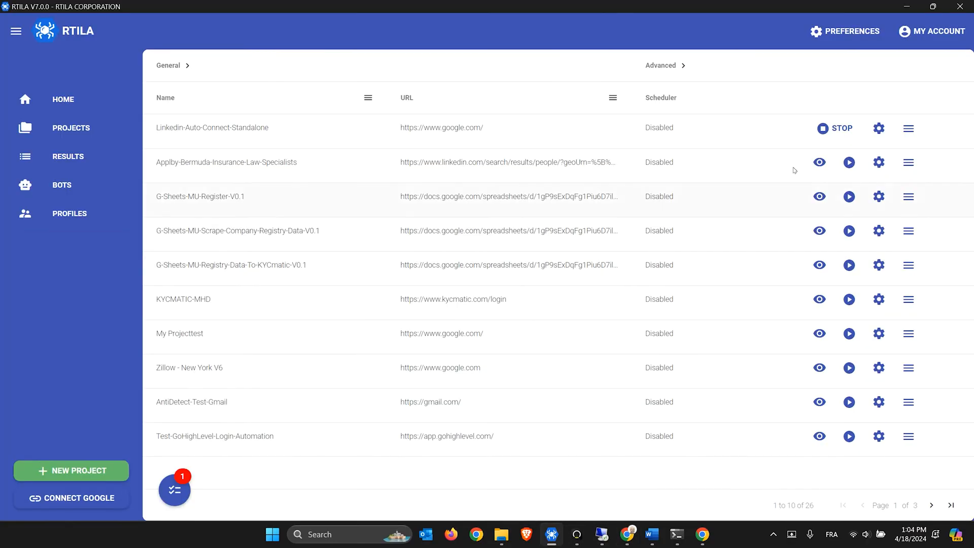
{"action": "left_click", "coordinate": [837, 129]}
{"action": "left_click", "coordinate": [523, 293]}
{"action": "left_click", "coordinate": [880, 129]}
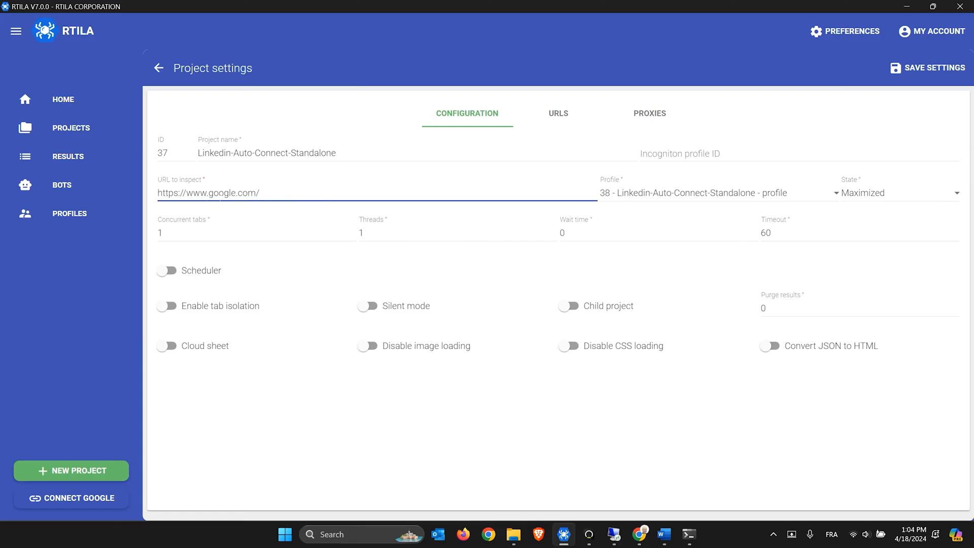
{"action": "double_click", "coordinate": [224, 194]}
{"action": "type", "text": "linkedin"}
{"action": "left_click", "coordinate": [159, 69]}
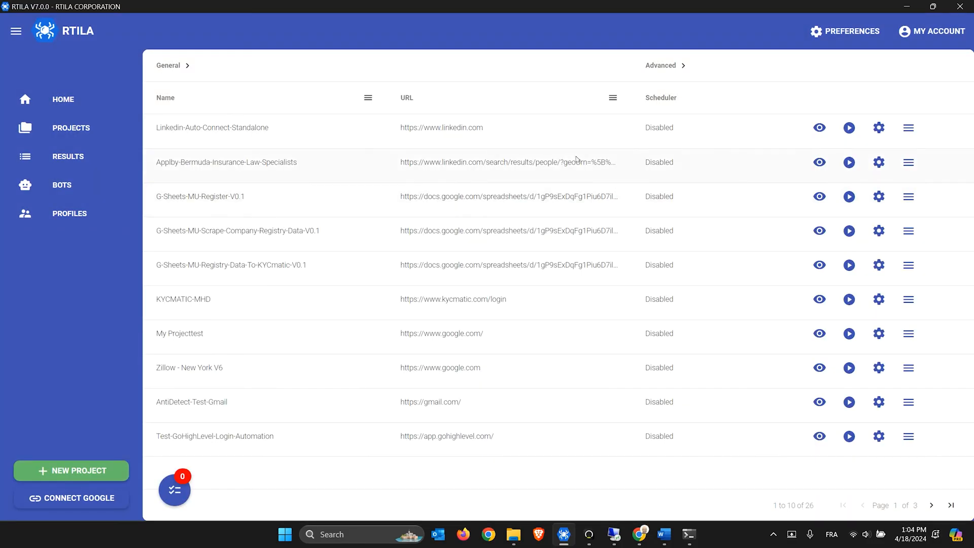
Launch the project and sign in to LinkedIn with the account email and password
{"action": "left_click", "coordinate": [826, 131]}
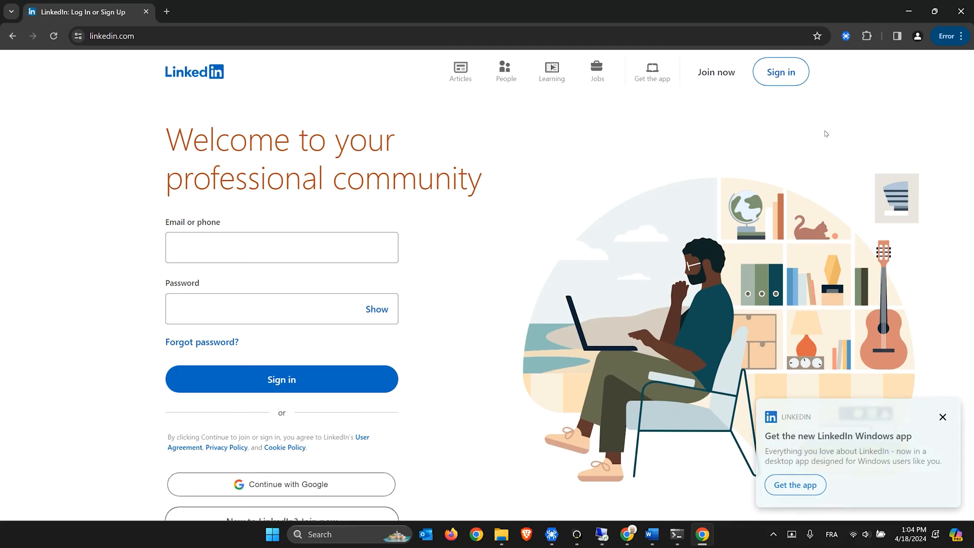
{"action": "left_click", "coordinate": [942, 418]}
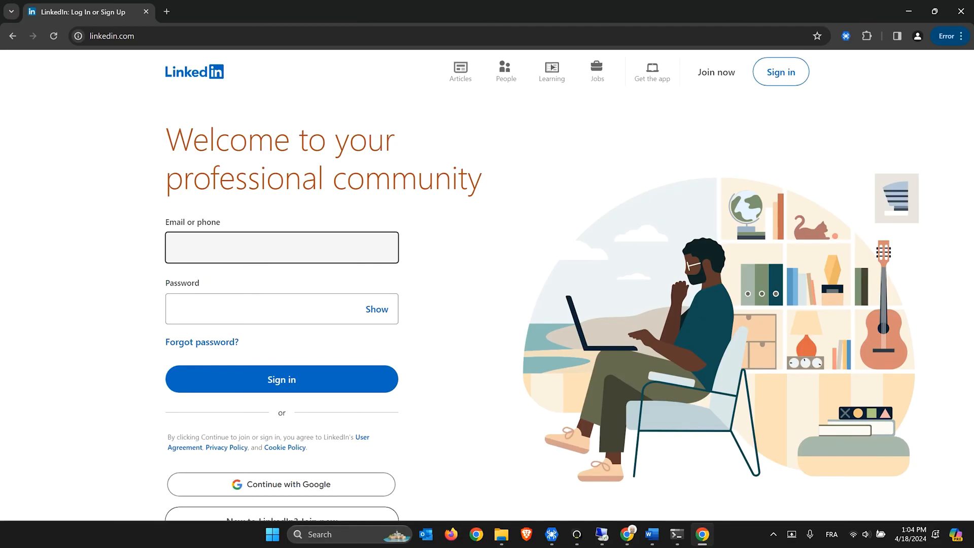
{"action": "type", "text": "cont*****"}
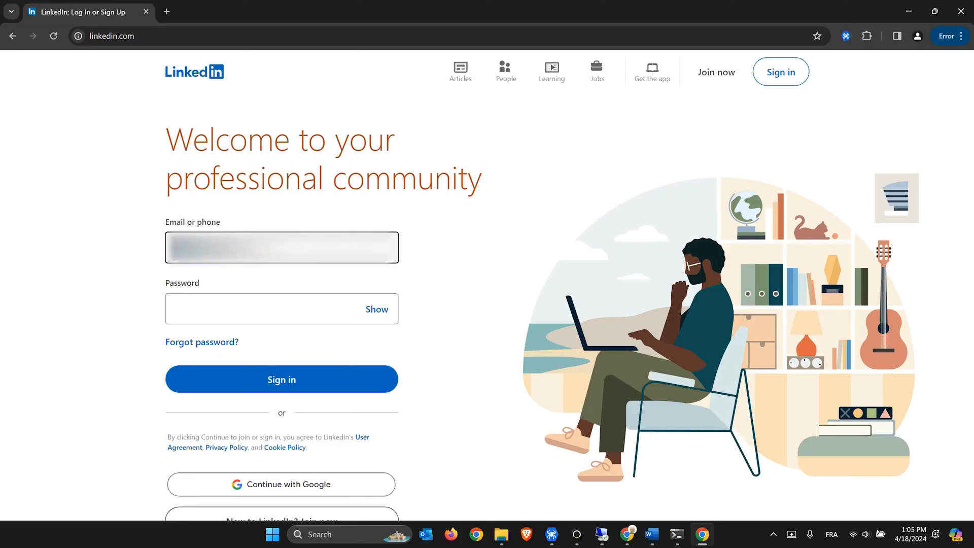
{"action": "type", "text": "**"}
{"action": "key", "text": "ctrl+a"}
{"action": "type", "text": "***"}
{"action": "key", "text": "Return"}
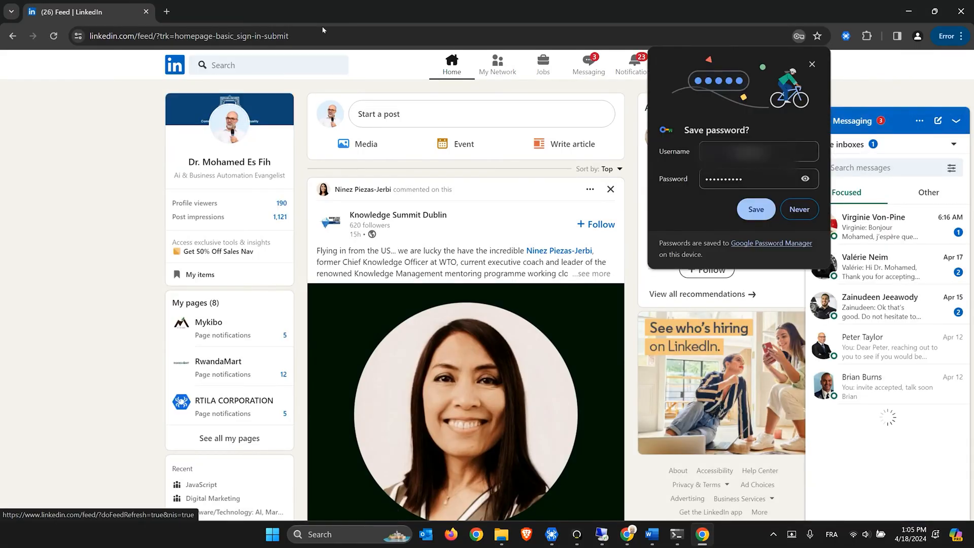
Decline saving the password and open the RTILA automation panel beside the feed
{"action": "left_click", "coordinate": [799, 209]}
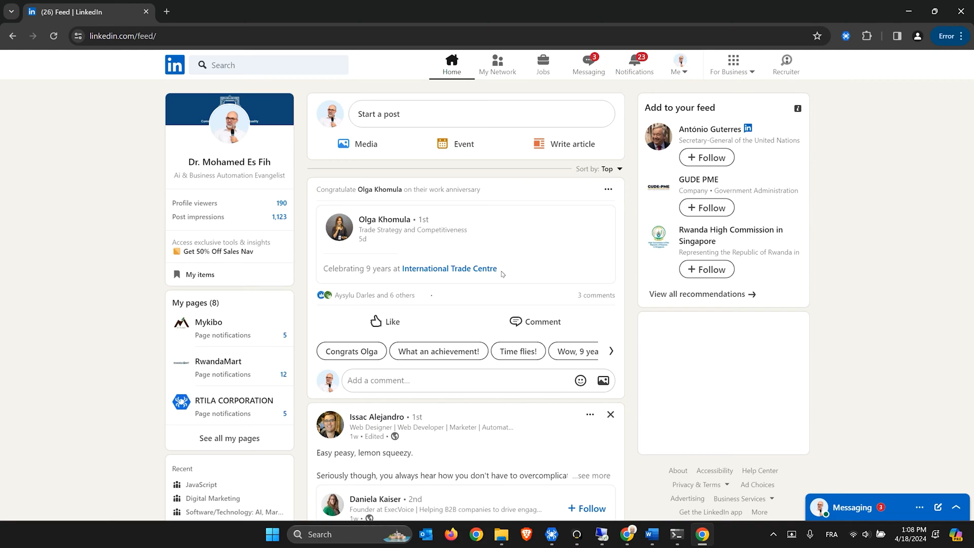
{"action": "left_click", "coordinate": [846, 35]}
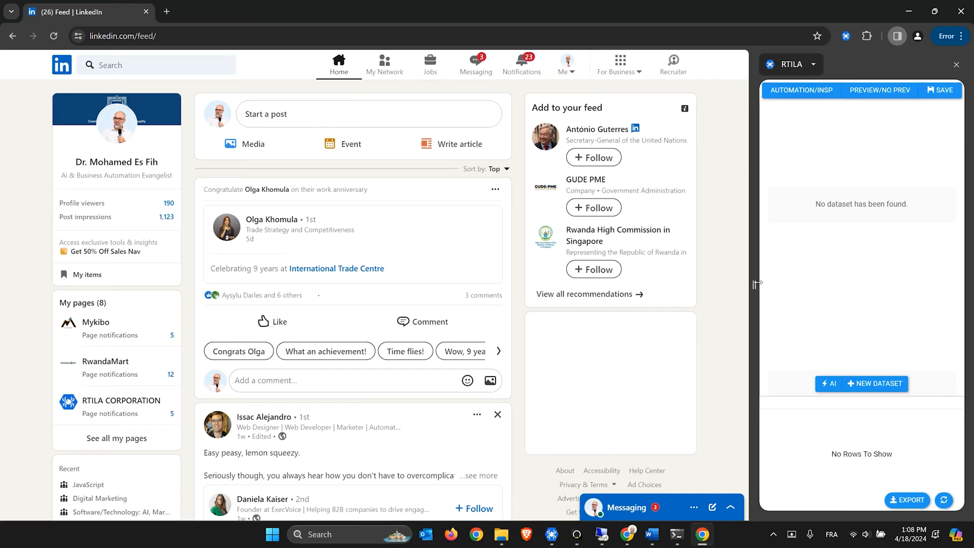
{"action": "left_click", "coordinate": [803, 91]}
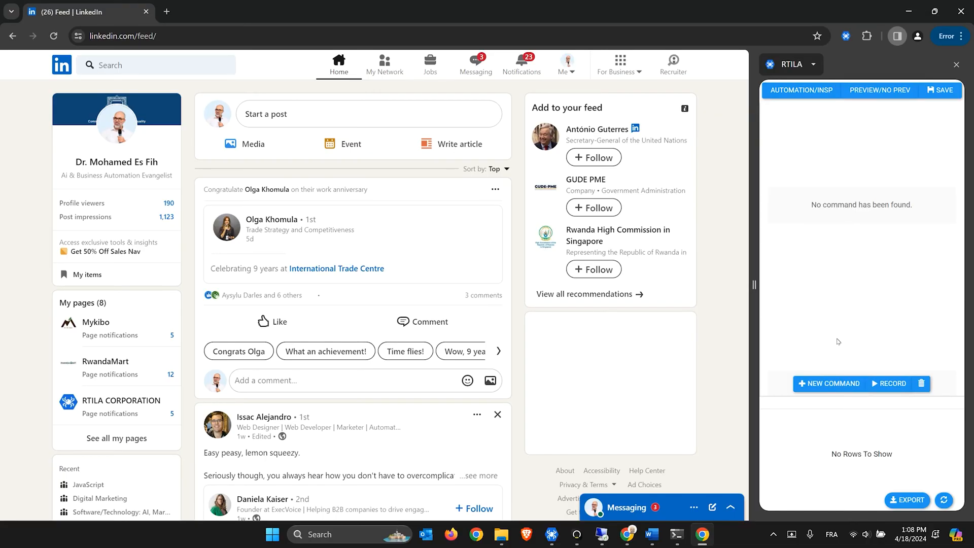
Add an Input (prompt box) command and start its dialog message with 'Please inpu'
{"action": "left_click", "coordinate": [840, 384]}
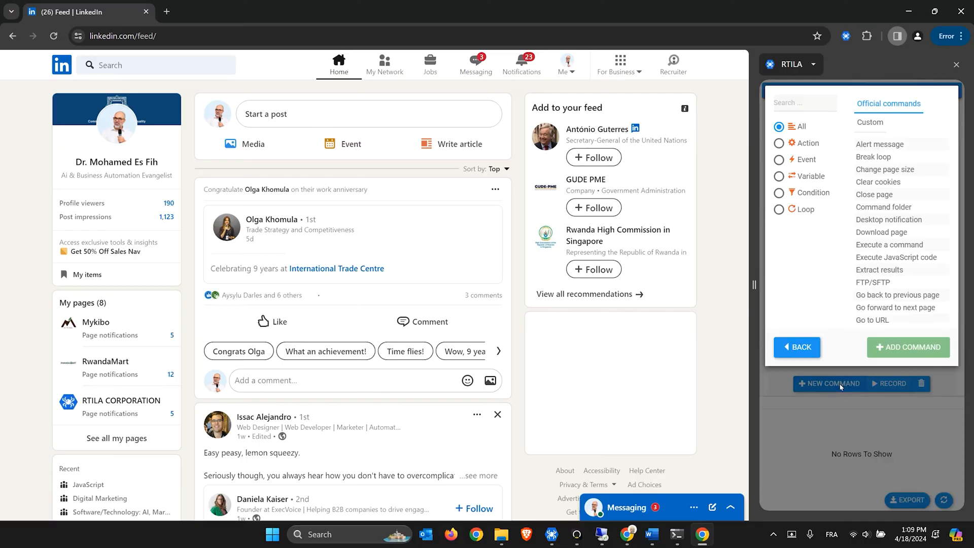
{"action": "type", "text": "inp"}
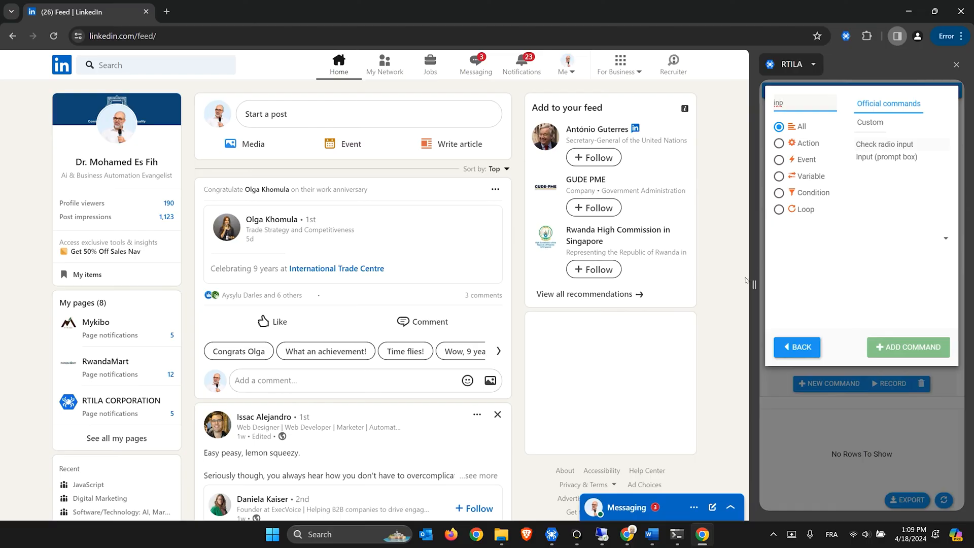
{"action": "left_click_drag", "start_coordinate": [758, 285], "coordinate": [730, 285]}
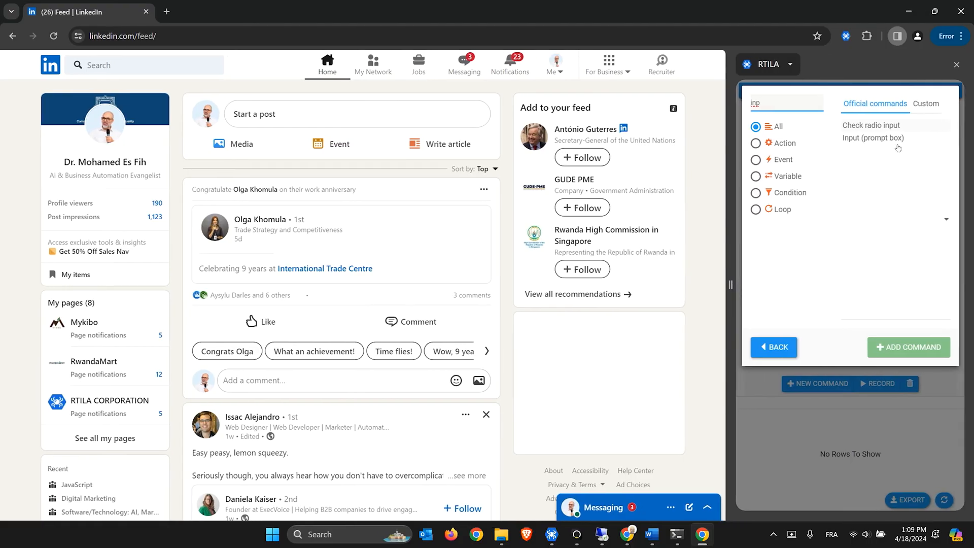
{"action": "left_click", "coordinate": [883, 138]}
{"action": "left_click", "coordinate": [908, 347]}
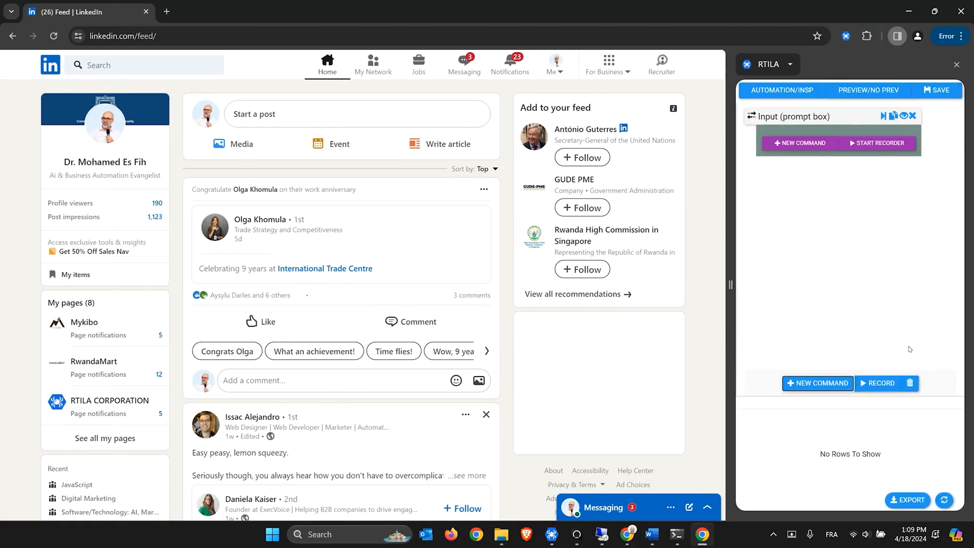
{"action": "left_click", "coordinate": [809, 120]}
{"action": "left_click", "coordinate": [800, 245]}
{"action": "type", "text": "Please inpu"}
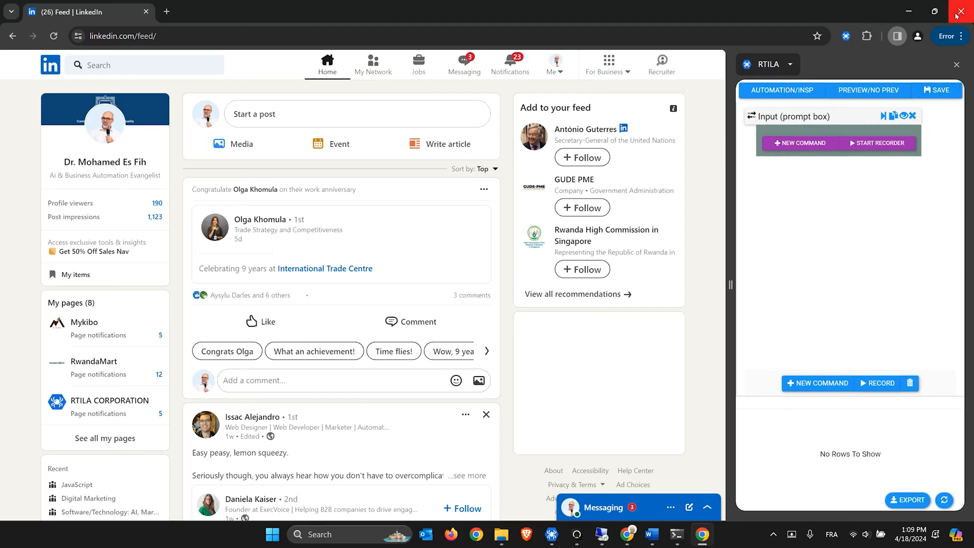
Test-run the project to try the Input prompt, then reopen it for inspection
{"action": "left_click", "coordinate": [961, 12]}
{"action": "left_click", "coordinate": [851, 131]}
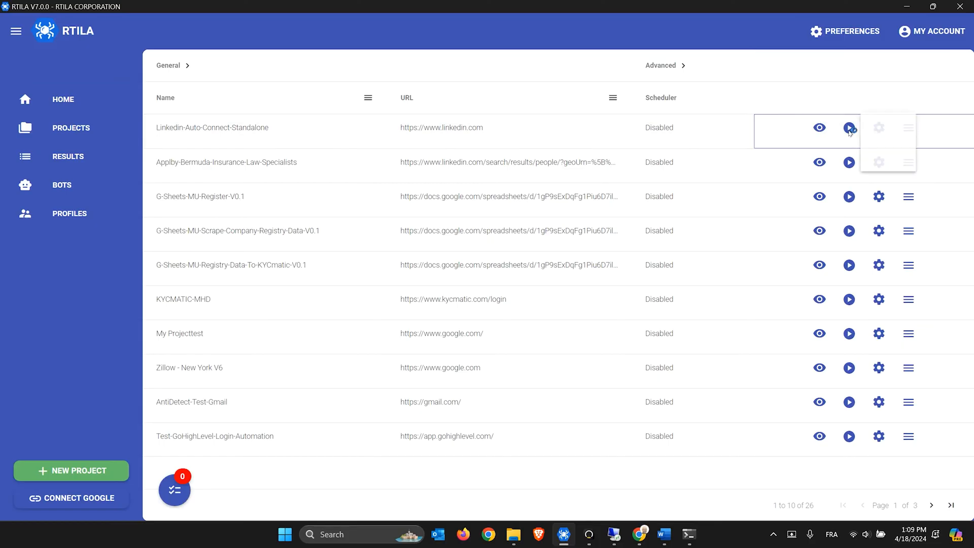
{"action": "left_click", "coordinate": [871, 156]}
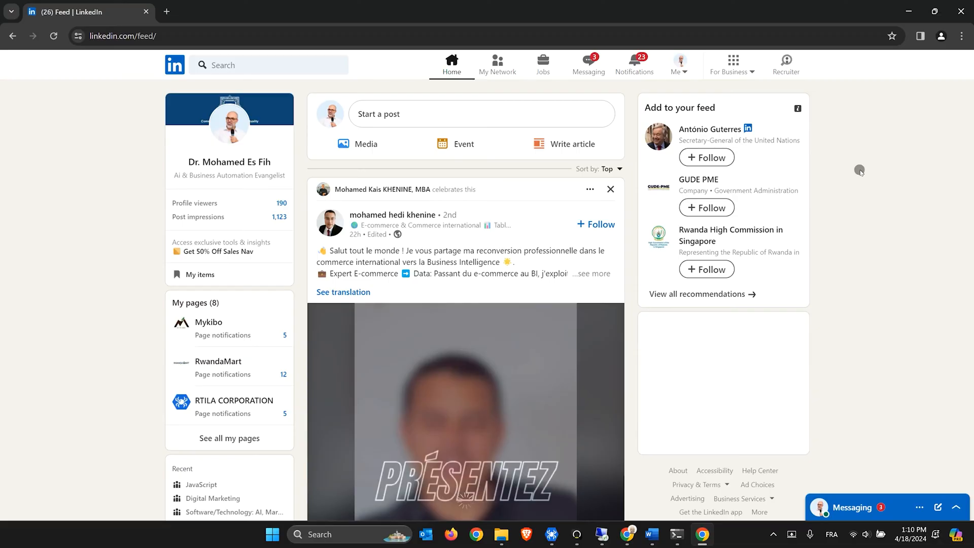
{"action": "left_click", "coordinate": [860, 171]}
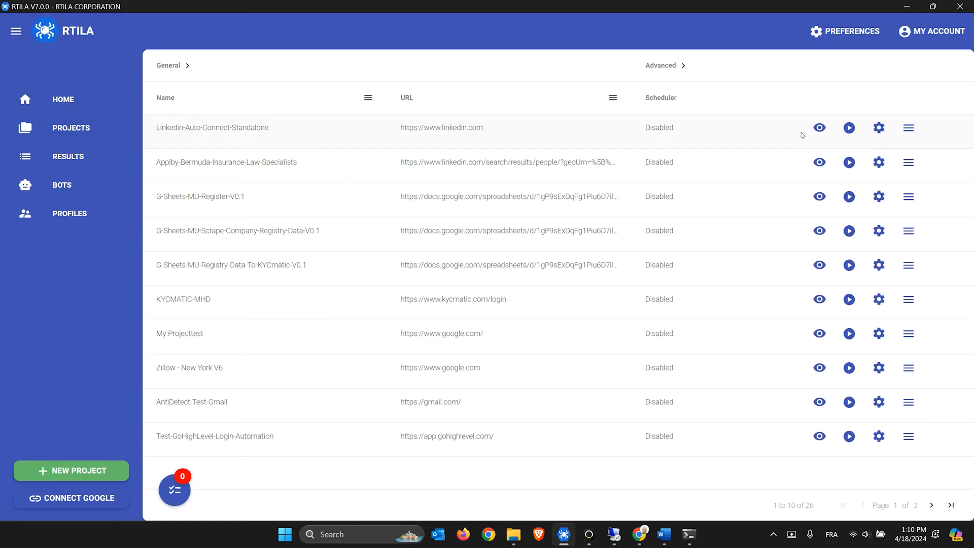
{"action": "left_click", "coordinate": [820, 128]}
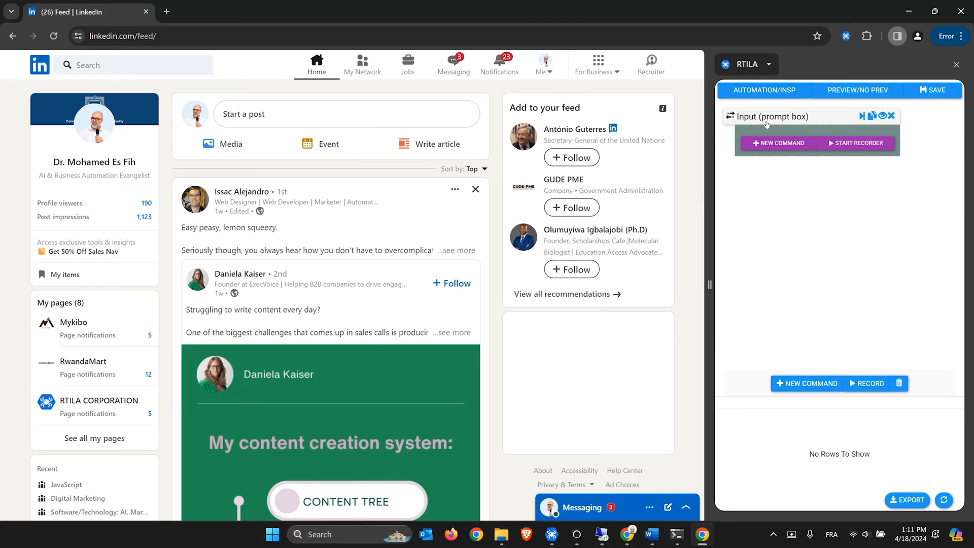
Rename the Input (prompt box) command to Input-Search-Results-URL
{"action": "left_click", "coordinate": [767, 121]}
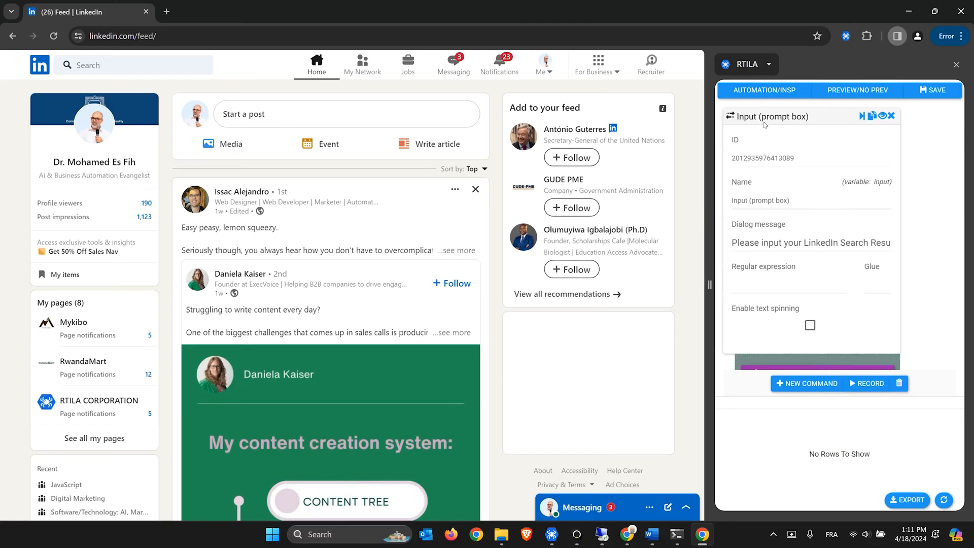
{"action": "mouse_move", "coordinate": [745, 200]}
{"action": "left_mouse_down"}
{"action": "mouse_move", "coordinate": [793, 201]}
{"action": "mouse_move", "coordinate": [748, 201]}
{"action": "left_mouse_up"}
{"action": "left_click", "coordinate": [793, 201]}
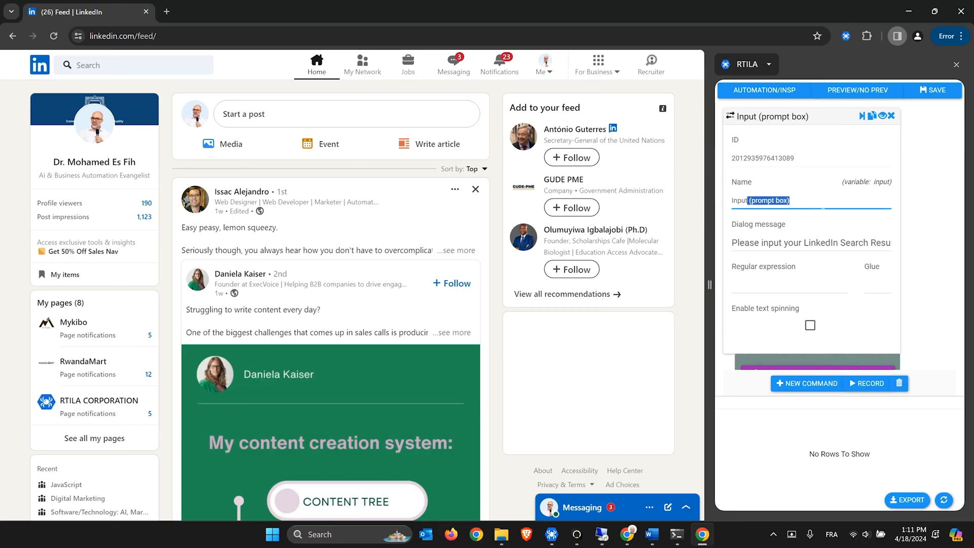
{"action": "type", "text": "-Search-Results-URL"}
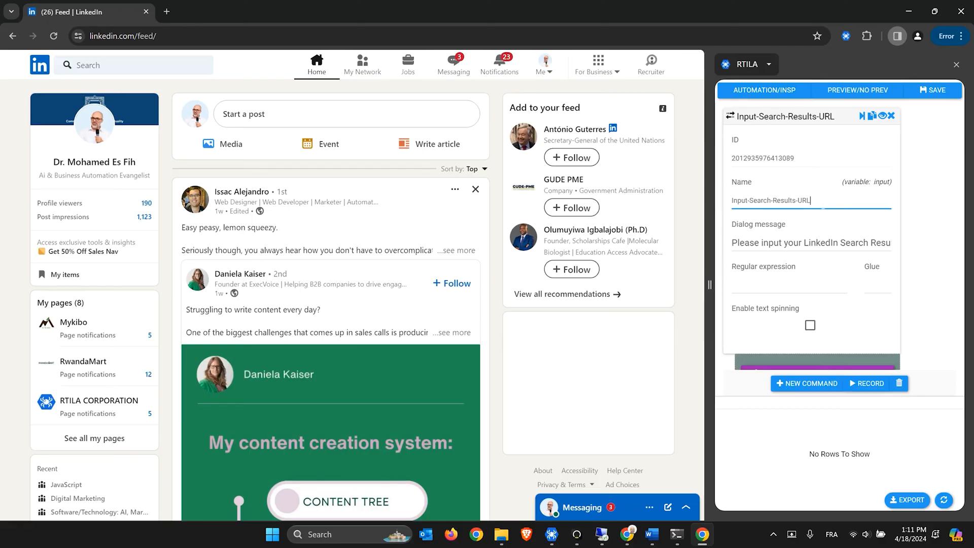
Copy the Input-Search-Results-URL variable name and collapse the input command
{"action": "left_click_drag", "start_coordinate": [823, 208], "coordinate": [726, 198]}
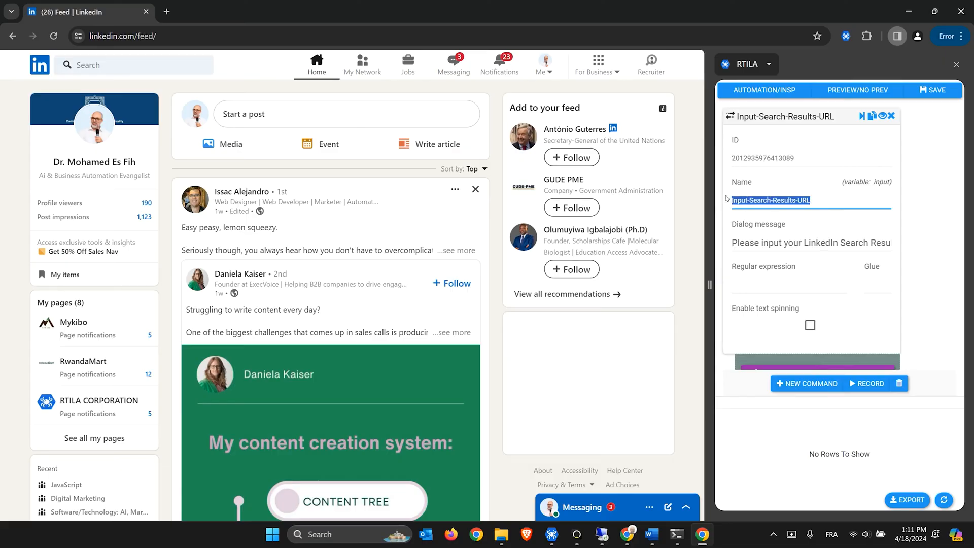
{"action": "right_click", "coordinate": [765, 205]}
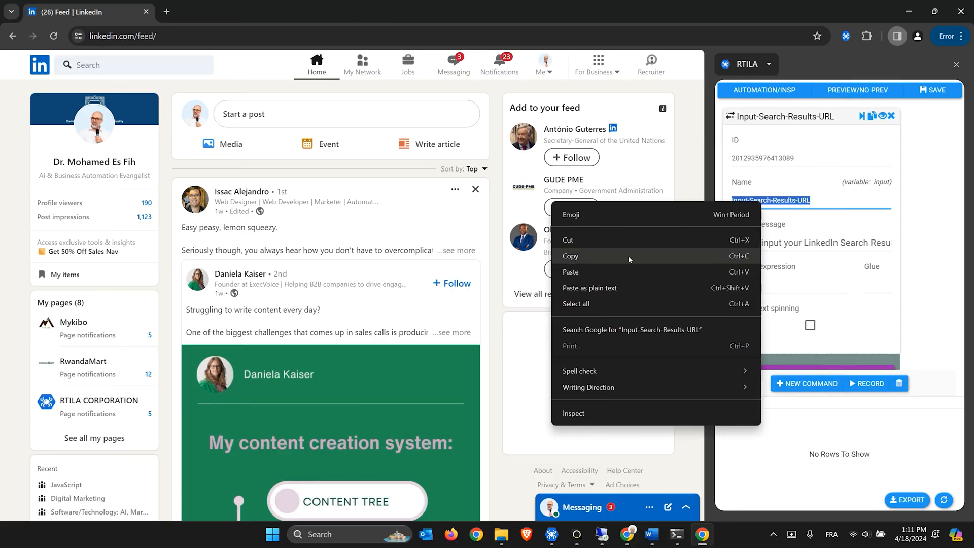
{"action": "left_click", "coordinate": [655, 252]}
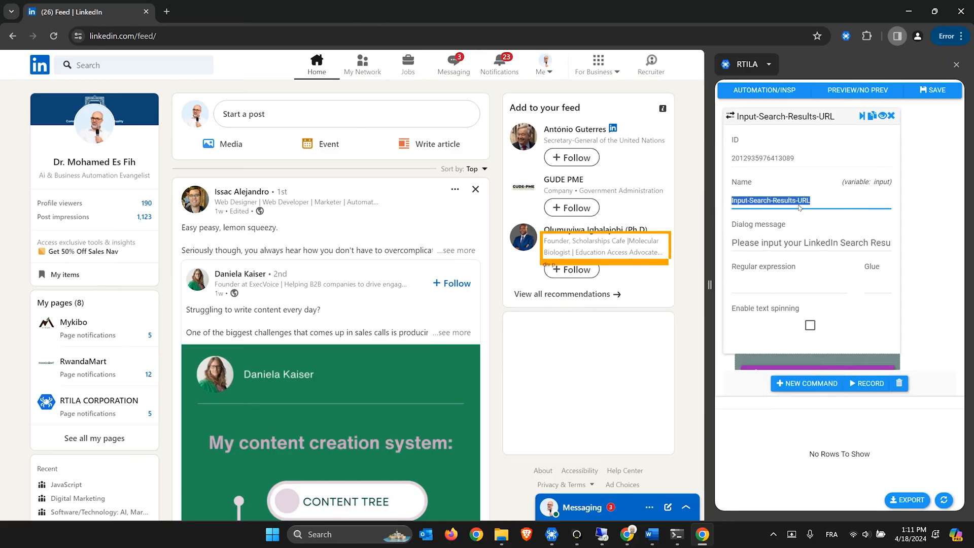
{"action": "left_click", "coordinate": [795, 116]}
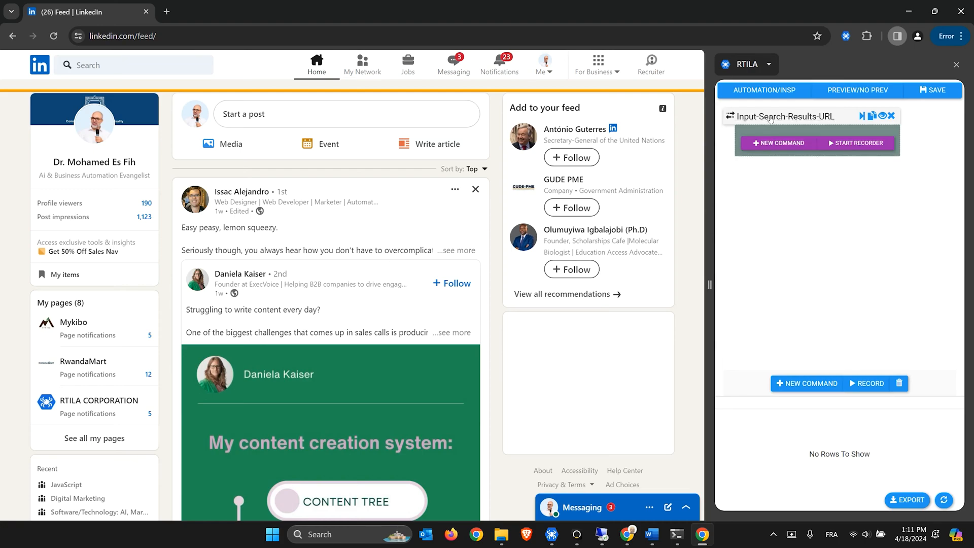
Add a Go to URL command whose URL is the pasted {{Input-Search-Results-URL}} variable
{"action": "left_click", "coordinate": [809, 383]}
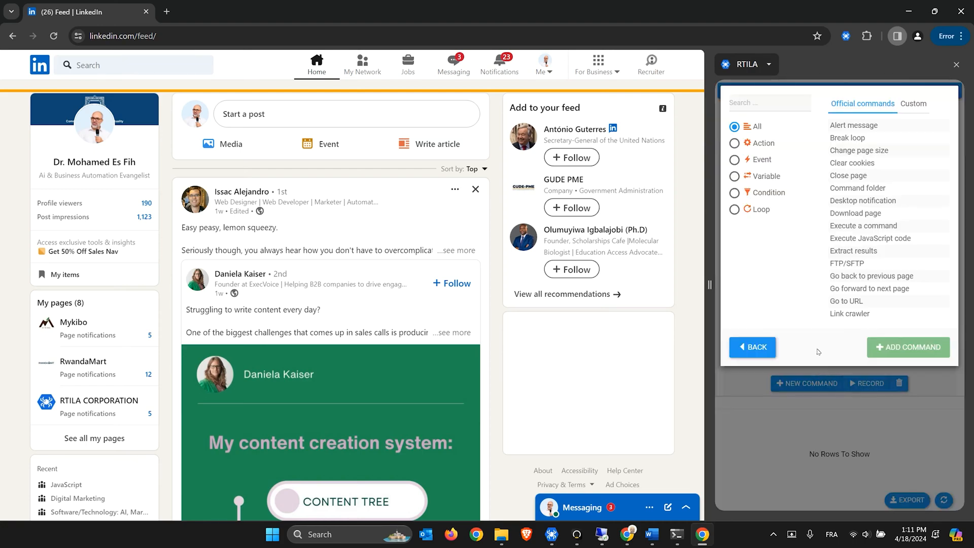
{"action": "left_click", "coordinate": [769, 103]}
{"action": "type", "text": "go t"}
{"action": "left_click", "coordinate": [847, 125]}
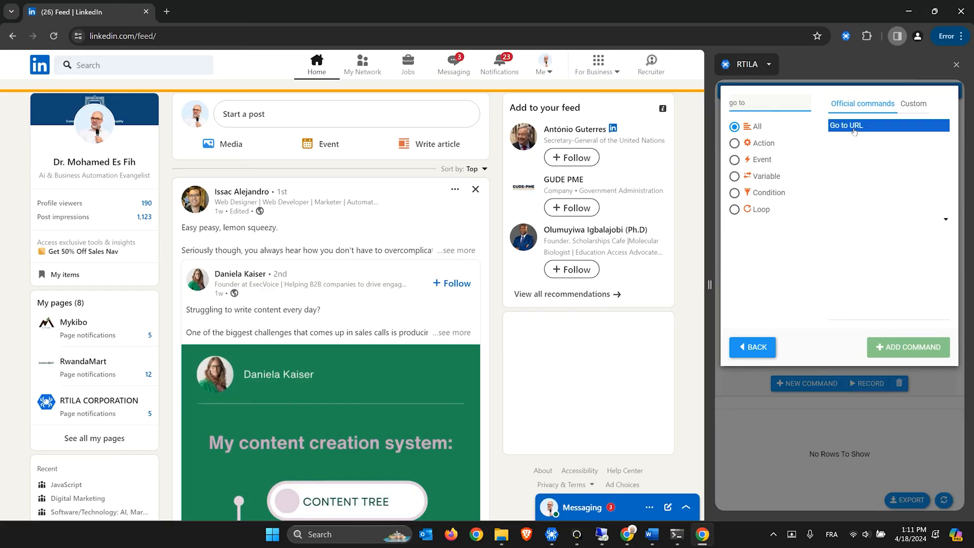
{"action": "left_click", "coordinate": [908, 347]}
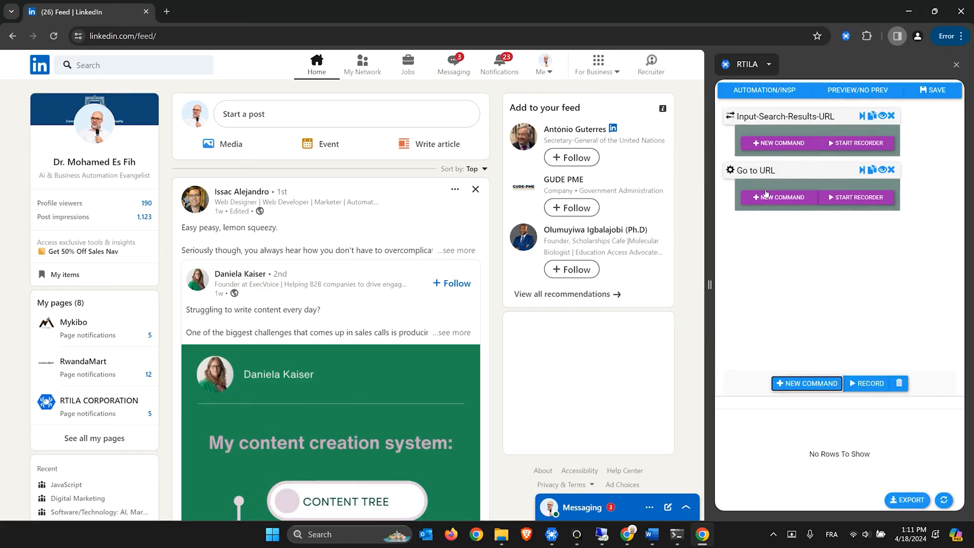
{"action": "left_click", "coordinate": [763, 172]}
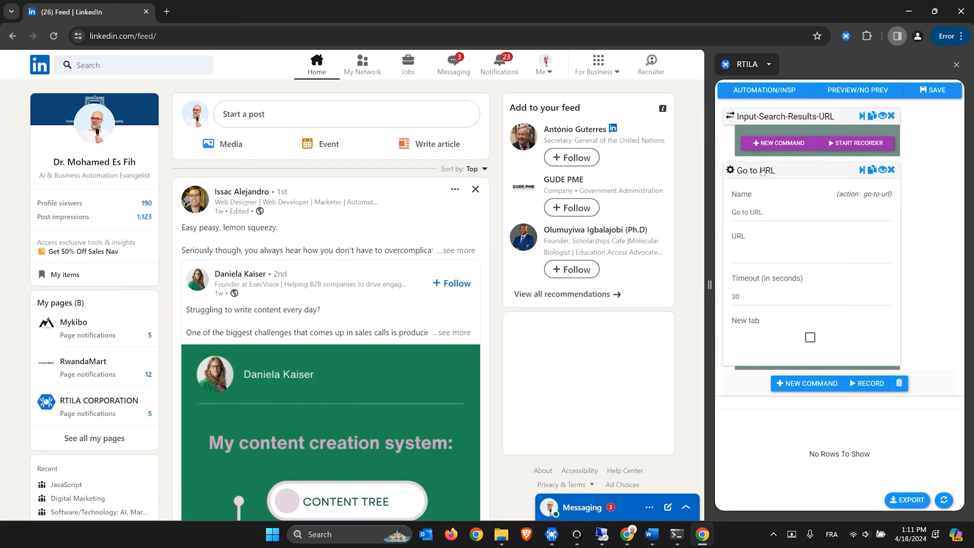
{"action": "left_click", "coordinate": [769, 256]}
{"action": "key", "text": "ctrl+v"}
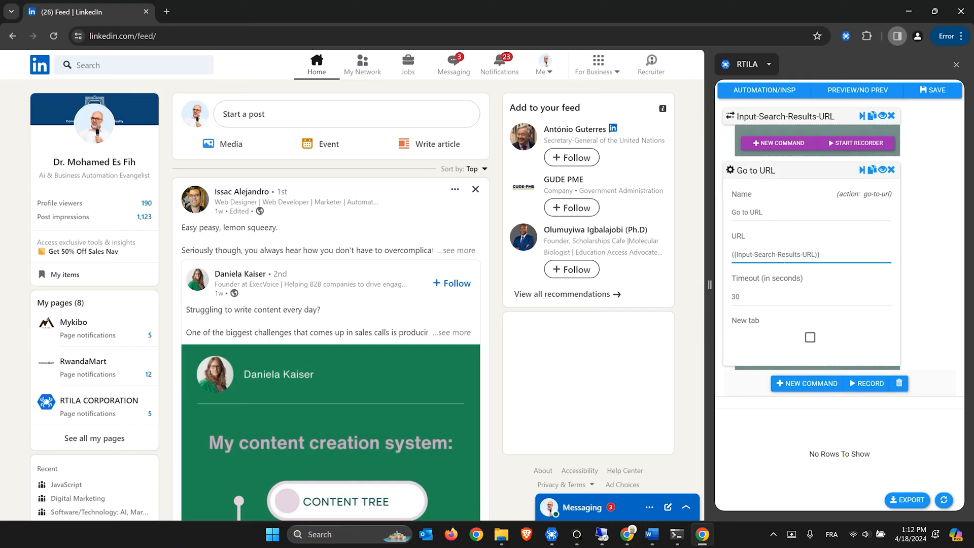
{"action": "left_click", "coordinate": [761, 171]}
Add a Wait navigation command, nest Go to URL under Input-Search-Results-URL, and save
{"action": "left_click", "coordinate": [768, 201]}
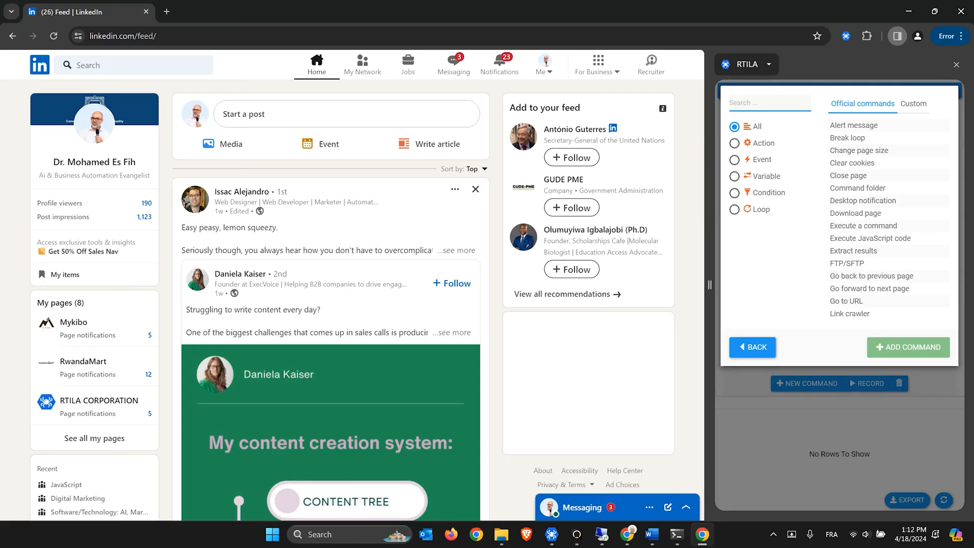
{"action": "type", "text": "wait"}
{"action": "double_click", "coordinate": [867, 127]}
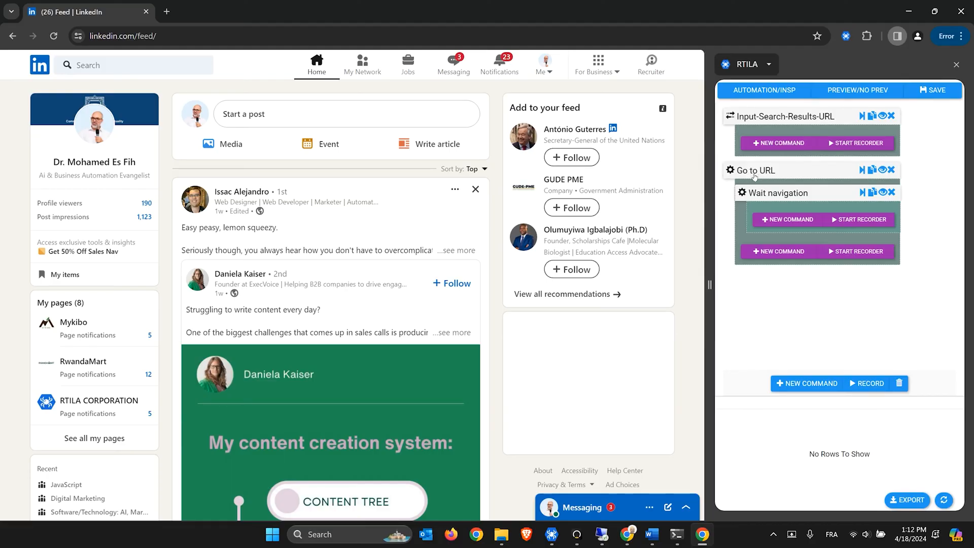
{"action": "left_click_drag", "start_coordinate": [769, 173], "coordinate": [784, 153]}
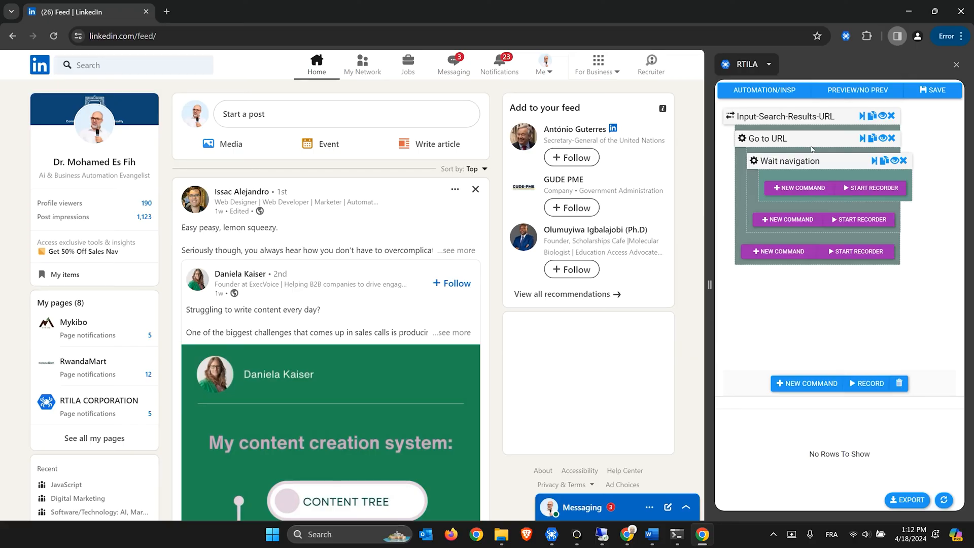
{"action": "left_click", "coordinate": [939, 93]}
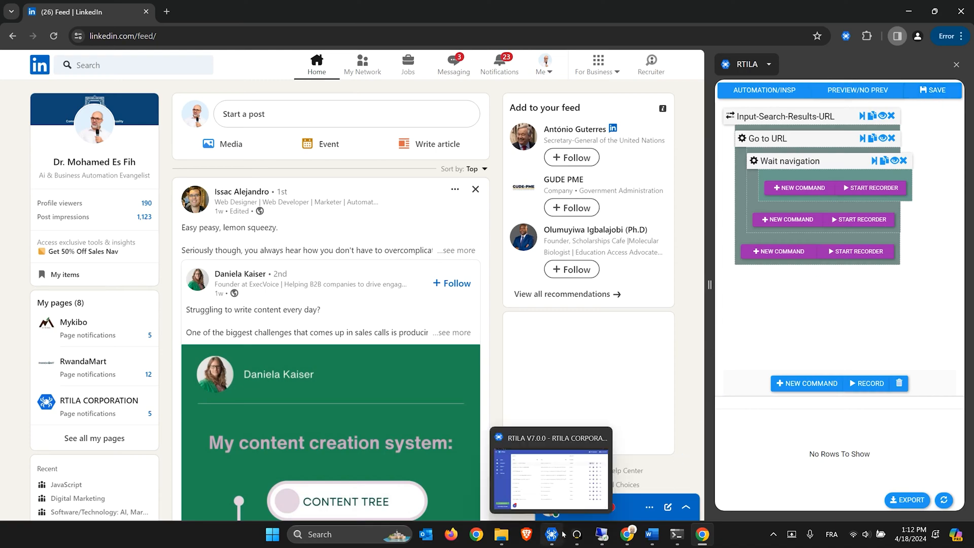
Load the LinkedIn search URL from the Word document in Chrome's address bar
{"action": "left_click", "coordinate": [652, 534]}
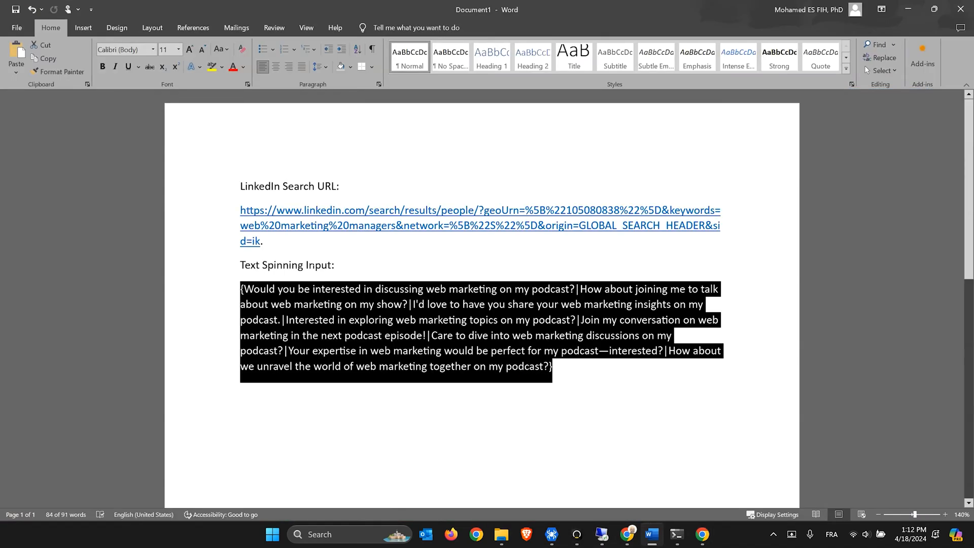
{"action": "left_click", "coordinate": [266, 241]}
{"action": "triple_click", "coordinate": [267, 241]}
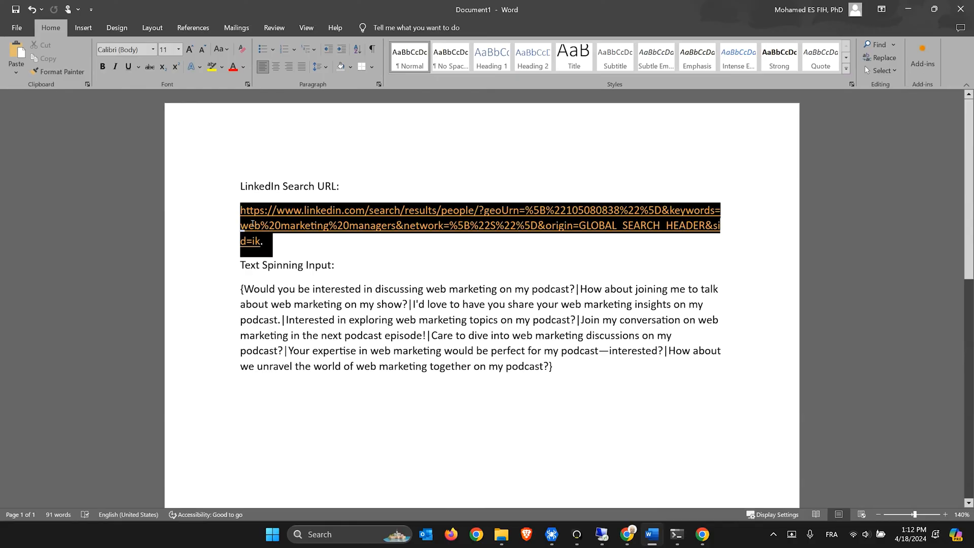
{"action": "left_click", "coordinate": [908, 10]}
{"action": "left_click", "coordinate": [343, 36]}
{"action": "key", "text": "ctrl+v"}
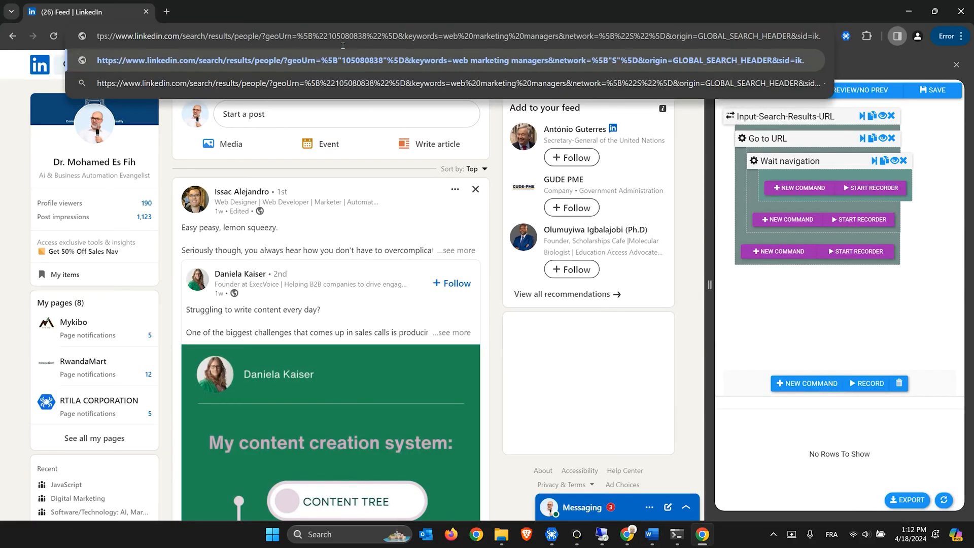
{"action": "key", "text": "Return"}
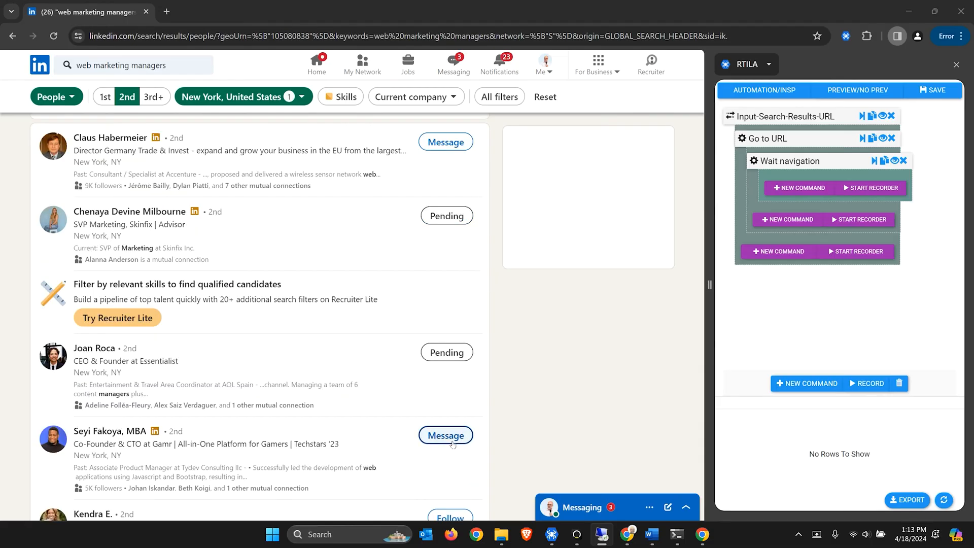
{"action": "scroll", "coordinate": [452, 442], "scroll_direction": "down", "scroll_amount": 3}
{"action": "scroll", "coordinate": [448, 357], "scroll_direction": "down", "scroll_amount": 1}
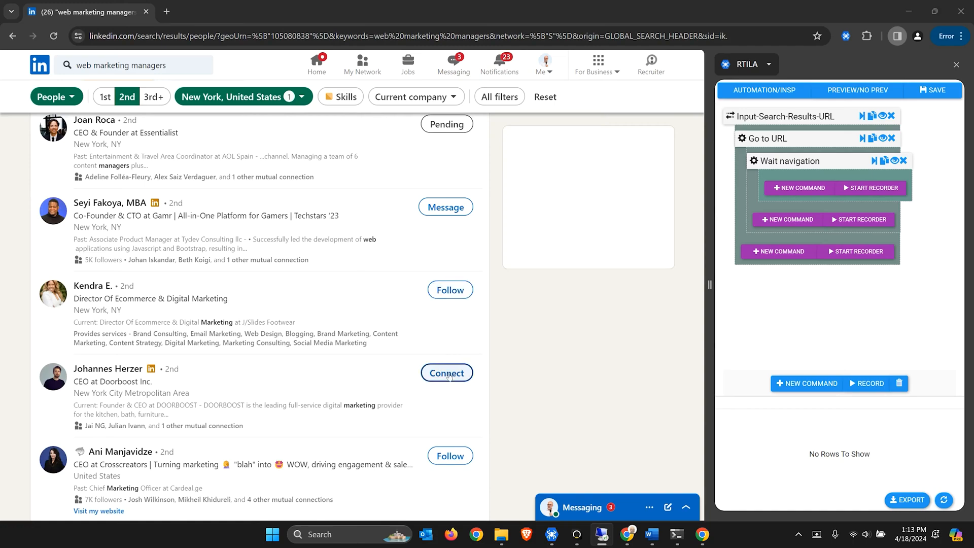
{"action": "scroll", "coordinate": [464, 357], "scroll_direction": "up", "scroll_amount": 1}
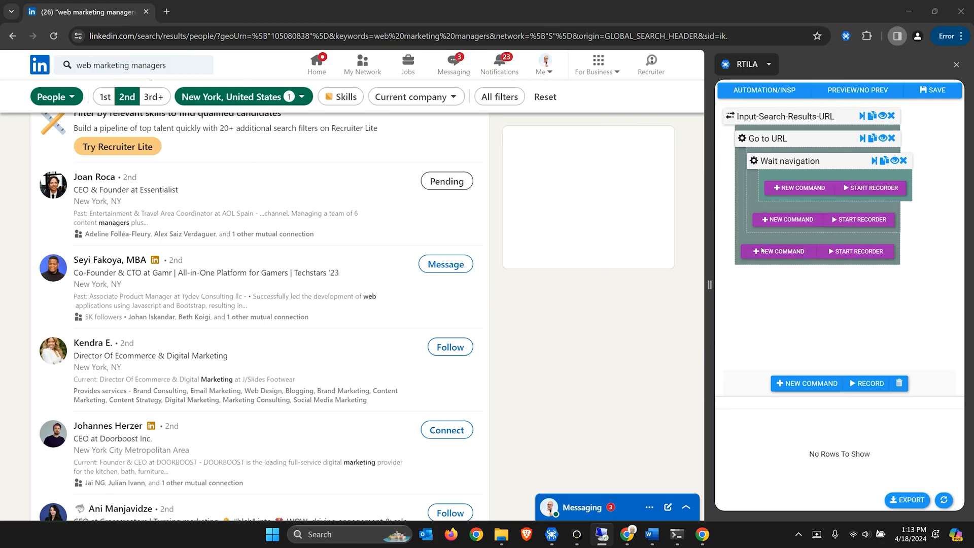
Open Chrome DevTools on the results page with element picking on and the page widened
{"action": "right_click", "coordinate": [697, 325]}
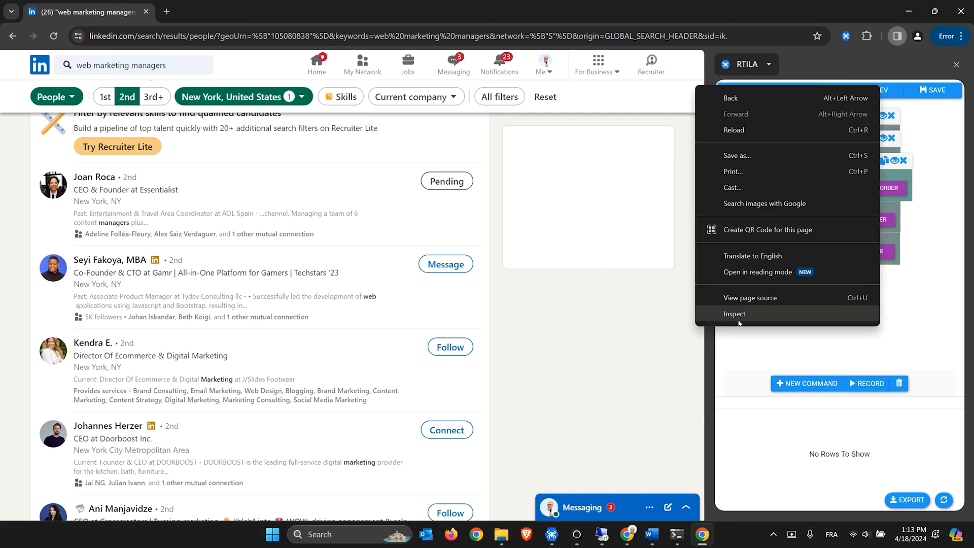
{"action": "left_click", "coordinate": [736, 315]}
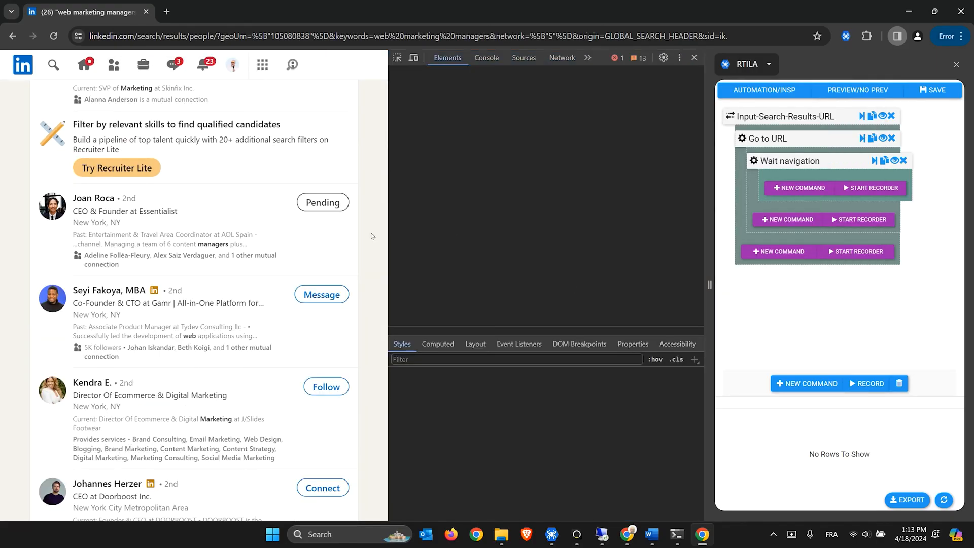
{"action": "scroll", "coordinate": [373, 236], "scroll_direction": "down", "scroll_amount": 5}
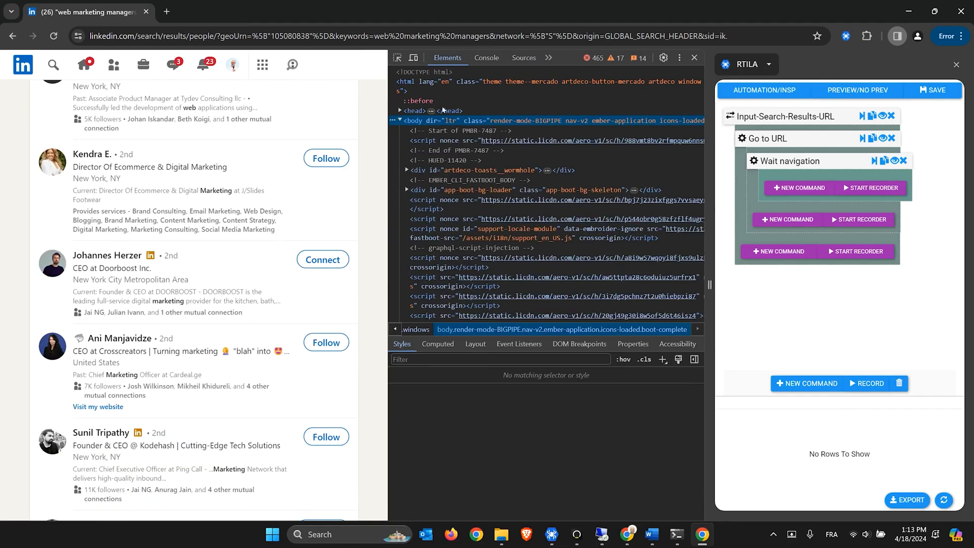
{"action": "left_click", "coordinate": [398, 58]}
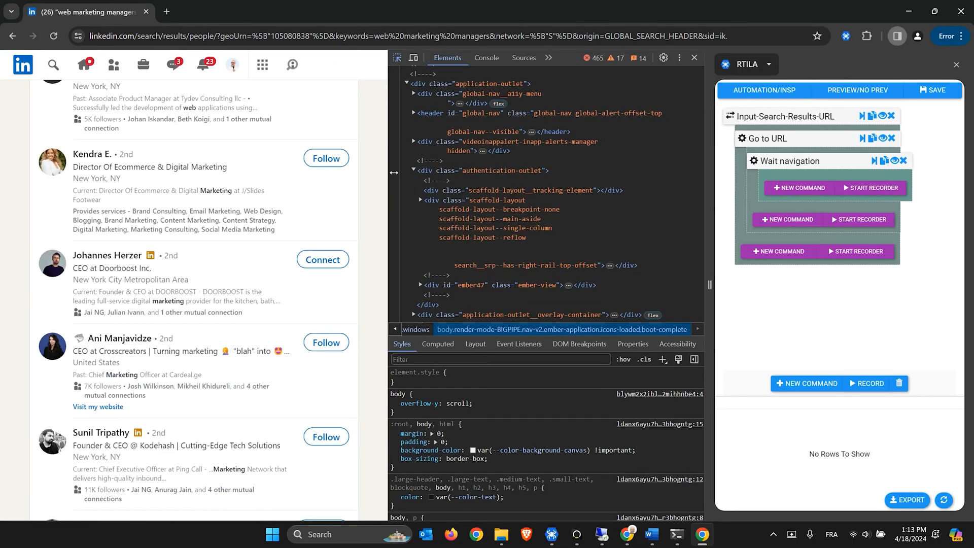
{"action": "left_click_drag", "start_coordinate": [388, 173], "coordinate": [443, 173]}
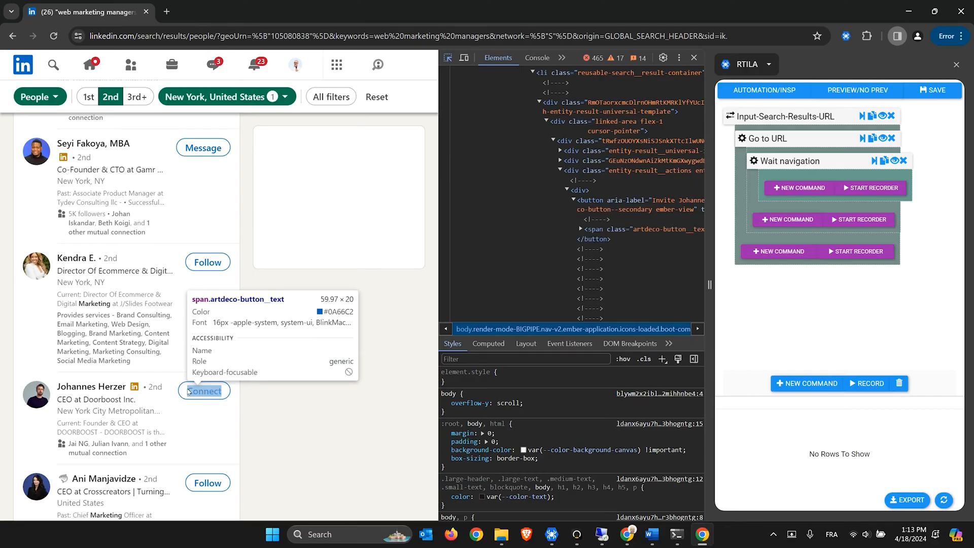
Inspect a result's Connect button down to its invite element in the entity-result__actions container
{"action": "left_click", "coordinate": [185, 391]}
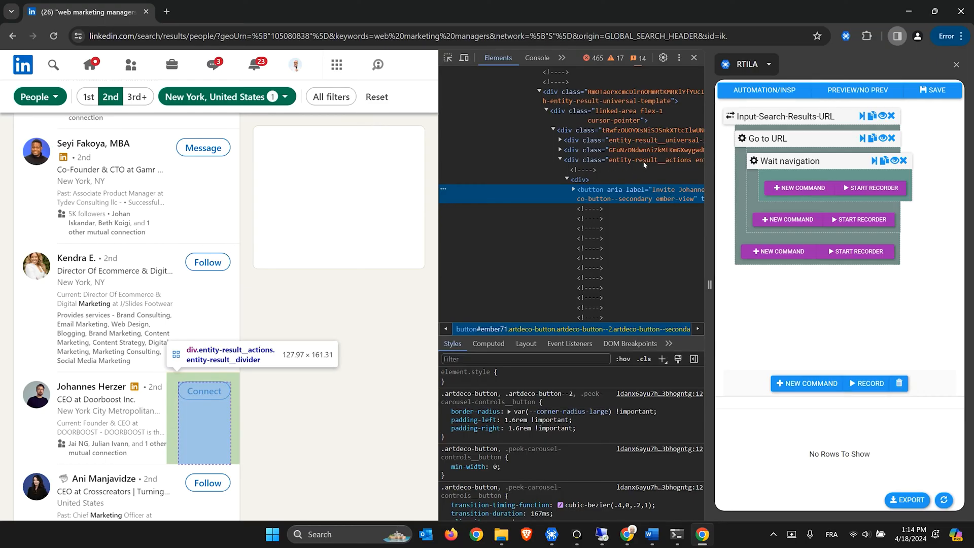
{"action": "left_click", "coordinate": [626, 162]}
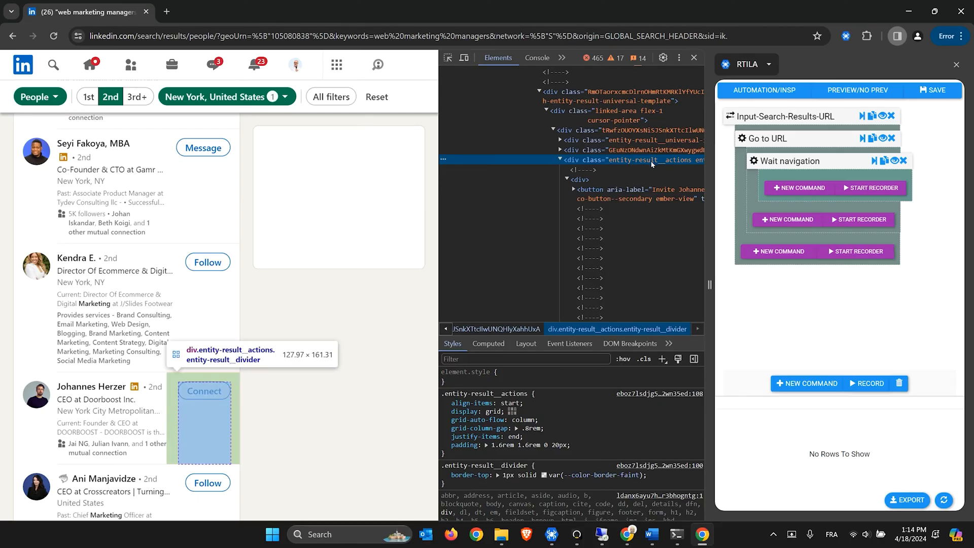
{"action": "left_click", "coordinate": [582, 181]}
{"action": "left_click", "coordinate": [601, 192]}
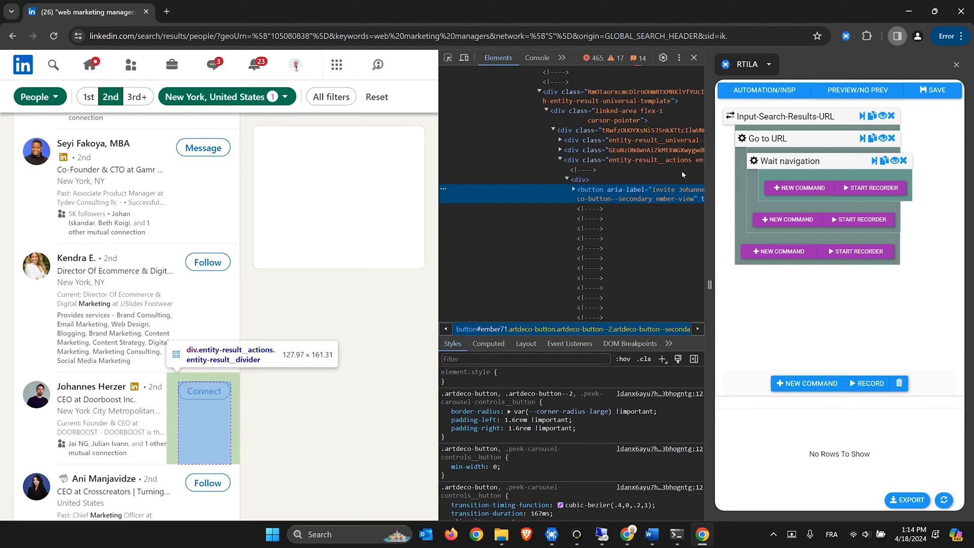
Add a Click on an element command named 'Click on Each Connect button'
{"action": "left_click", "coordinate": [801, 387]}
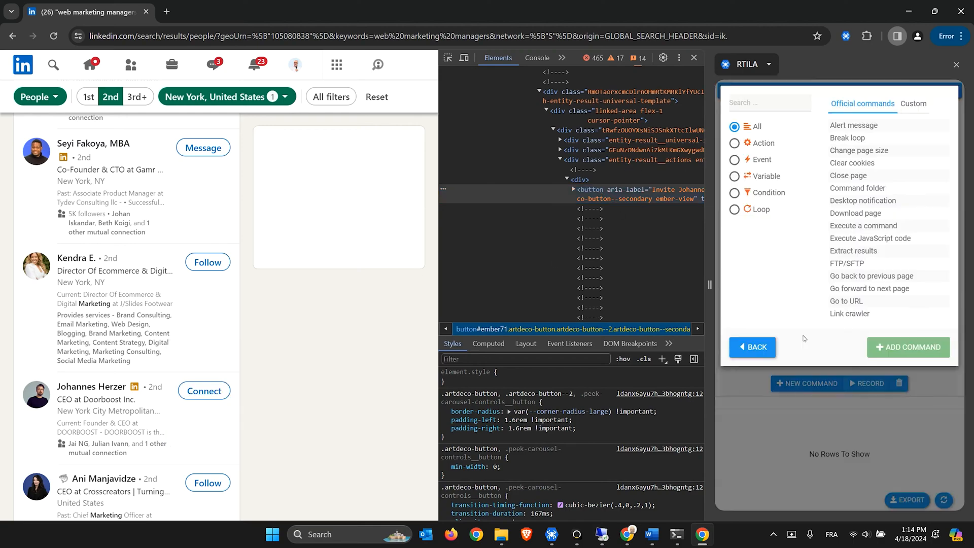
{"action": "left_click", "coordinate": [744, 102]}
{"action": "type", "text": "click"}
{"action": "left_click", "coordinate": [869, 128]}
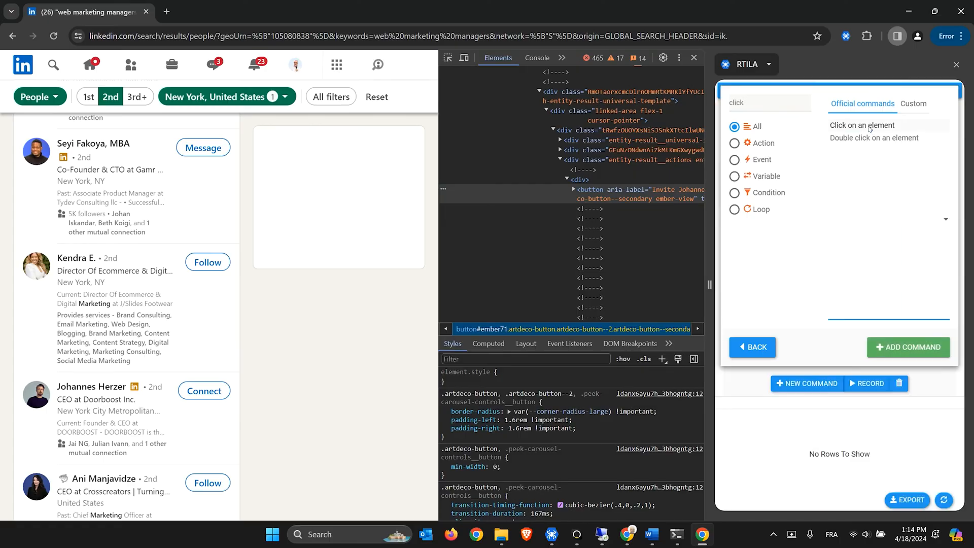
{"action": "left_click", "coordinate": [908, 348]}
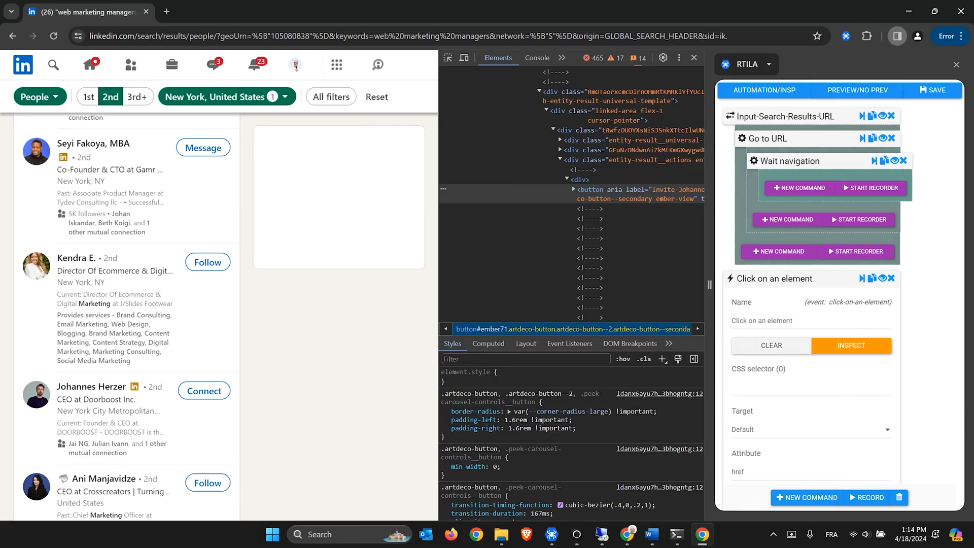
{"action": "left_click_drag", "start_coordinate": [802, 321], "coordinate": [759, 321]}
{"action": "type", "text": "Each"}
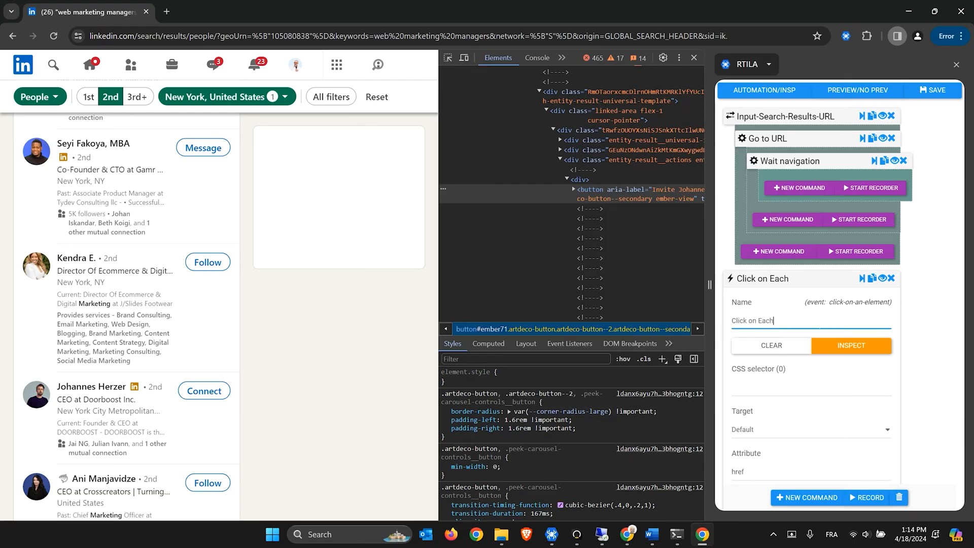
{"action": "type", "text": " Connect button"}
In DevTools, select the actions div's entity-result class text for copying
{"action": "left_click", "coordinate": [600, 162]}
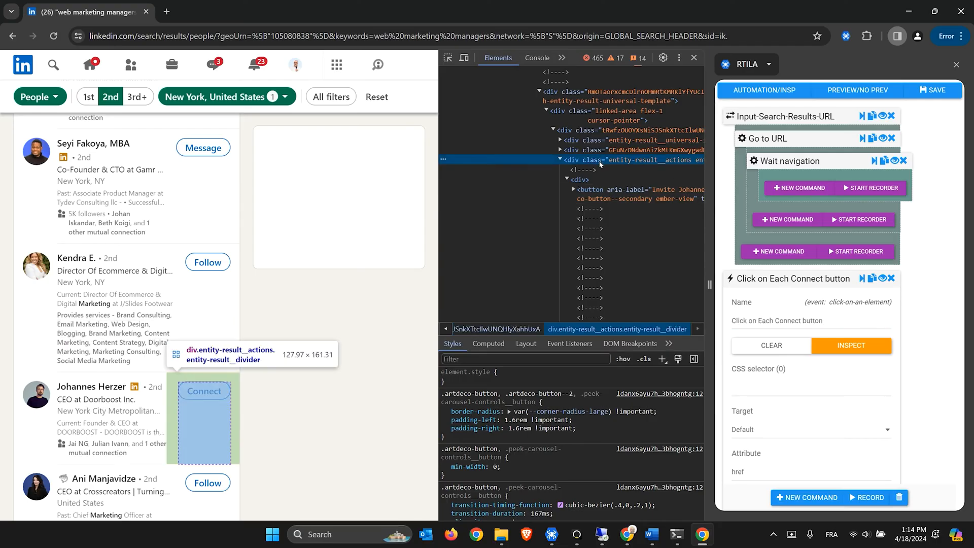
{"action": "double_click", "coordinate": [599, 162]}
{"action": "left_click", "coordinate": [629, 161]}
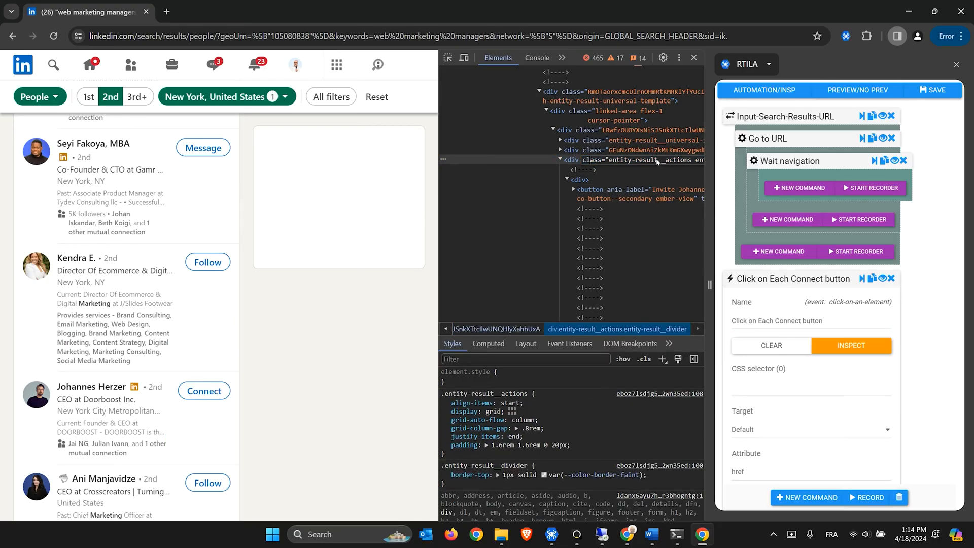
{"action": "left_click_drag", "start_coordinate": [658, 161], "coordinate": [581, 162]}
Start the CSS selector as div[ with the copied entity-result class pasted inside
{"action": "left_click", "coordinate": [575, 161]}
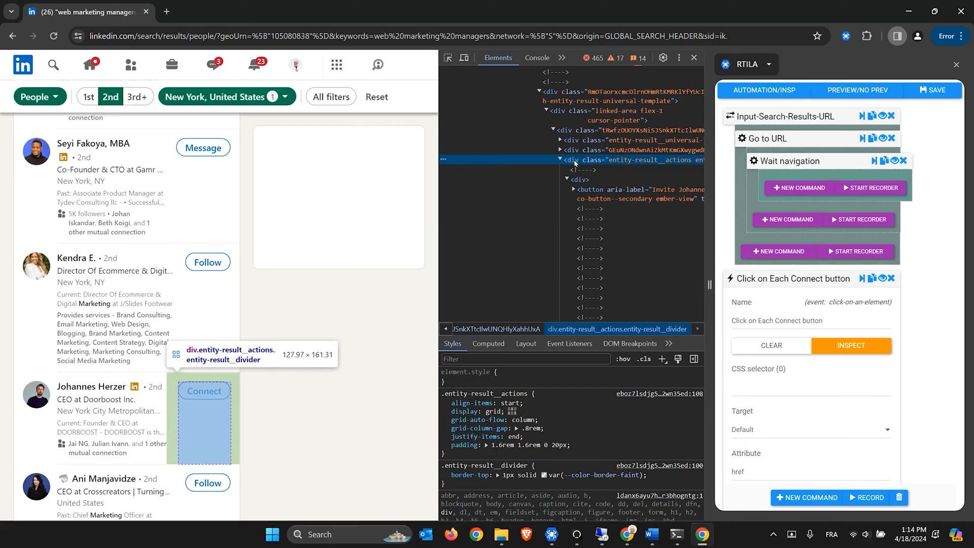
{"action": "left_click", "coordinate": [795, 391]}
{"action": "type", "text": "div["}
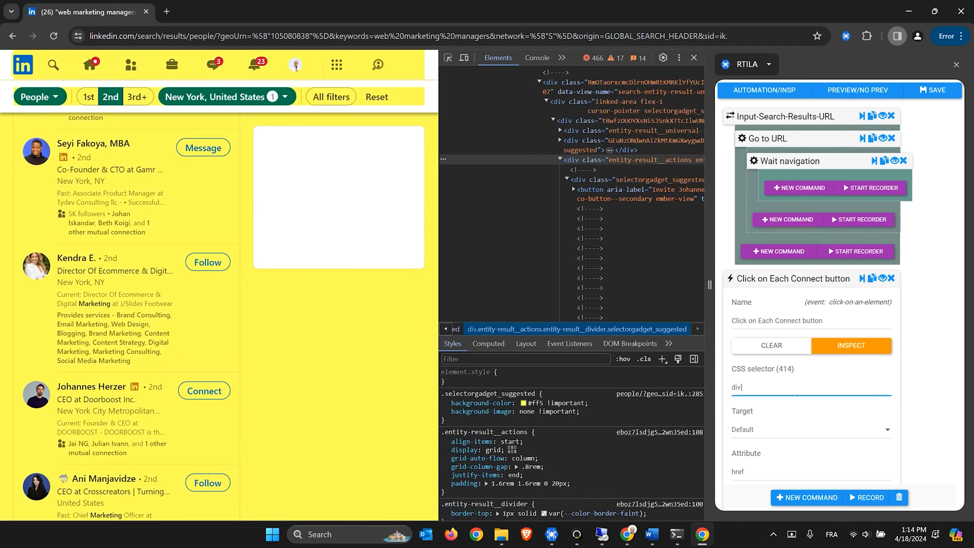
{"action": "type", "text": "]"}
{"action": "type", "text": "class=\"entity-result\""}
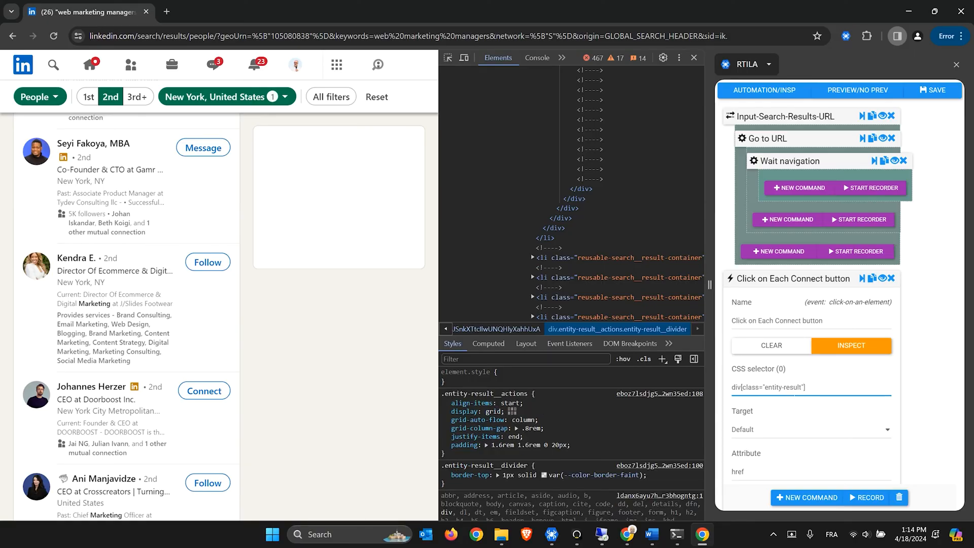
Make the class match partial with *= and extend the selector with > div > button
{"action": "scroll", "coordinate": [670, 228], "scroll_direction": "up", "scroll_amount": 3}
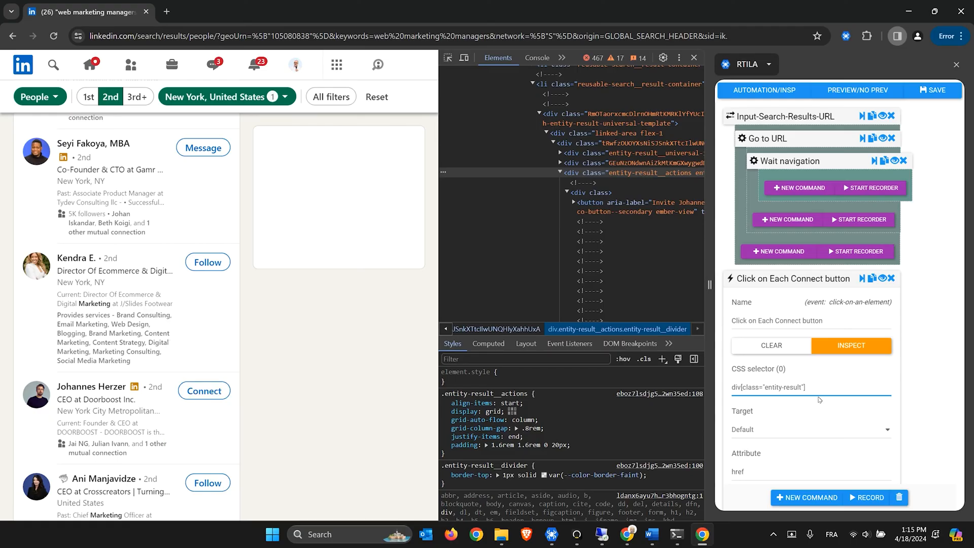
{"action": "key", "text": "Right"}
{"action": "key", "text": "Left"}
{"action": "key", "text": "Left"}
{"action": "key", "text": "Left"}
{"action": "left_click", "coordinate": [759, 388]}
{"action": "type", "text": "*"}
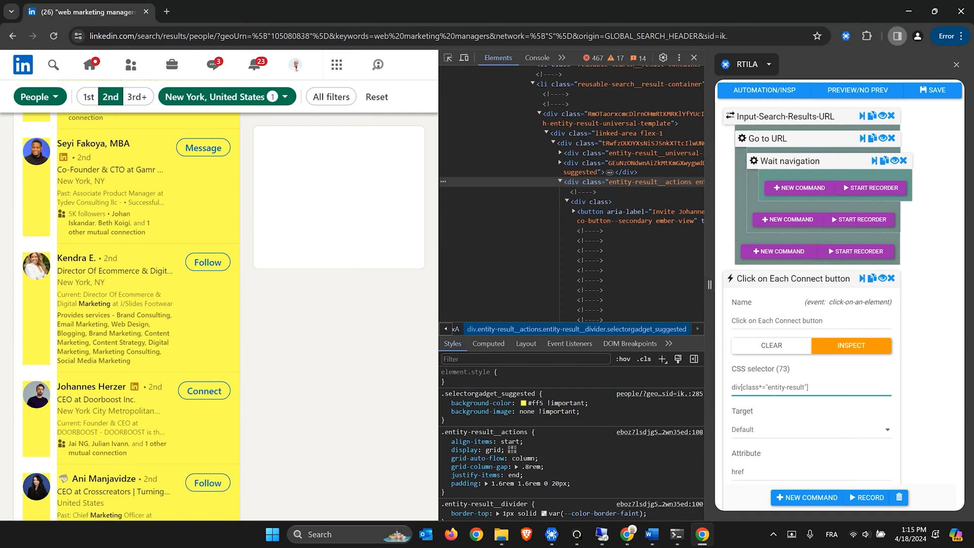
{"action": "left_click_drag", "start_coordinate": [768, 388], "coordinate": [801, 388]}
{"action": "left_click", "coordinate": [803, 390]}
{"action": "left_click", "coordinate": [827, 391]}
{"action": "type", "text": "> div"}
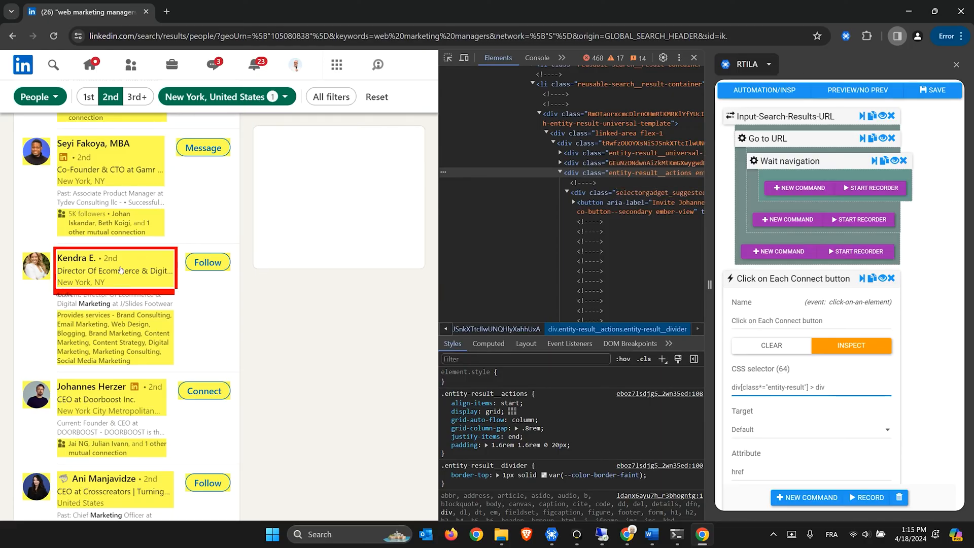
{"action": "type", "text": ">"}
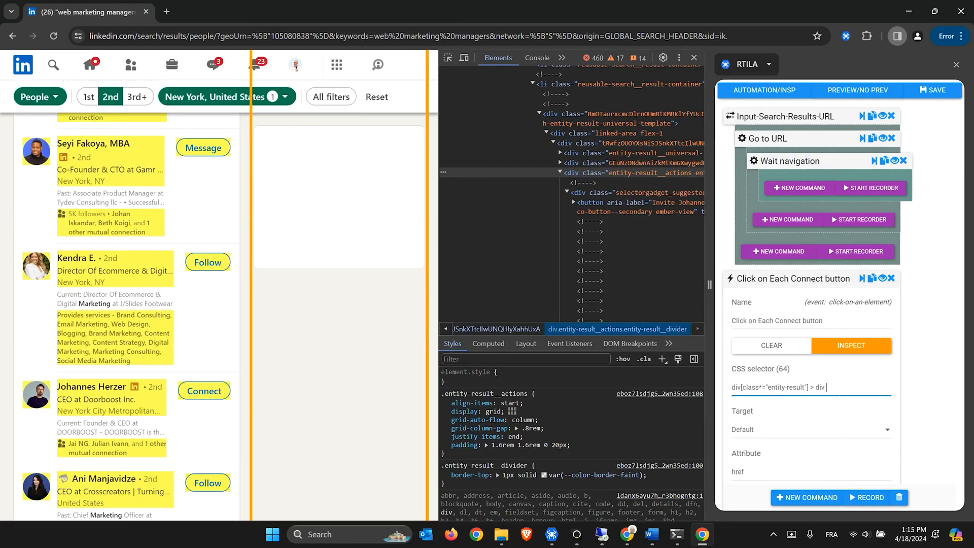
{"action": "type", "text": " button"}
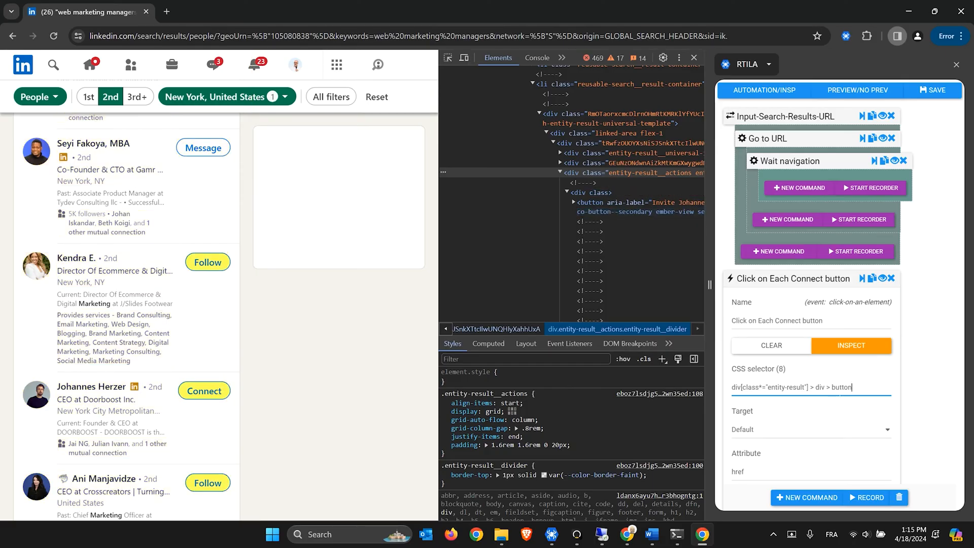
Locate the Connect button in the DevTools tree and open its aria-label attribute
{"action": "scroll", "coordinate": [213, 284], "scroll_direction": "down", "scroll_amount": 1}
{"action": "scroll", "coordinate": [213, 284], "scroll_direction": "down", "scroll_amount": 1}
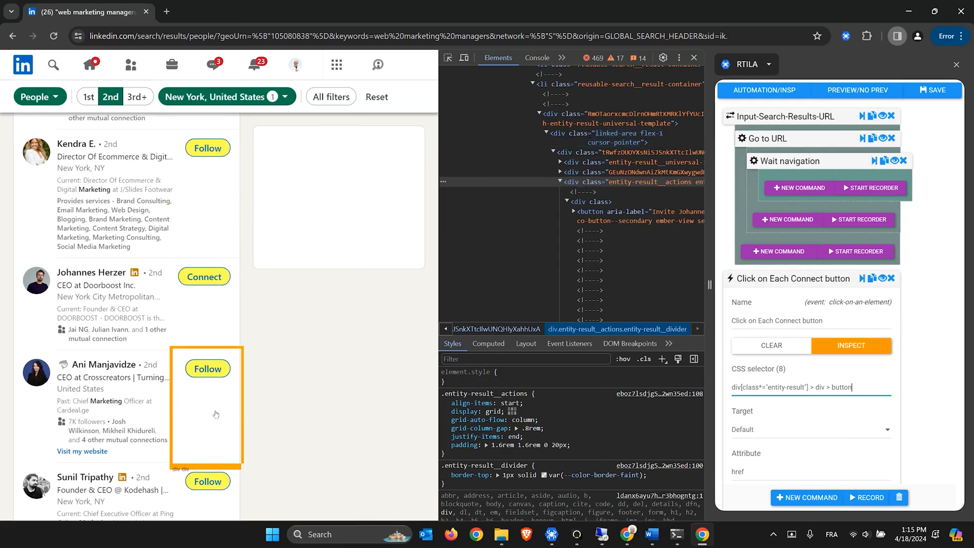
{"action": "scroll", "coordinate": [212, 335], "scroll_direction": "up", "scroll_amount": 4}
{"action": "scroll", "coordinate": [212, 335], "scroll_direction": "down", "scroll_amount": 5}
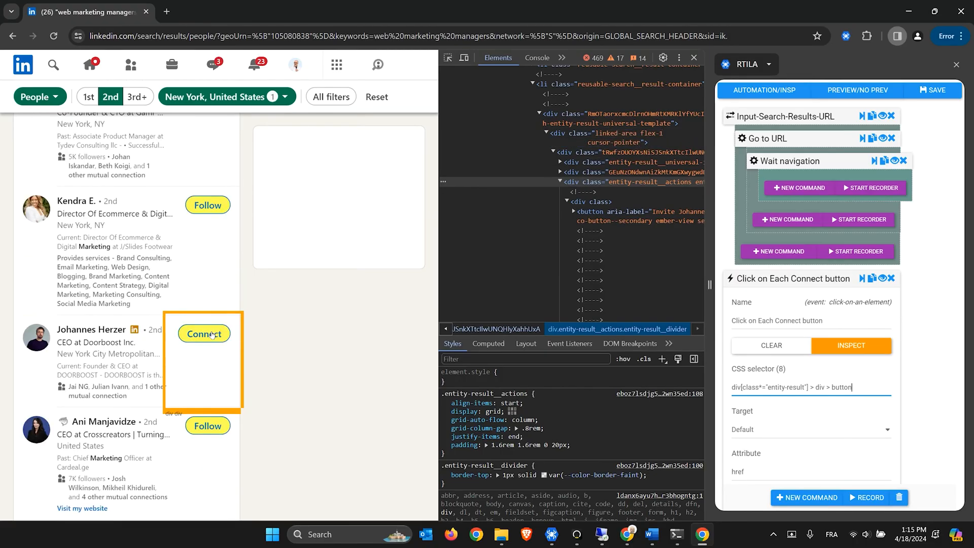
{"action": "scroll", "coordinate": [212, 335], "scroll_direction": "down", "scroll_amount": 2}
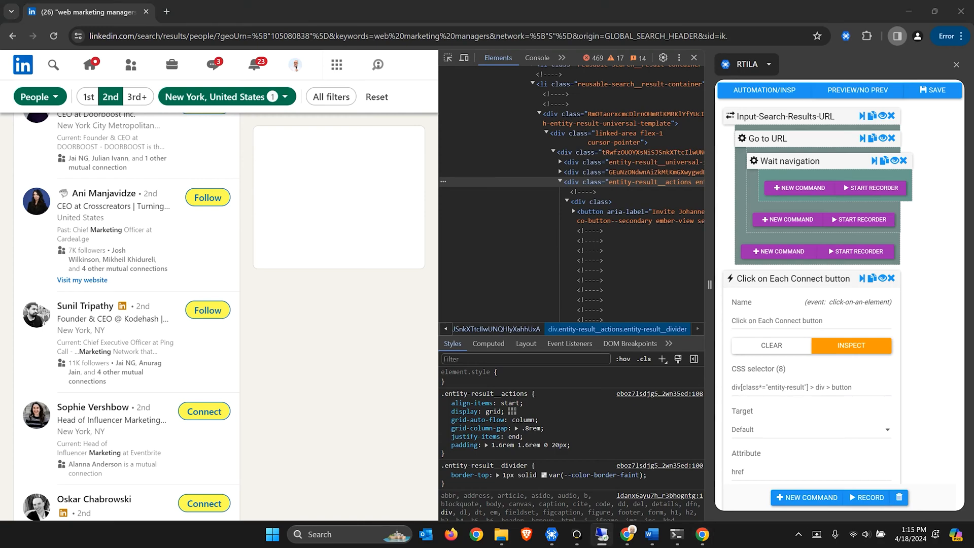
{"action": "left_click", "coordinate": [651, 216]}
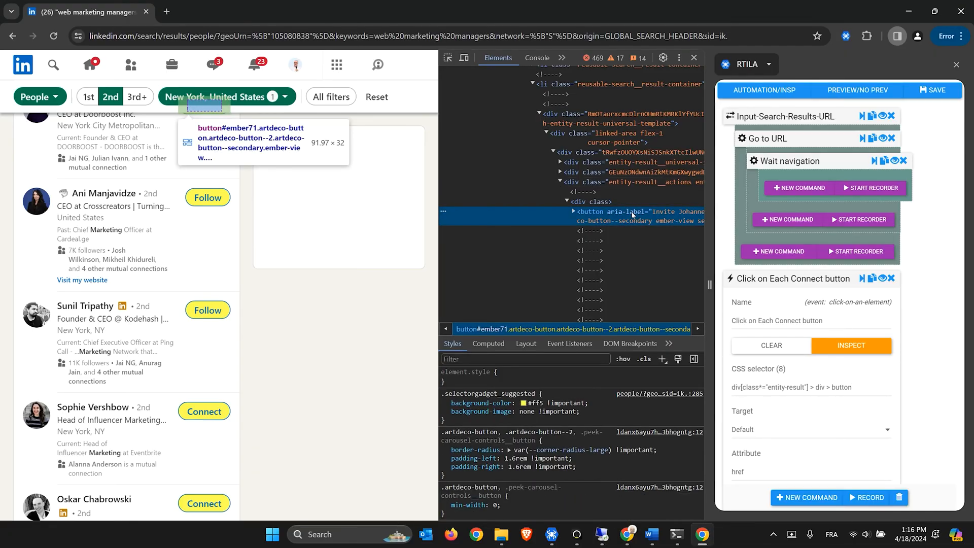
{"action": "double_click", "coordinate": [660, 213]}
Append [aria-label="Invite"] to the Connect-click CSS selector
{"action": "left_click_drag", "start_coordinate": [662, 213], "coordinate": [609, 215]}
{"action": "left_click", "coordinate": [598, 214]}
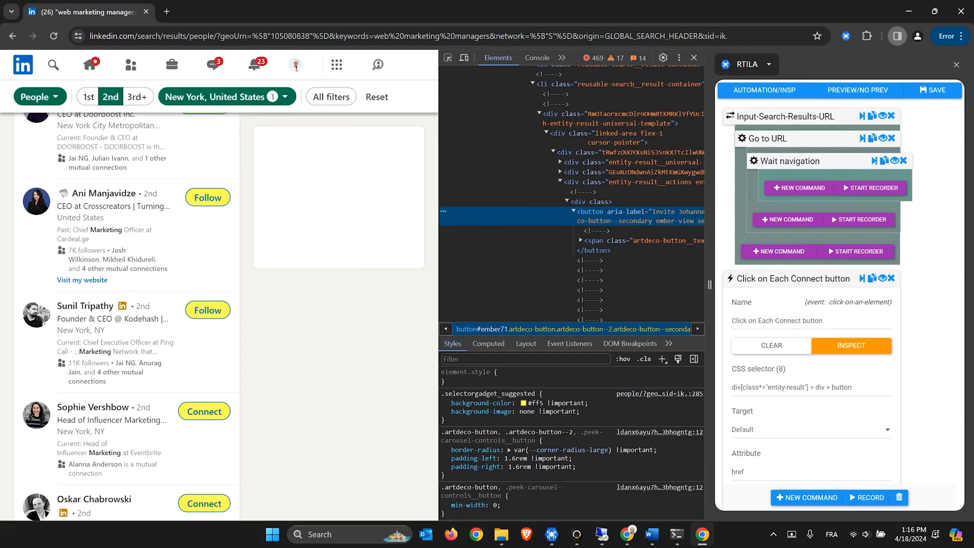
{"action": "left_click", "coordinate": [869, 390]}
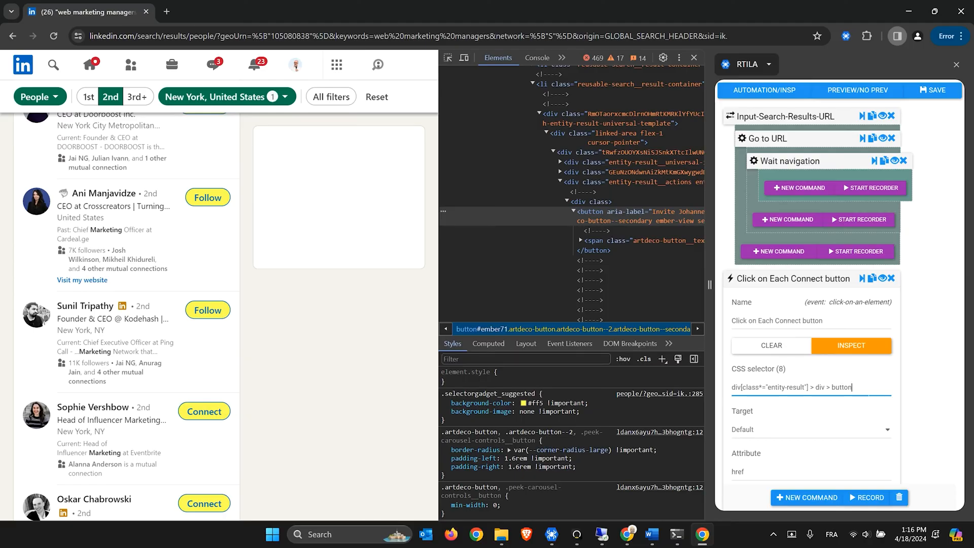
{"action": "type", "text": "[aria-label=\"Invite"}
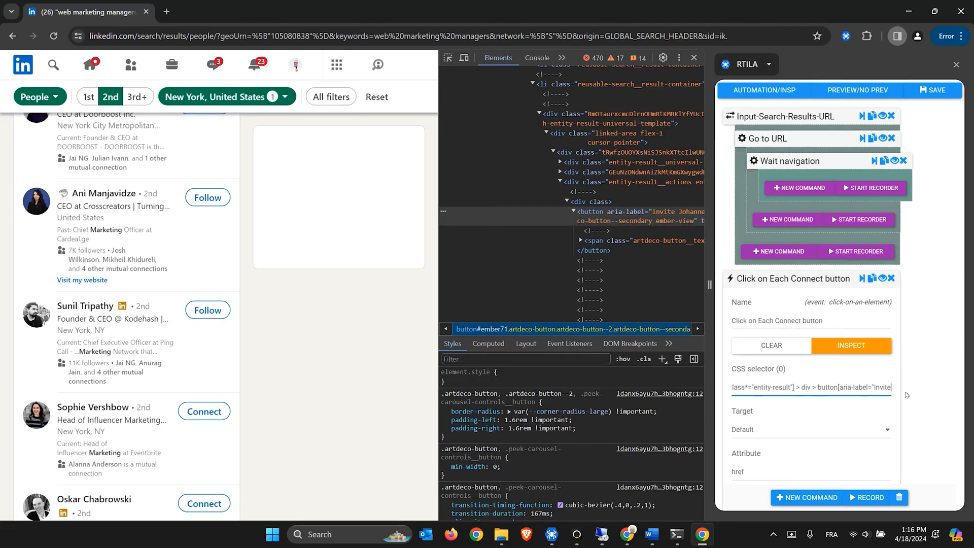
{"action": "type", "text": "\""}
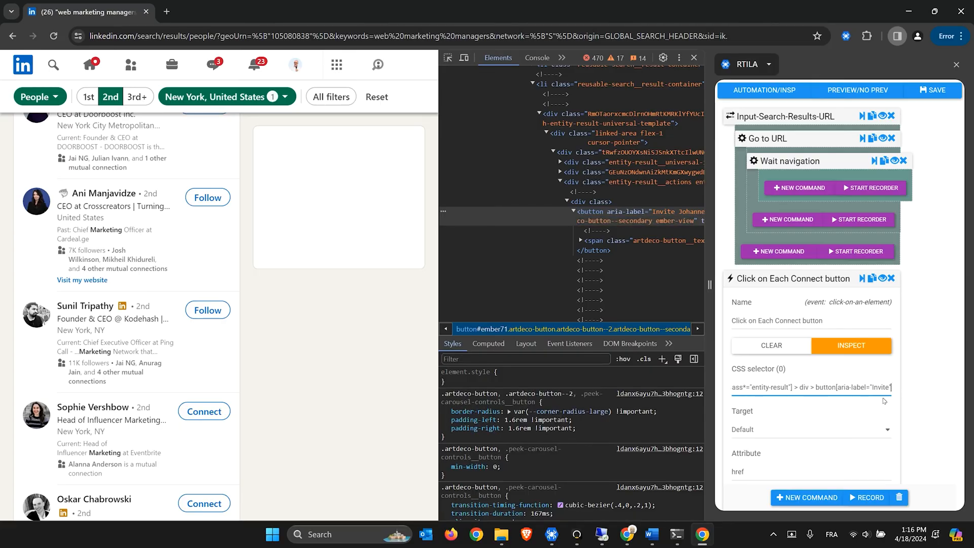
{"action": "type", "text": "]"}
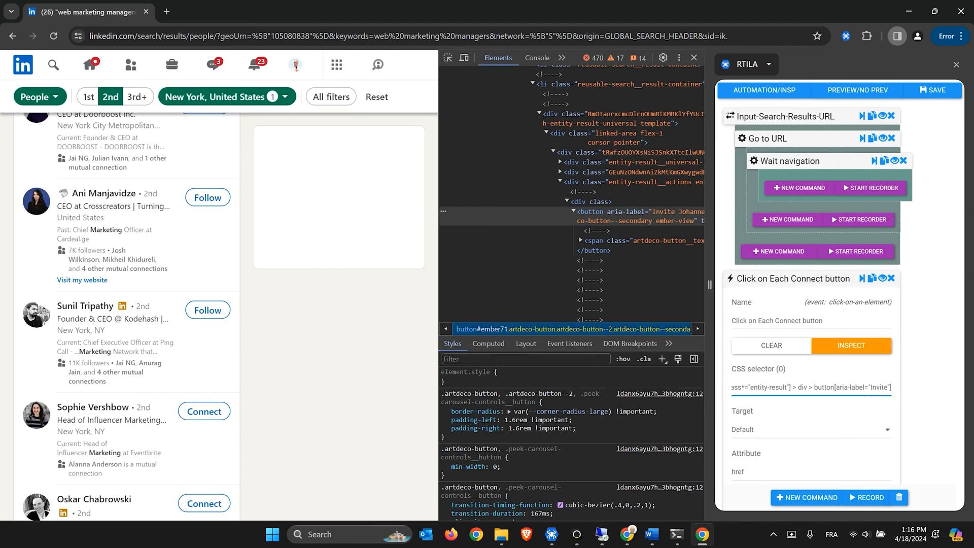
Change the selector to button[aria-label*="Invite"] (3 matches) and collapse the command
{"action": "left_click", "coordinate": [865, 388]}
{"action": "type", "text": "*"}
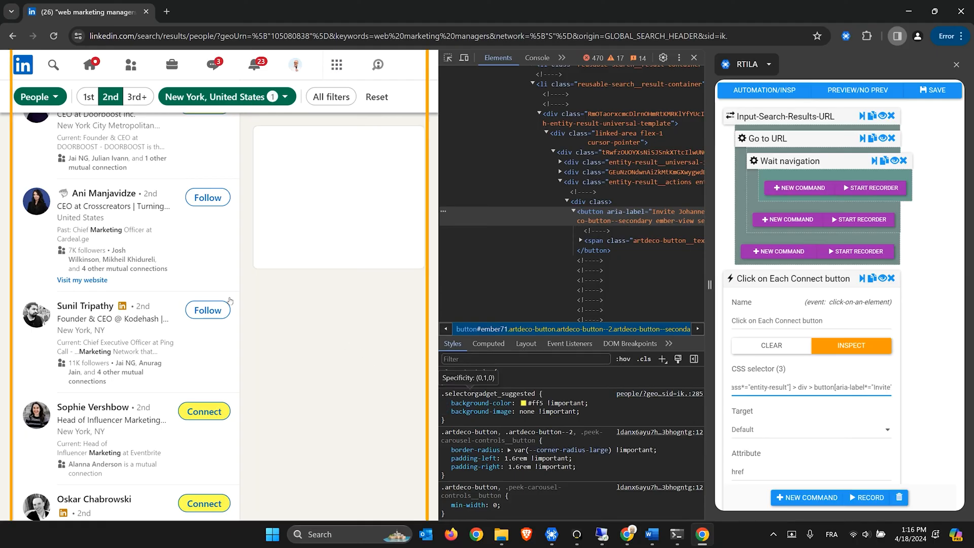
{"action": "scroll", "coordinate": [212, 231], "scroll_direction": "up", "scroll_amount": 6}
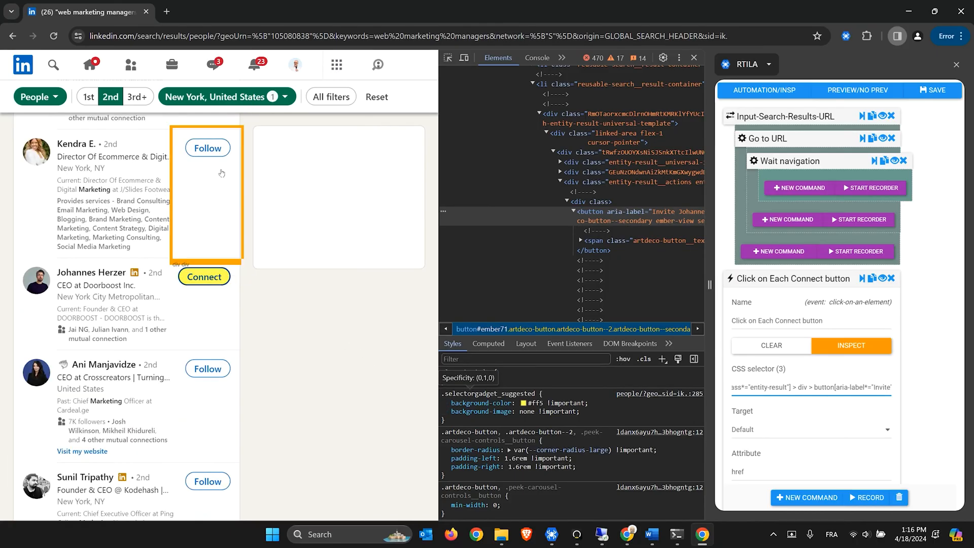
{"action": "scroll", "coordinate": [223, 204], "scroll_direction": "down", "scroll_amount": 10}
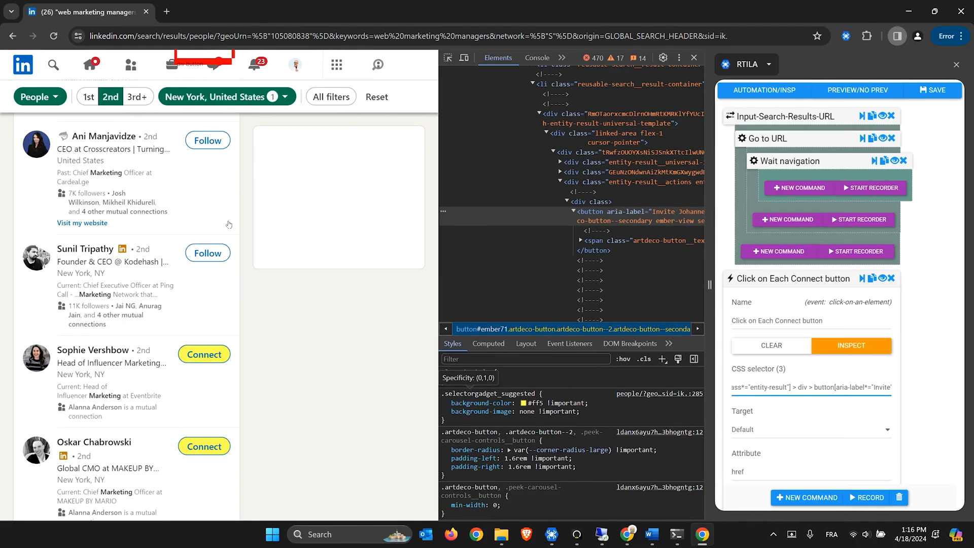
{"action": "scroll", "coordinate": [224, 361], "scroll_direction": "down", "scroll_amount": 5}
{"action": "scroll", "coordinate": [218, 356], "scroll_direction": "up", "scroll_amount": 3}
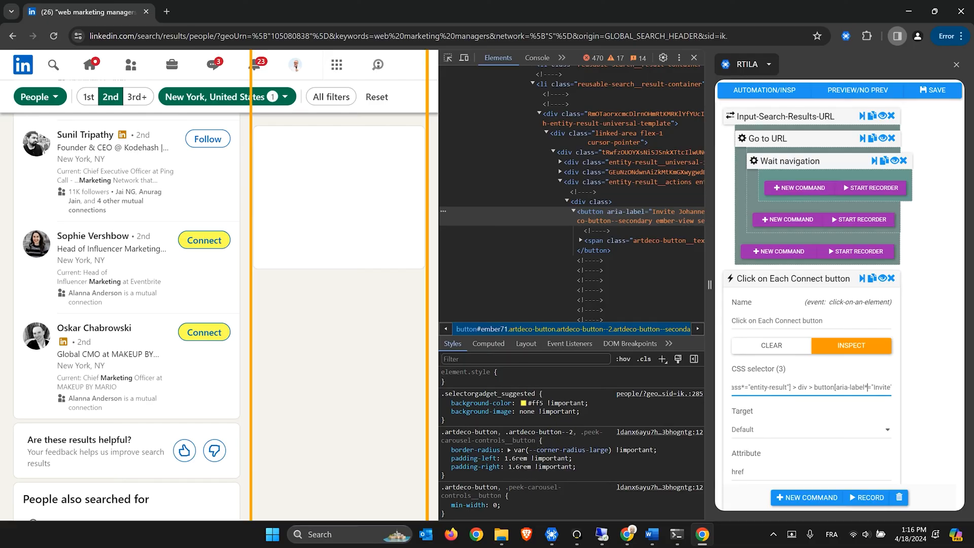
{"action": "left_click", "coordinate": [812, 278]}
{"action": "left_click", "coordinate": [812, 278]}
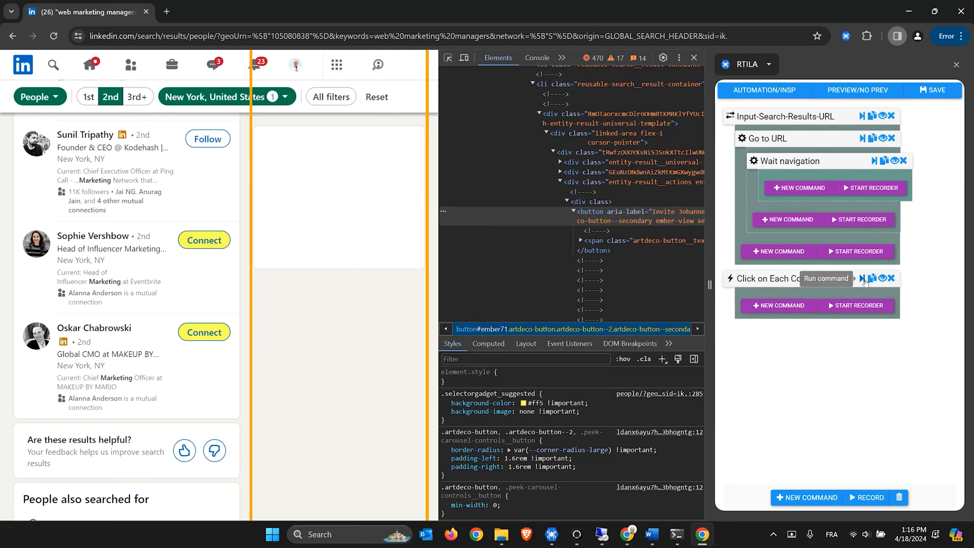
Test-run the Connect-click command, save the project, and dismiss LinkedIn's Add a note dialog
{"action": "left_click", "coordinate": [864, 280]}
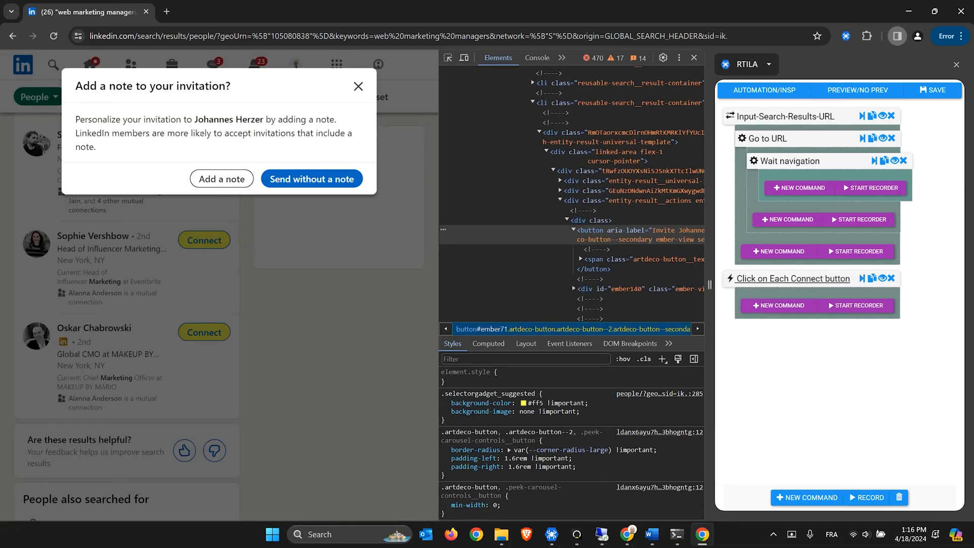
{"action": "left_click", "coordinate": [950, 98]}
{"action": "left_click", "coordinate": [358, 87]}
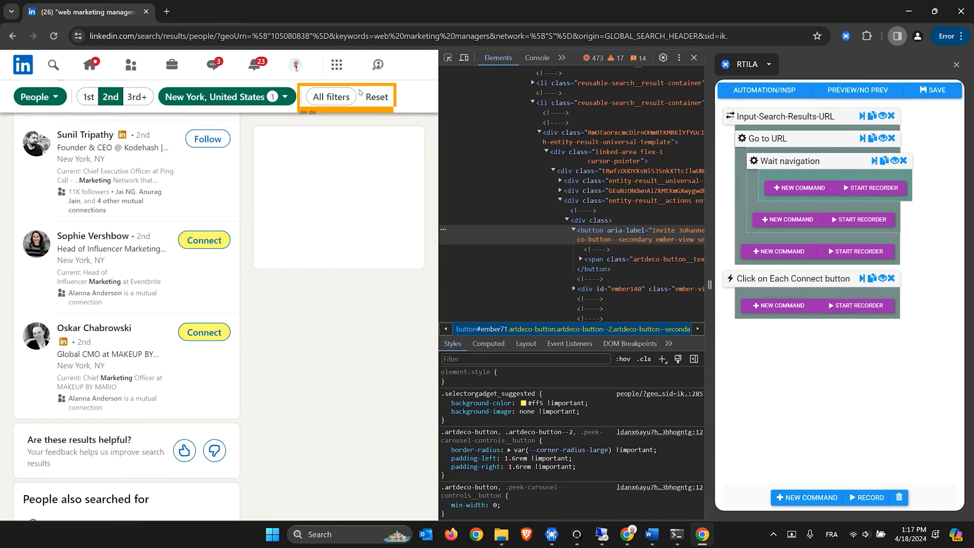
{"action": "left_click", "coordinate": [785, 309]}
Add a Wait time command with Min Wait Time 5 under the Connect click, then rerun the Connect command
{"action": "type", "text": "wait"}
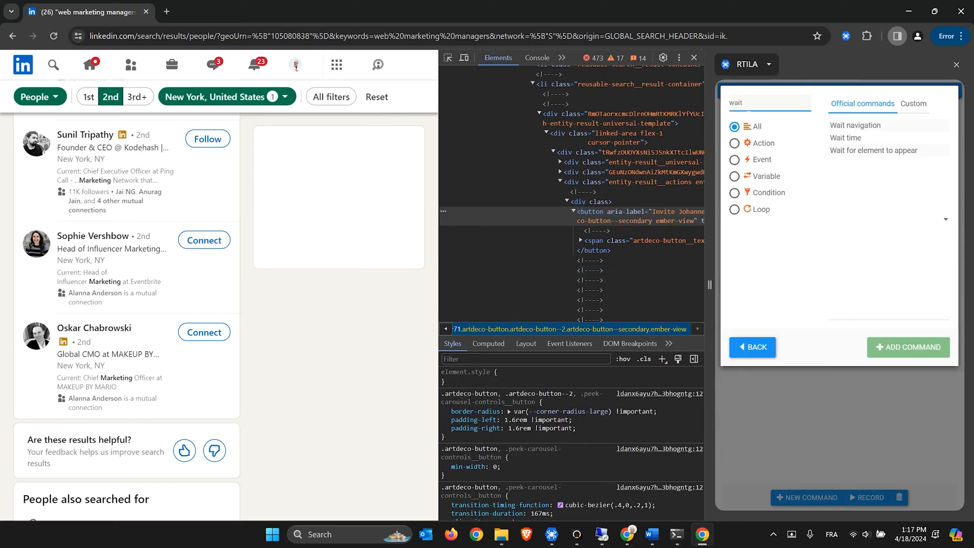
{"action": "double_click", "coordinate": [860, 140]}
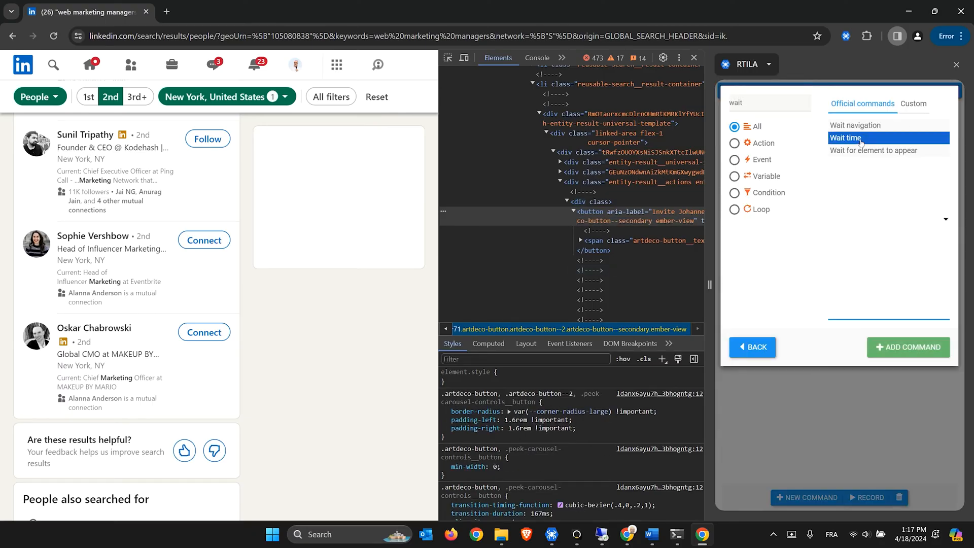
{"action": "left_click", "coordinate": [772, 303]}
{"action": "double_click", "coordinate": [758, 390]}
{"action": "type", "text": "5"}
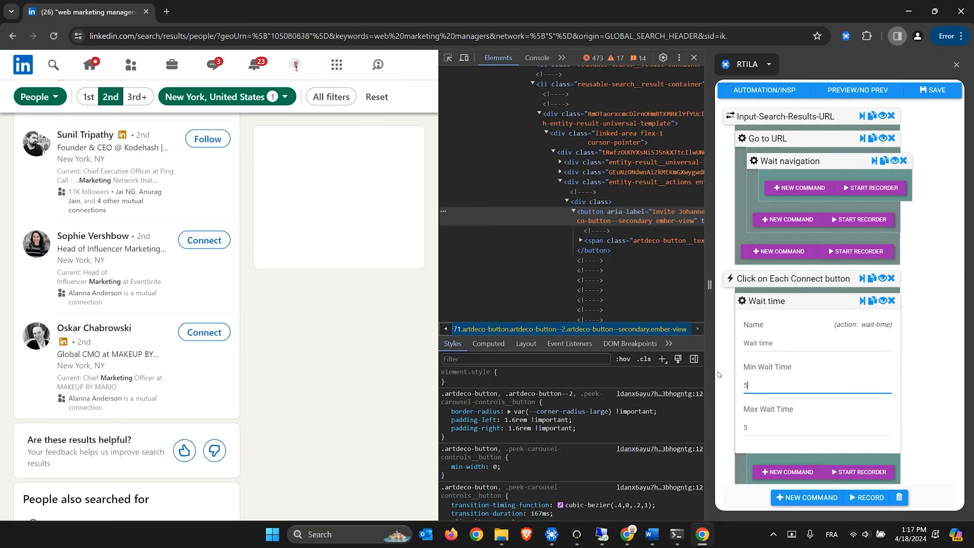
{"action": "left_click", "coordinate": [769, 303]}
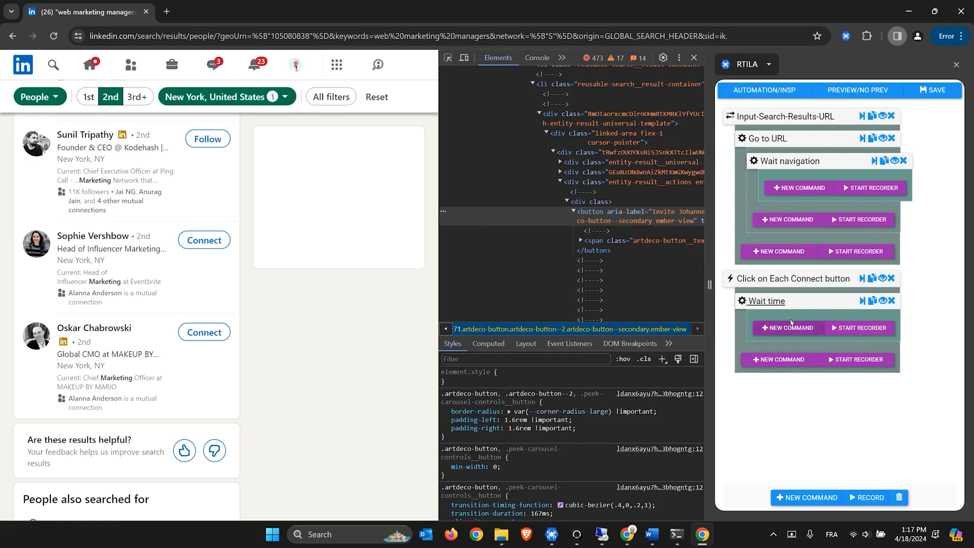
{"action": "left_click", "coordinate": [861, 279]}
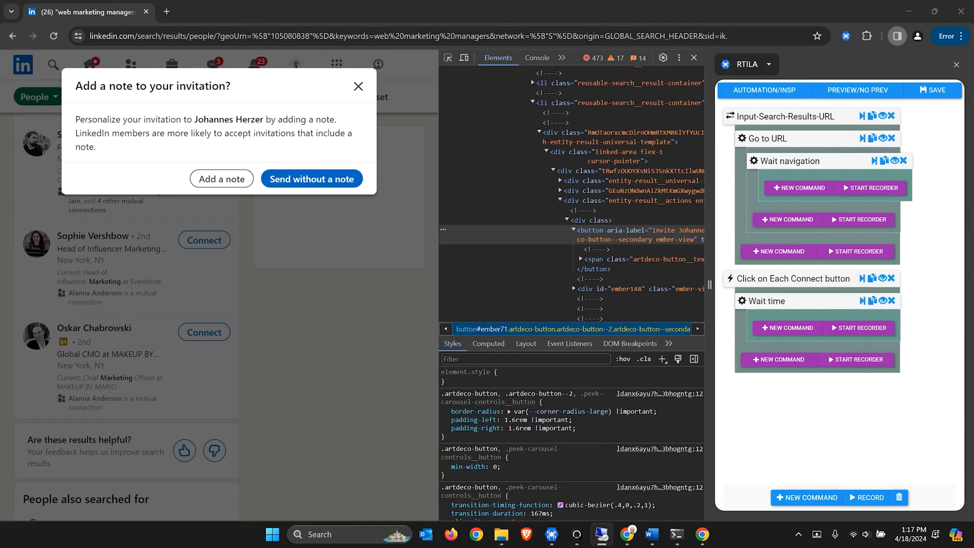
Add a Selector (DOM element) command beneath Wait time and rename it SelectorName
{"action": "left_click", "coordinate": [783, 329]}
{"action": "left_click", "coordinate": [781, 106]}
{"action": "type", "text": "selec"}
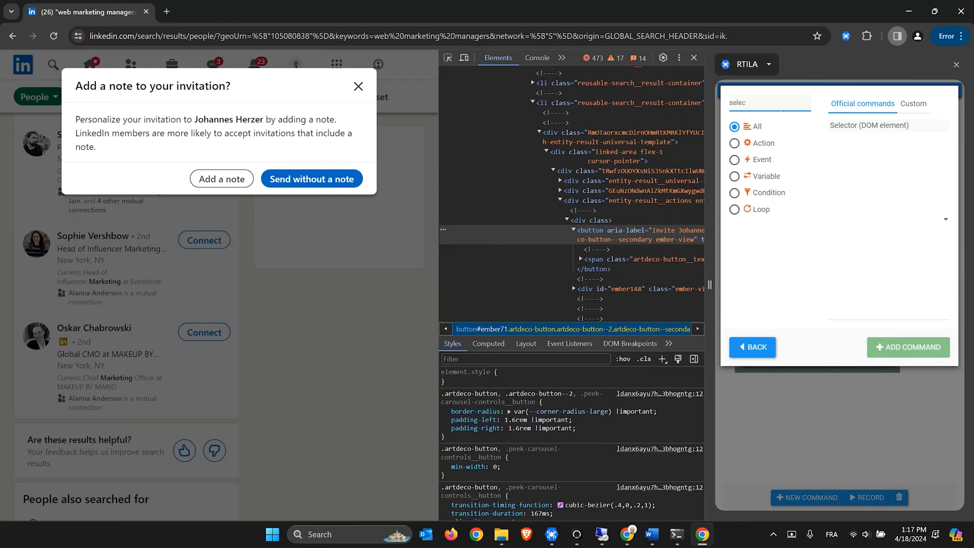
{"action": "left_click", "coordinate": [863, 127]}
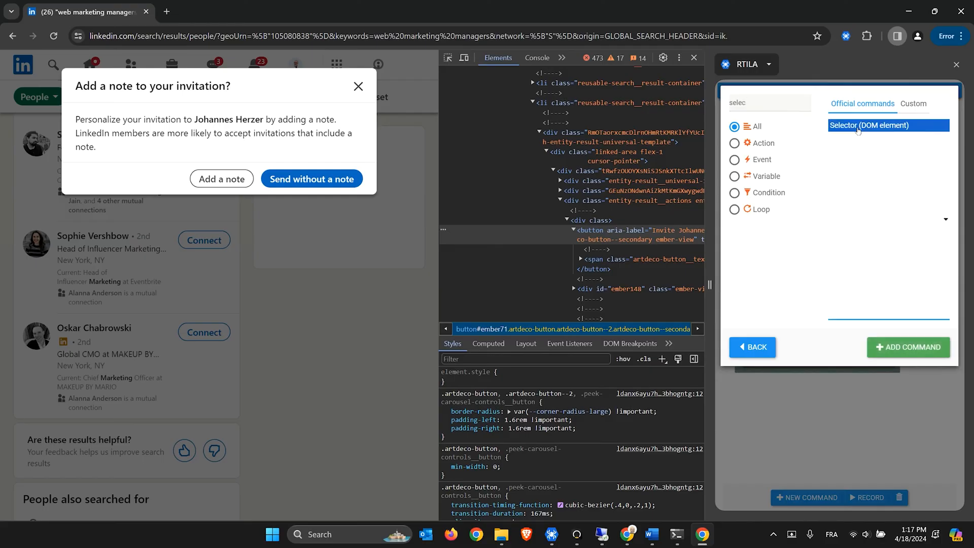
{"action": "left_click", "coordinate": [908, 347]}
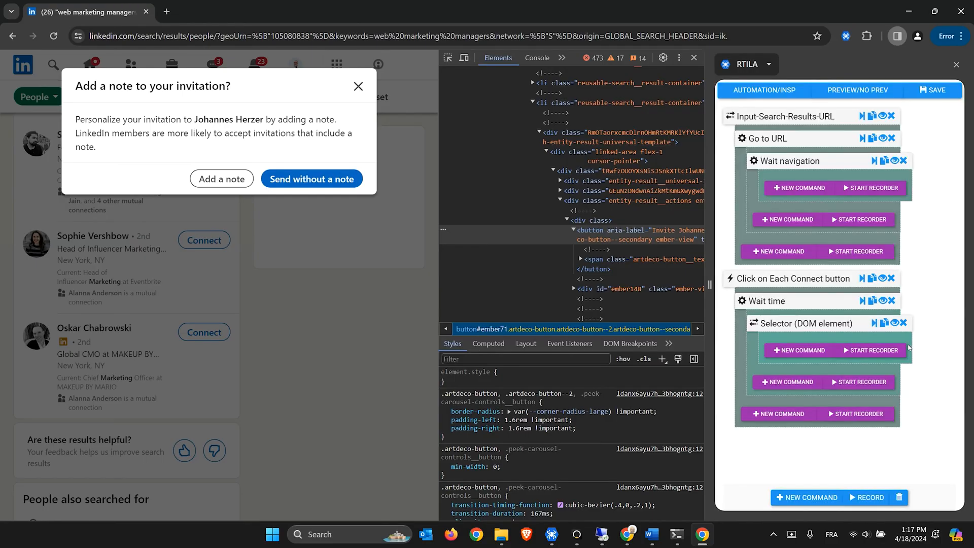
{"action": "left_click", "coordinate": [793, 325]}
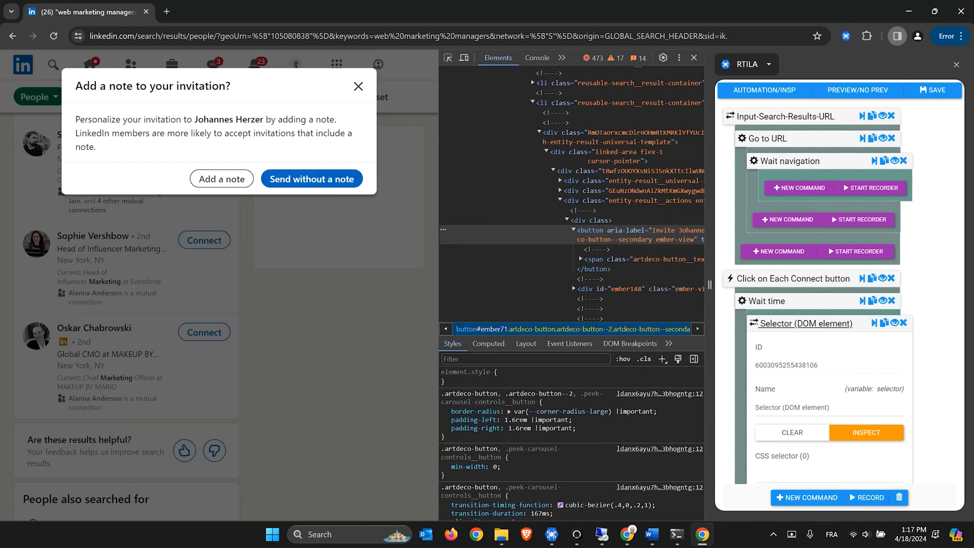
{"action": "left_click_drag", "start_coordinate": [780, 408], "coordinate": [833, 408]}
{"action": "type", "text": "Name"}
{"action": "scroll", "coordinate": [833, 380], "scroll_direction": "down", "scroll_amount": 1}
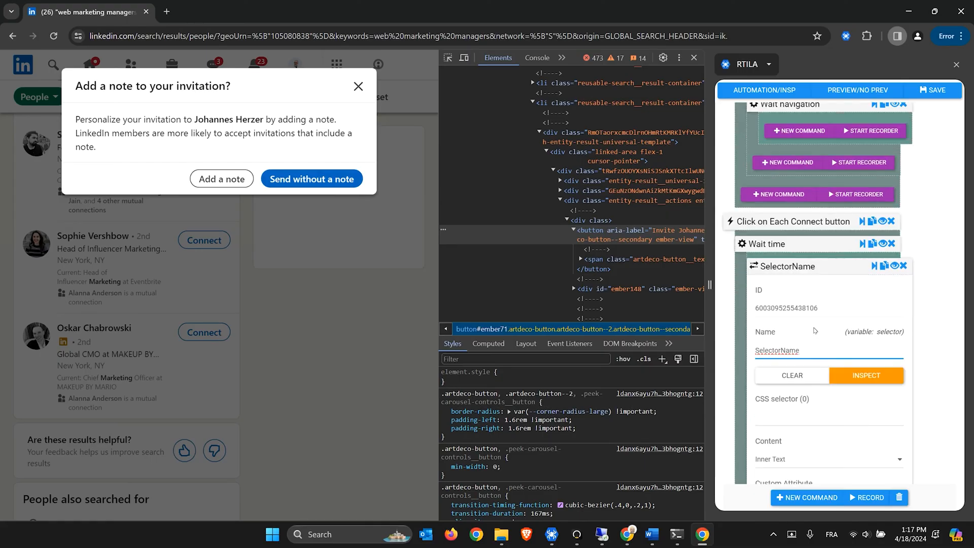
{"action": "key", "text": "alt+Tab"}
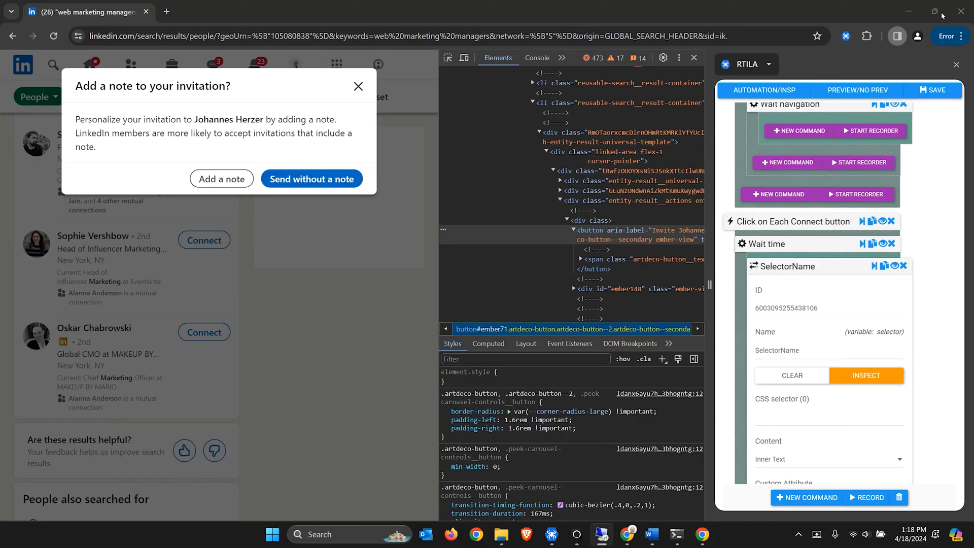
Inspect the invitee's bold name in LinkedIn's invitation dialog with DevTools' element picker
{"action": "left_click", "coordinate": [449, 57]}
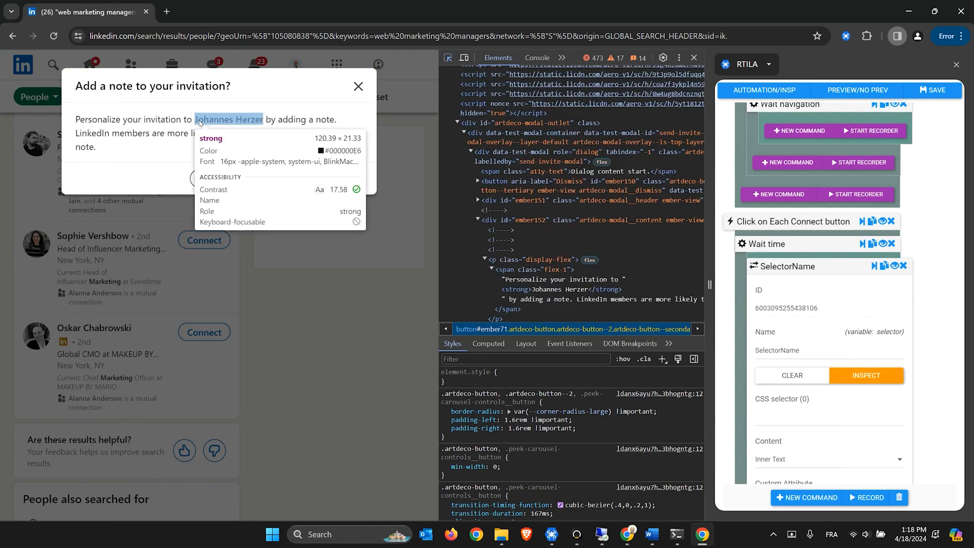
{"action": "left_click", "coordinate": [199, 122]}
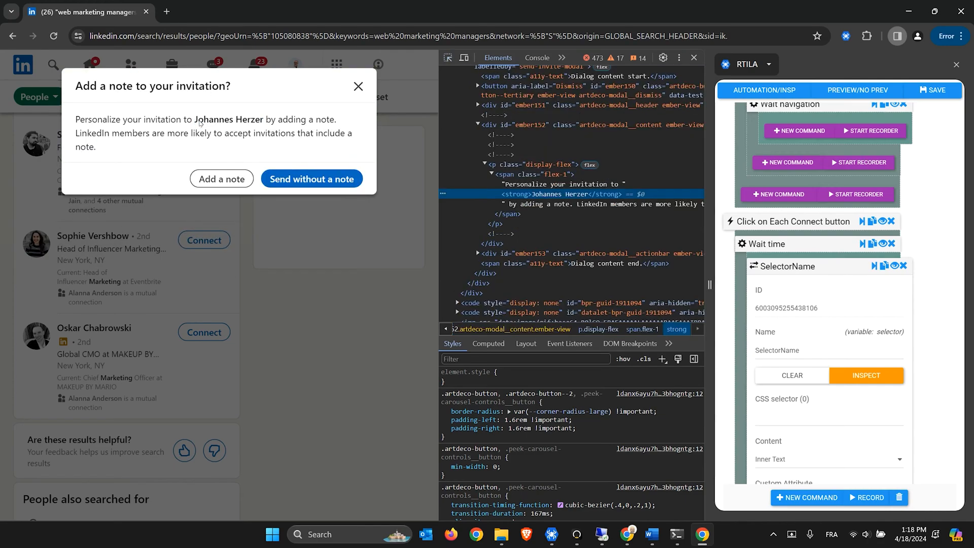
{"action": "left_click", "coordinate": [501, 167]}
{"action": "left_click", "coordinate": [508, 178]}
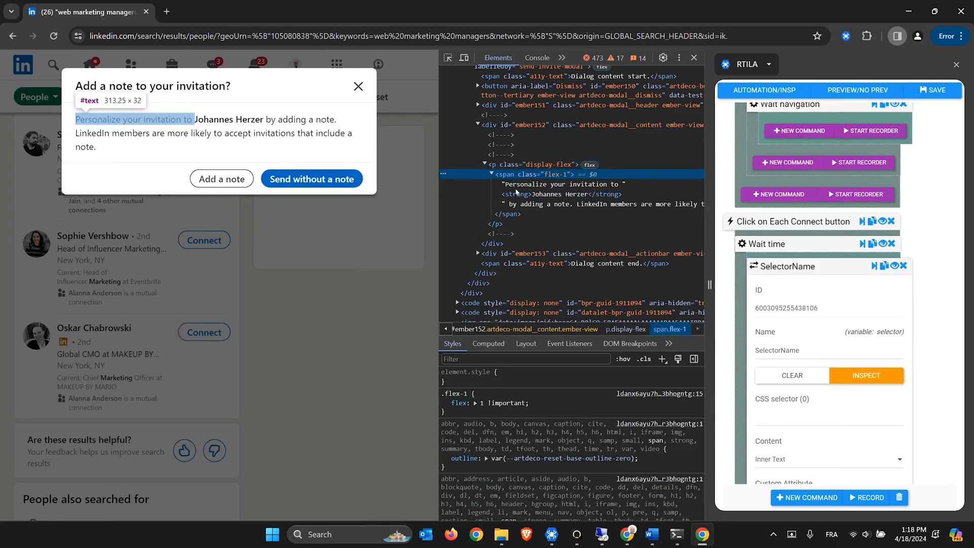
{"action": "left_click", "coordinate": [520, 195]}
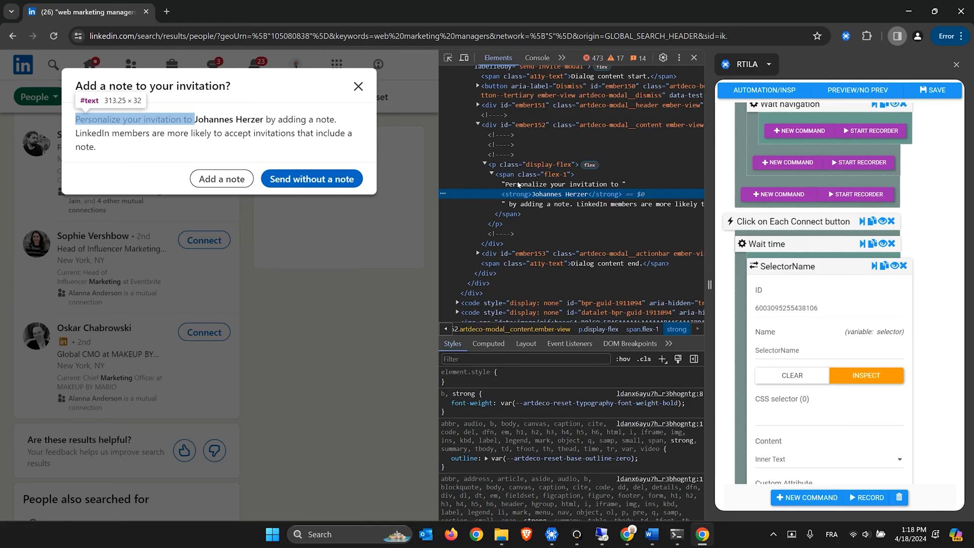
Set SelectorName's CSS selector to 'p > span > strong' and paste the regular expression ^\S*
{"action": "left_click", "coordinate": [813, 416]}
{"action": "type", "text": "p >"}
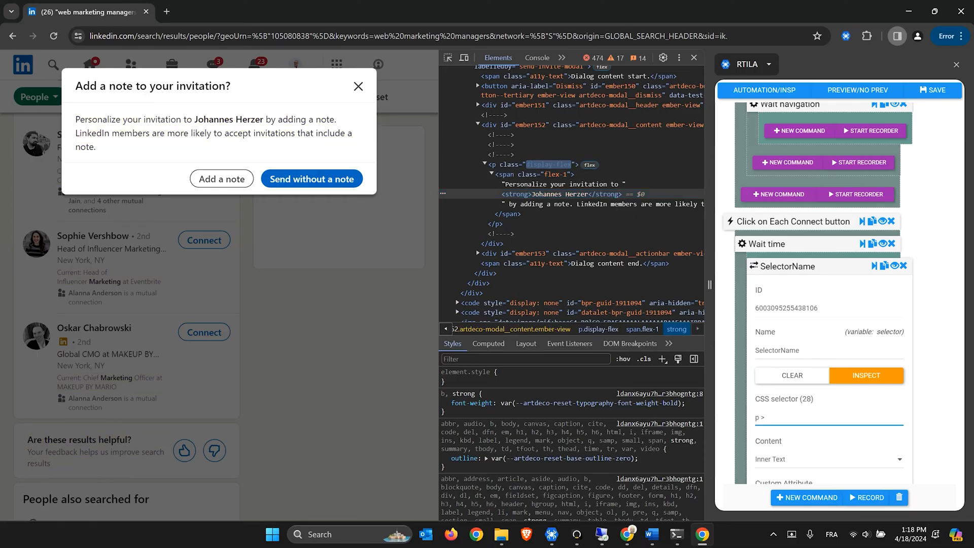
{"action": "type", "text": " span > st"}
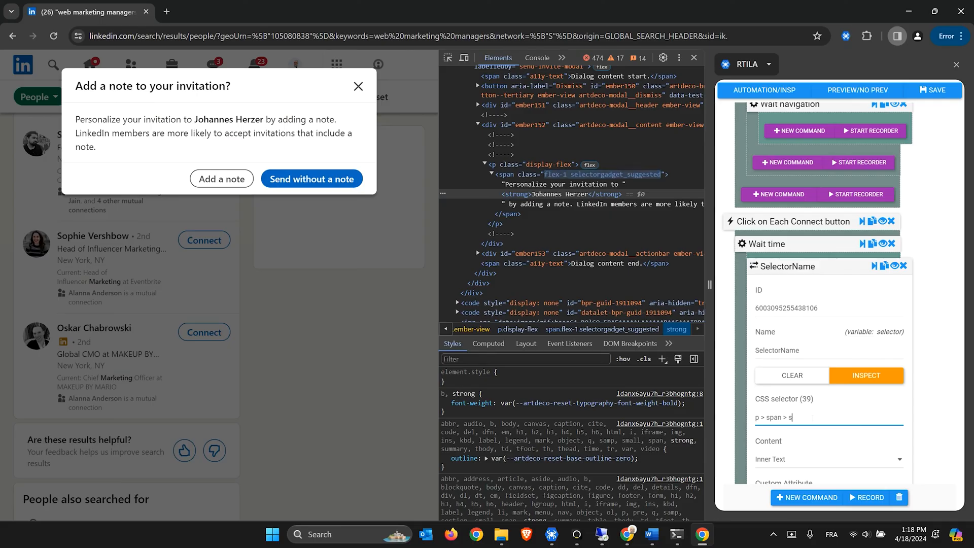
{"action": "type", "text": "rong"}
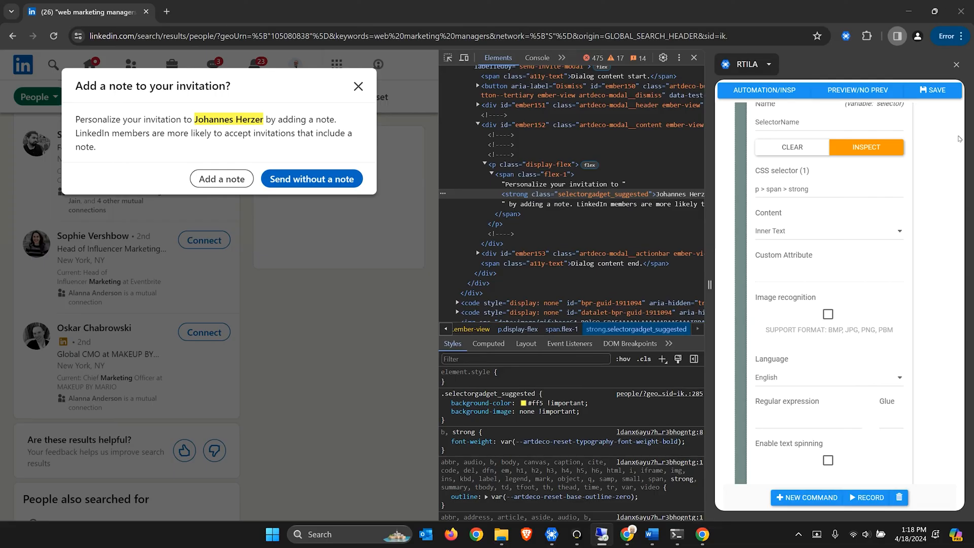
{"action": "left_click", "coordinate": [787, 421]}
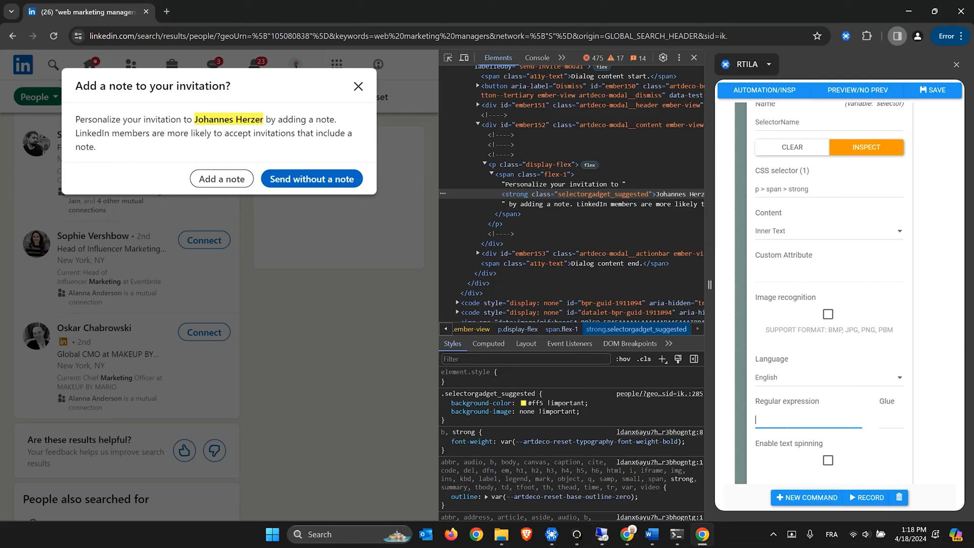
{"action": "type", "text": "^\\S*"}
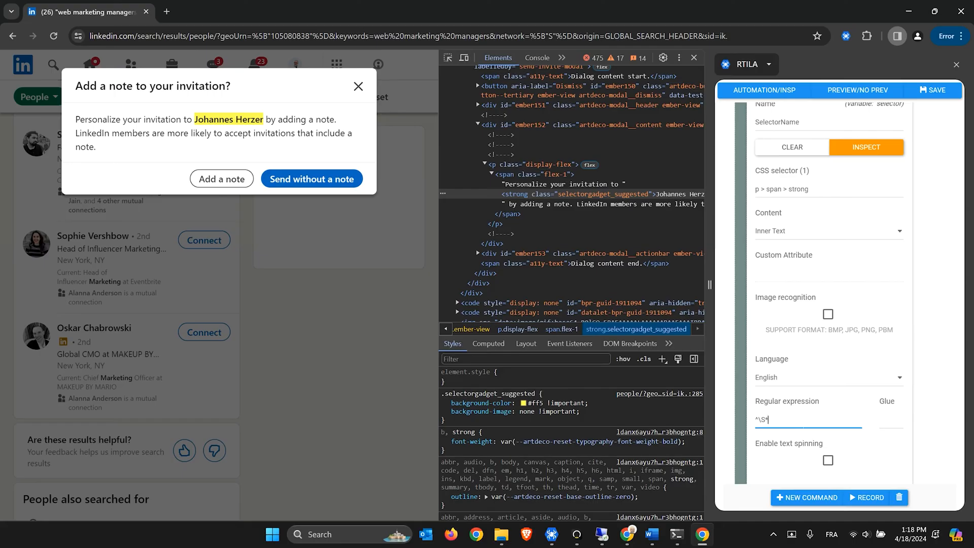
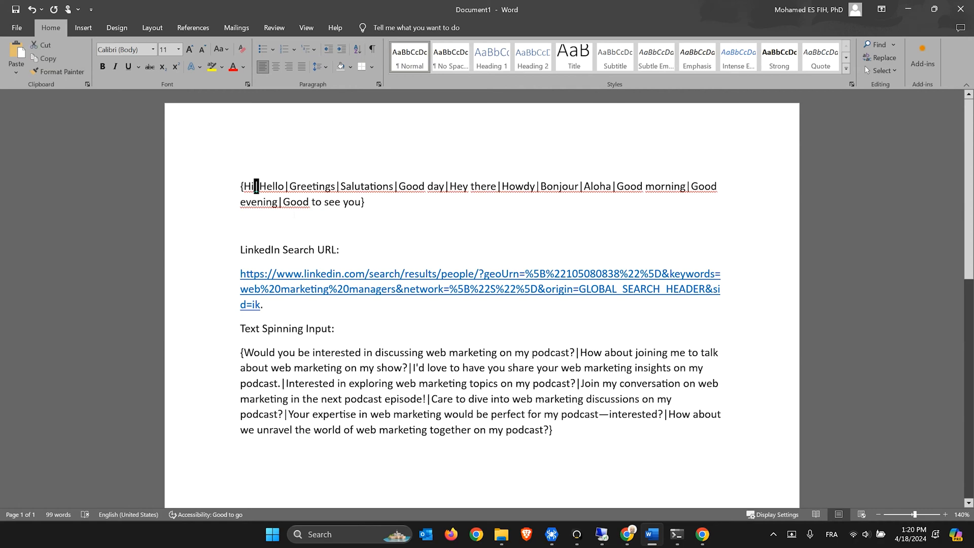
{"action": "key", "text": "Right"}
{"action": "key", "text": "Right"}
{"action": "key", "text": "Right"}
{"action": "key", "text": "Right"}
{"action": "key", "text": "Right"}
{"action": "key", "text": "Right"}
{"action": "key", "text": "shift+Right"}
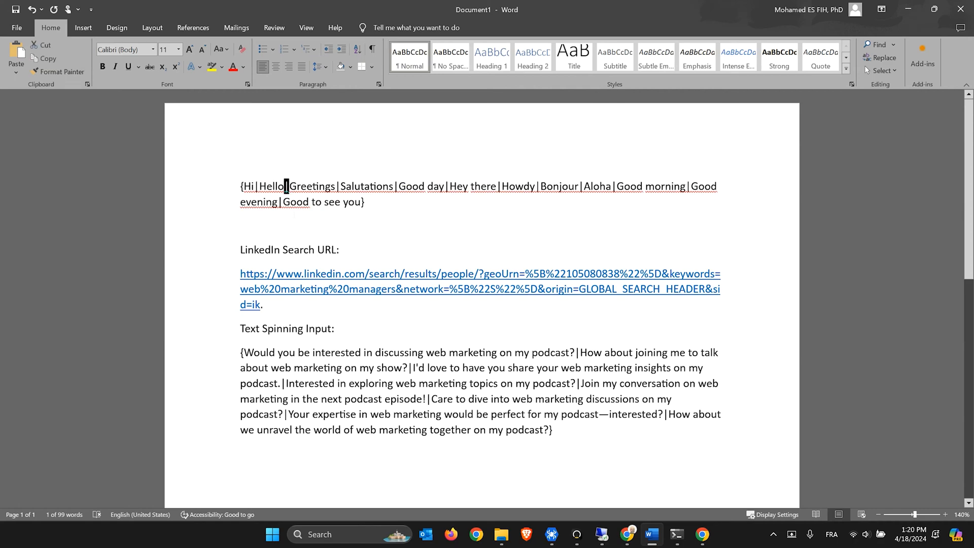
{"action": "key", "text": "Right"}
{"action": "key", "text": "Right"}
{"action": "key", "text": "shift+Right"}
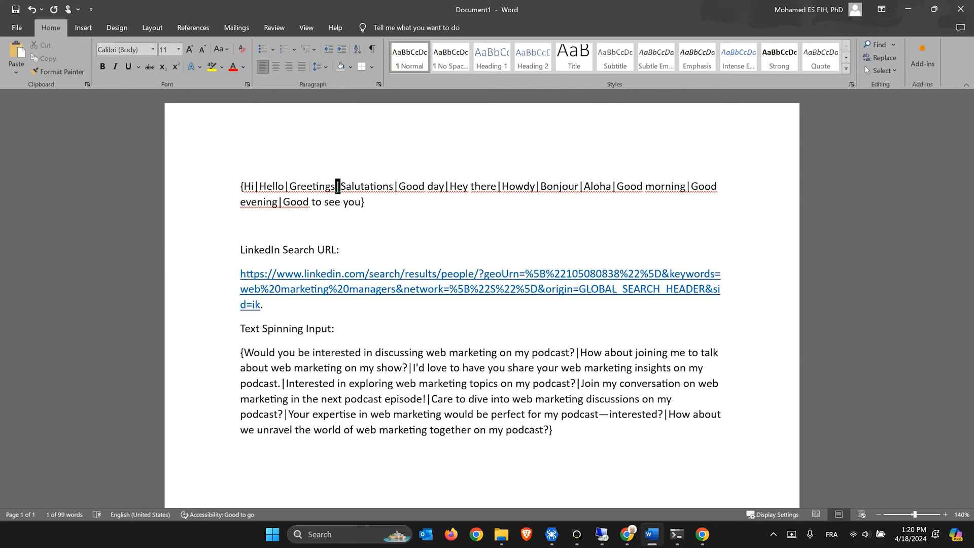
{"action": "key", "text": "Right"}
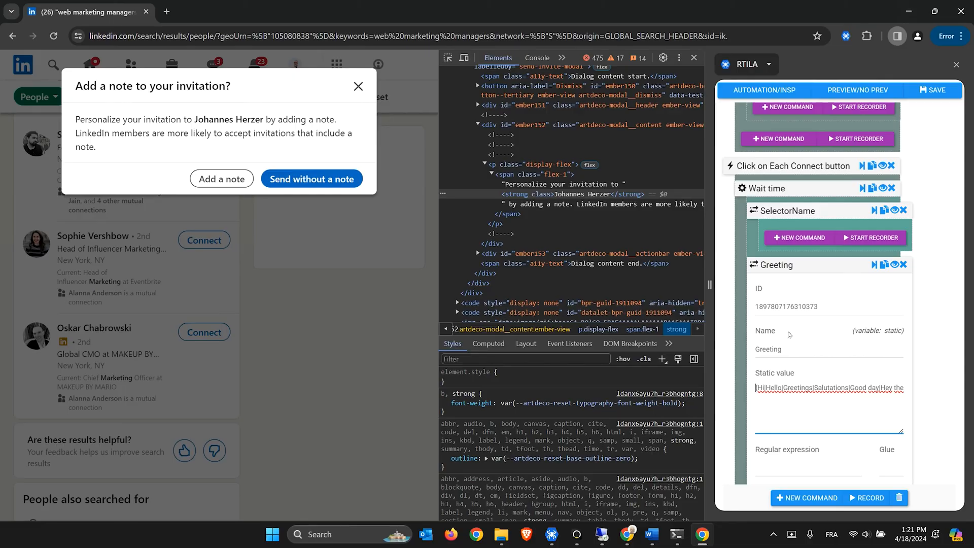
Collapse the Greeting step's settings and scroll through the command list
{"action": "left_click", "coordinate": [789, 269]}
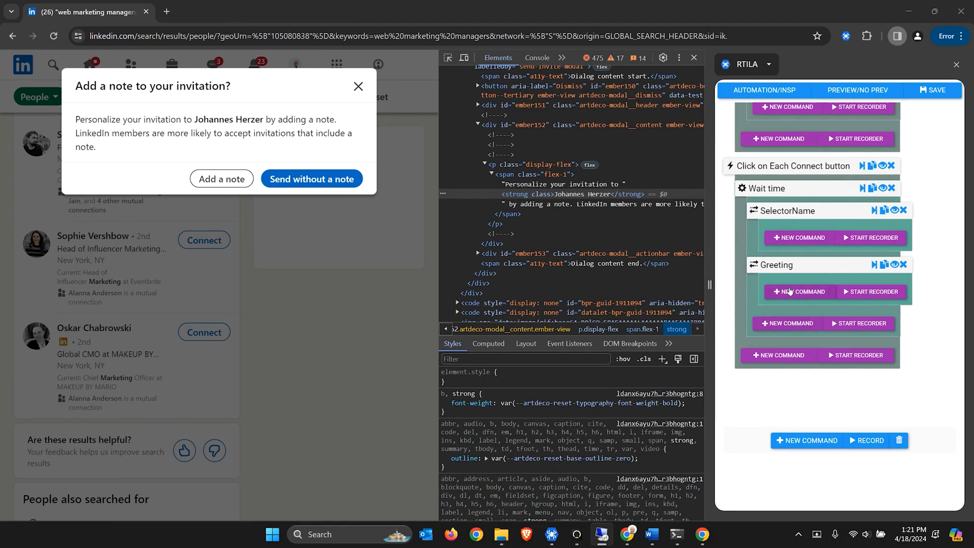
{"action": "scroll", "coordinate": [779, 316], "scroll_direction": "up", "scroll_amount": 3}
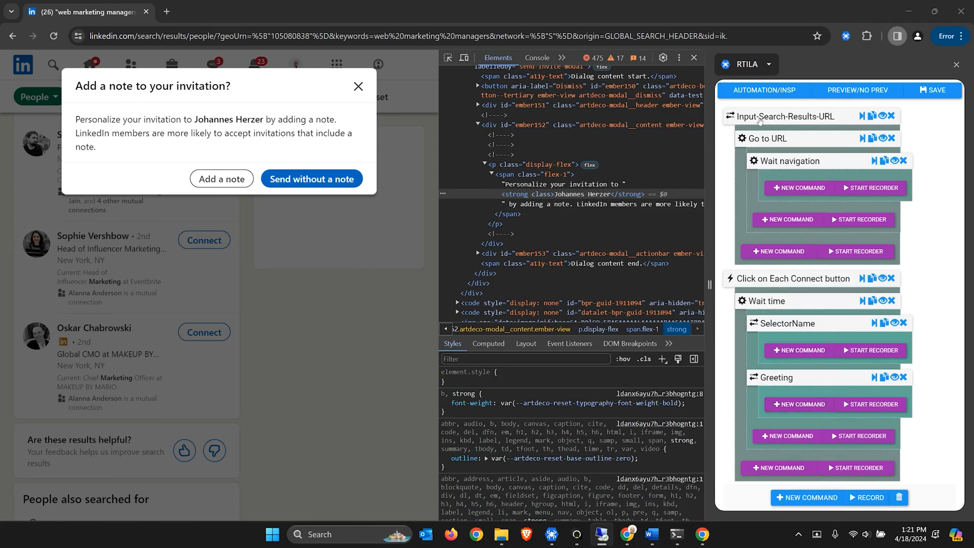
{"action": "scroll", "coordinate": [759, 127], "scroll_direction": "down", "scroll_amount": 2}
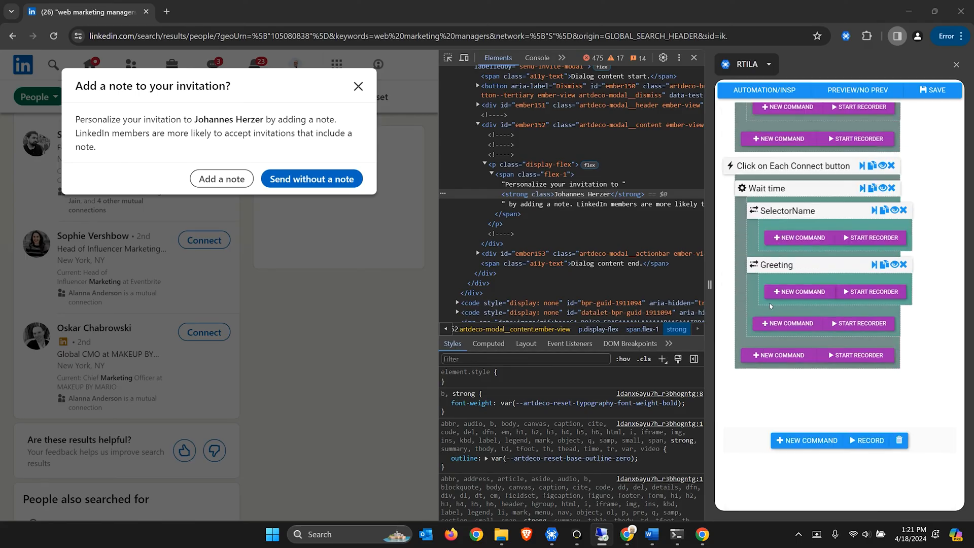
Add an Input (prompt box) command and rename it Input-Invite
{"action": "left_click", "coordinate": [775, 323]}
{"action": "type", "text": "i"}
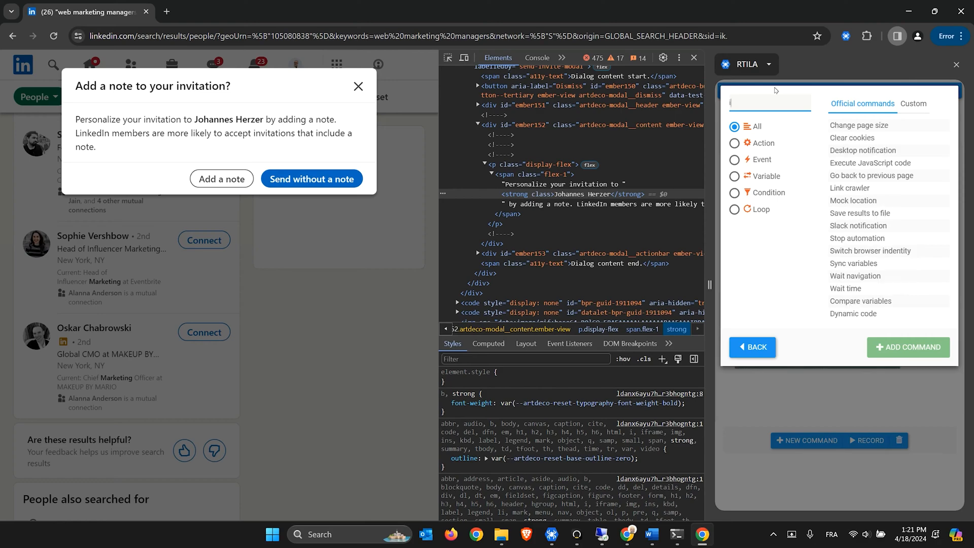
{"action": "type", "text": "nput"}
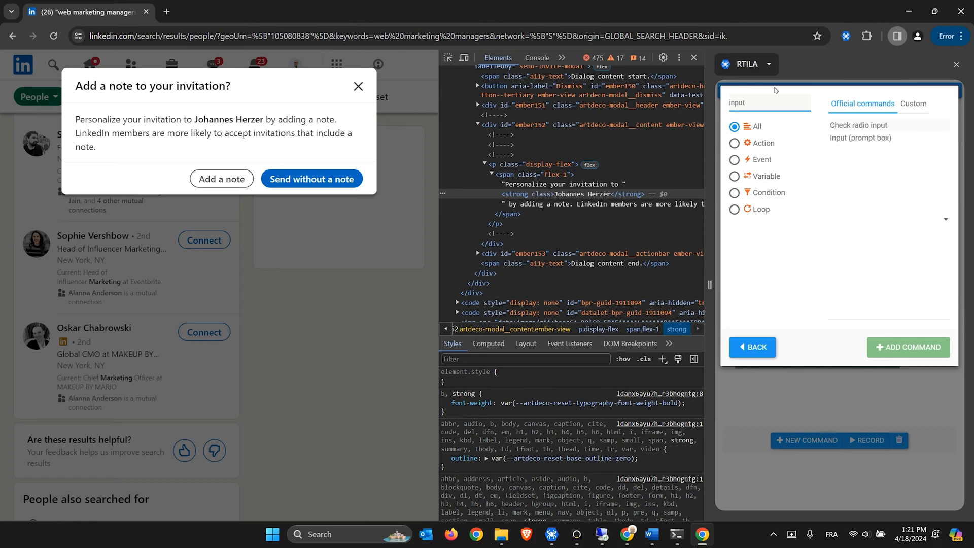
{"action": "double_click", "coordinate": [861, 138]}
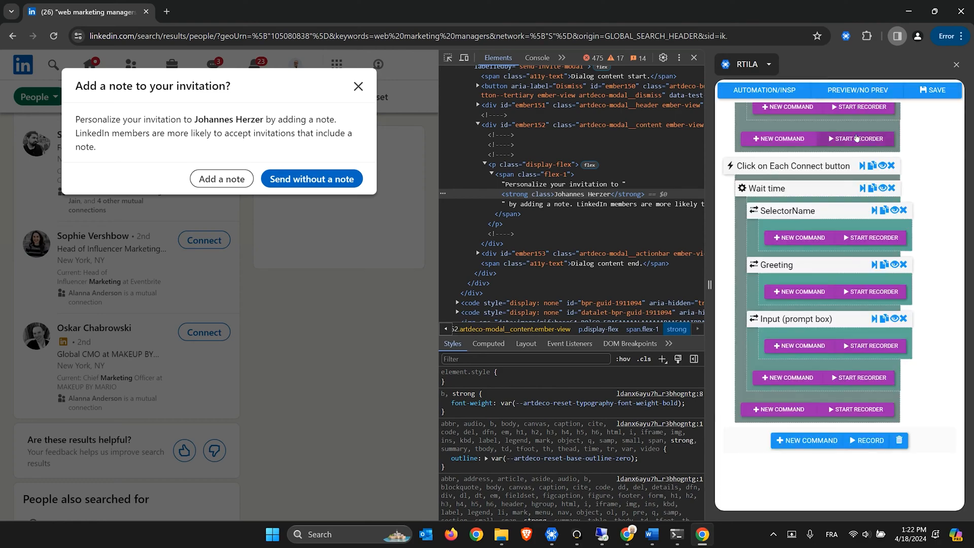
{"action": "left_click", "coordinate": [803, 323]}
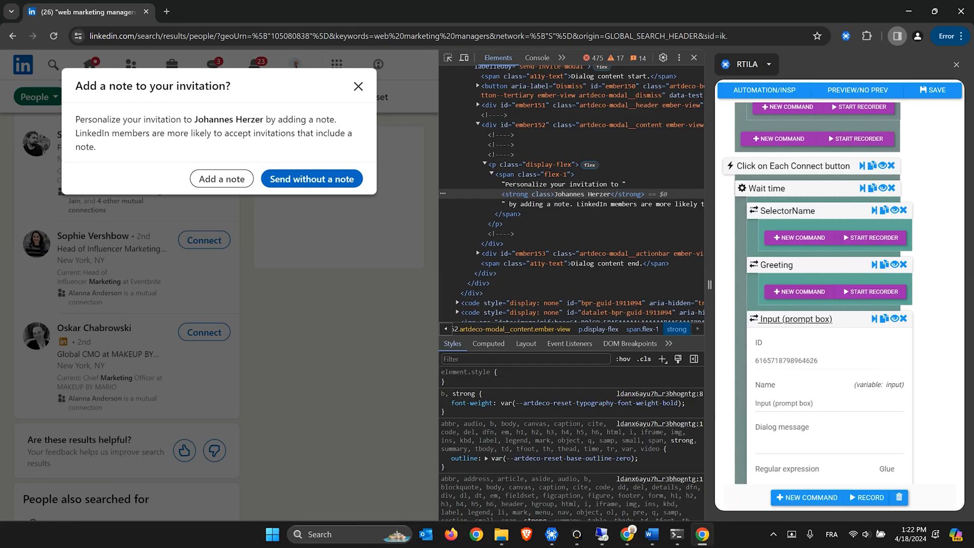
{"action": "left_click_drag", "start_coordinate": [857, 404], "coordinate": [771, 404]}
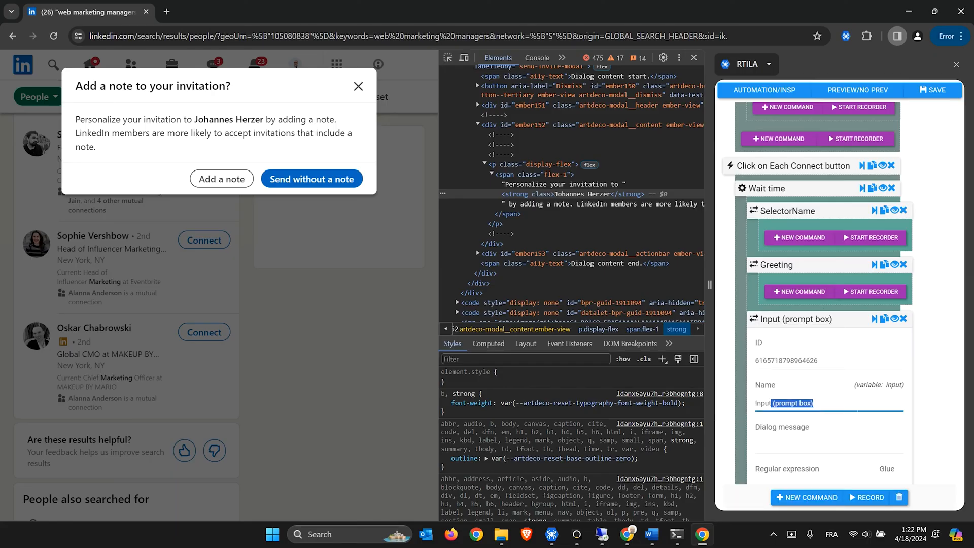
{"action": "type", "text": "-Invite"}
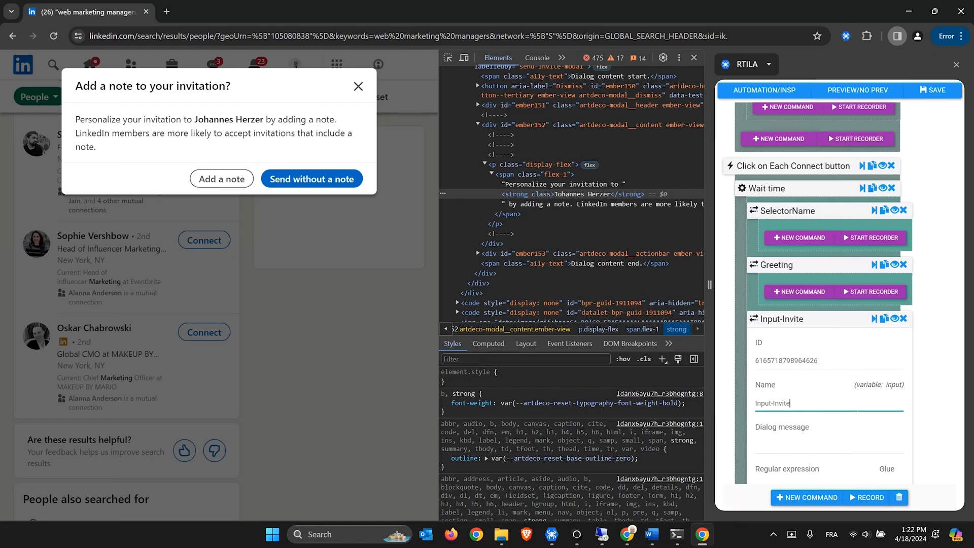
{"action": "left_click", "coordinate": [777, 326]}
Move Input-Invite above the Connect-button loop with dialog message 'Please inpout your invite Spin text'
{"action": "left_click_drag", "start_coordinate": [777, 326], "coordinate": [777, 161]}
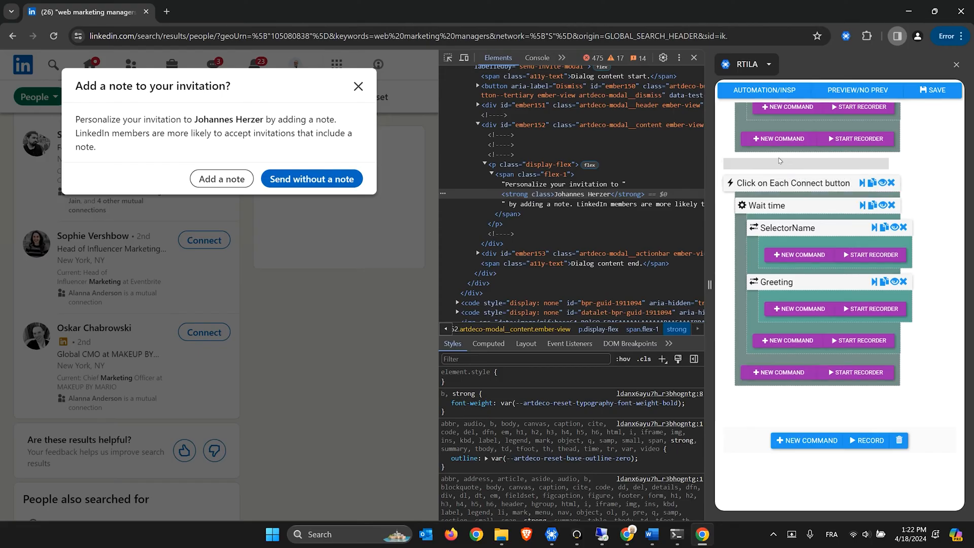
{"action": "scroll", "coordinate": [777, 255], "scroll_direction": "up", "scroll_amount": 2}
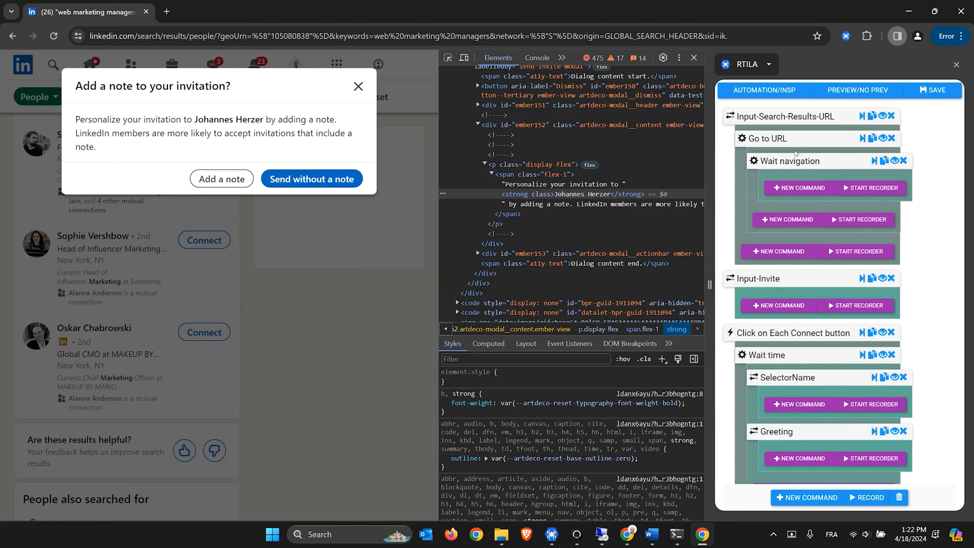
{"action": "scroll", "coordinate": [795, 153], "scroll_direction": "down", "scroll_amount": 3}
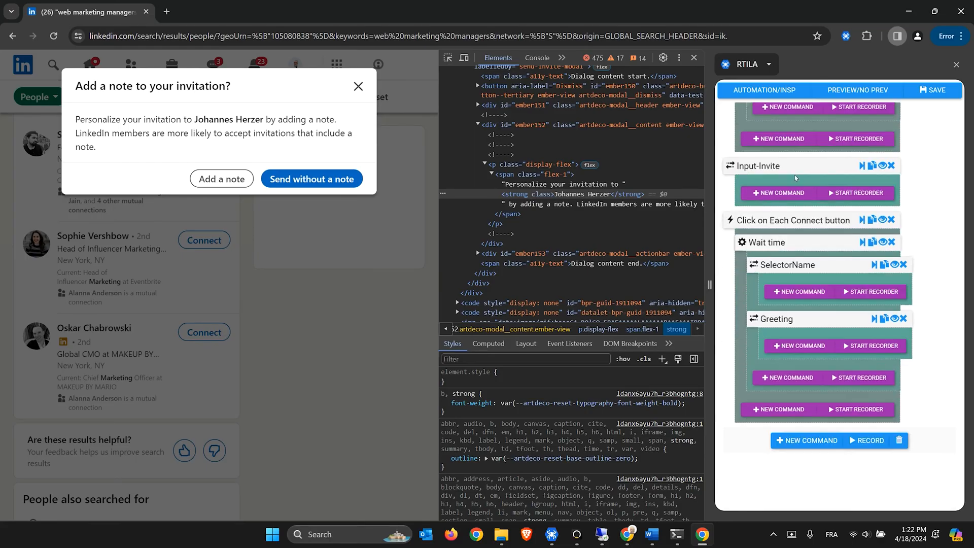
{"action": "left_click", "coordinate": [763, 166]}
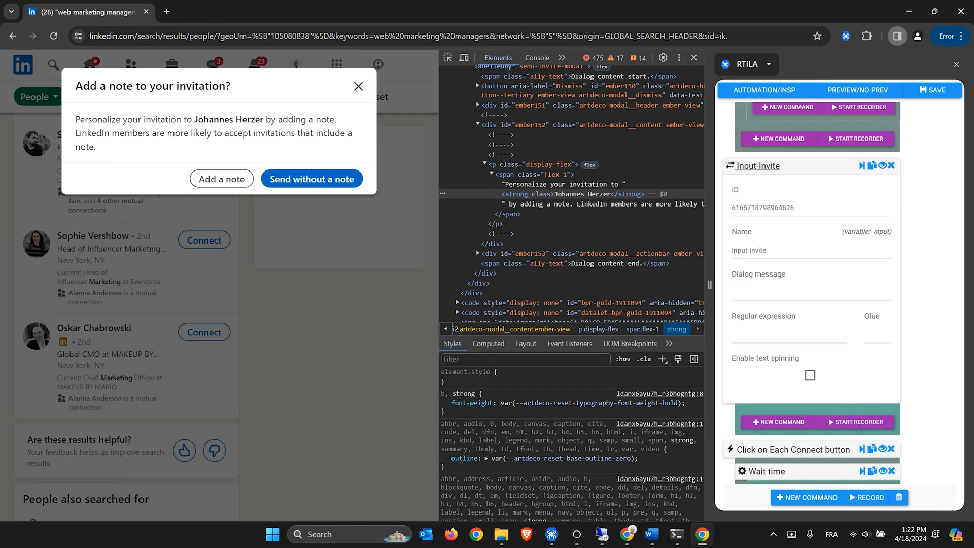
{"action": "left_click", "coordinate": [764, 293]}
{"action": "type", "text": "Please inpout yo"}
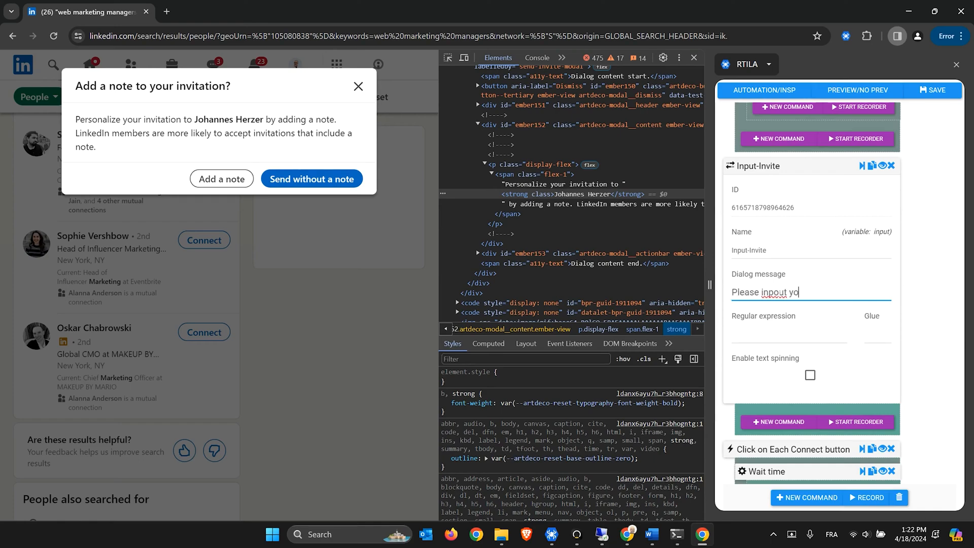
{"action": "type", "text": "ur invite Spin text"}
{"action": "key", "text": "Delete"}
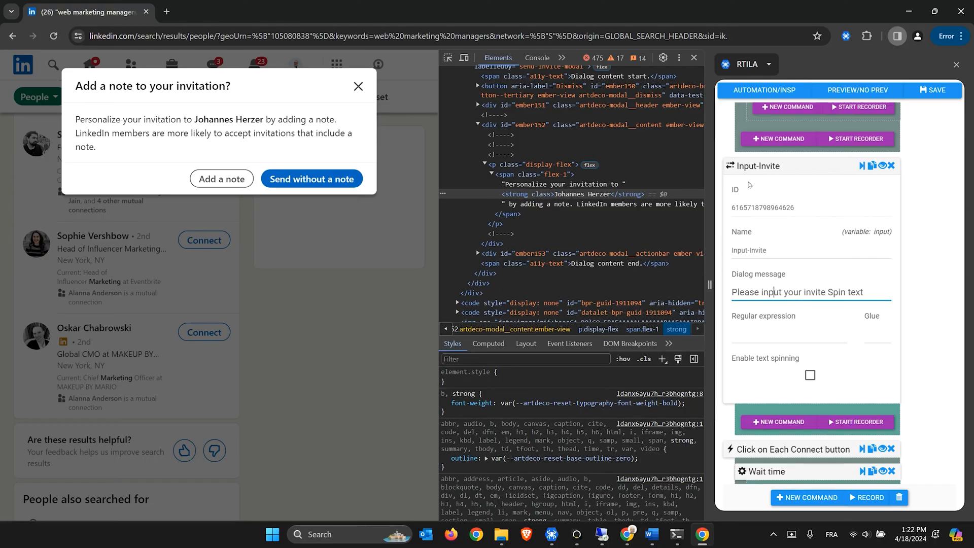
{"action": "left_click", "coordinate": [756, 167]}
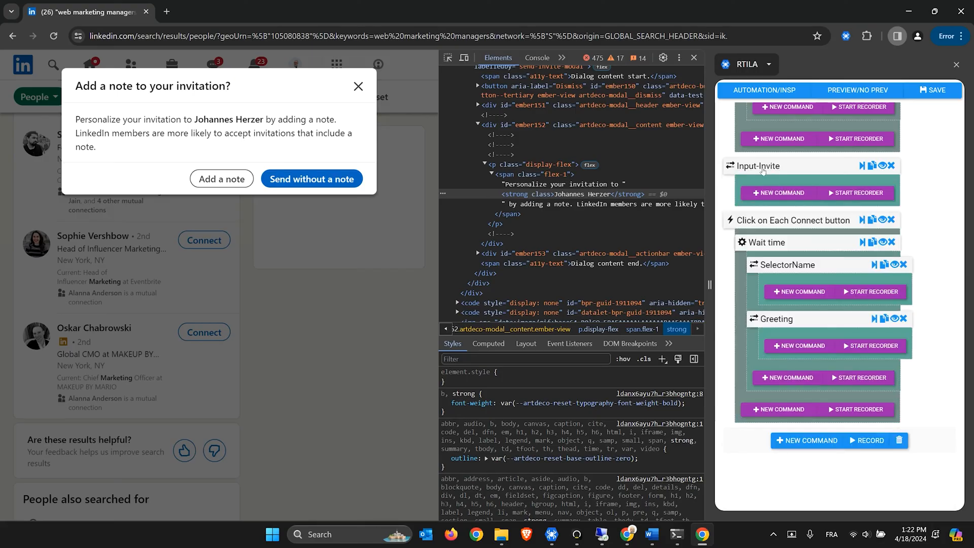
Fold SelectorName and Greeting, then add a Static (fixed value) step named Invite
{"action": "left_click", "coordinate": [894, 264]}
{"action": "left_click", "coordinate": [896, 287]}
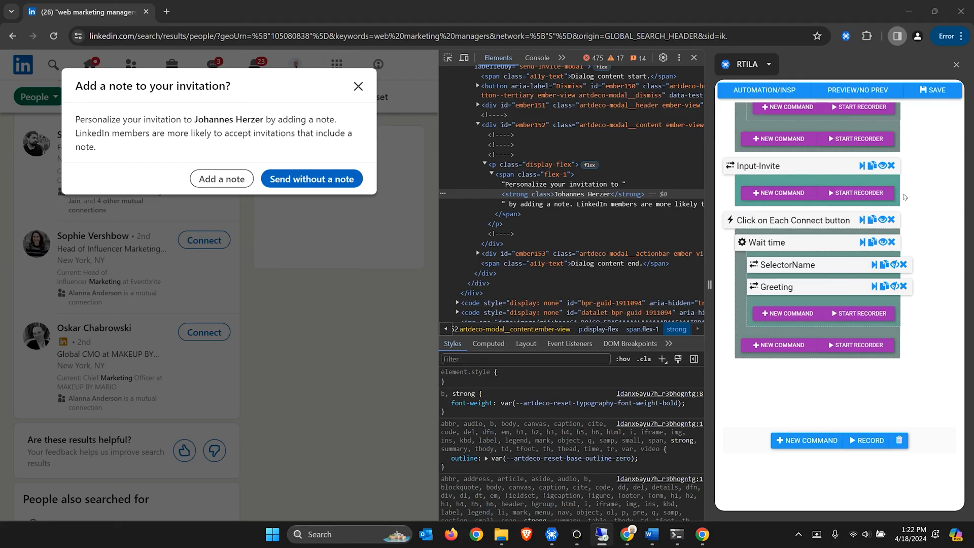
{"action": "left_click", "coordinate": [800, 320]}
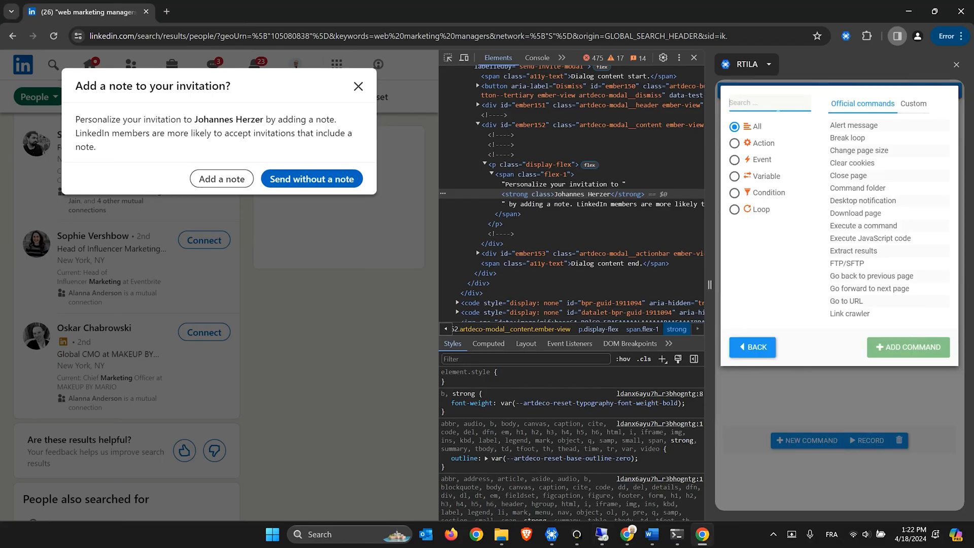
{"action": "type", "text": "stat"}
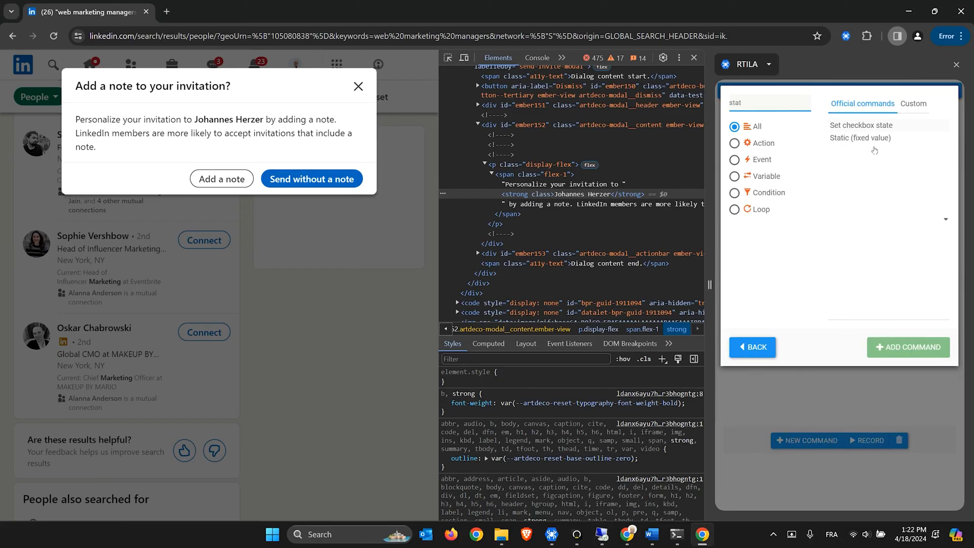
{"action": "double_click", "coordinate": [853, 138]}
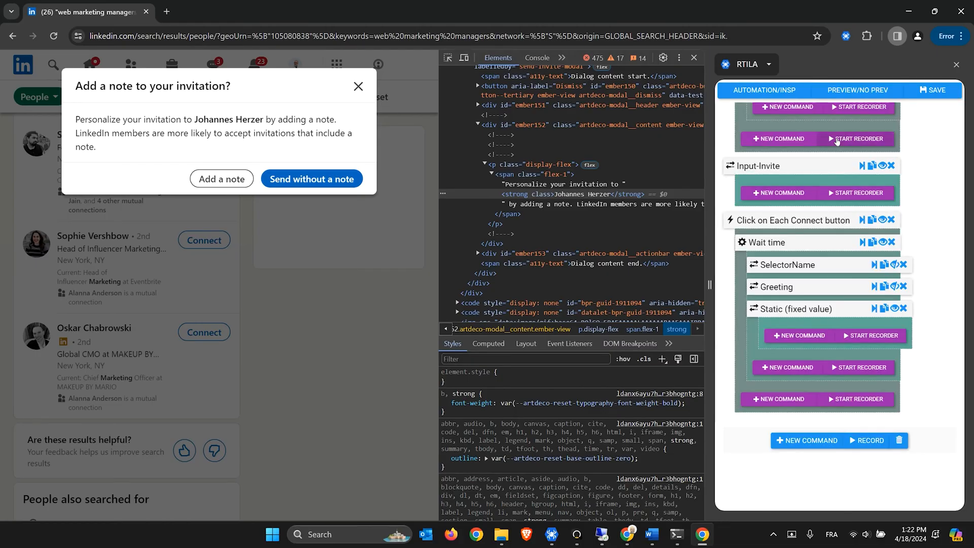
{"action": "left_click", "coordinate": [781, 314]}
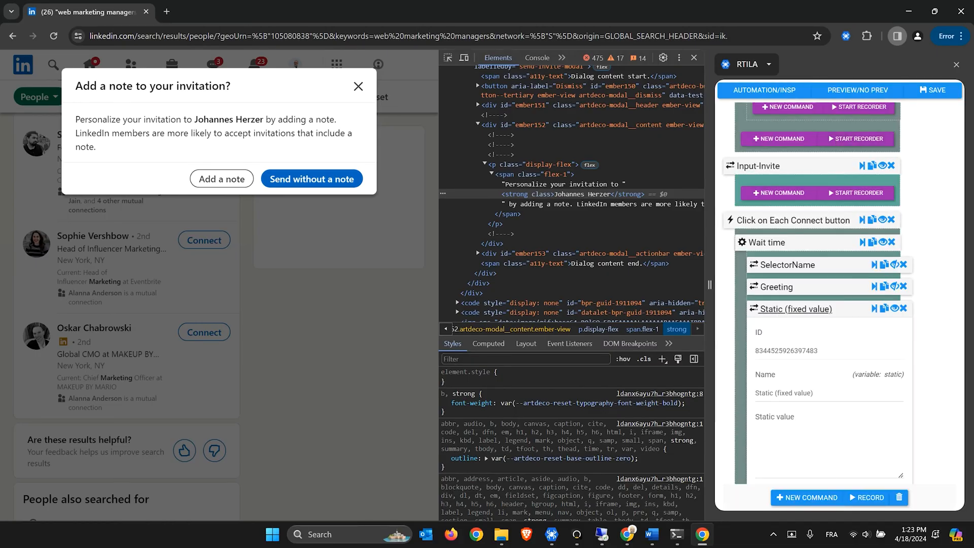
{"action": "left_click_drag", "start_coordinate": [770, 393], "coordinate": [822, 399]}
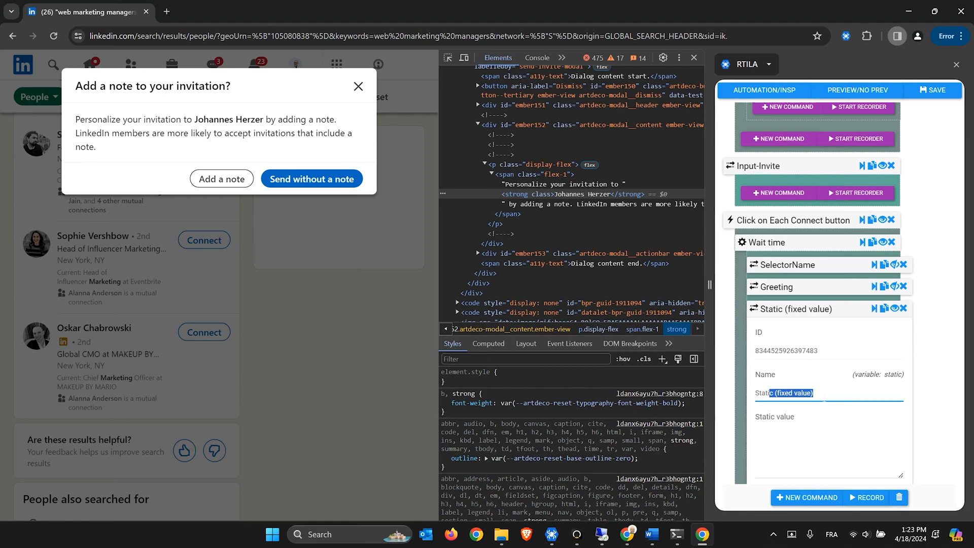
{"action": "key", "text": "BackSpace"}
{"action": "key", "text": "BackSpace"}
{"action": "key", "text": "BackSpace"}
{"action": "key", "text": "BackSpace"}
{"action": "key", "text": "BackSpace"}
{"action": "key", "text": "BackSpace"}
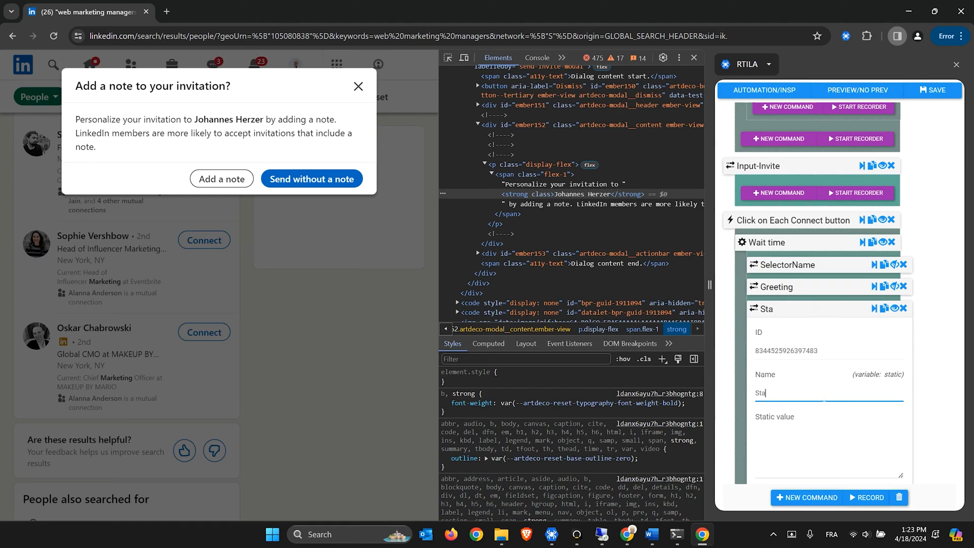
{"action": "type", "text": "Invite"}
Copy the name Input-Invite from the Input-Invite step's settings
{"action": "left_click", "coordinate": [780, 429]}
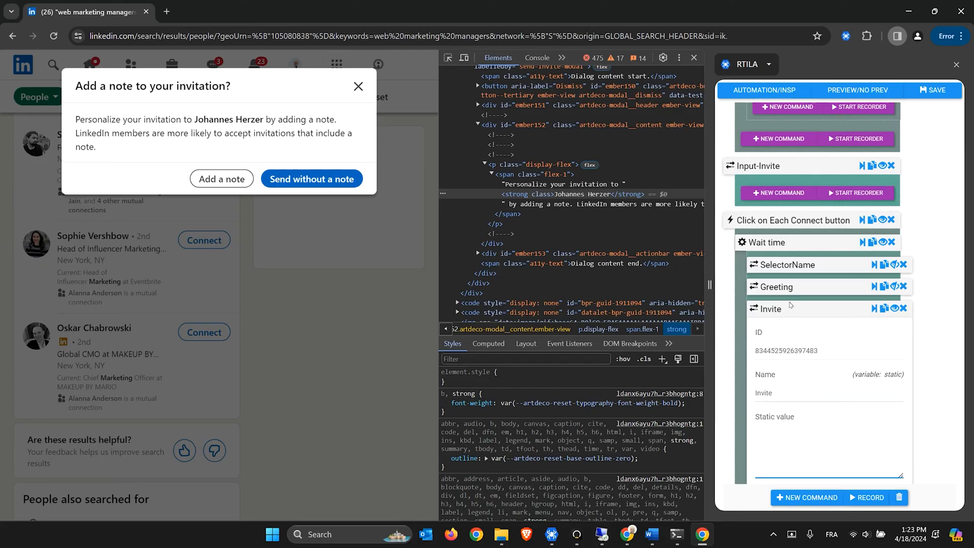
{"action": "left_click", "coordinate": [765, 166]}
{"action": "left_click_drag", "start_coordinate": [776, 251], "coordinate": [727, 249]}
{"action": "right_click", "coordinate": [744, 254]}
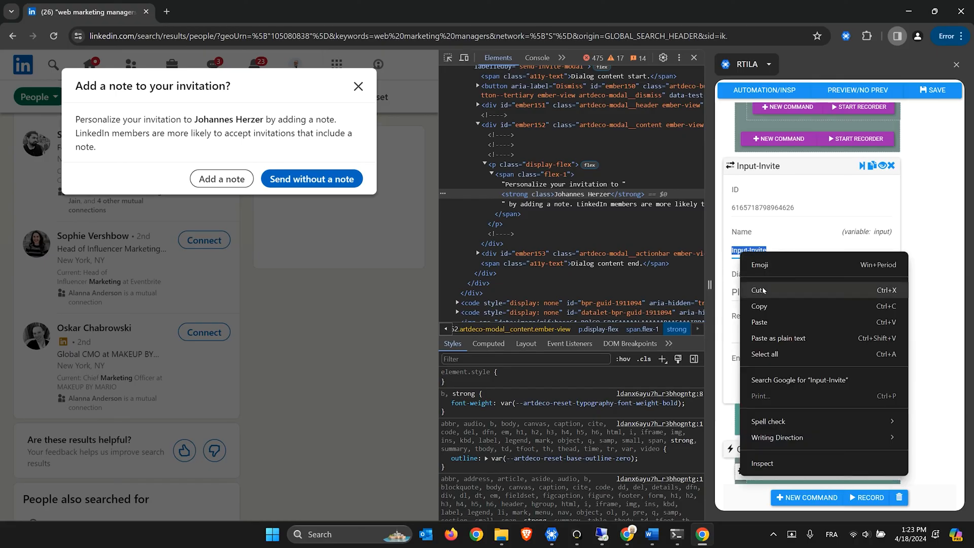
{"action": "left_click", "coordinate": [769, 306]}
{"action": "left_click", "coordinate": [756, 171]}
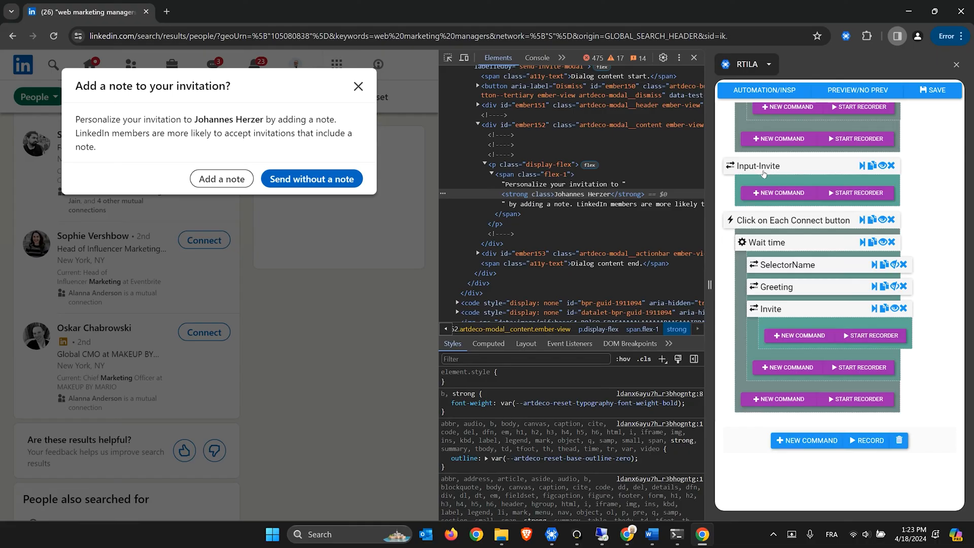
Set Invite's static value to {{Input-Invite}} and fold the Invite step away
{"action": "left_click", "coordinate": [784, 310]}
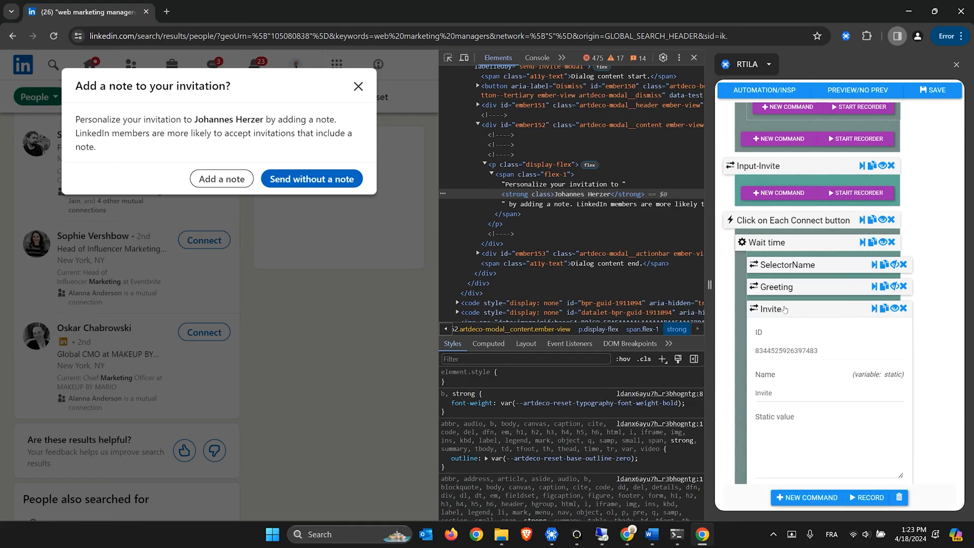
{"action": "scroll", "coordinate": [784, 309], "scroll_direction": "down", "scroll_amount": 2}
{"action": "left_click", "coordinate": [786, 313]}
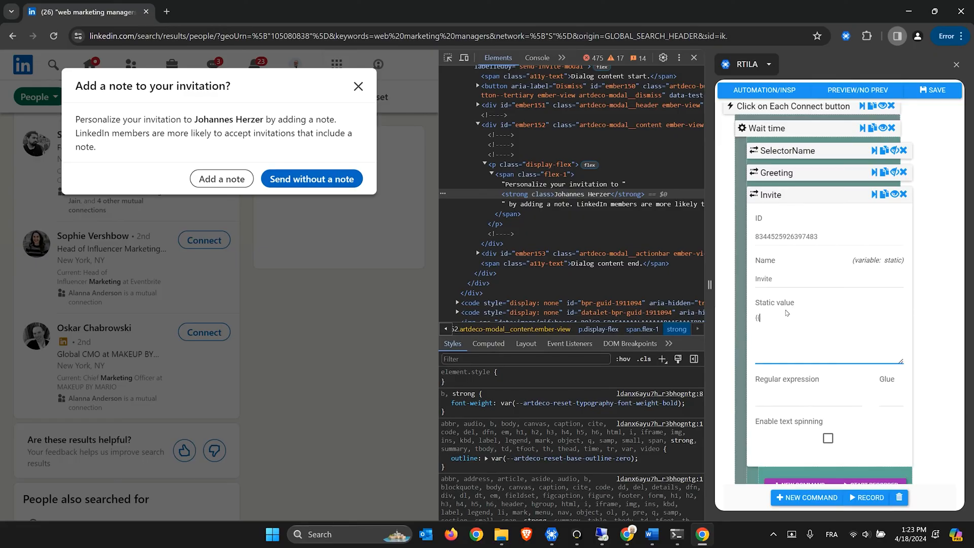
{"action": "type", "text": "{{}}"}
{"action": "key", "text": "ctrl+v"}
{"action": "scroll", "coordinate": [783, 193], "scroll_direction": "up", "scroll_amount": 1}
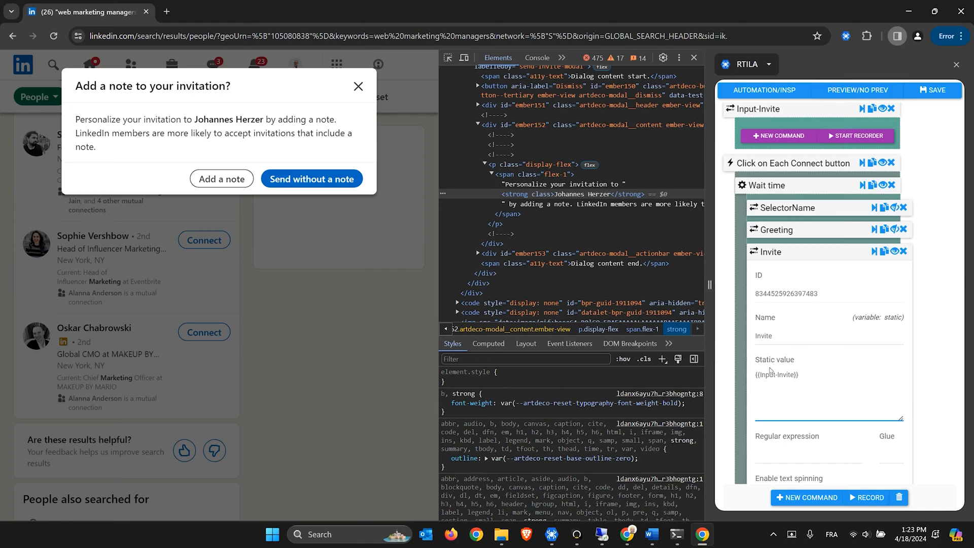
{"action": "left_click", "coordinate": [780, 255]}
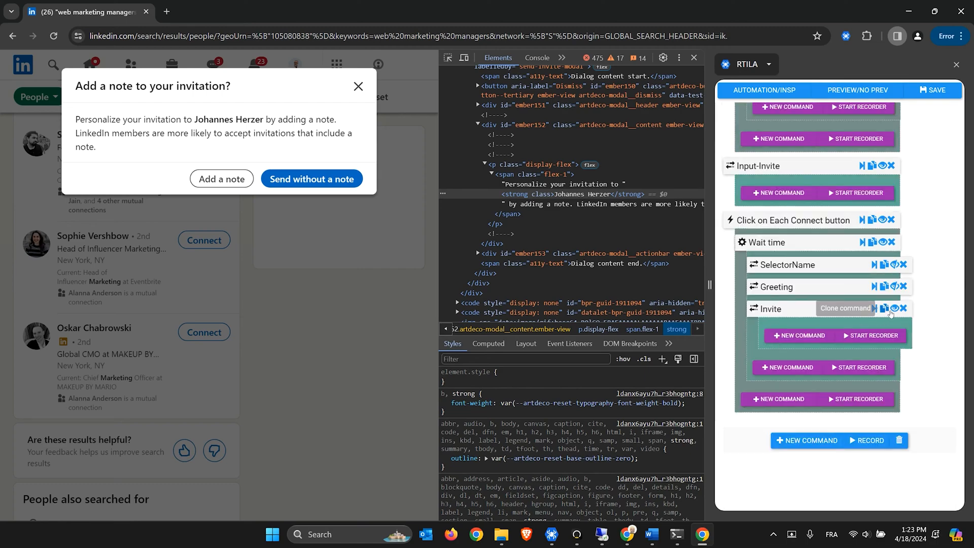
{"action": "left_click", "coordinate": [895, 308]}
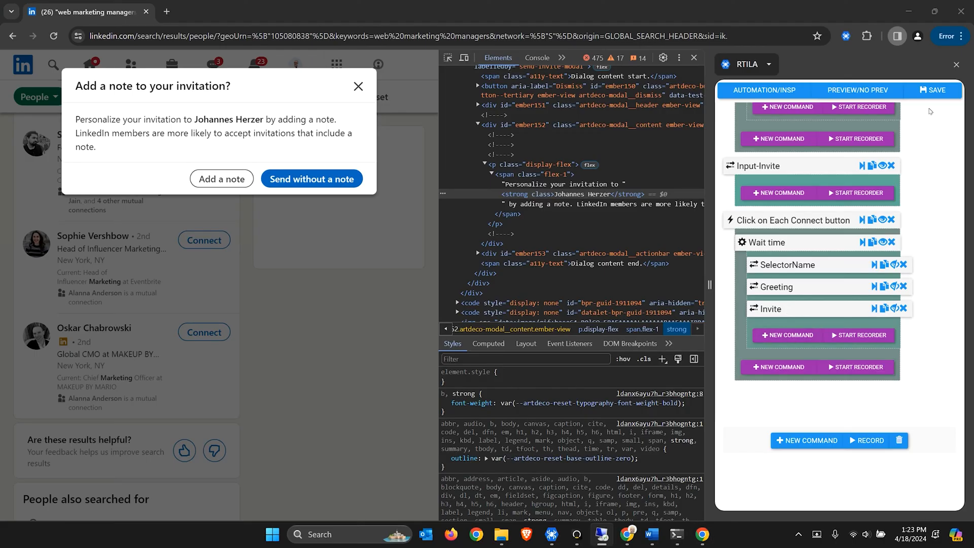
Add a Static (fixed value) step after Invite and name it Followup
{"action": "left_click", "coordinate": [788, 336]}
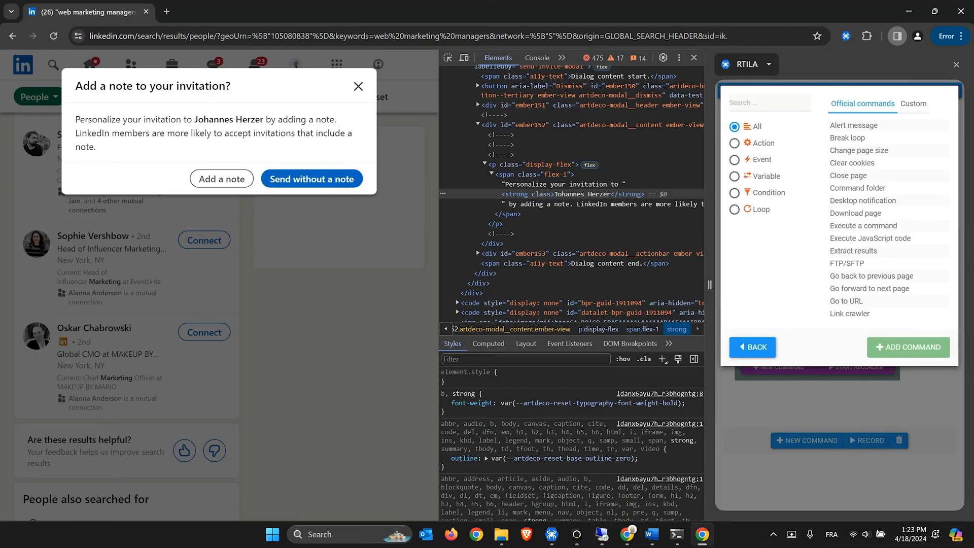
{"action": "type", "text": "static"}
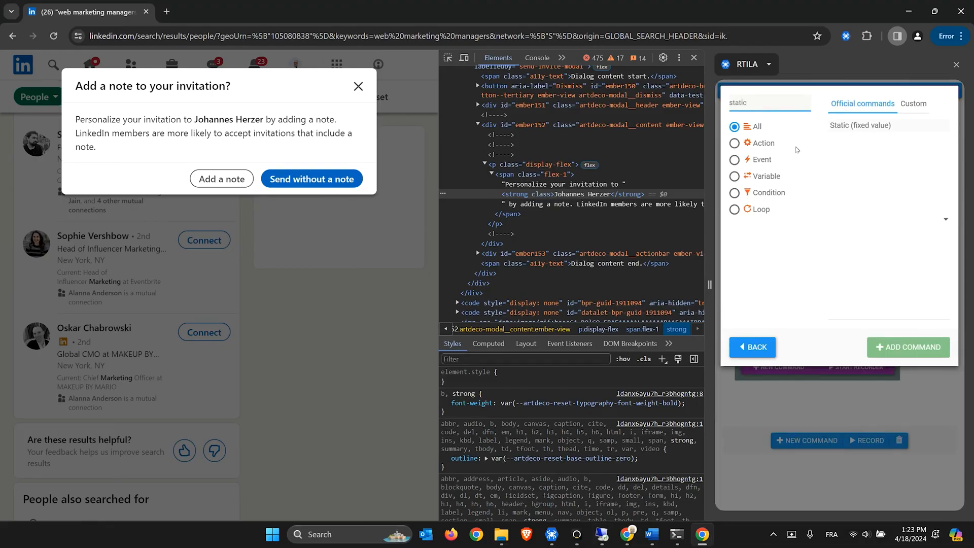
{"action": "left_click", "coordinate": [847, 127]}
{"action": "left_click", "coordinate": [775, 330]}
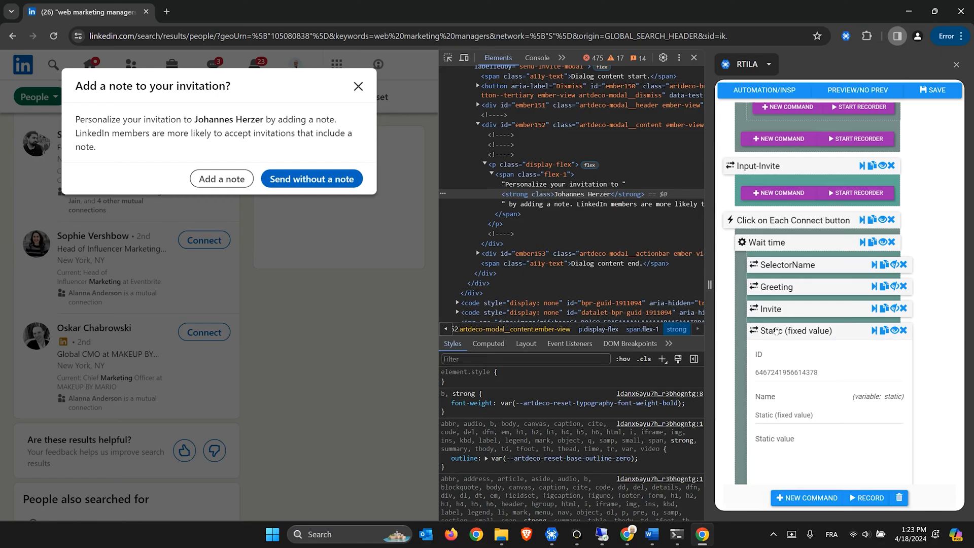
{"action": "triple_click", "coordinate": [795, 416]}
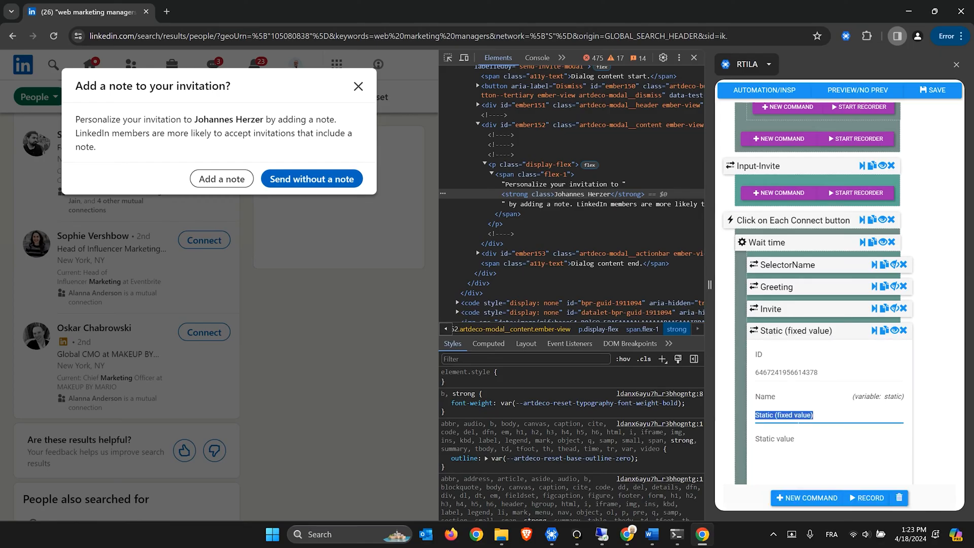
{"action": "type", "text": "Follow"}
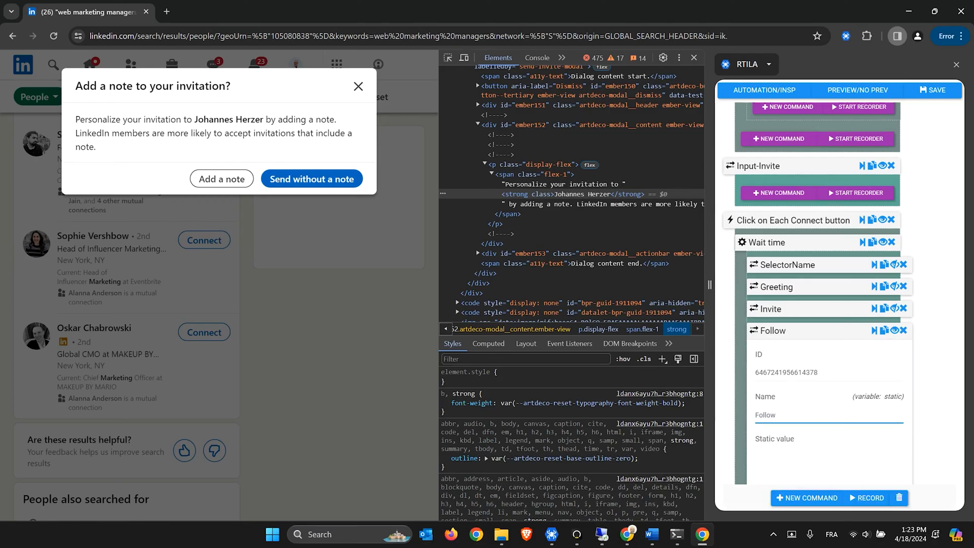
{"action": "type", "text": "up"}
{"action": "scroll", "coordinate": [807, 344], "scroll_direction": "down", "scroll_amount": 3}
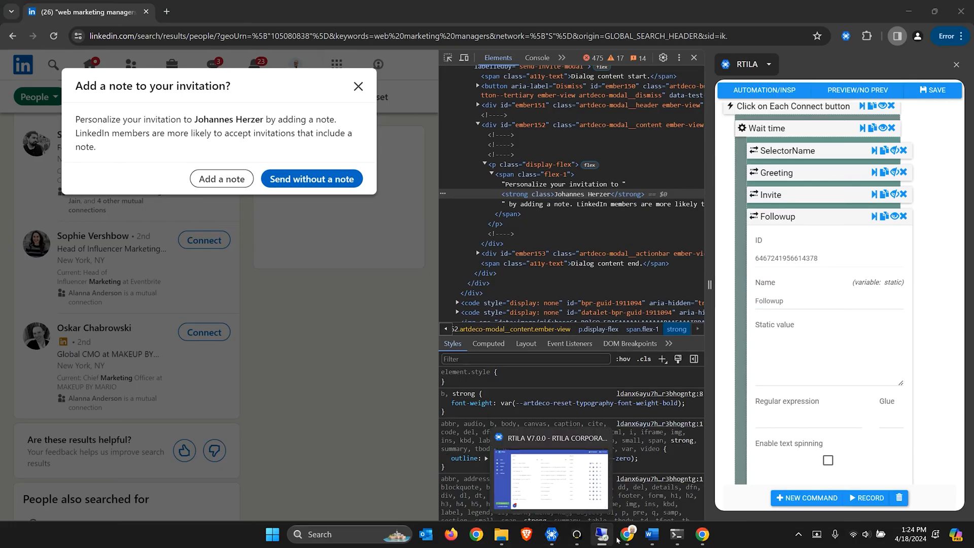
Paste the YES-or-NO follow-up spintax paragraph into Word and select it for copying
{"action": "left_click", "coordinate": [652, 535]}
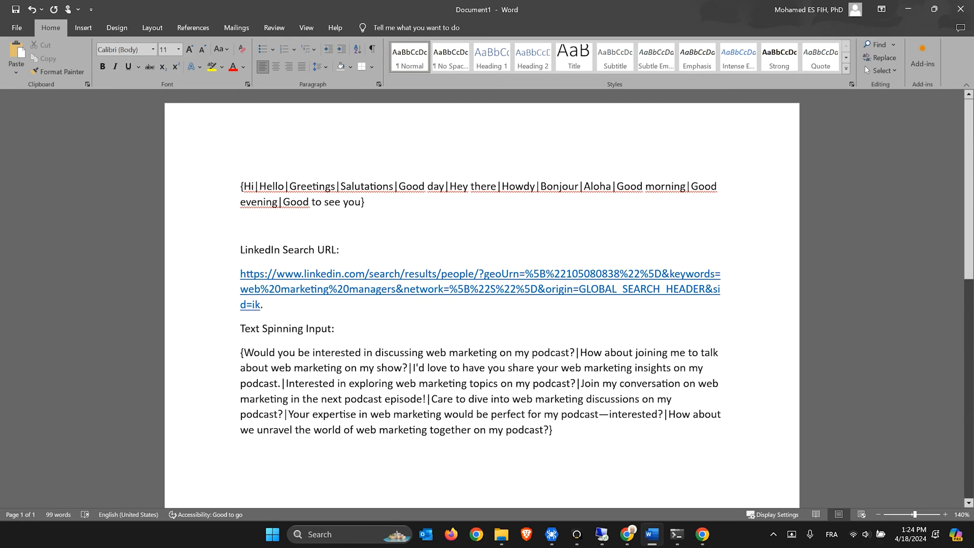
{"action": "type", "text": "{Can you respond with \"YES\" or \"NO\"? I'll follow up based on your answer.|Please let me know, \"YES\" or \"NO,\" and I’ll proceed accordingly.|Could you indicate \"YES\" or \"NO\"? Your response will guide my next steps.|Would you mind replying with \"YES\" or \"NO\"? I will take it from there.|Can I get a \"YES\" or \"NO\" from you? I will act based on your reply.|Could you confirm with a \"YES\" or \"NO\"? I'll then know how to proceed.|Mind responding with \"YES\" or \"NO\"? I'll plan the next steps after your reply.|A simple \"YES\" or \"NO\" will do. What should I expect?|Can you quickly reply \"YES\" or \"NO\"? It will help me determine the next actions.|Just a \"YES\" or \"NO\" please, so I know how to move forward.}"}
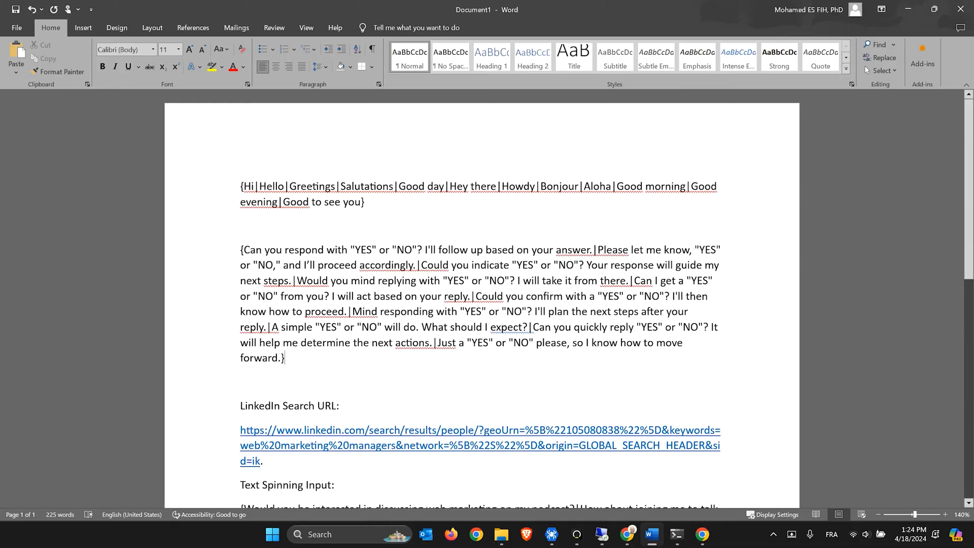
{"action": "left_click_drag", "start_coordinate": [240, 250], "coordinate": [424, 251]}
{"action": "left_click", "coordinate": [250, 249]}
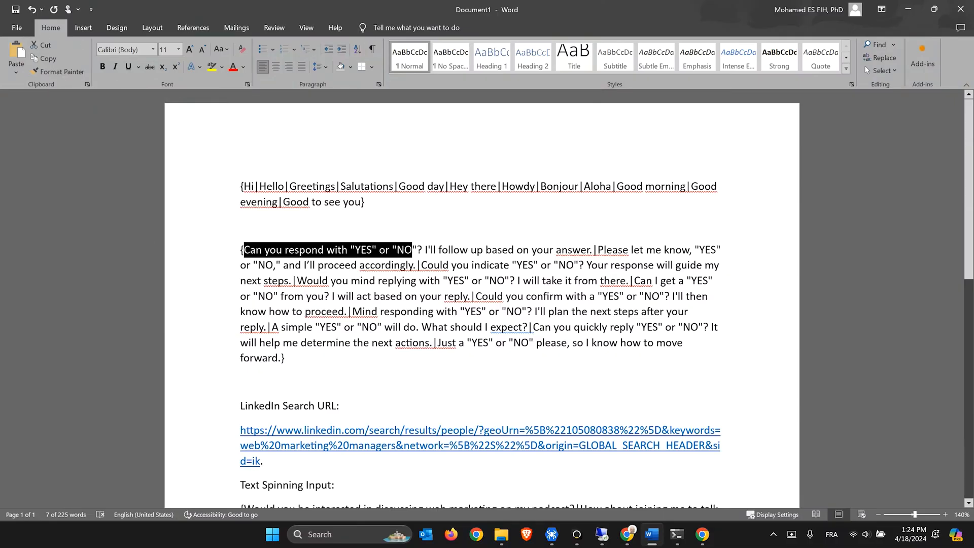
{"action": "left_click", "coordinate": [594, 249]}
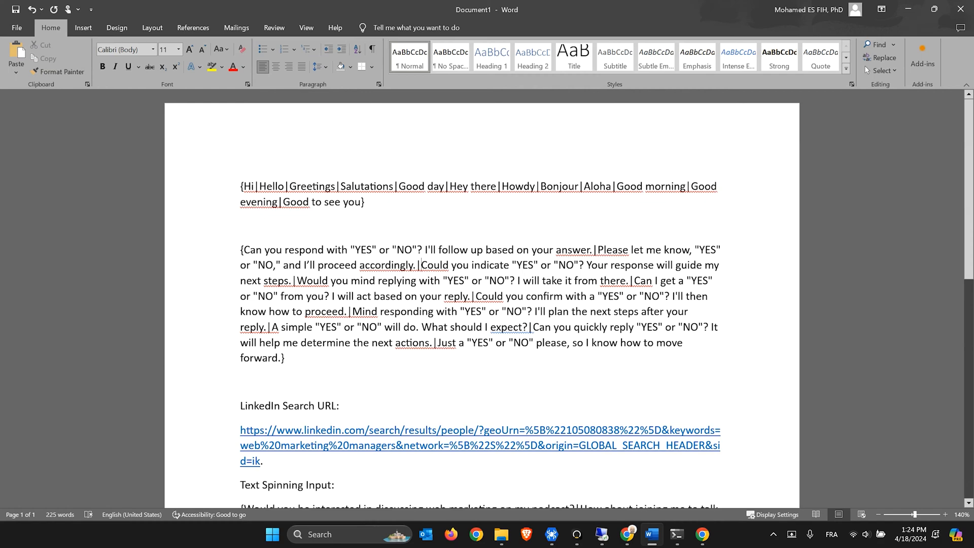
{"action": "left_click_drag", "start_coordinate": [288, 359], "coordinate": [243, 260]}
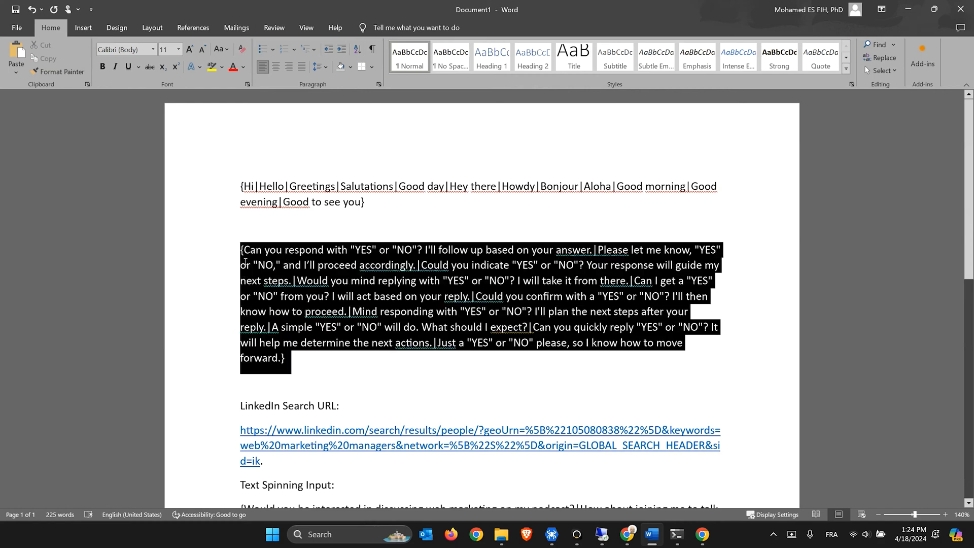
Paste the follow-up paragraph as Followup's static value in RTILA and collapse the step
{"action": "left_click", "coordinate": [908, 9]}
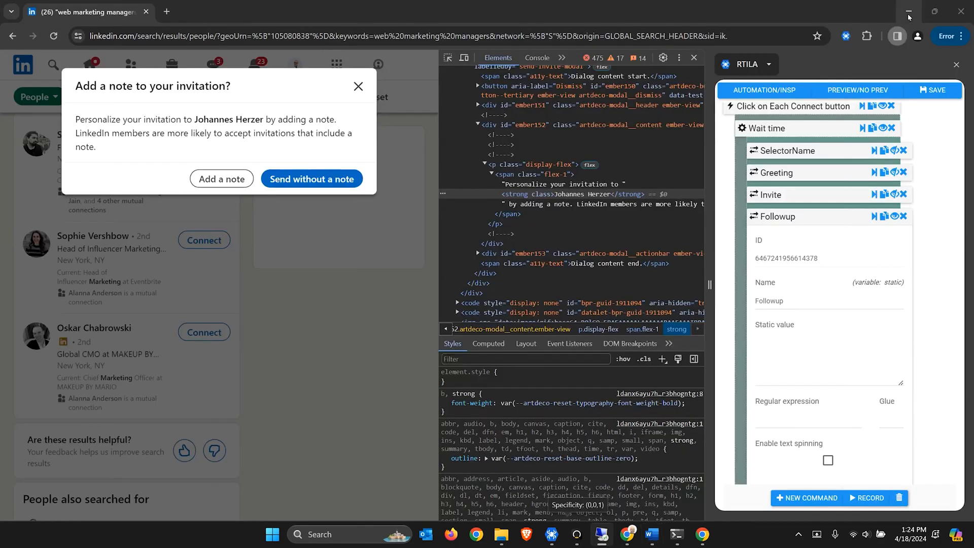
{"action": "left_click", "coordinate": [791, 346]}
{"action": "key", "text": "ctrl+v"}
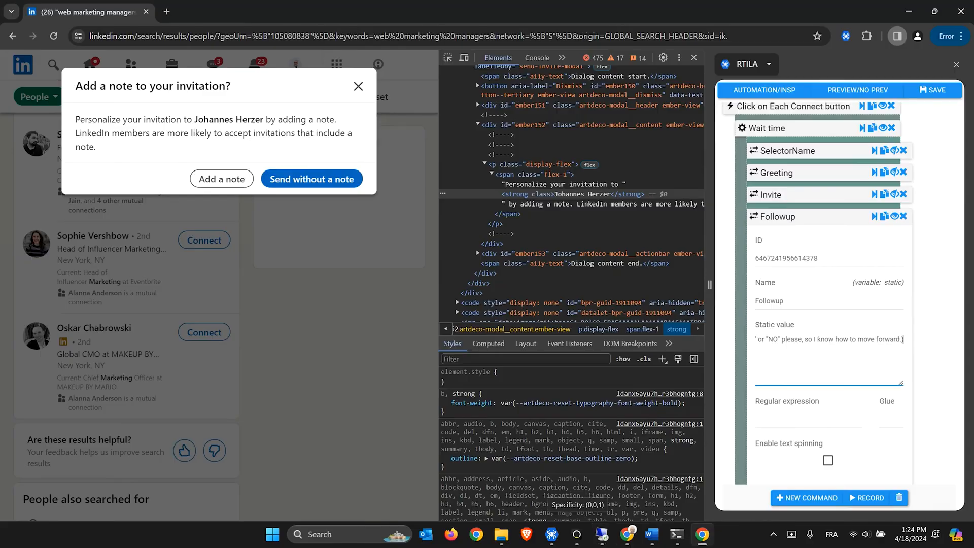
{"action": "left_click", "coordinate": [780, 221]}
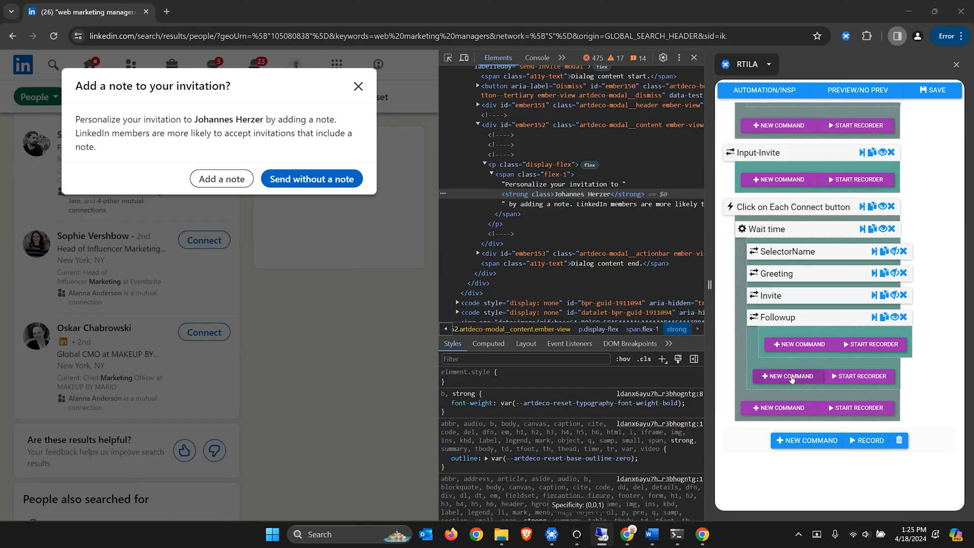
Add a Static (fixed value) step below Followup named Thanks
{"action": "left_click", "coordinate": [792, 378]}
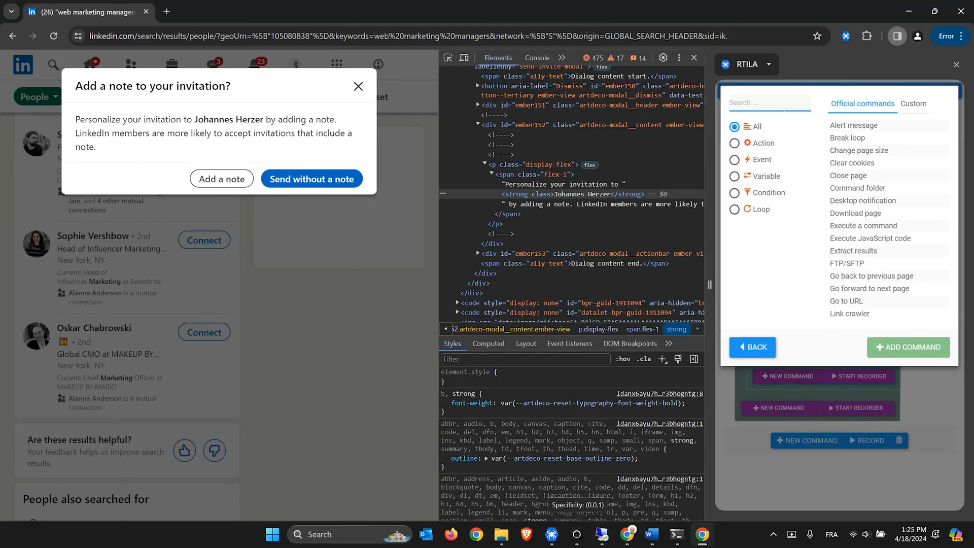
{"action": "type", "text": "stat"}
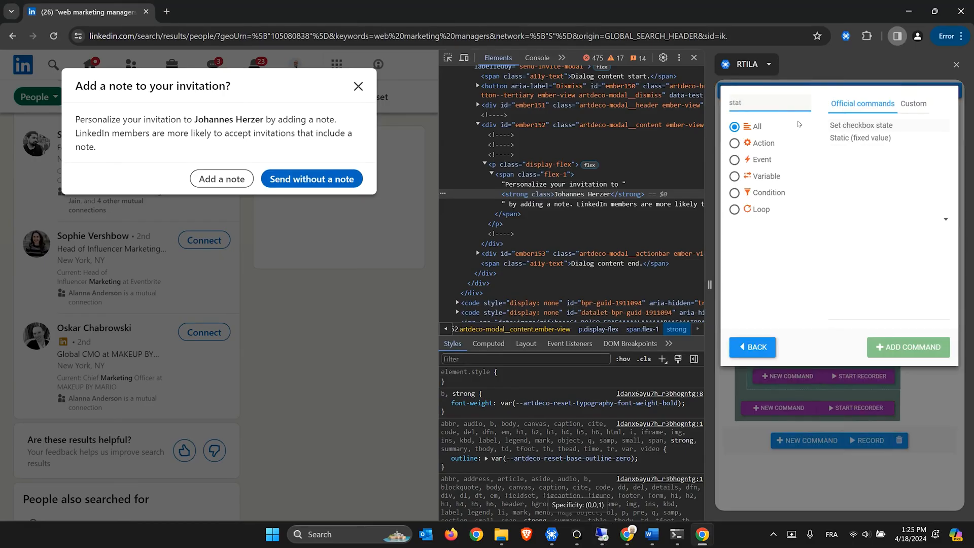
{"action": "left_click", "coordinate": [843, 138]}
{"action": "left_click", "coordinate": [772, 373]}
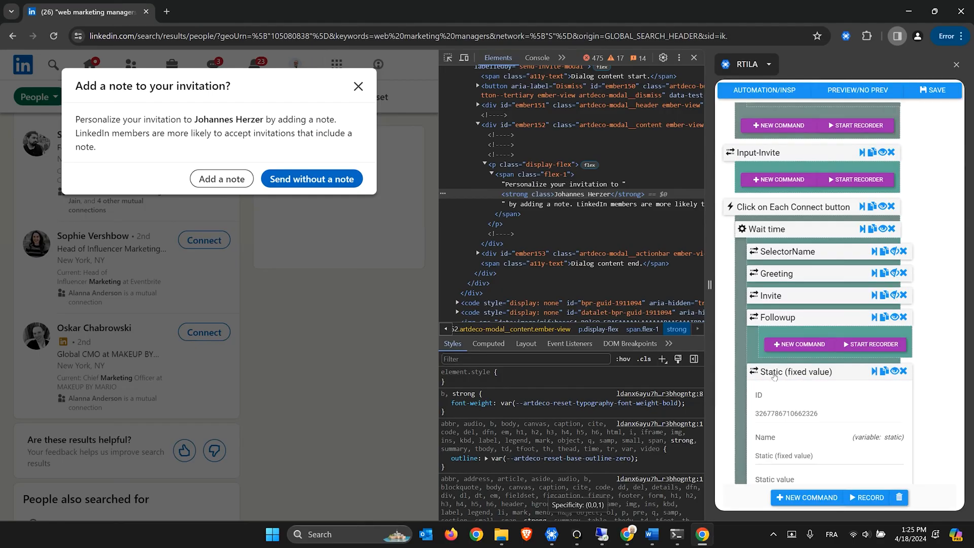
{"action": "left_click_drag", "start_coordinate": [817, 456], "coordinate": [746, 455]}
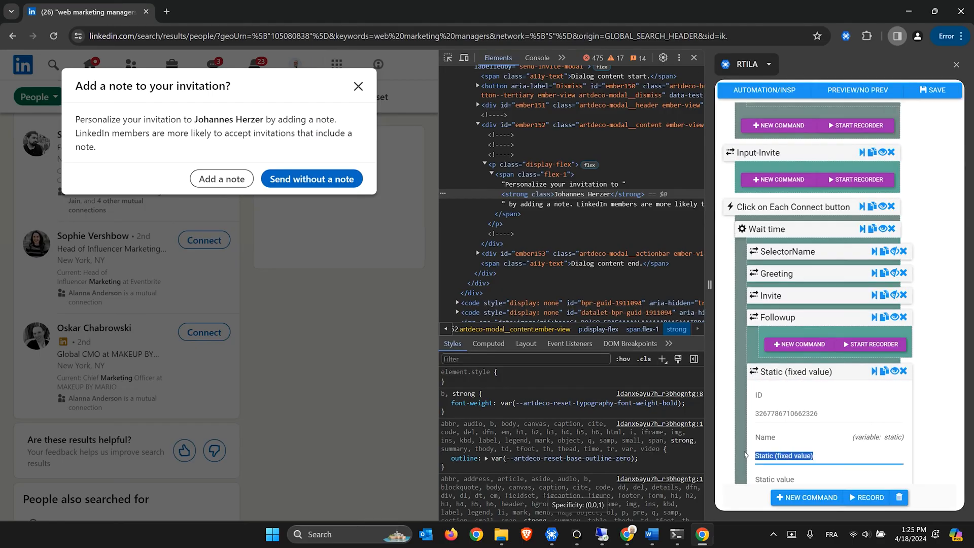
{"action": "type", "text": "Thanks"}
Paste the thank-you phrase list into Thanks' static value, then return to the Word document
{"action": "scroll", "coordinate": [767, 305], "scroll_direction": "down", "scroll_amount": 1}
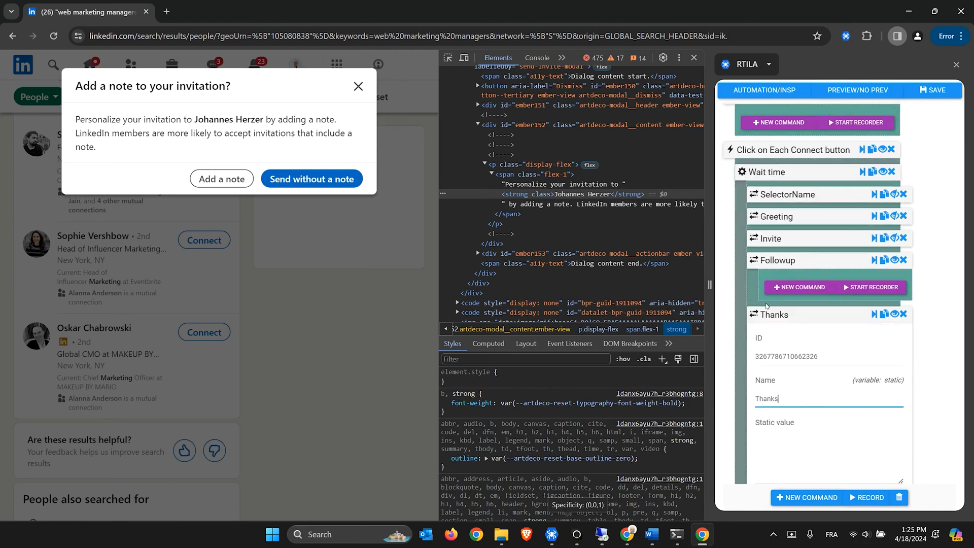
{"action": "left_click", "coordinate": [895, 260]}
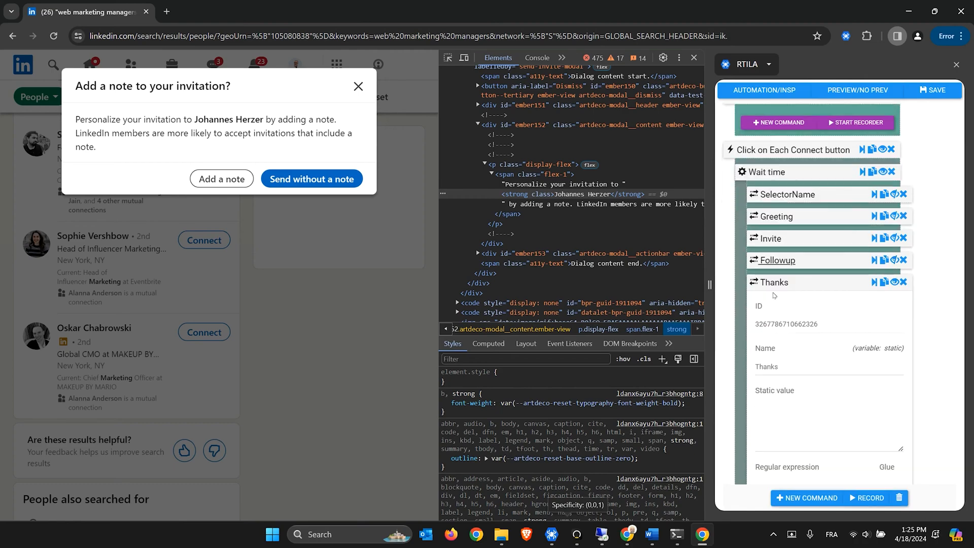
{"action": "left_click", "coordinate": [789, 415]}
{"action": "key", "text": "ctrl+v"}
{"action": "key", "text": "Home"}
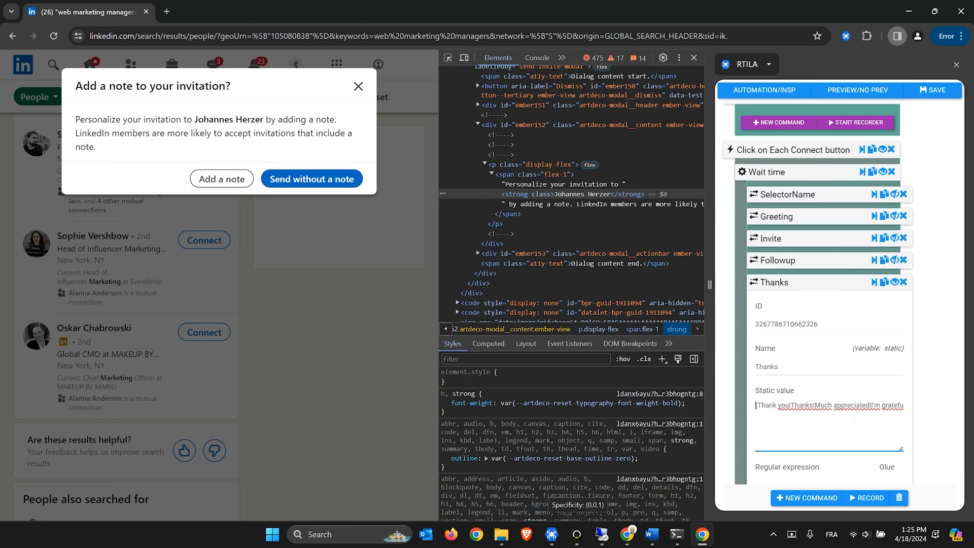
{"action": "left_click", "coordinate": [647, 535]}
{"action": "left_click", "coordinate": [371, 363]}
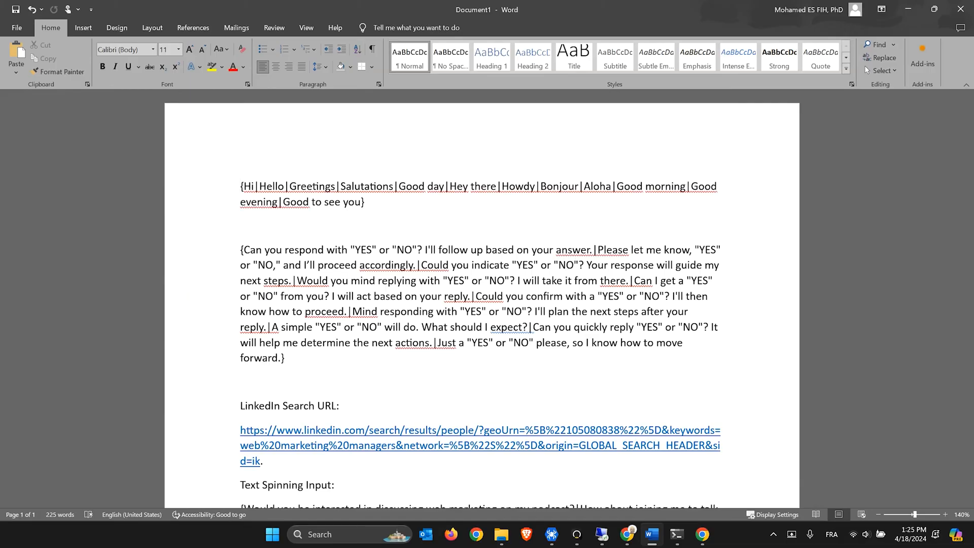
Add blank lines above the greeting spintax and check the Thanks and Much appreciated options
{"action": "key", "text": "Return"}
{"action": "key", "text": "Return"}
{"action": "key", "text": "Return"}
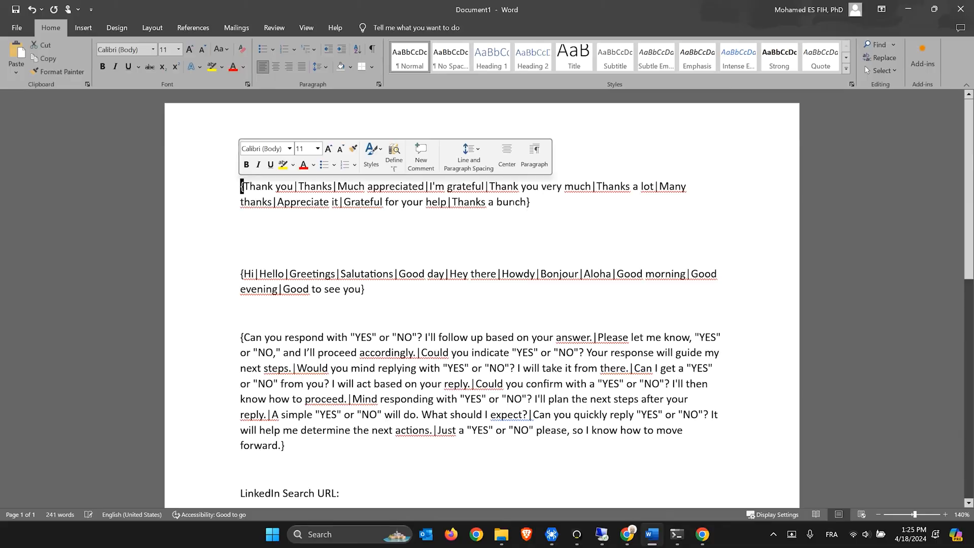
{"action": "left_click", "coordinate": [402, 202]}
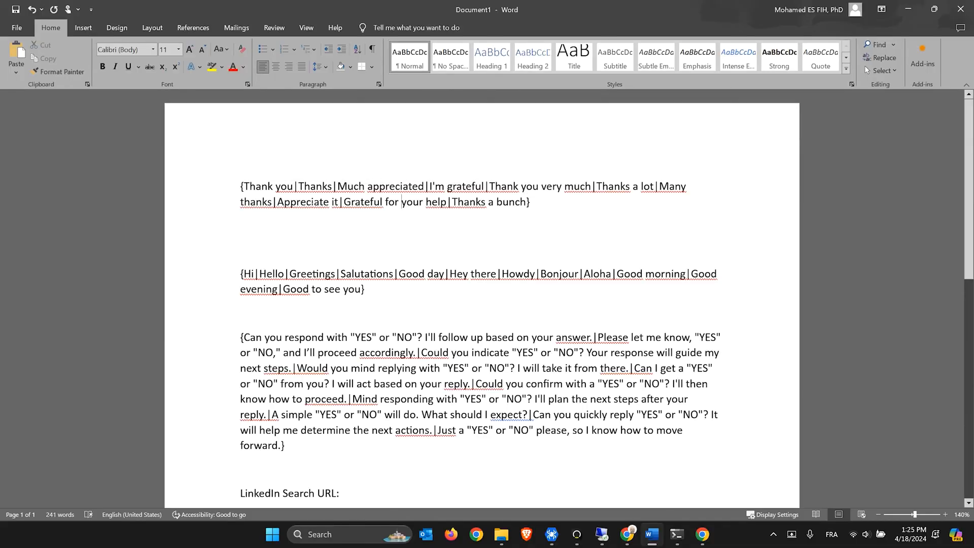
{"action": "left_click_drag", "start_coordinate": [293, 187], "coordinate": [299, 187]}
{"action": "left_click", "coordinate": [267, 186]}
{"action": "double_click", "coordinate": [315, 186]}
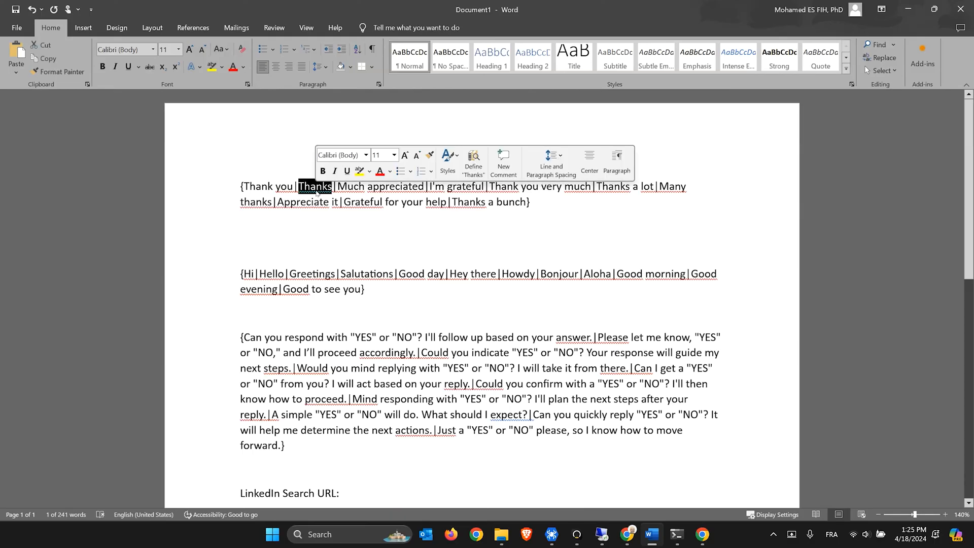
{"action": "left_click_drag", "start_coordinate": [337, 186], "coordinate": [485, 187]}
{"action": "left_click", "coordinate": [449, 202]}
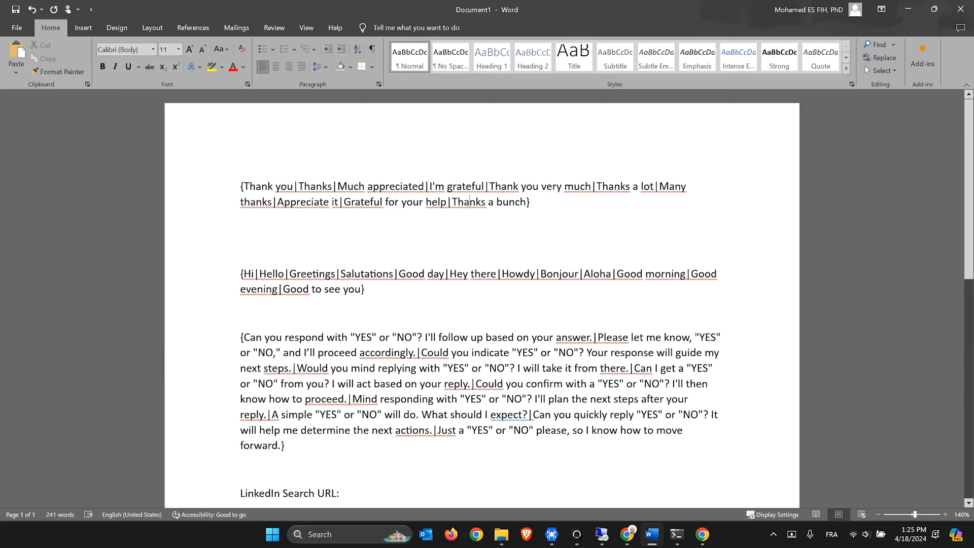
Copy the entire thank-you spintax paragraph and bring back the LinkedIn search results
{"action": "left_click_drag", "start_coordinate": [533, 214], "coordinate": [246, 197]}
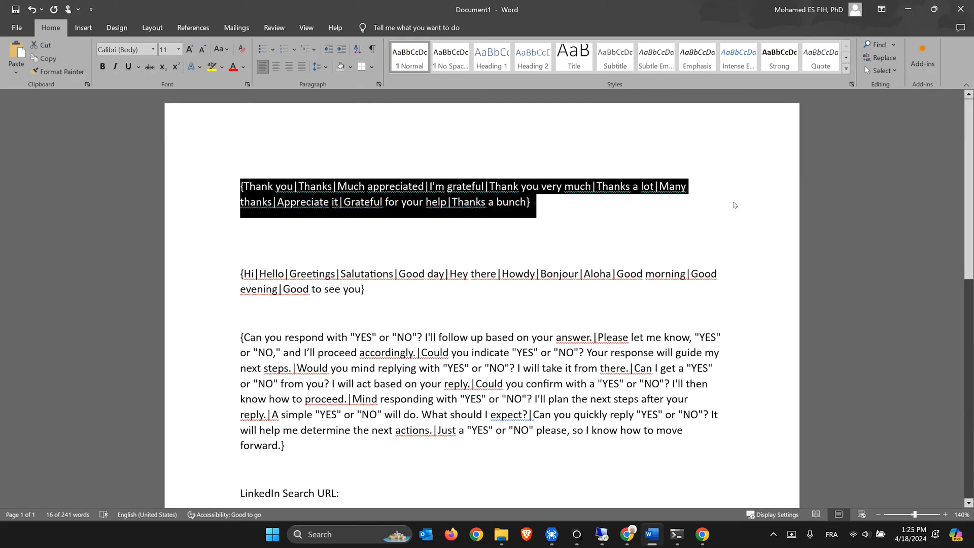
{"action": "key", "text": "alt+Tab"}
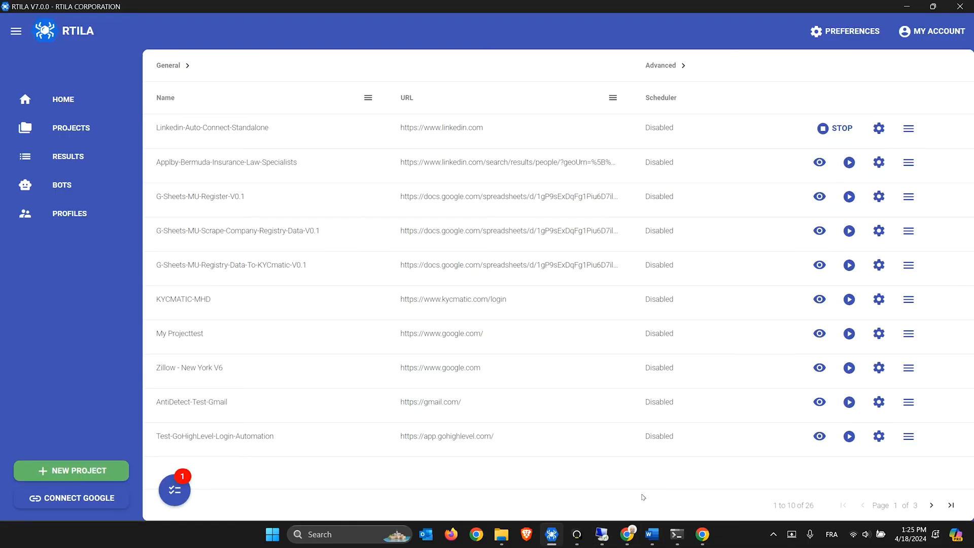
{"action": "left_click", "coordinate": [628, 535]}
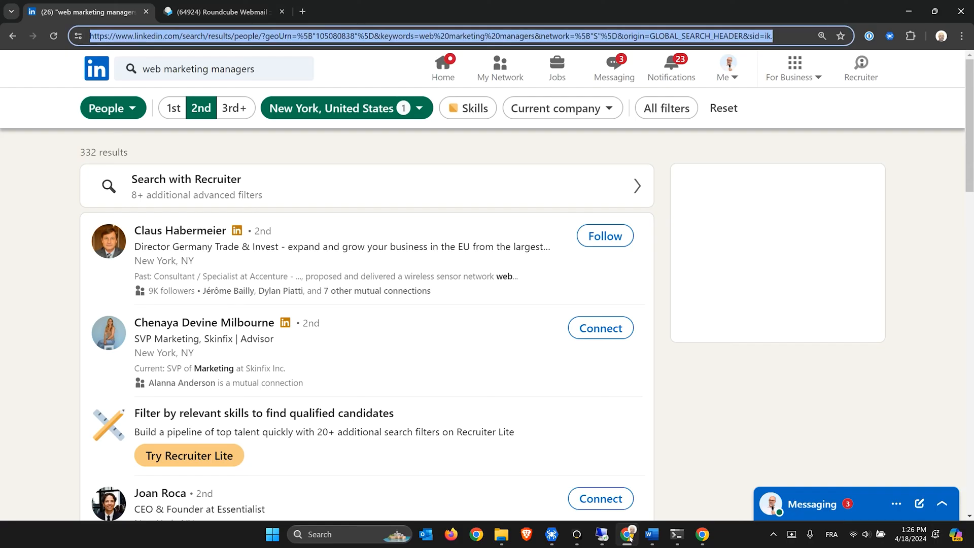
Replace the Thanks static value with the full thank-you spintax list and collapse the step
{"action": "left_click", "coordinate": [703, 534]}
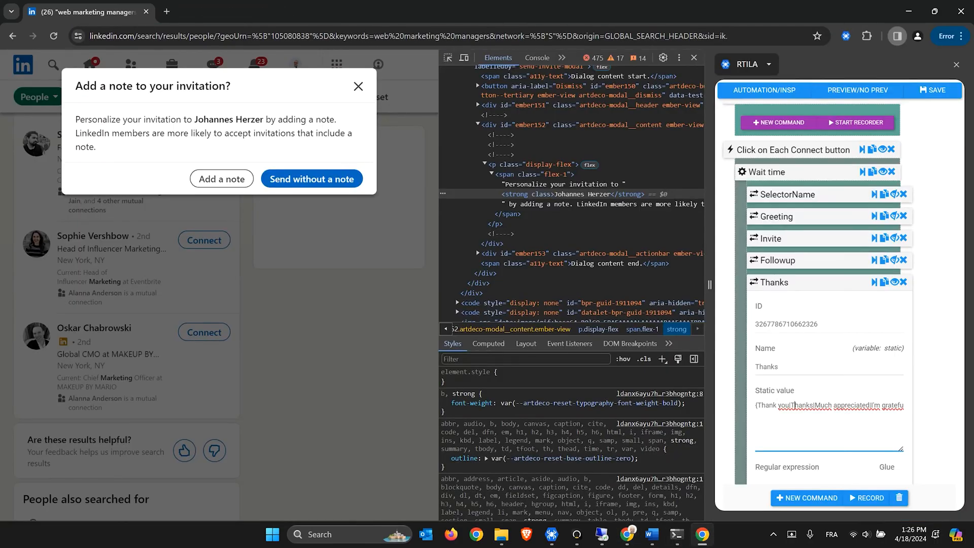
{"action": "key", "text": "ctrl+a"}
{"action": "key", "text": "BackSpace"}
{"action": "key", "text": "ctrl+v"}
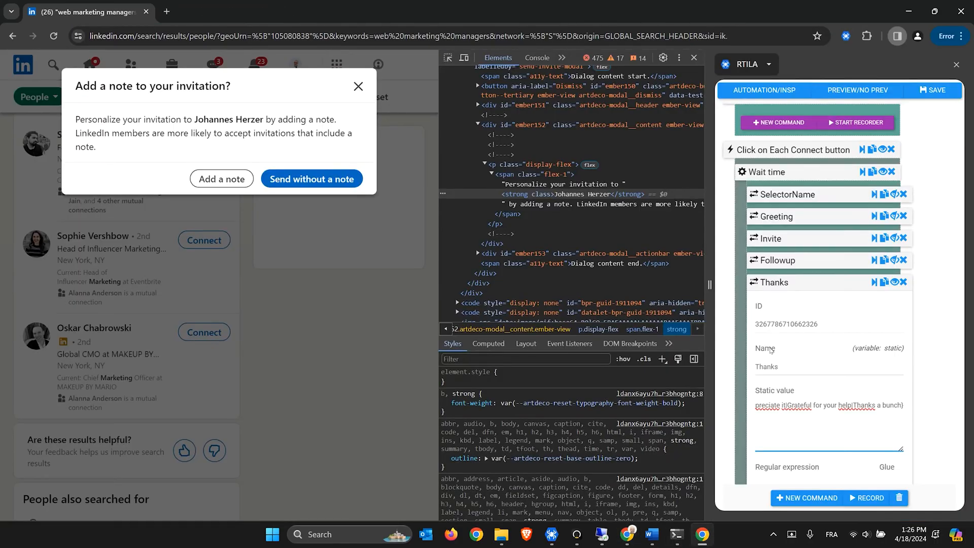
{"action": "left_click", "coordinate": [788, 283]}
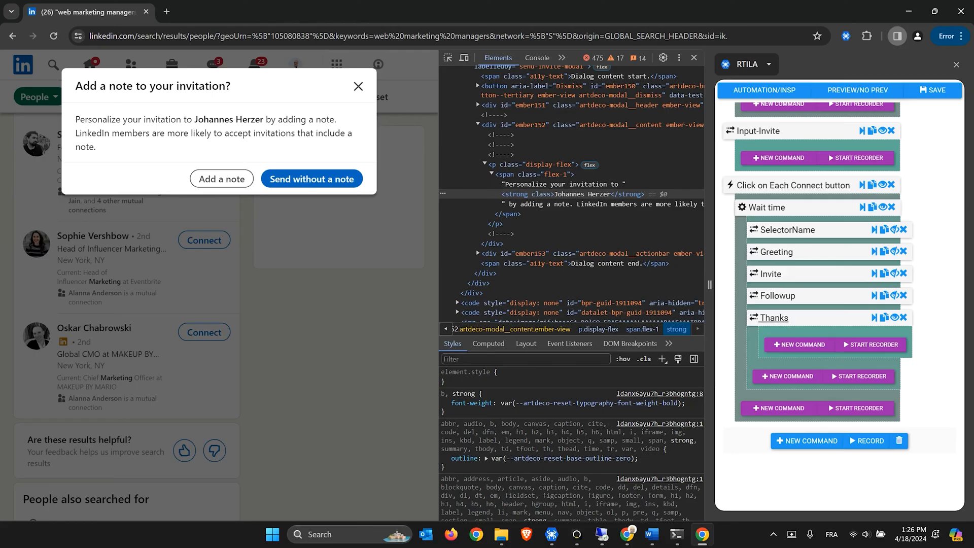
{"action": "key", "text": "alt+Tab"}
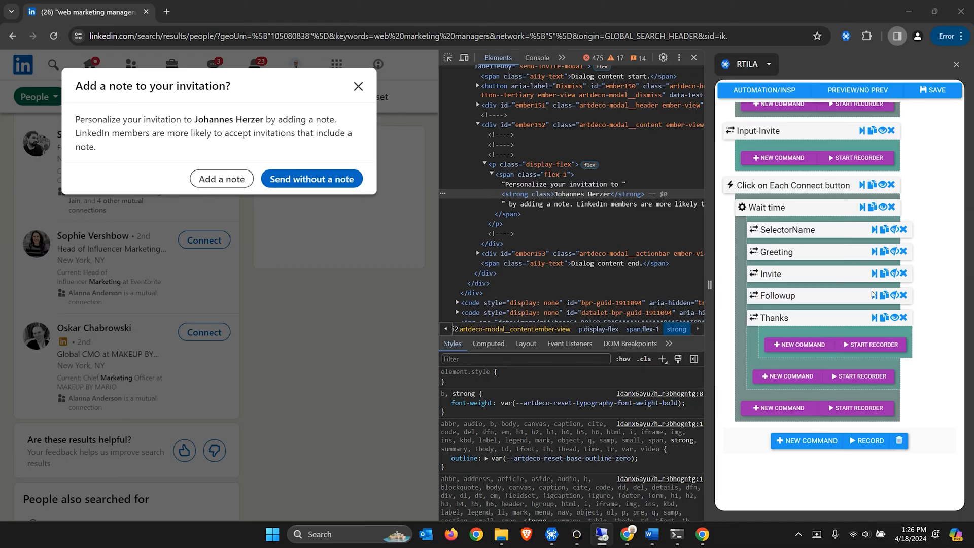
Add a Static (fixed value) step after Thanks named FullMSG, leaving its static value empty
{"action": "left_click", "coordinate": [787, 376]}
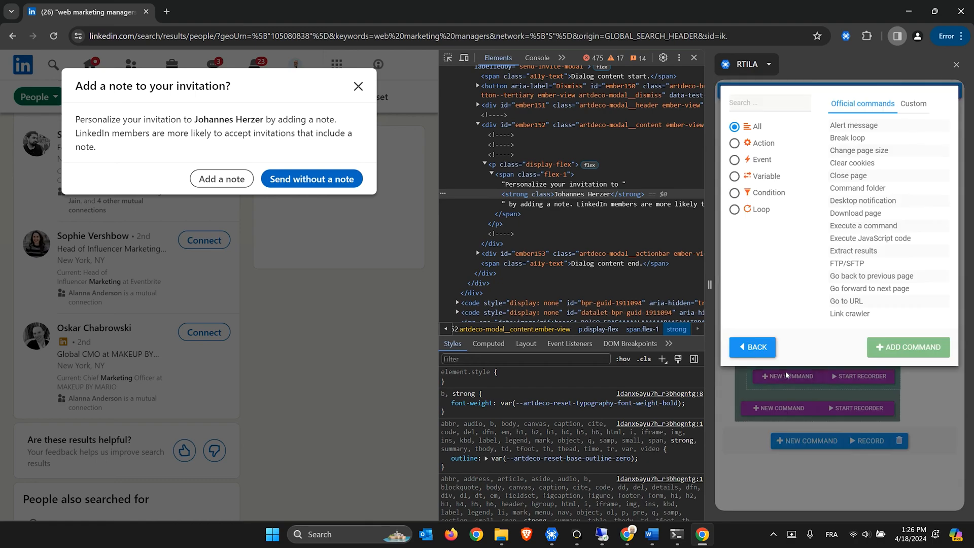
{"action": "type", "text": "stat"}
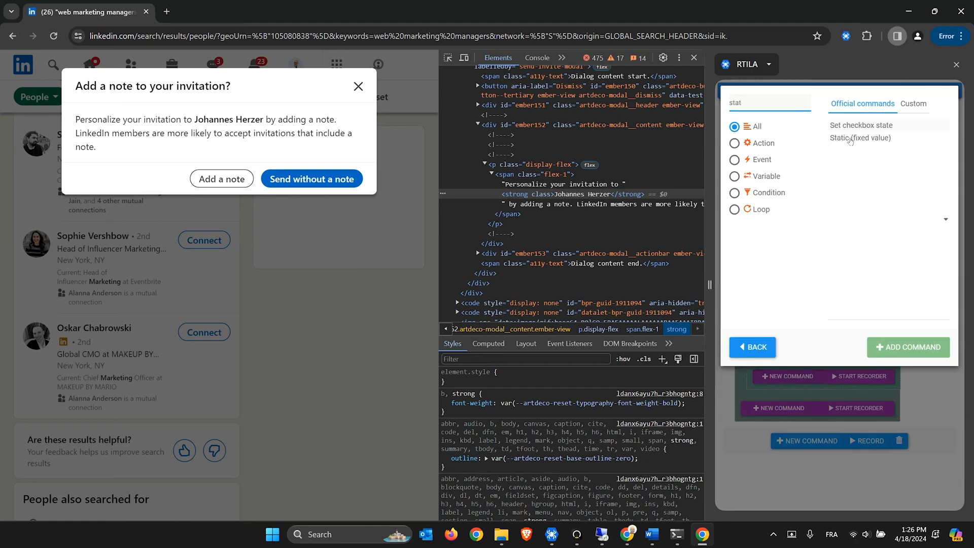
{"action": "double_click", "coordinate": [860, 138]}
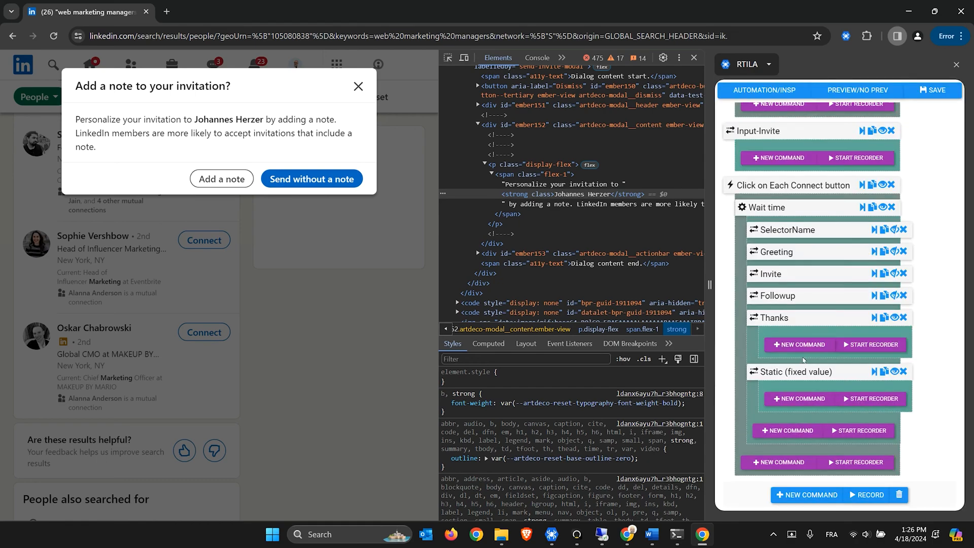
{"action": "left_click", "coordinate": [894, 319]}
{"action": "left_click", "coordinate": [803, 339]}
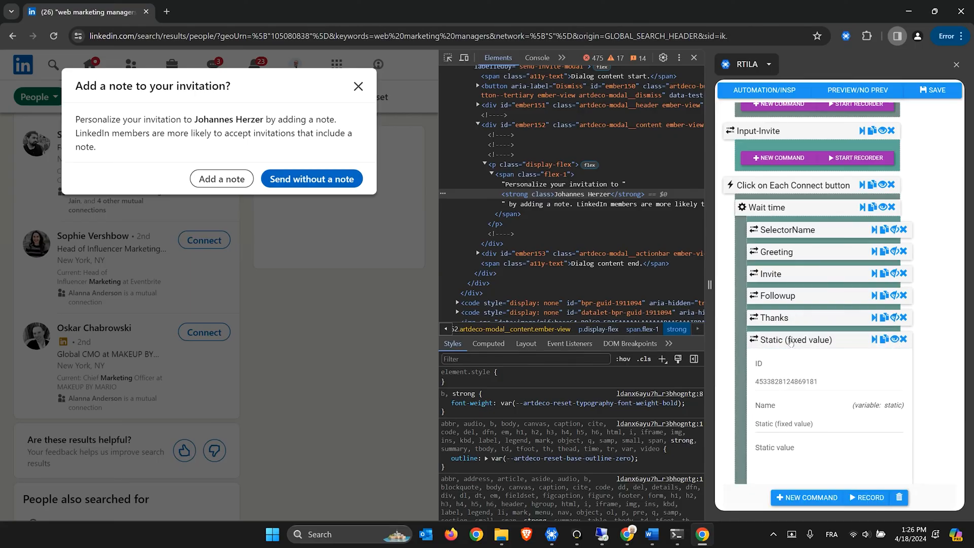
{"action": "scroll", "coordinate": [803, 335], "scroll_direction": "down", "scroll_amount": 3}
{"action": "left_click_drag", "start_coordinate": [821, 253], "coordinate": [748, 254]}
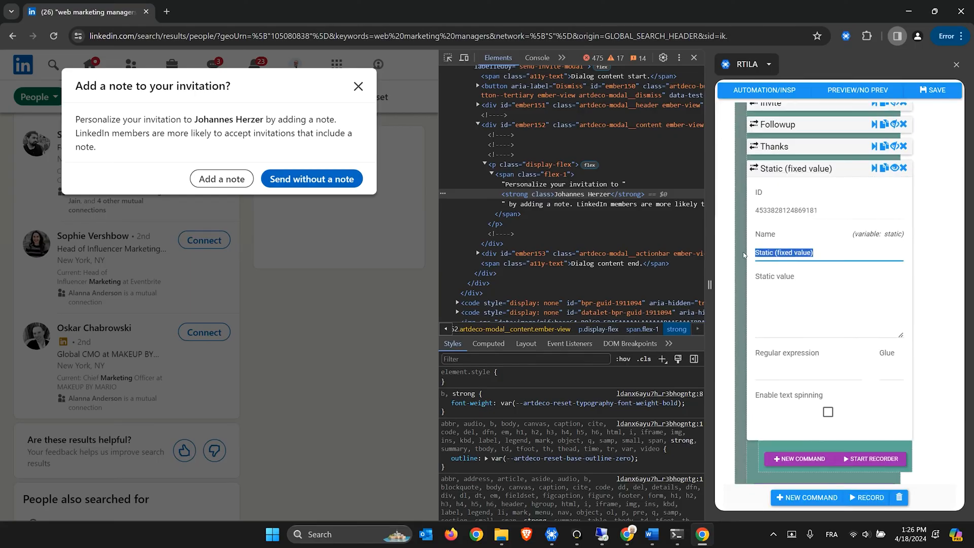
{"action": "type", "text": "FullMSG"}
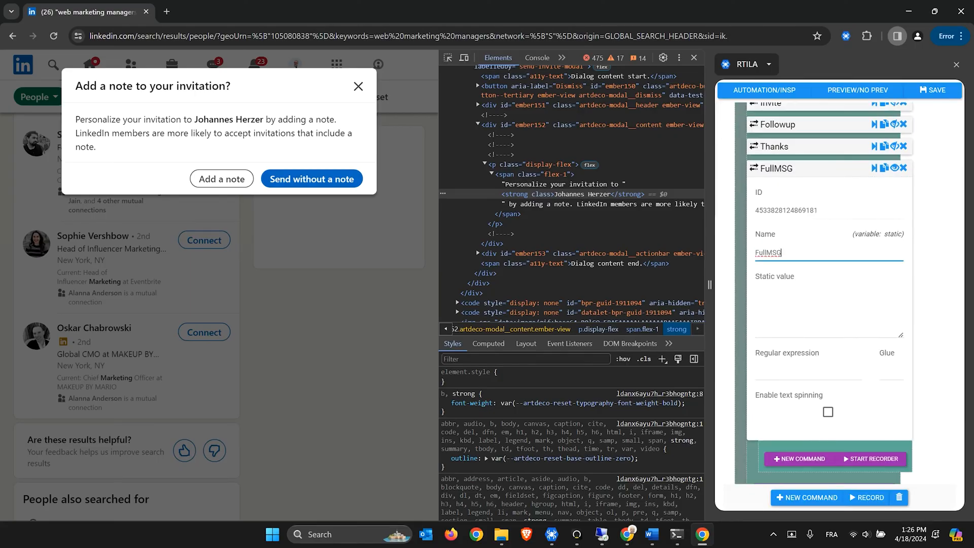
{"action": "left_click", "coordinate": [806, 300]}
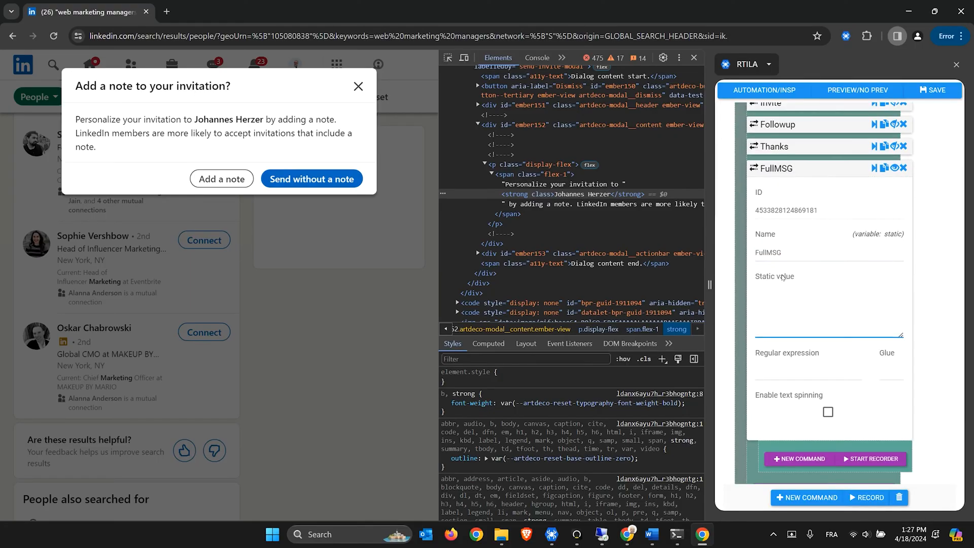
{"action": "key", "text": "alt+Tab"}
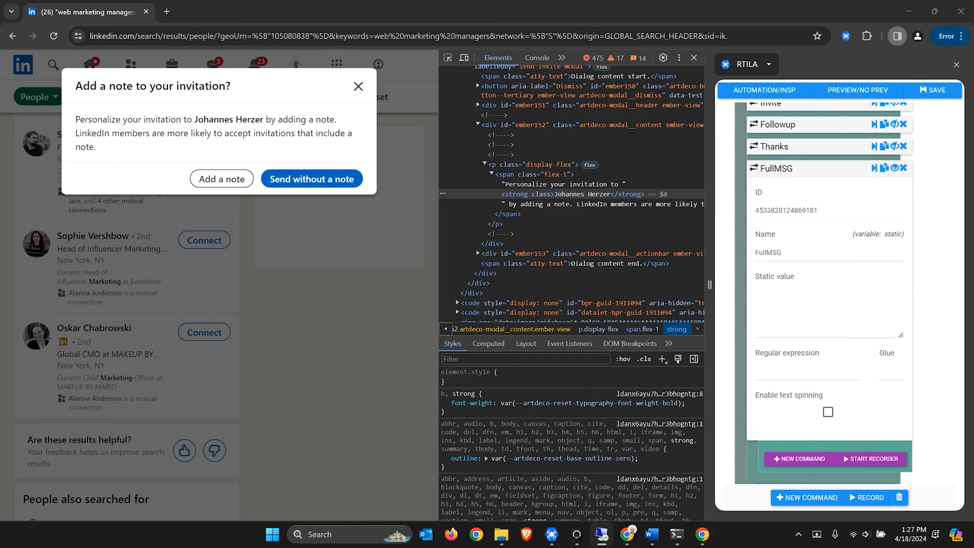
{"action": "key", "text": "alt+Tab"}
{"action": "scroll", "coordinate": [810, 279], "scroll_direction": "up", "scroll_amount": 1}
{"action": "scroll", "coordinate": [782, 182], "scroll_direction": "up", "scroll_amount": 1}
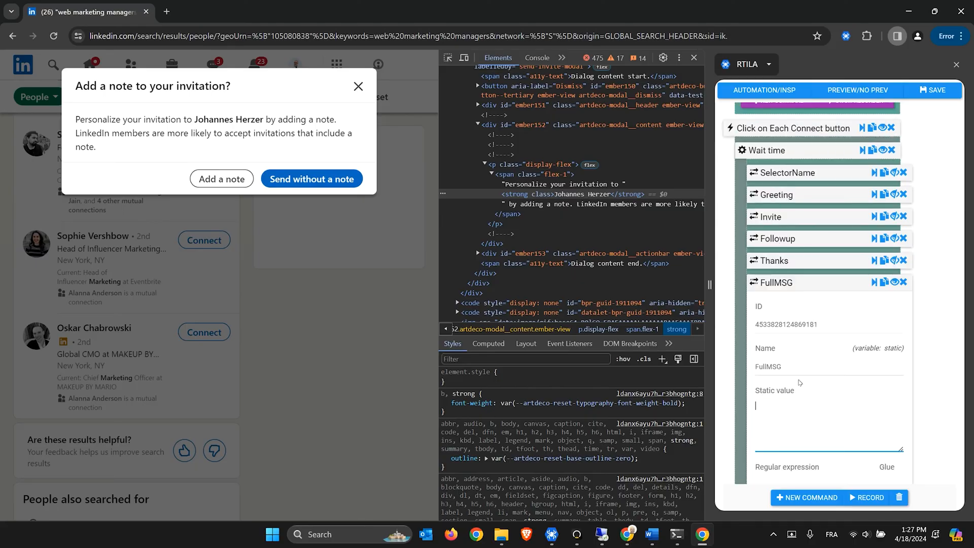
Paste the line {{Greeting}} {{SelectorName}}. {{Invite}}. {{Followup}} {{Thanks}}. at the Word document's top
{"action": "left_click", "coordinate": [652, 534]}
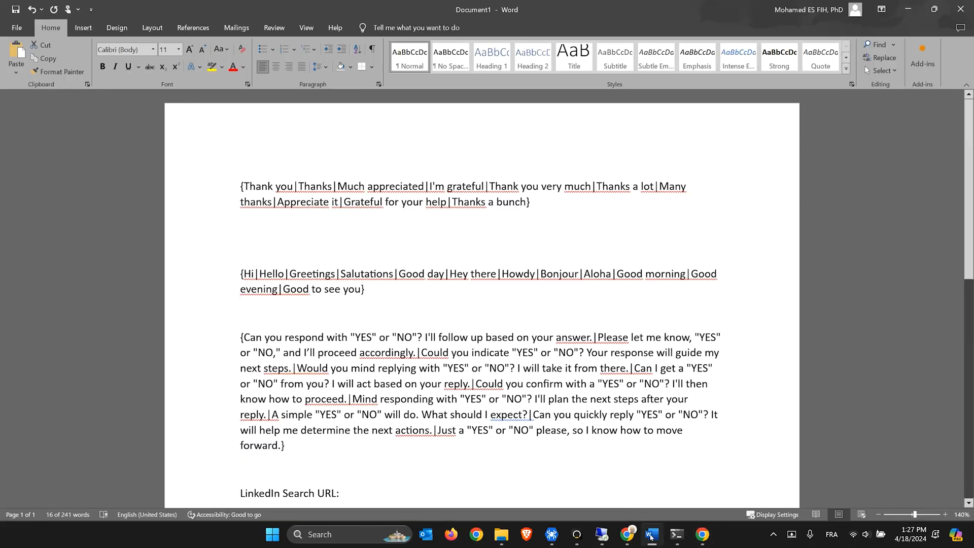
{"action": "triple_click", "coordinate": [301, 216]}
{"action": "left_click", "coordinate": [241, 225]}
{"action": "key", "text": "Delete"}
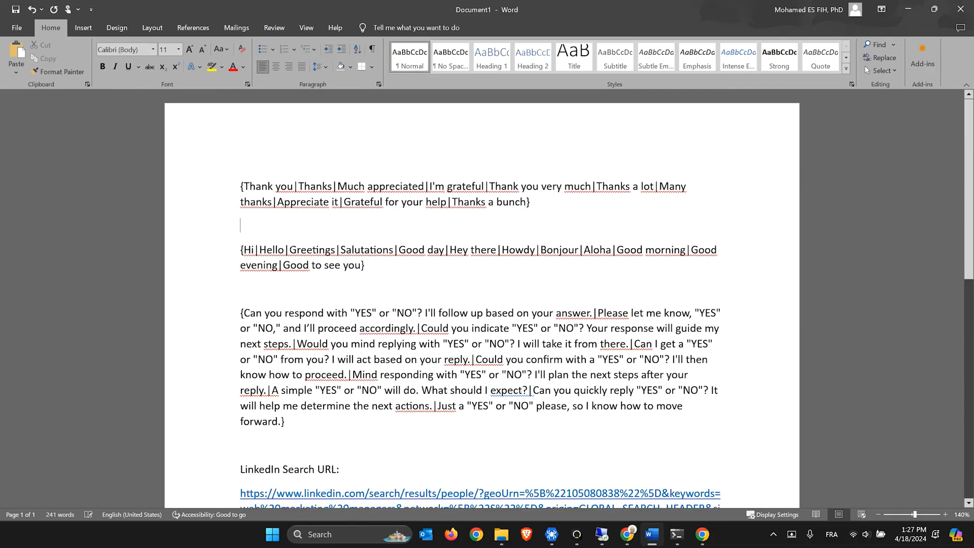
{"action": "key", "text": "Return"}
{"action": "key", "text": "Return"}
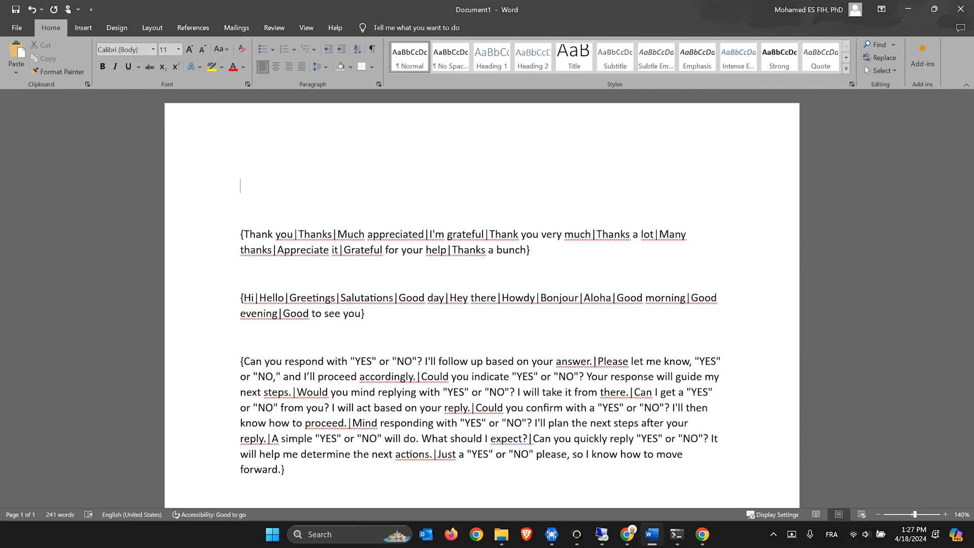
{"action": "type", "text": "{{Greeting}} {{SelectorName}}. {{Invite}}. {{Followup}} {{Thanks}}."}
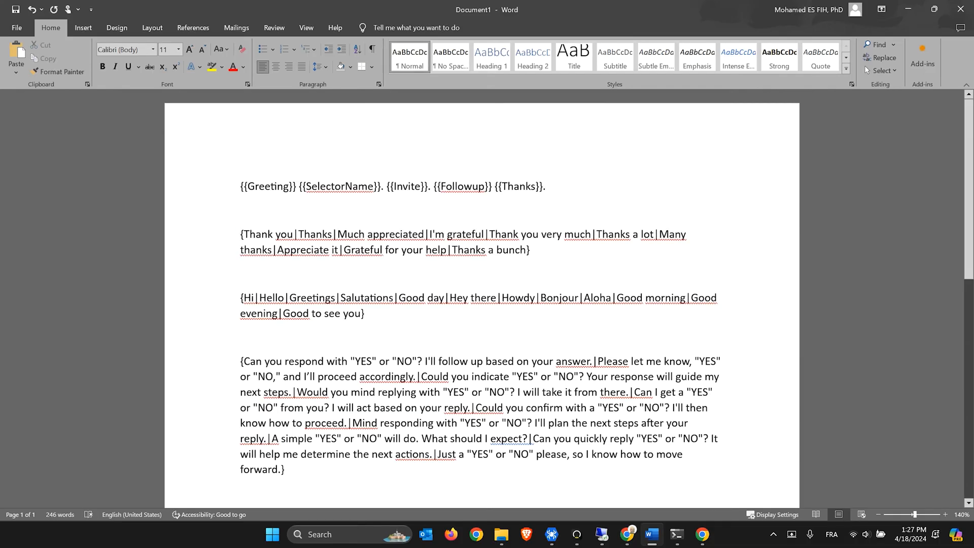
Copy the whole template line and return to the RTILA browser window
{"action": "double_click", "coordinate": [243, 186]}
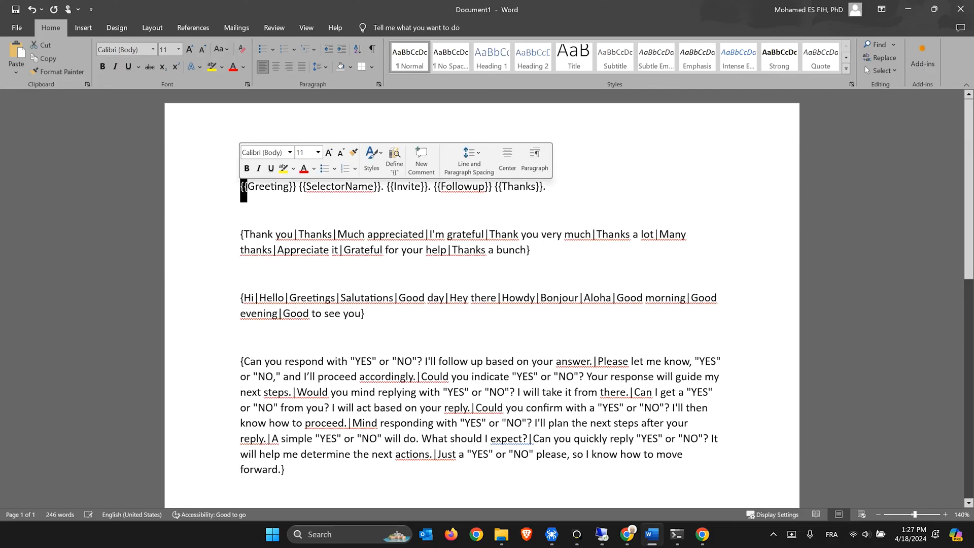
{"action": "left_click", "coordinate": [289, 187]}
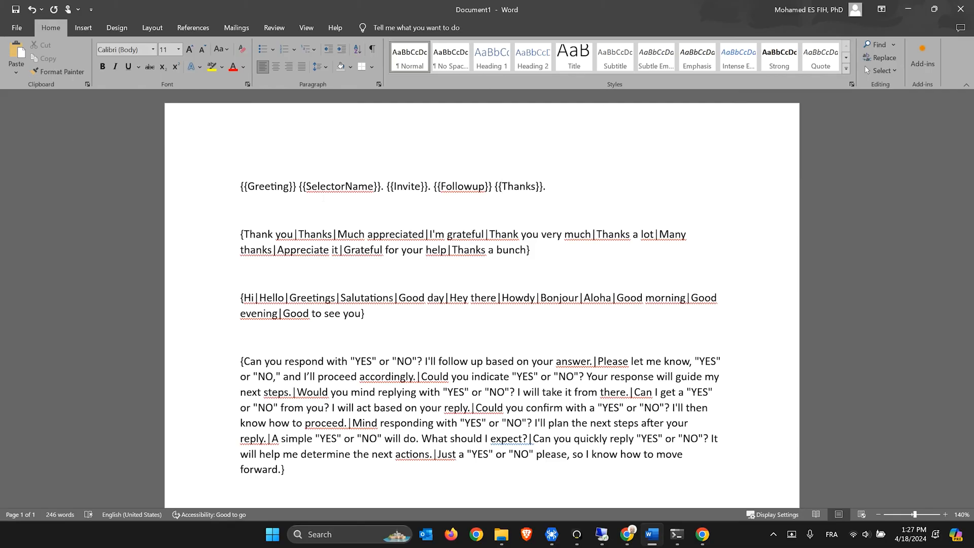
{"action": "key", "text": "ctrl+shift+Left"}
{"action": "key", "text": "ctrl+shift+Left"}
{"action": "key", "text": "ctrl+shift+Left"}
{"action": "key", "text": "ctrl+shift+Left"}
{"action": "key", "text": "ctrl+shift+Left"}
{"action": "key", "text": "ctrl+shift+Left"}
{"action": "key", "text": "ctrl+shift+Left"}
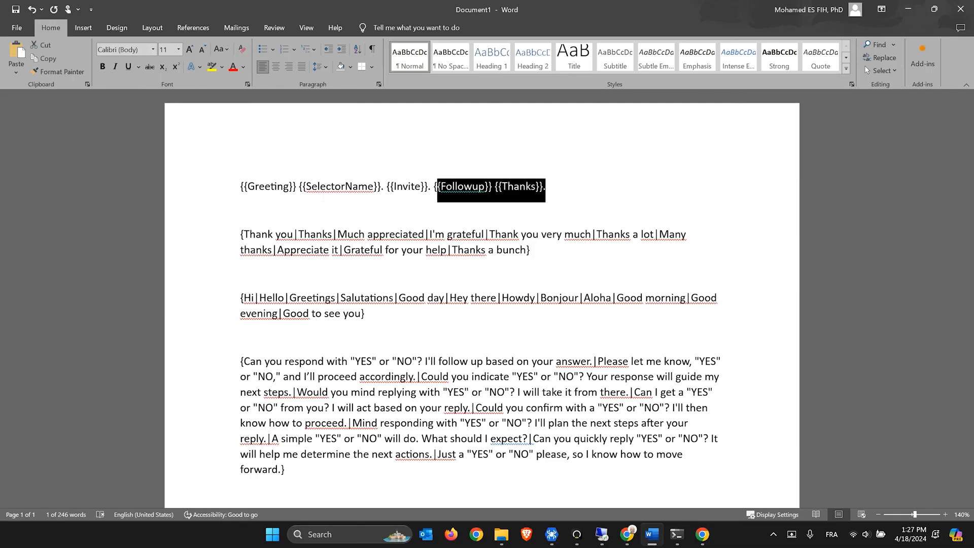
{"action": "key", "text": "ctrl+shift+Left"}
{"action": "key", "text": "ctrl+shift+Left"}
{"action": "key", "text": "ctrl+shift+Left"}
{"action": "key", "text": "ctrl+shift+Left"}
{"action": "key", "text": "ctrl+shift+Left"}
{"action": "key", "text": "ctrl+shift+Left"}
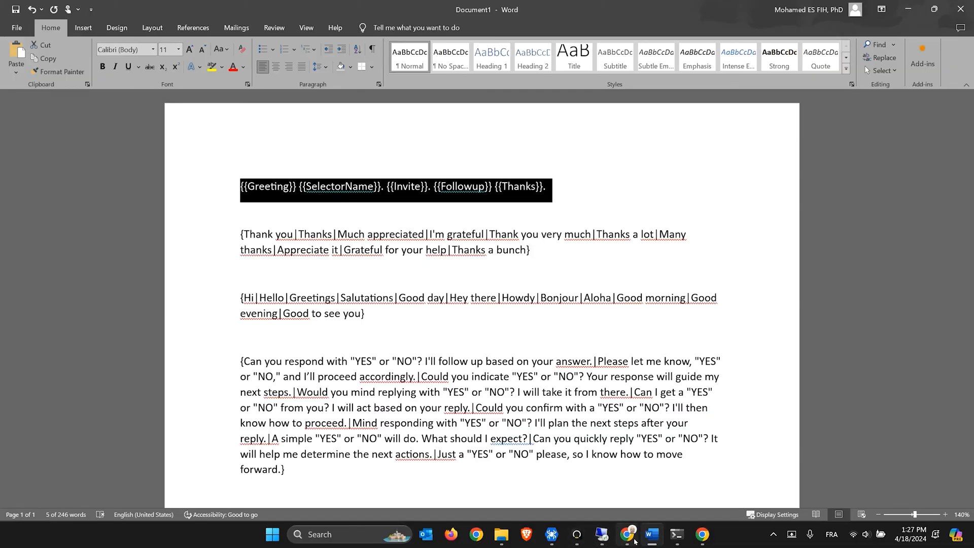
{"action": "left_click", "coordinate": [702, 534]}
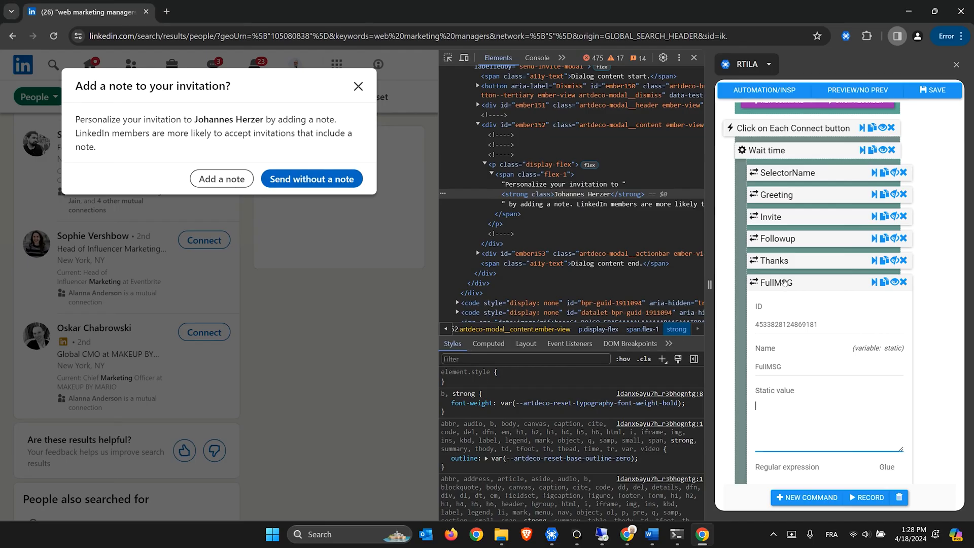
Paste '{{Greeting}} {{SelectorName}}. {{Invite}}. {{Followup}} {{Thanks}}.' as FullMSG's static value and collapse it
{"action": "key", "text": "ctrl+v"}
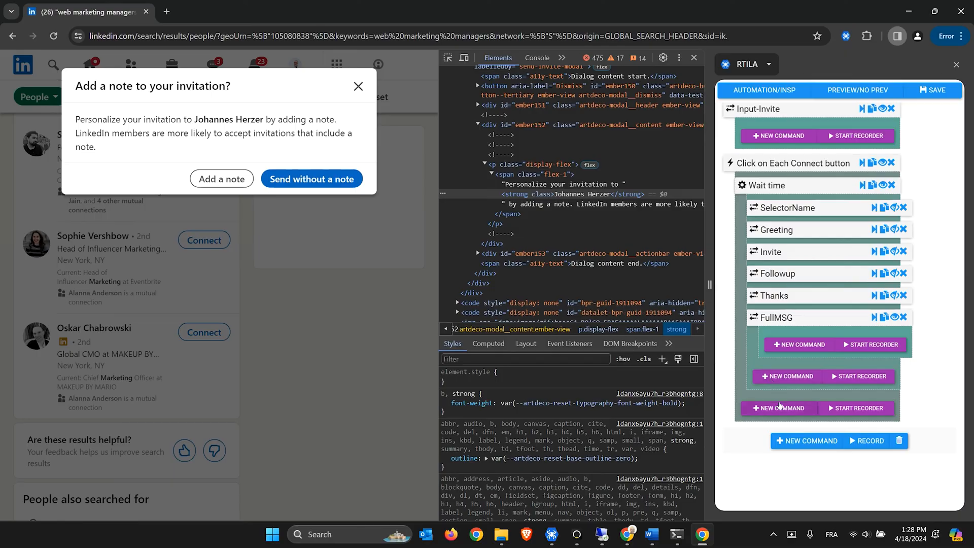
{"action": "left_click", "coordinate": [206, 184]}
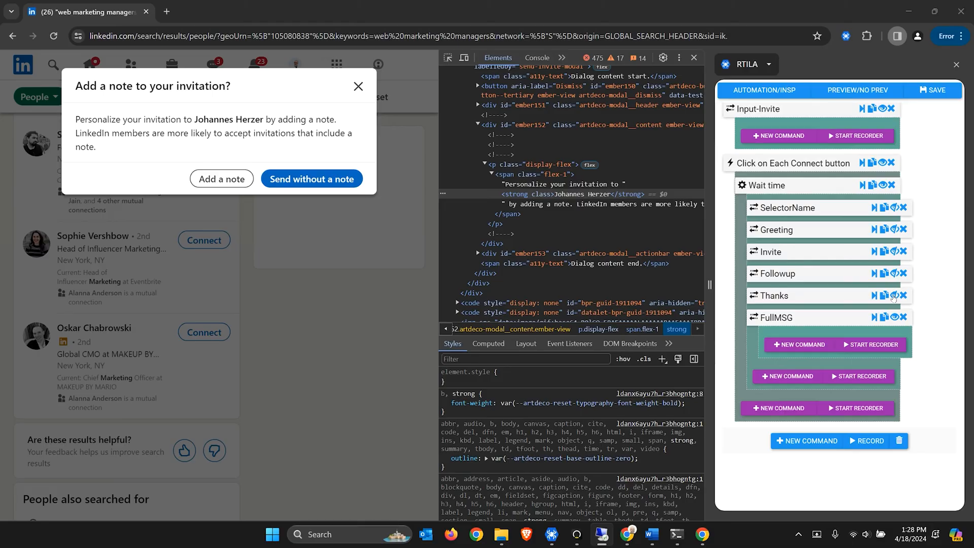
Add a 'Click on an element' command after FullMSG and rename it 'Click on Note'
{"action": "left_click", "coordinate": [788, 376]}
{"action": "type", "text": "click"}
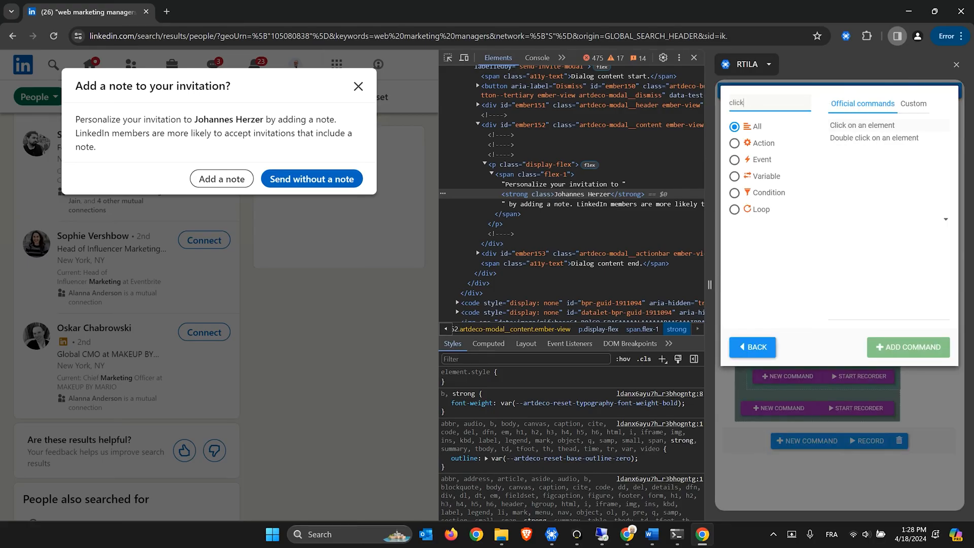
{"action": "double_click", "coordinate": [866, 128]}
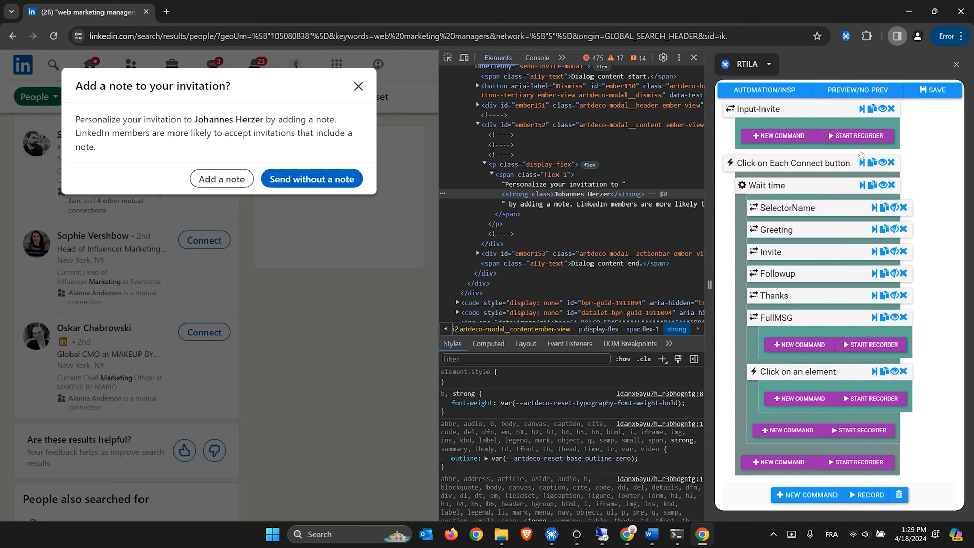
{"action": "left_click", "coordinate": [787, 373]}
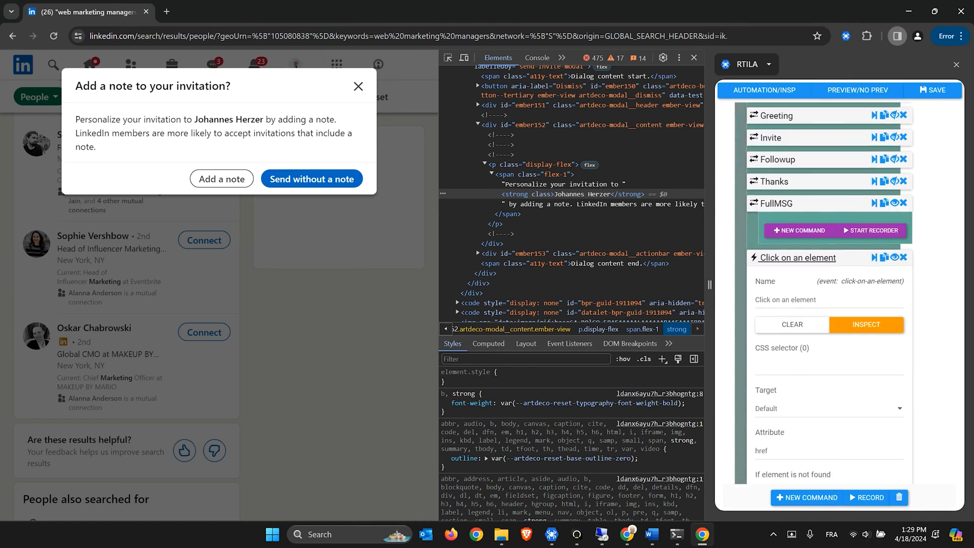
{"action": "left_click_drag", "start_coordinate": [818, 300], "coordinate": [782, 300]}
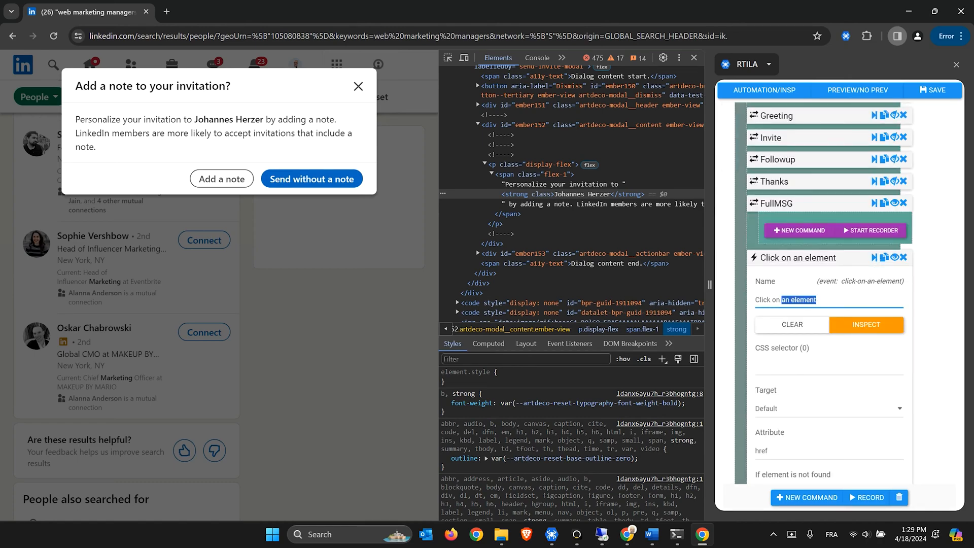
{"action": "type", "text": "Note"}
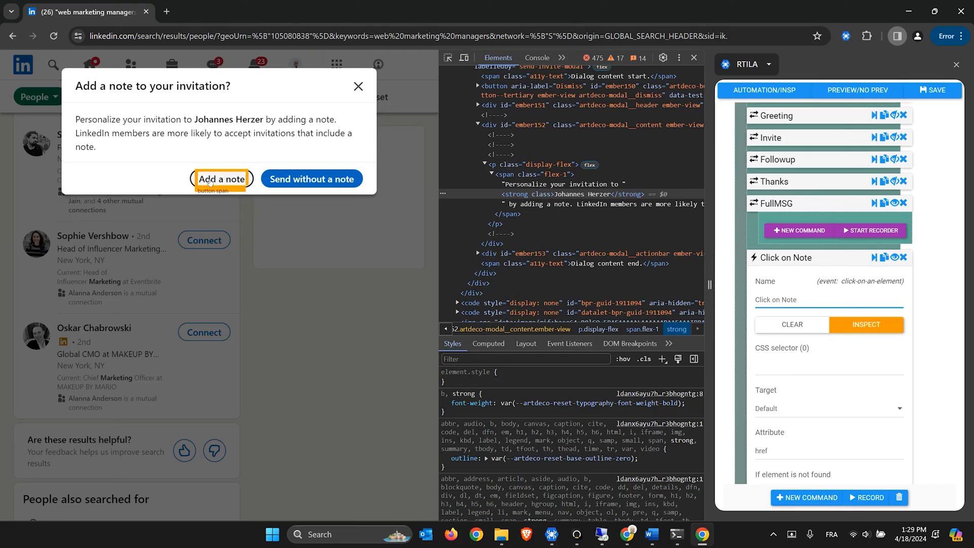
Inspect LinkedIn's Add a note button in DevTools to find its markup
{"action": "left_click", "coordinate": [450, 60]}
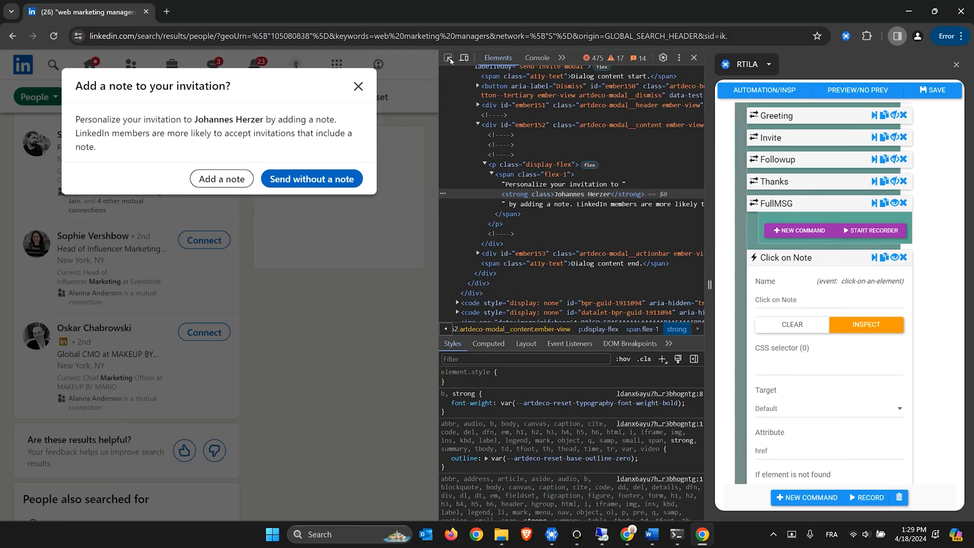
{"action": "left_click", "coordinate": [791, 363]}
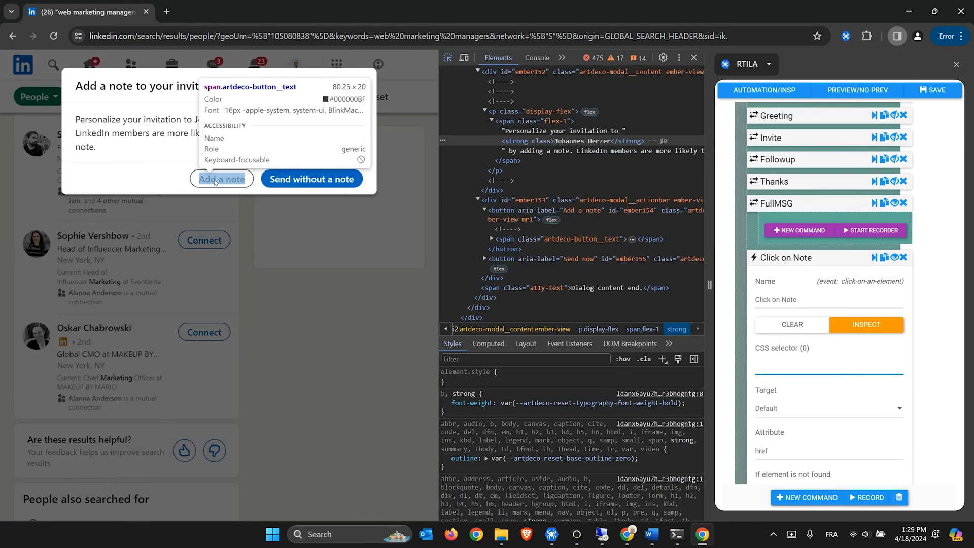
{"action": "left_click", "coordinate": [216, 182]}
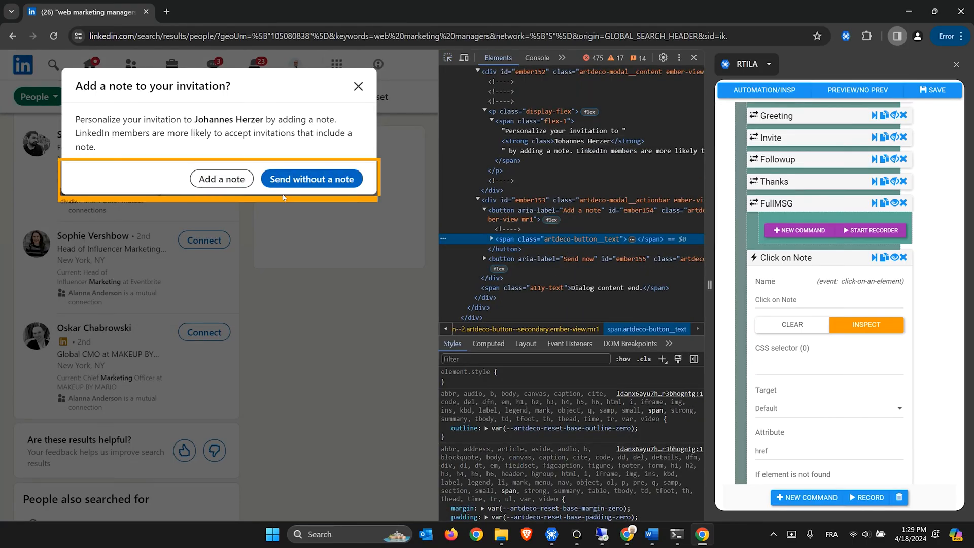
{"action": "left_click", "coordinate": [807, 369]}
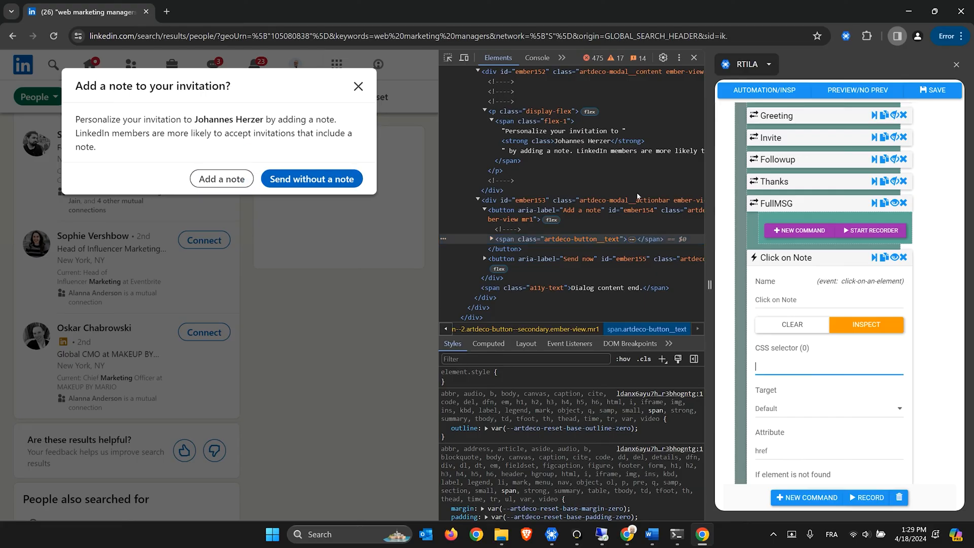
{"action": "left_click", "coordinate": [448, 58]}
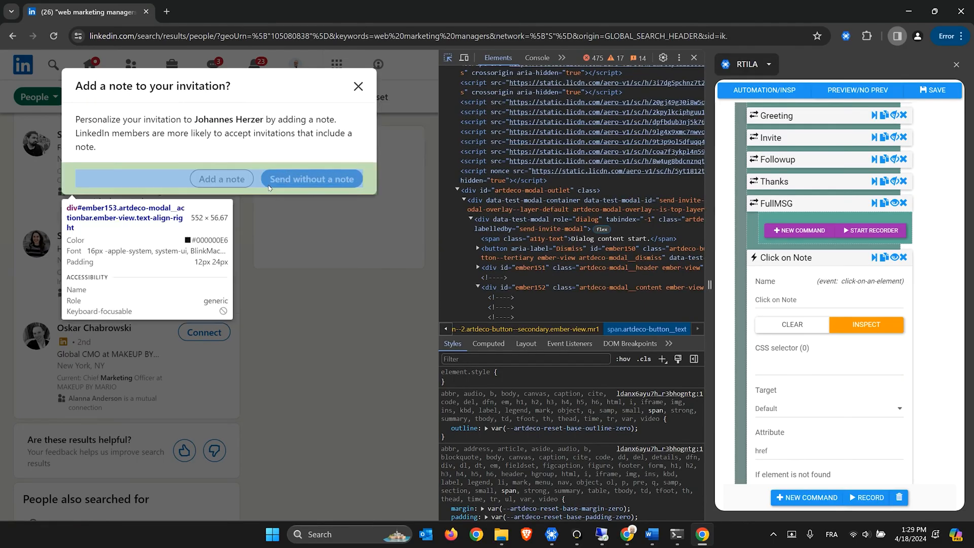
{"action": "left_click", "coordinate": [202, 178]}
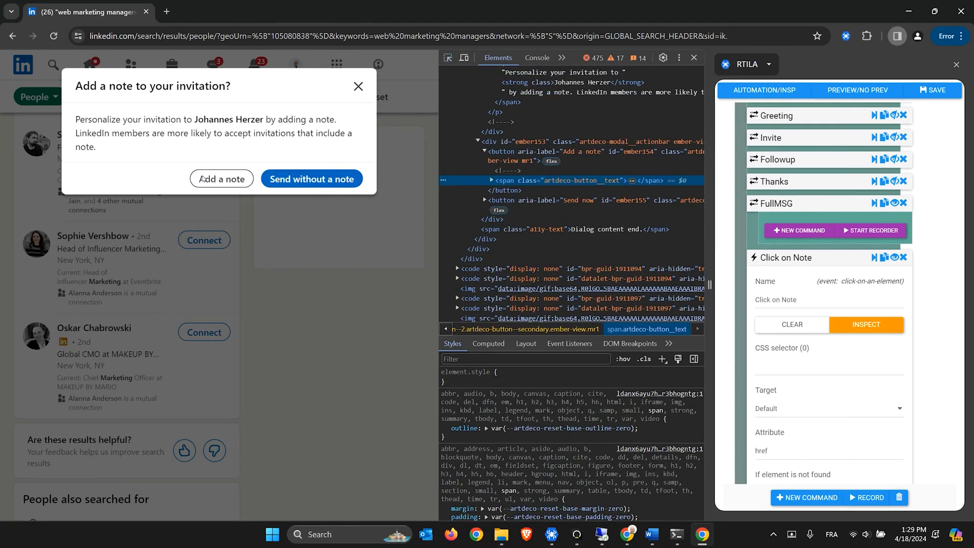
{"action": "left_click", "coordinate": [491, 181]}
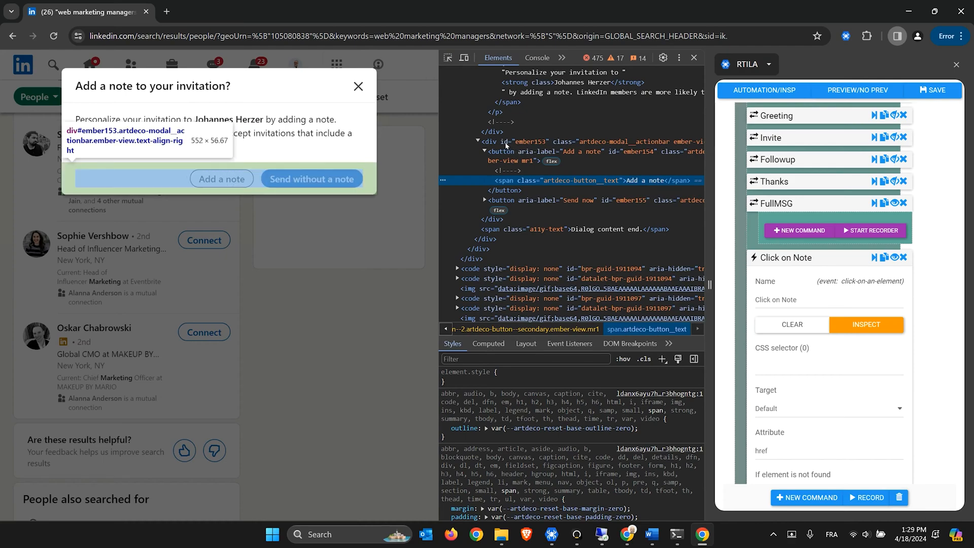
{"action": "left_click", "coordinate": [506, 143]}
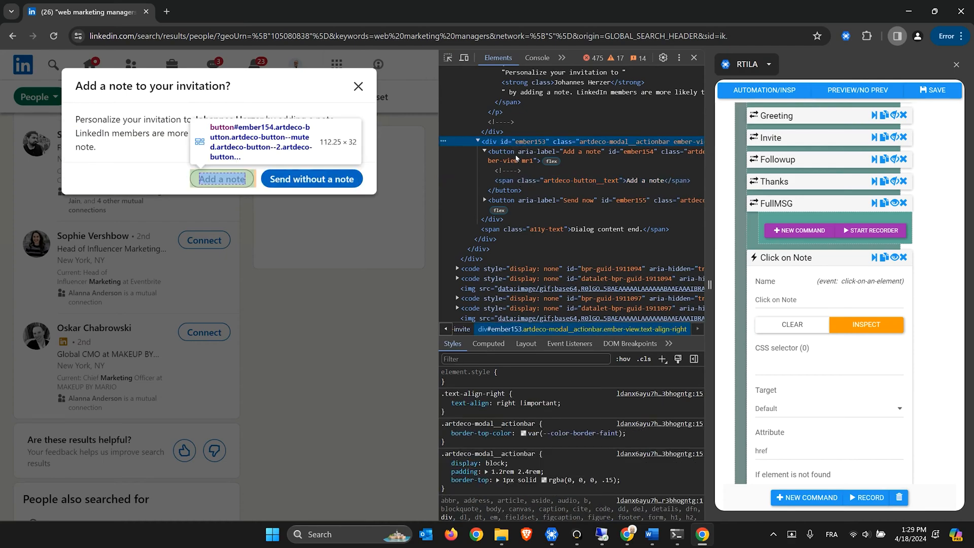
{"action": "left_click", "coordinate": [516, 158]}
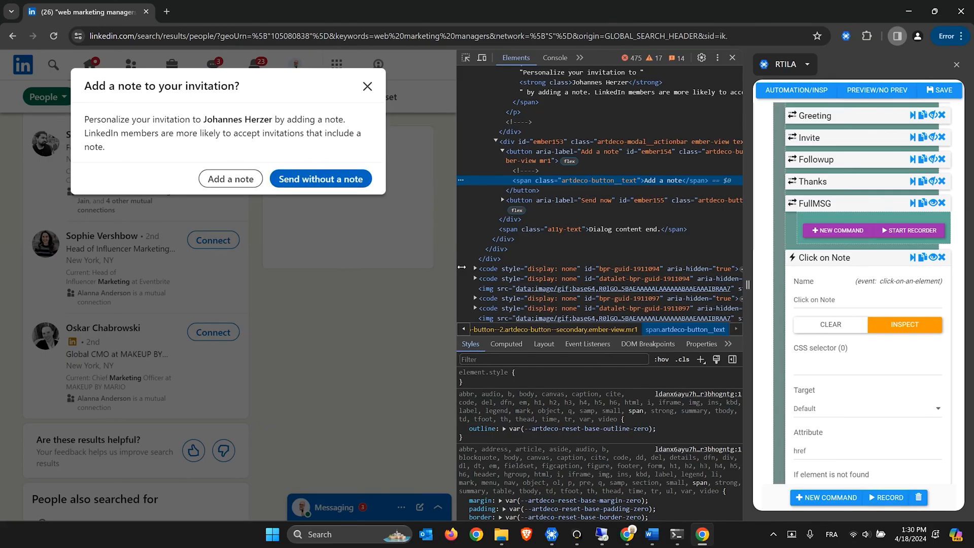
Set Click on Note's CSS selector to div[id] > button[class*="secondary"]
{"action": "left_click_drag", "start_coordinate": [445, 264], "coordinate": [421, 265]}
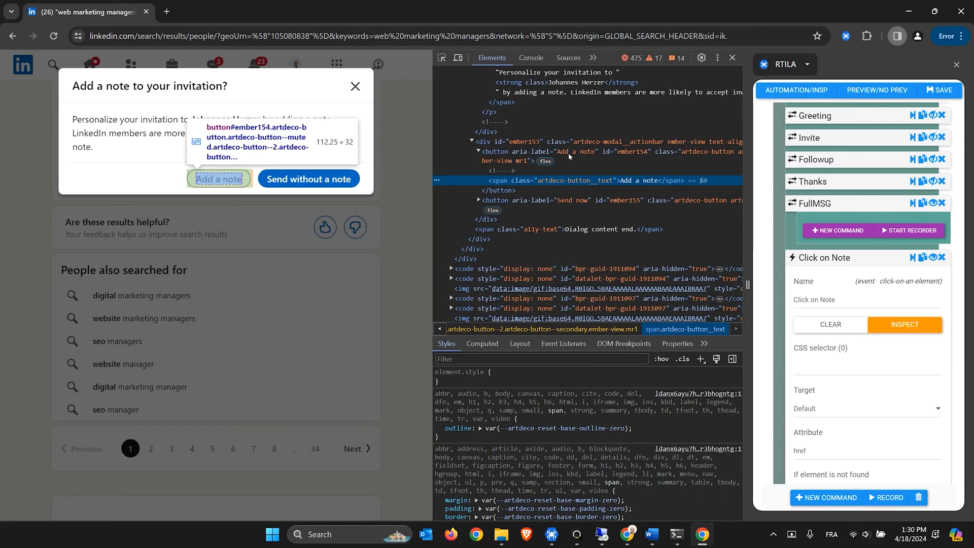
{"action": "double_click", "coordinate": [574, 152]}
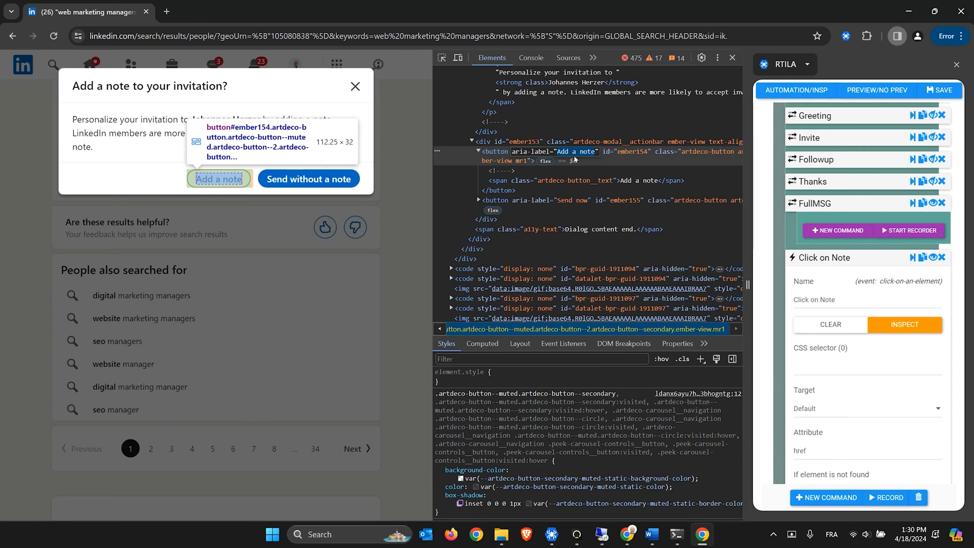
{"action": "left_click", "coordinate": [549, 152]}
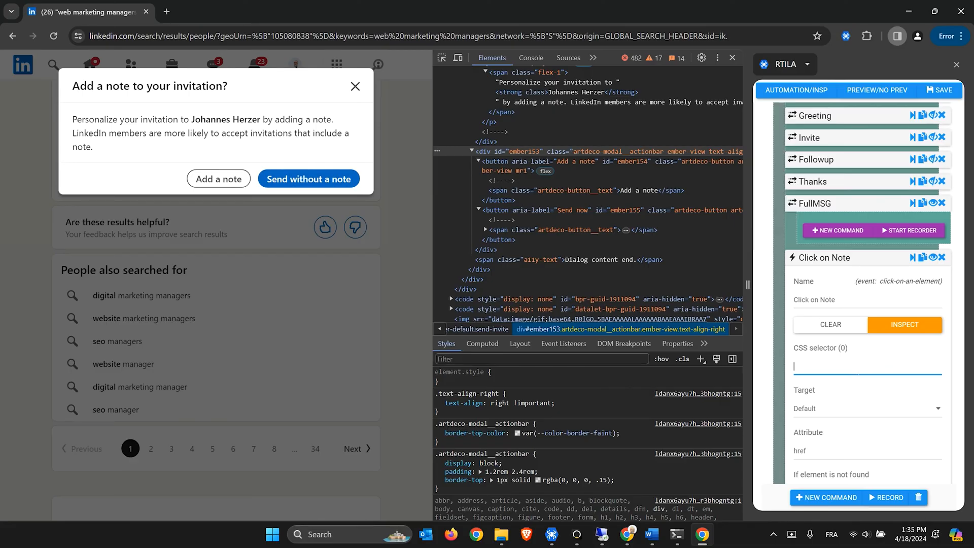
{"action": "type", "text": "div[id] > button[class*=\"secondary\"]"}
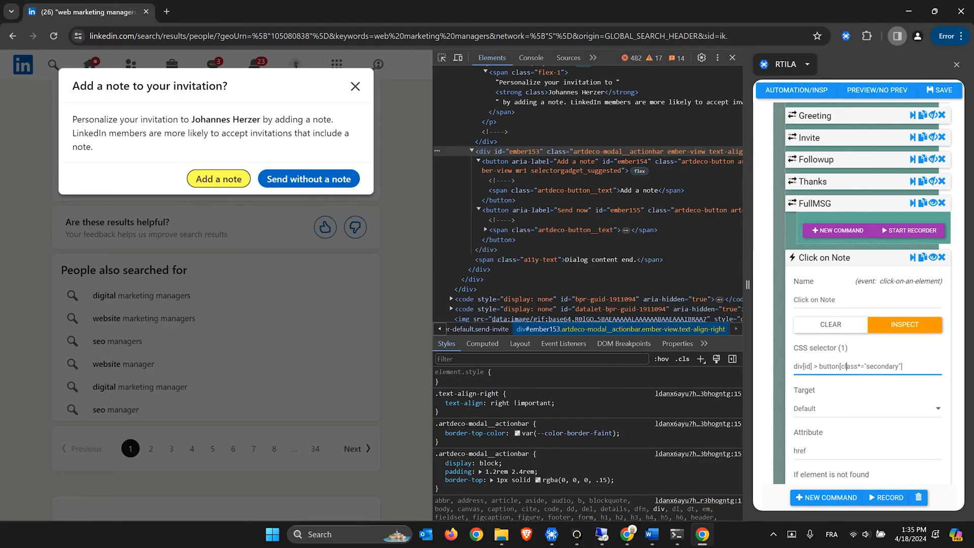
{"action": "left_click", "coordinate": [830, 260]}
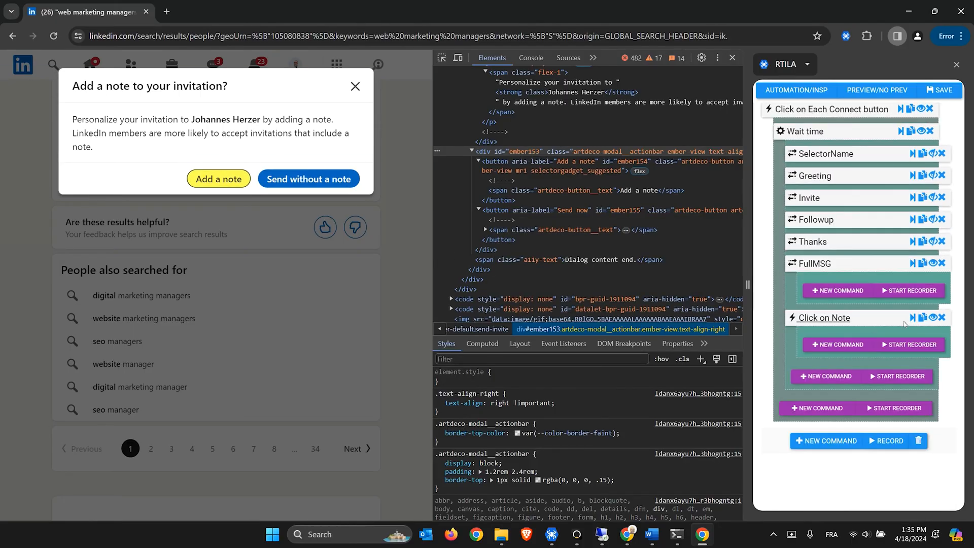
Test-run Click on Note to open the note box, then add a Wait time step with minimum 5
{"action": "left_click", "coordinate": [914, 318]}
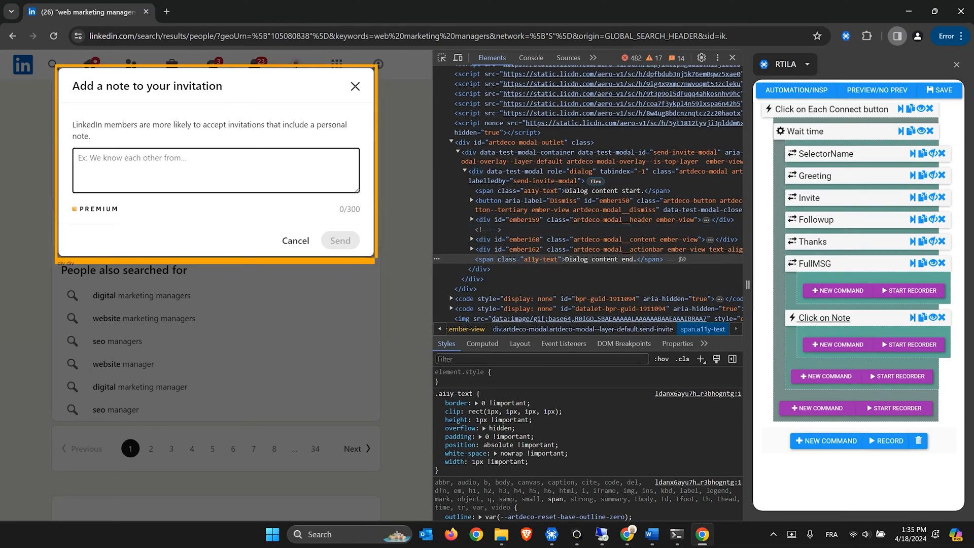
{"action": "left_click", "coordinate": [838, 345]}
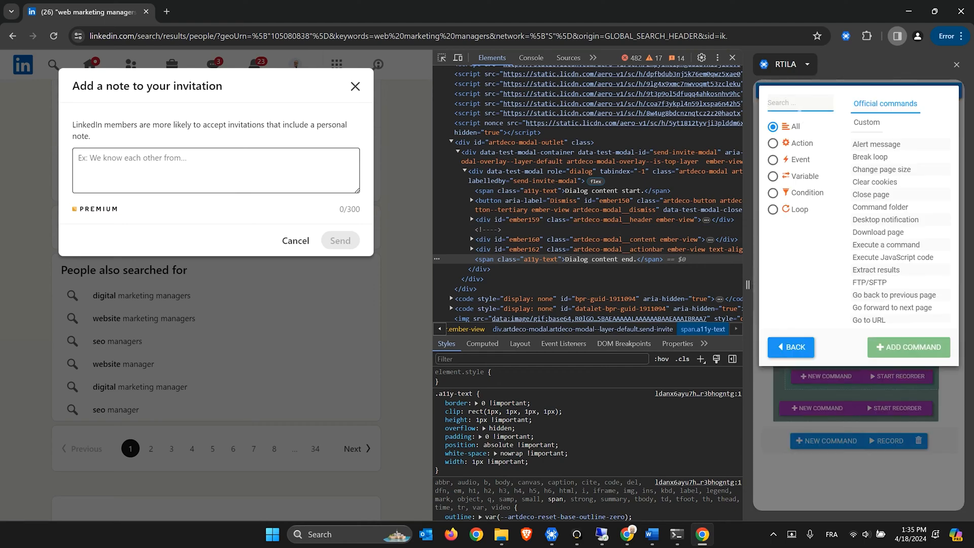
{"action": "left_click_drag", "start_coordinate": [751, 284], "coordinate": [729, 284]}
{"action": "type", "text": "wait"}
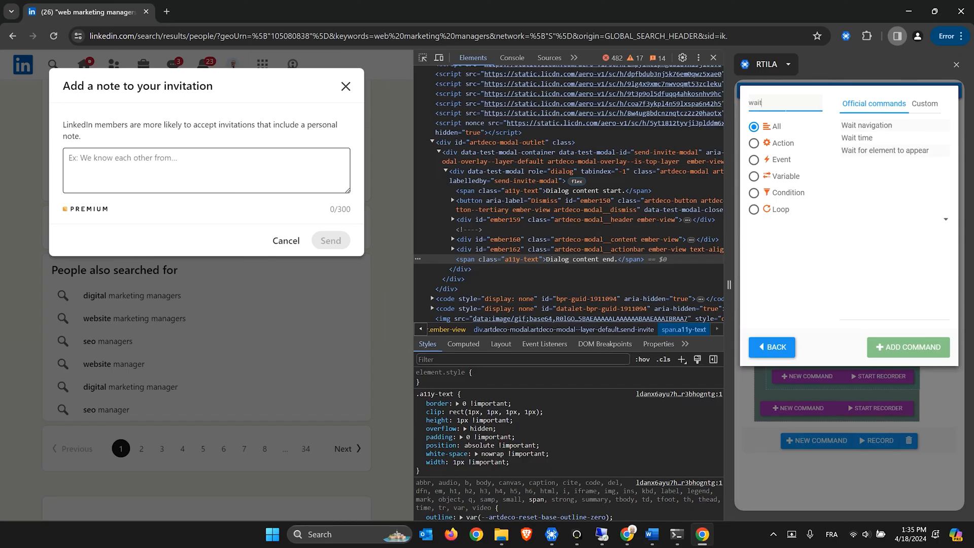
{"action": "double_click", "coordinate": [857, 138]}
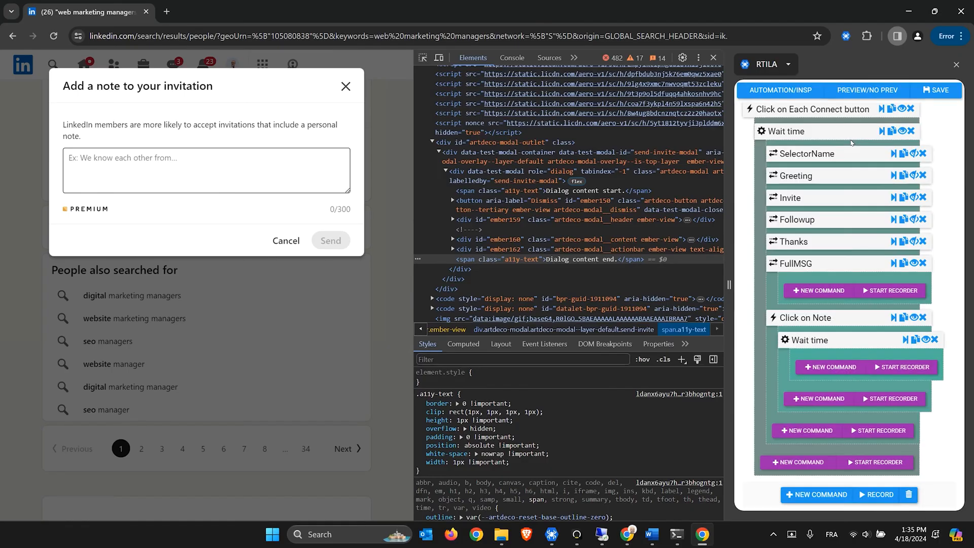
{"action": "left_click", "coordinate": [817, 342]}
{"action": "double_click", "coordinate": [783, 423]}
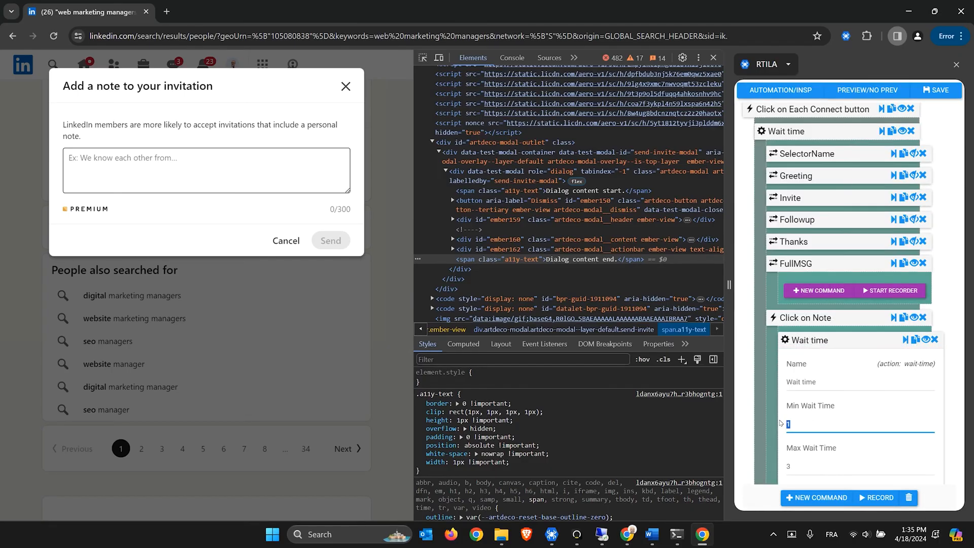
{"action": "type", "text": "5"}
{"action": "left_click", "coordinate": [805, 341]}
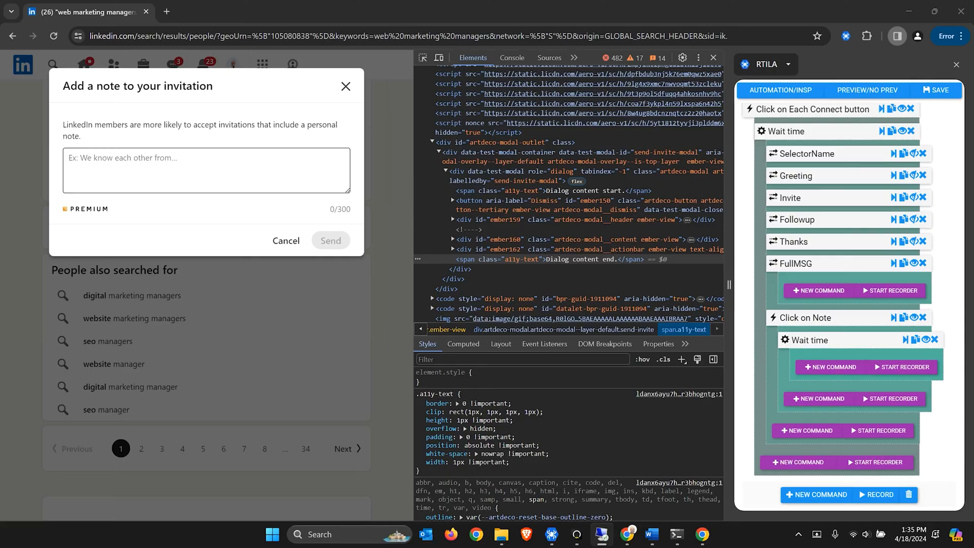
Add a Populate text field command after Click on Note
{"action": "left_click", "coordinate": [817, 435]}
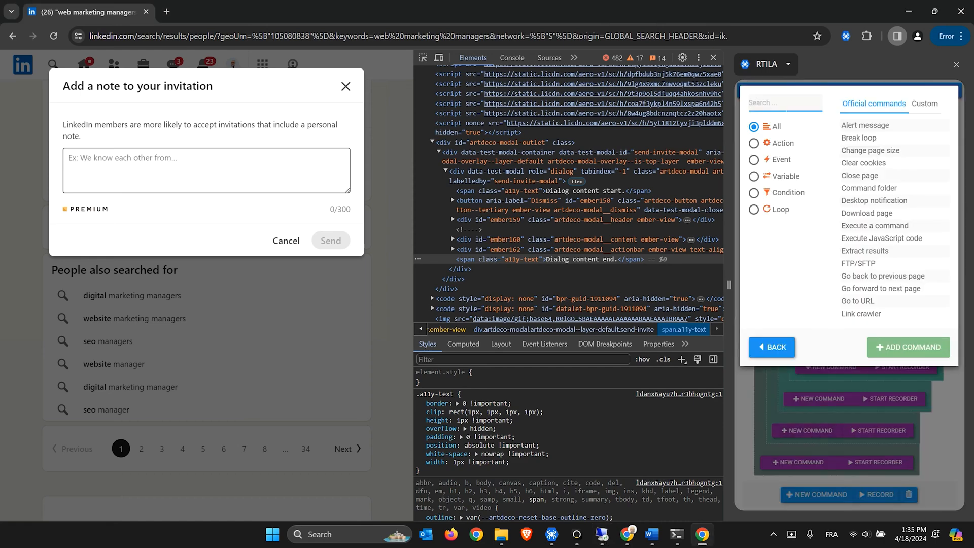
{"action": "type", "text": "pop"}
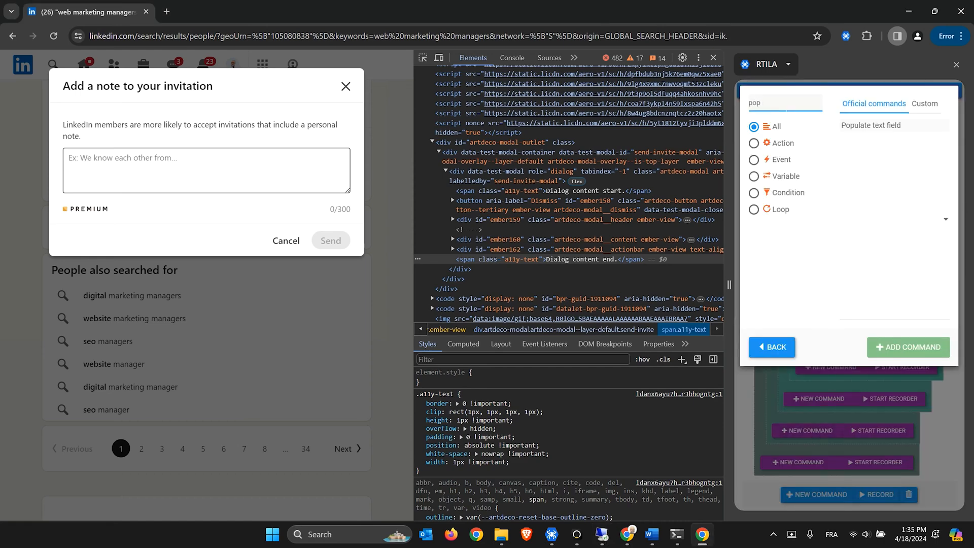
{"action": "double_click", "coordinate": [860, 127]}
{"action": "scroll", "coordinate": [853, 263], "scroll_direction": "down", "scroll_amount": 1}
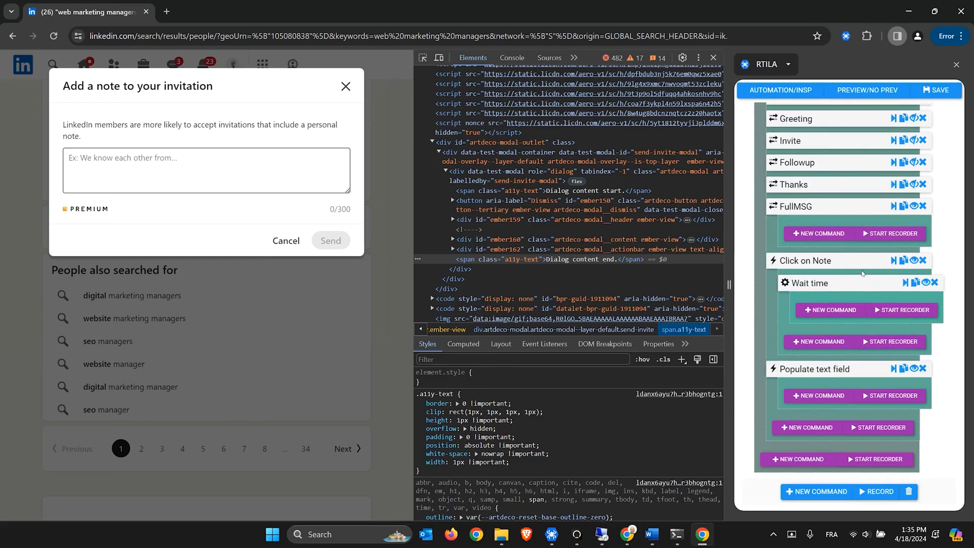
{"action": "left_click", "coordinate": [914, 206]}
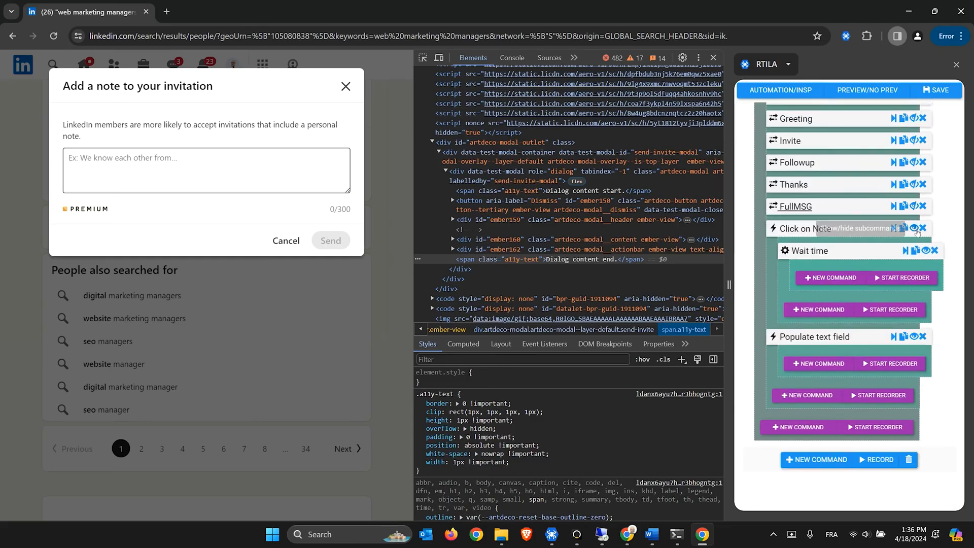
{"action": "left_click", "coordinate": [914, 228]}
{"action": "left_click", "coordinate": [832, 319]}
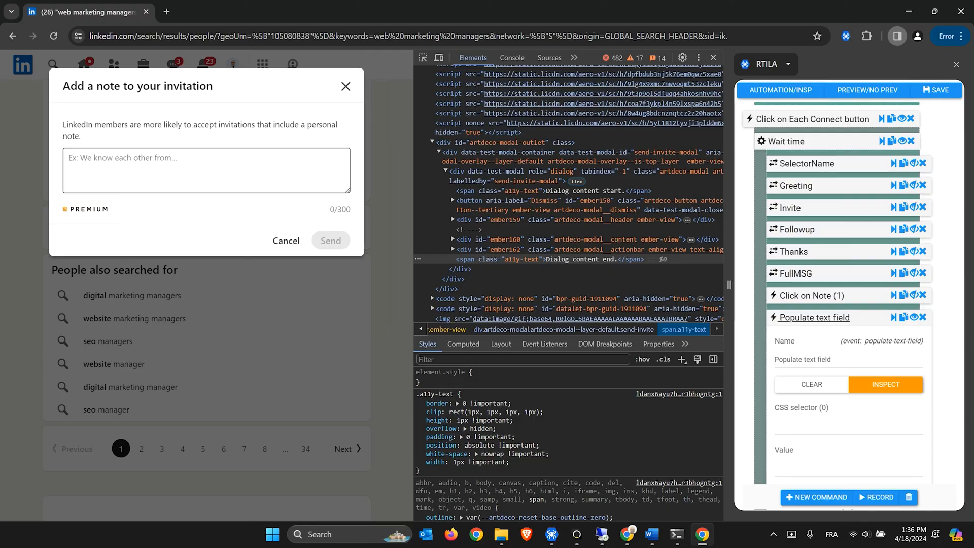
Inspect the invitation note box and set the selector to [id="custom-message"]
{"action": "key", "text": "alt+Tab"}
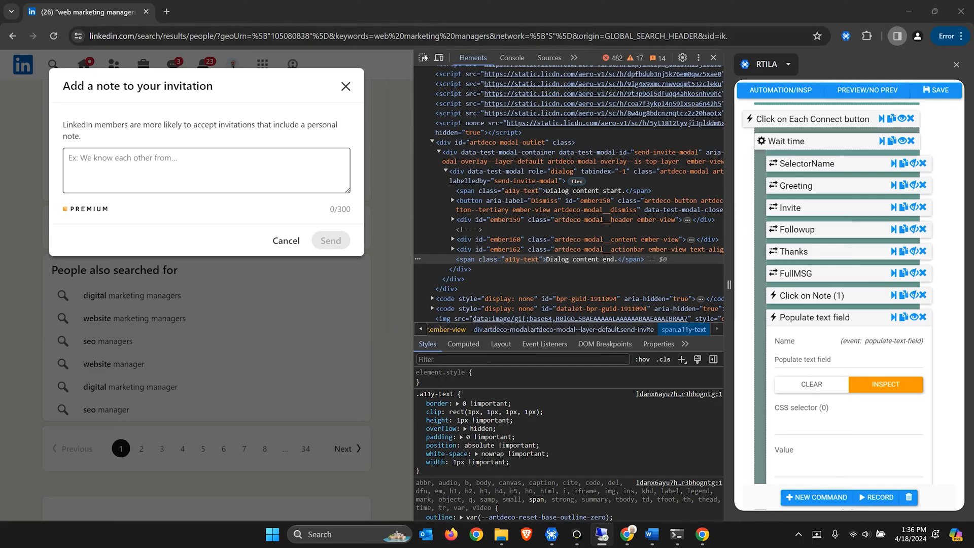
{"action": "left_click", "coordinate": [424, 58]}
{"action": "left_click", "coordinate": [423, 58]}
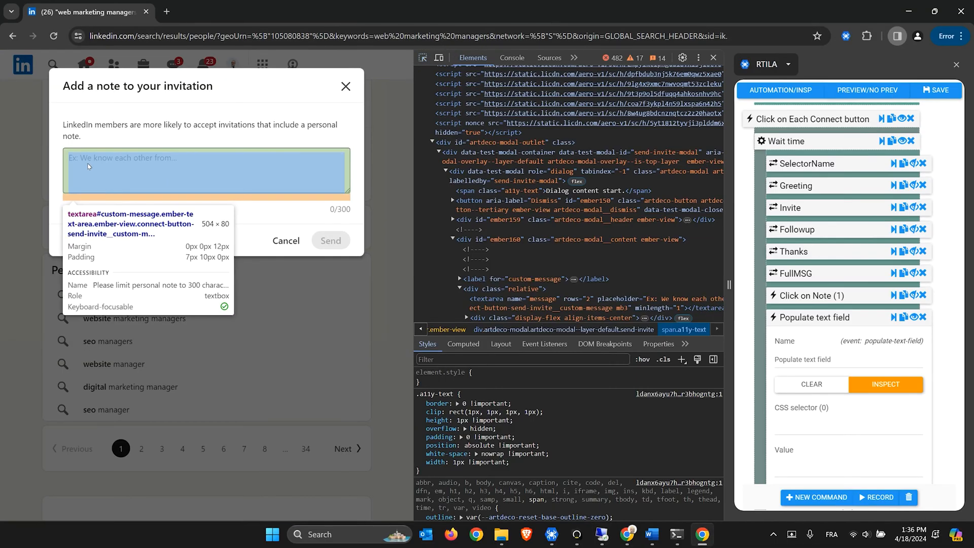
{"action": "left_click", "coordinate": [88, 167]}
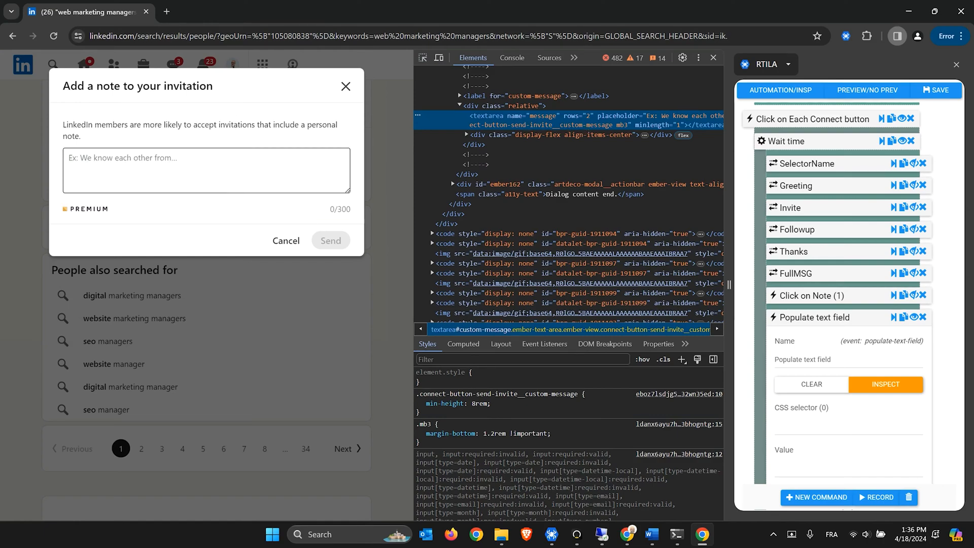
{"action": "left_click", "coordinate": [798, 430]}
{"action": "type", "text": "[id=\"custom-message\"]"}
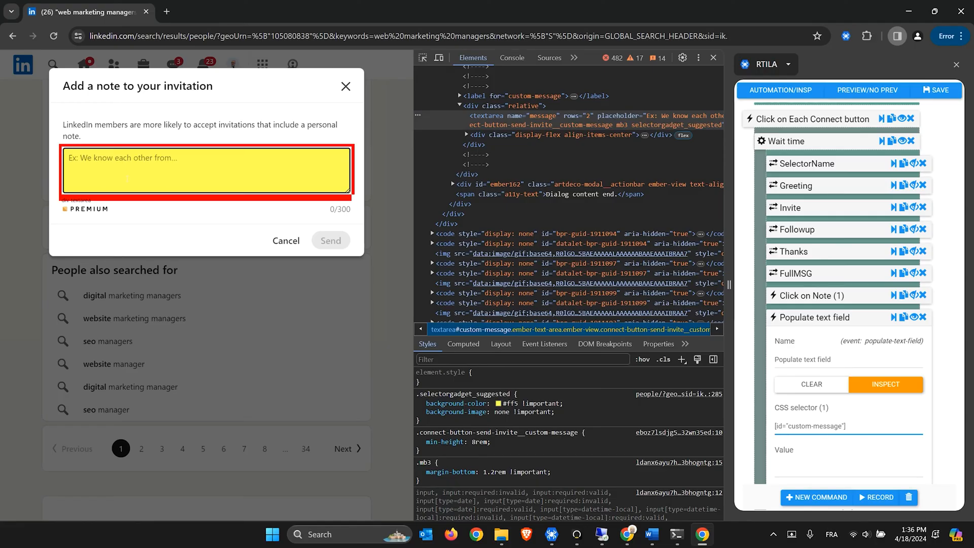
Test-fill the note box with 'blabla', then delete that test value
{"action": "left_click", "coordinate": [816, 461]}
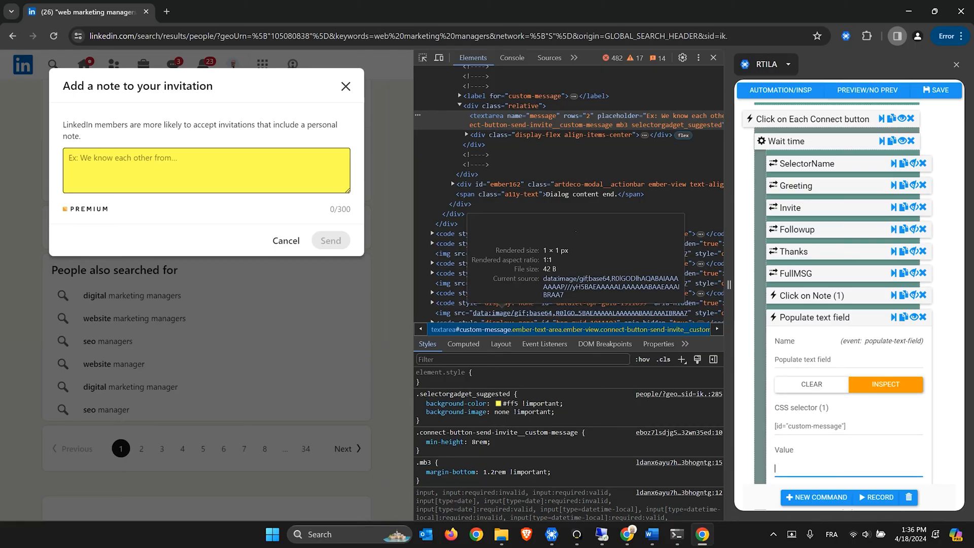
{"action": "type", "text": "blabla"}
{"action": "left_click", "coordinate": [896, 318]}
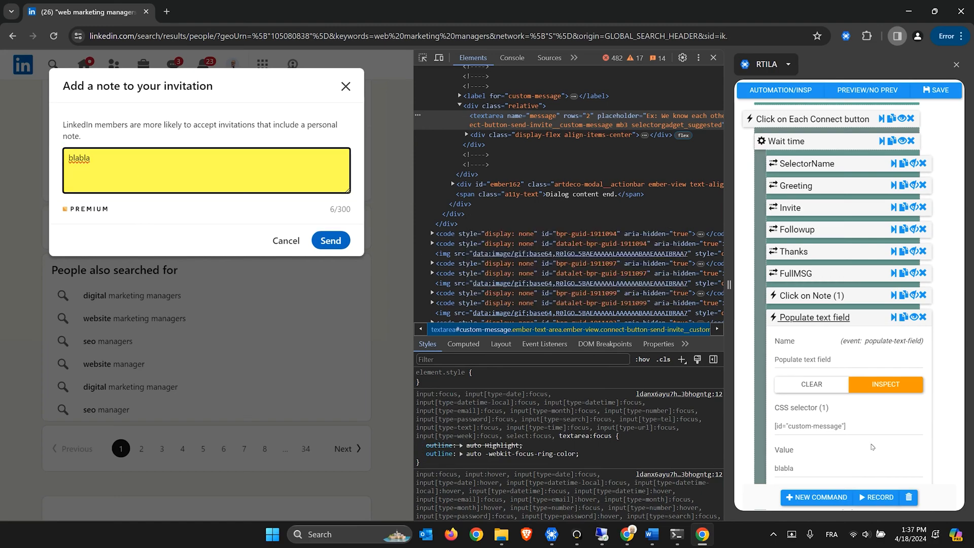
{"action": "scroll", "coordinate": [867, 333], "scroll_direction": "down", "scroll_amount": 1}
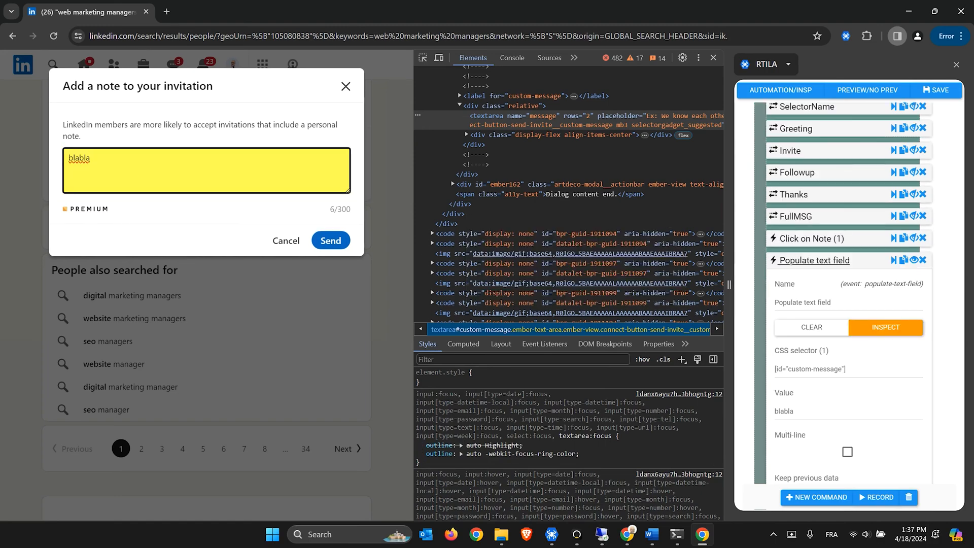
{"action": "double_click", "coordinate": [793, 411]}
{"action": "key", "text": "BackSpace"}
Check the FullMSG variable, set Value to {{FullMSG}} and test-run the fill
{"action": "left_click", "coordinate": [796, 216]}
{"action": "left_click_drag", "start_coordinate": [806, 301], "coordinate": [775, 301]}
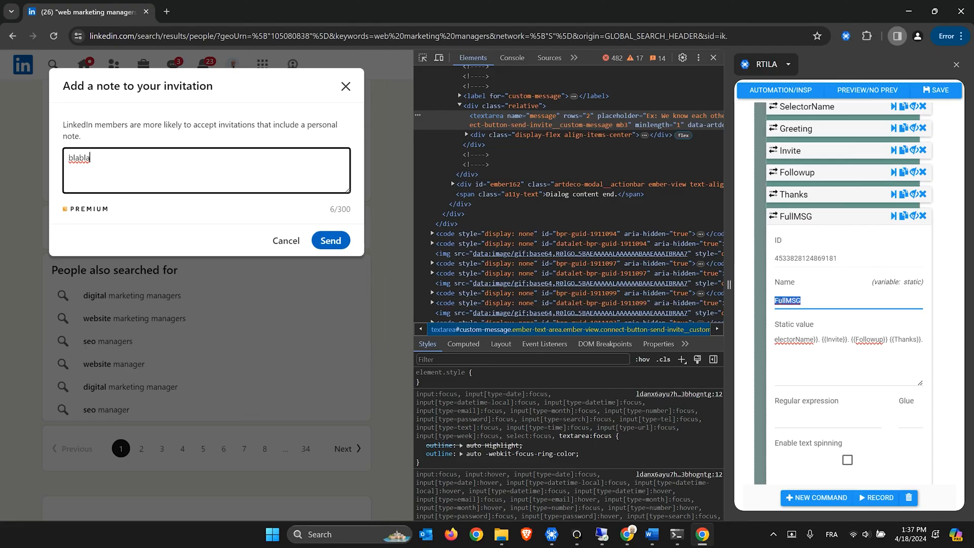
{"action": "left_click_drag", "start_coordinate": [844, 339], "coordinate": [769, 342]}
{"action": "left_click", "coordinate": [802, 339]}
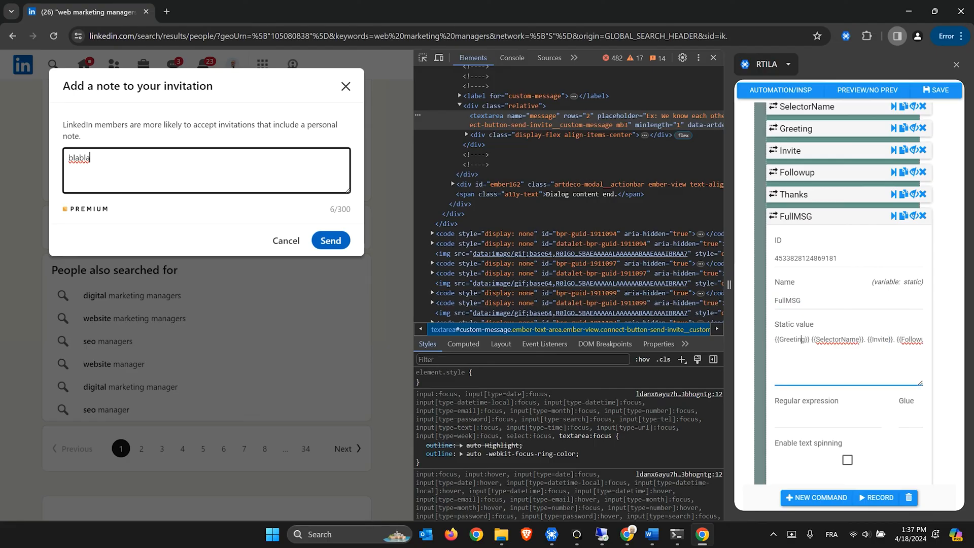
{"action": "left_click", "coordinate": [805, 219]}
{"action": "left_click", "coordinate": [810, 316]}
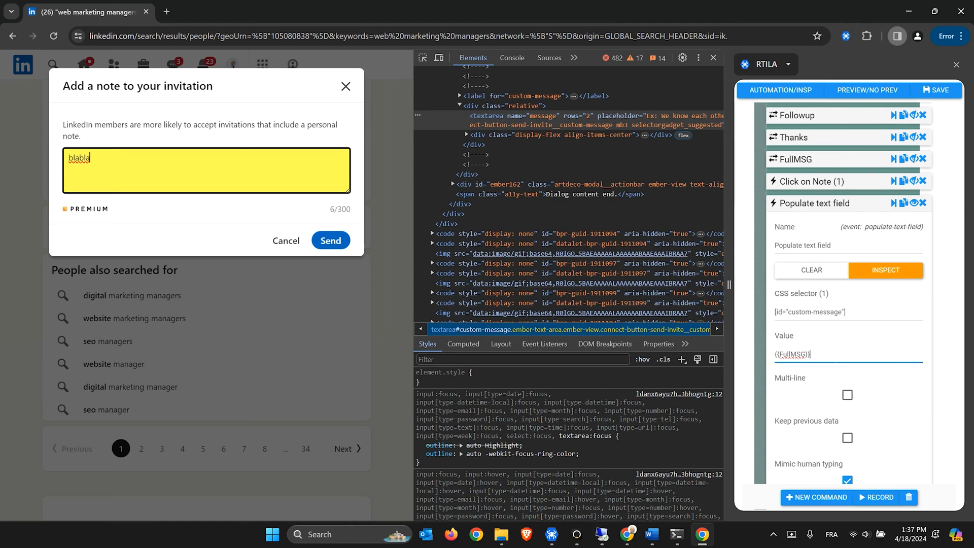
{"action": "left_click_drag", "start_coordinate": [827, 356], "coordinate": [774, 355]}
{"action": "left_click", "coordinate": [895, 207]}
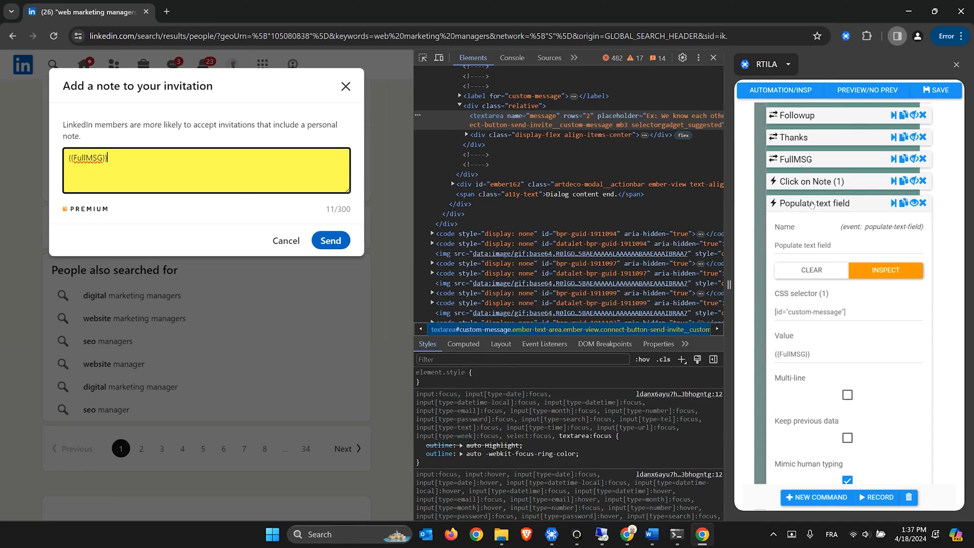
Collapse Populate text field, save the automation and close the browser window
{"action": "left_click", "coordinate": [812, 203]}
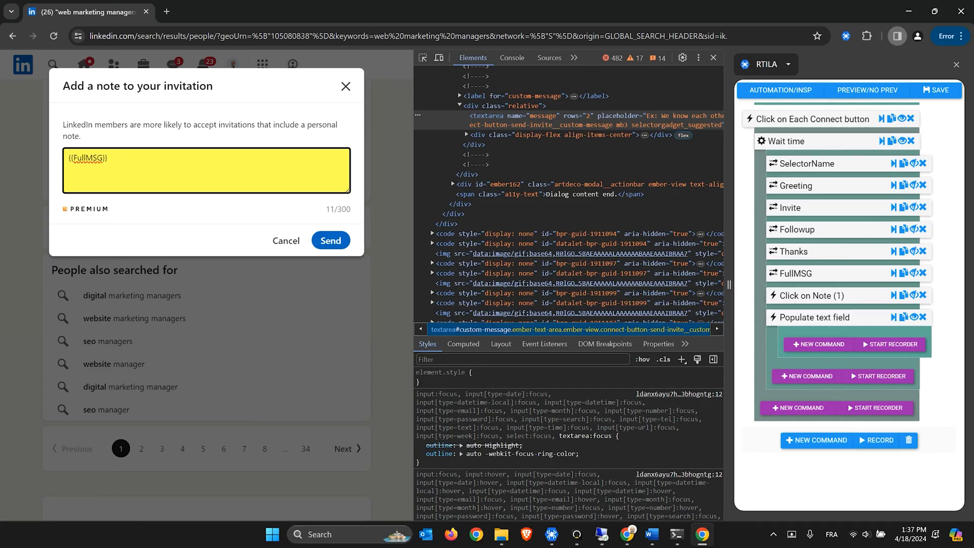
{"action": "key", "text": "alt+Tab"}
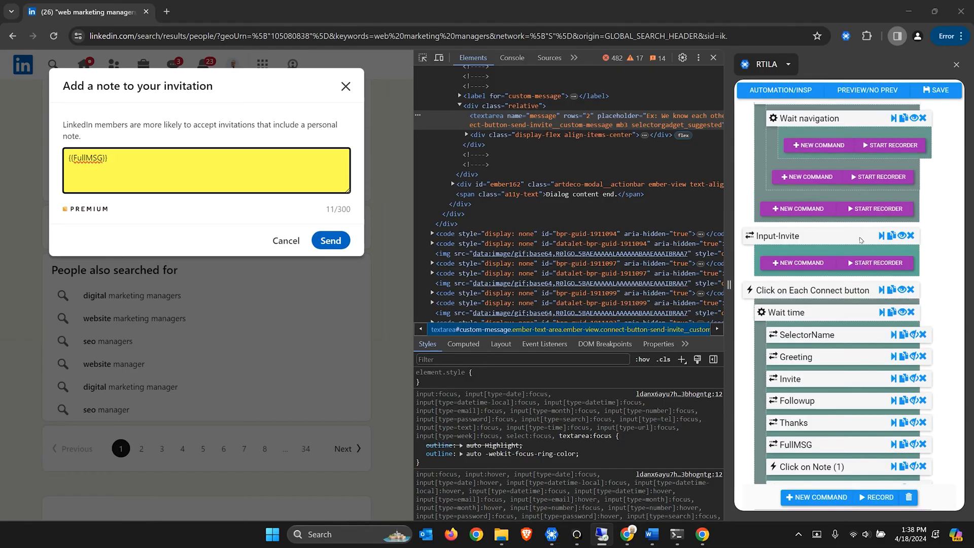
{"action": "scroll", "coordinate": [861, 240], "scroll_direction": "up", "scroll_amount": 1}
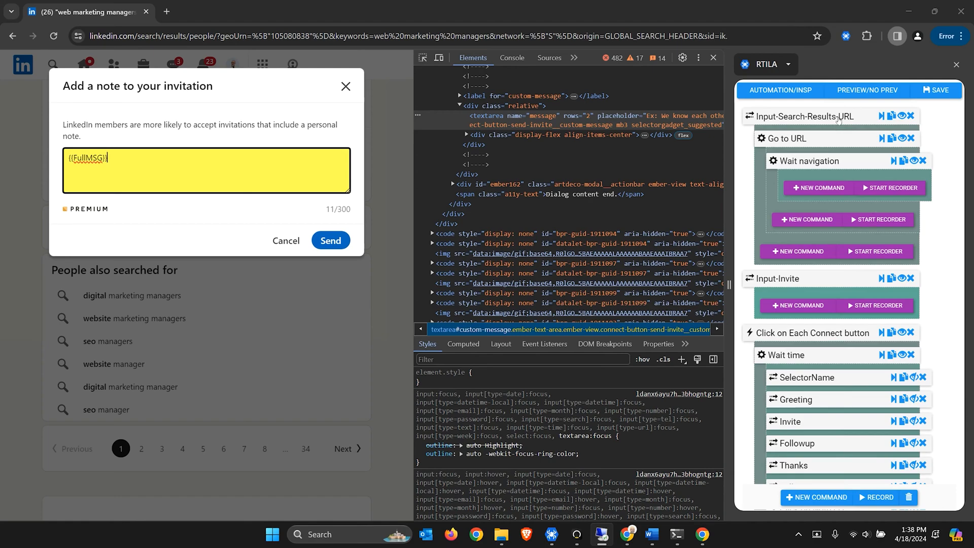
{"action": "scroll", "coordinate": [807, 145], "scroll_direction": "down", "scroll_amount": 1}
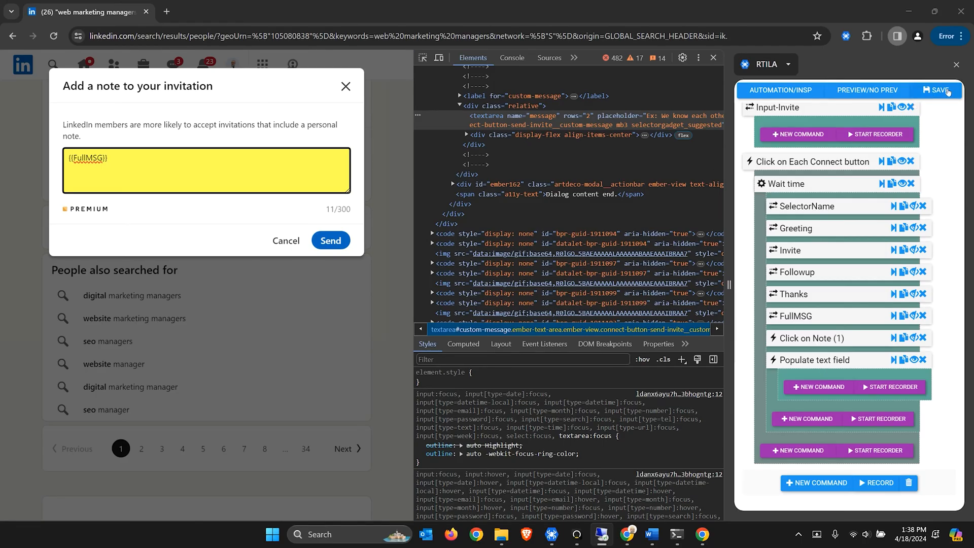
{"action": "left_click", "coordinate": [948, 92]}
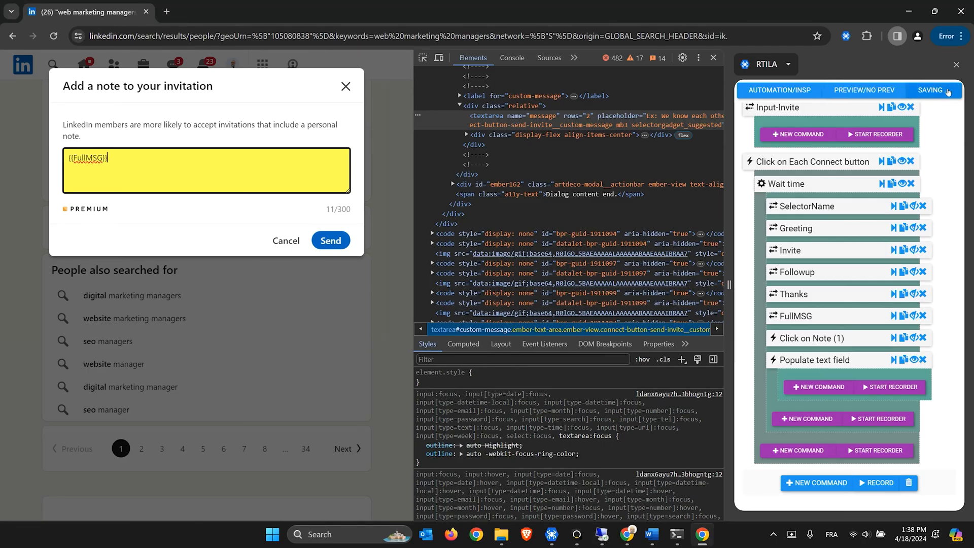
{"action": "left_click", "coordinate": [961, 14]}
Run the Linkedin-Auto-Connect-Standalone project locally from RTILA's projects list
{"action": "left_click", "coordinate": [634, 535]}
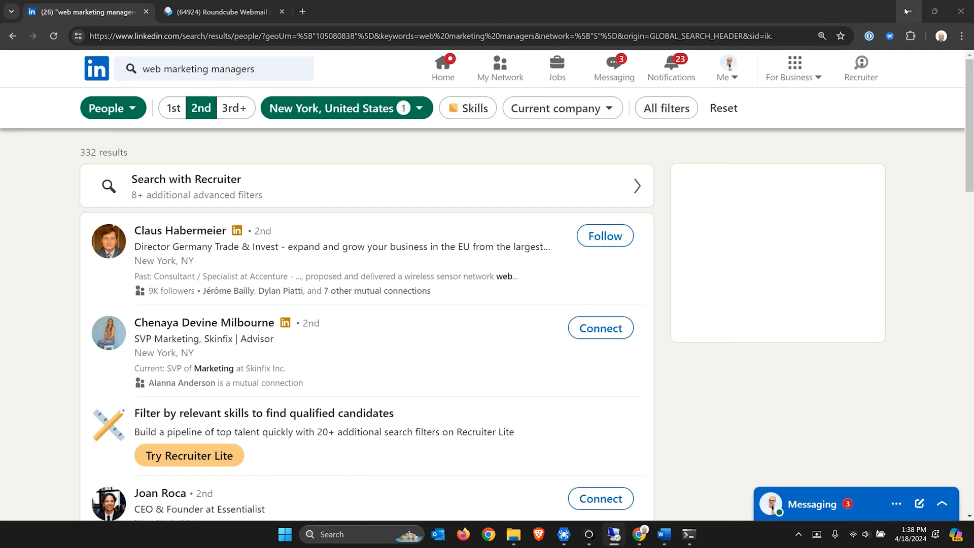
{"action": "left_click", "coordinate": [564, 534]}
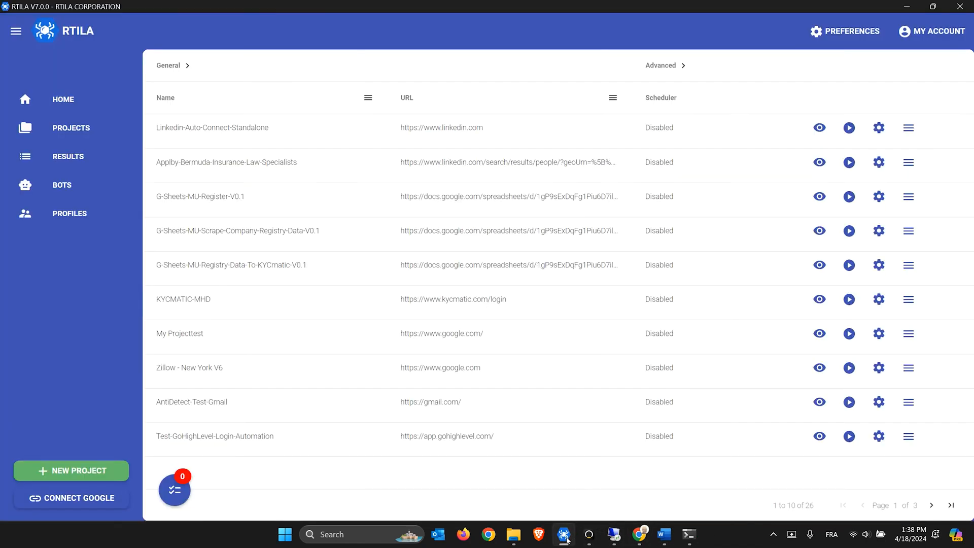
{"action": "left_click", "coordinate": [851, 129]}
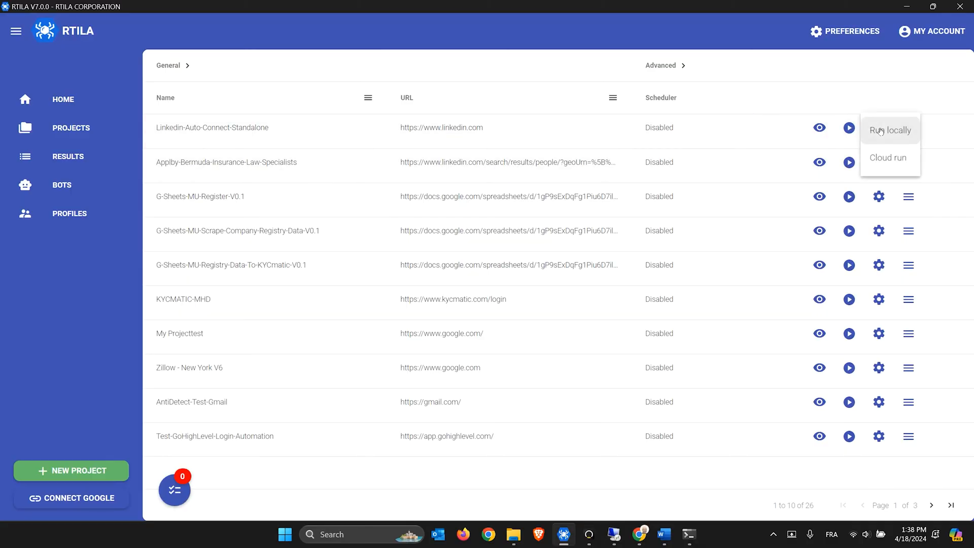
{"action": "left_click", "coordinate": [880, 131]}
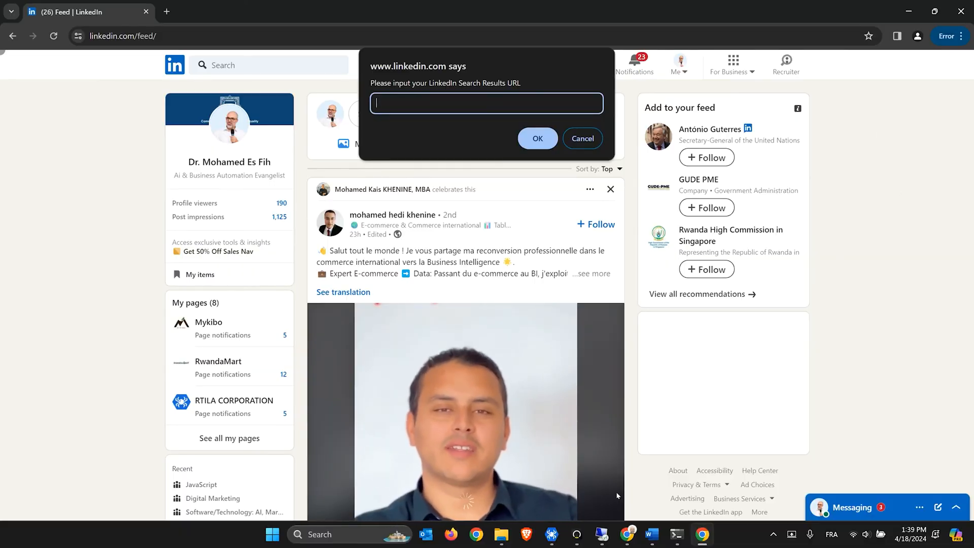
Take the LinkedIn search URL from the Word document and paste it into the URL prompt
{"action": "left_click", "coordinate": [660, 537]}
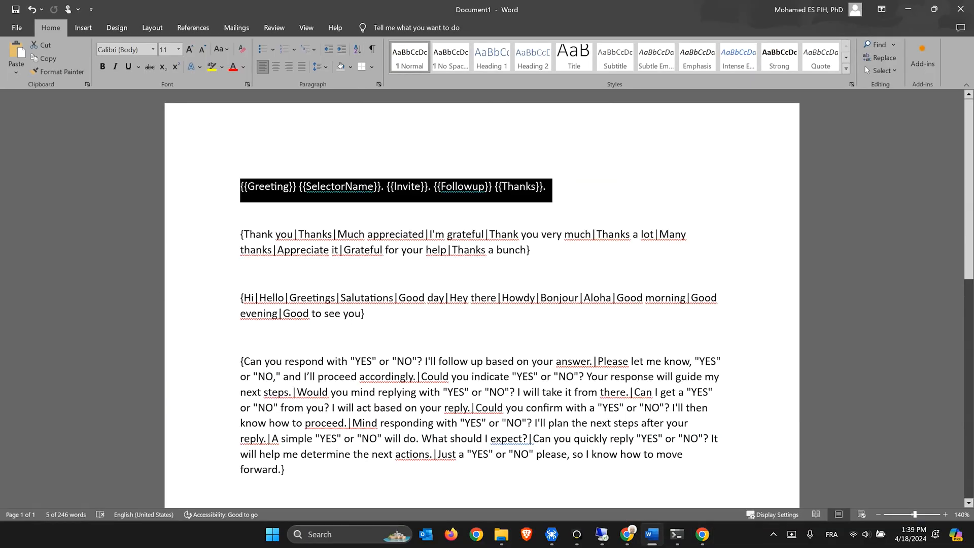
{"action": "left_click", "coordinate": [482, 274]}
{"action": "scroll", "coordinate": [482, 299], "scroll_direction": "down", "scroll_amount": 5}
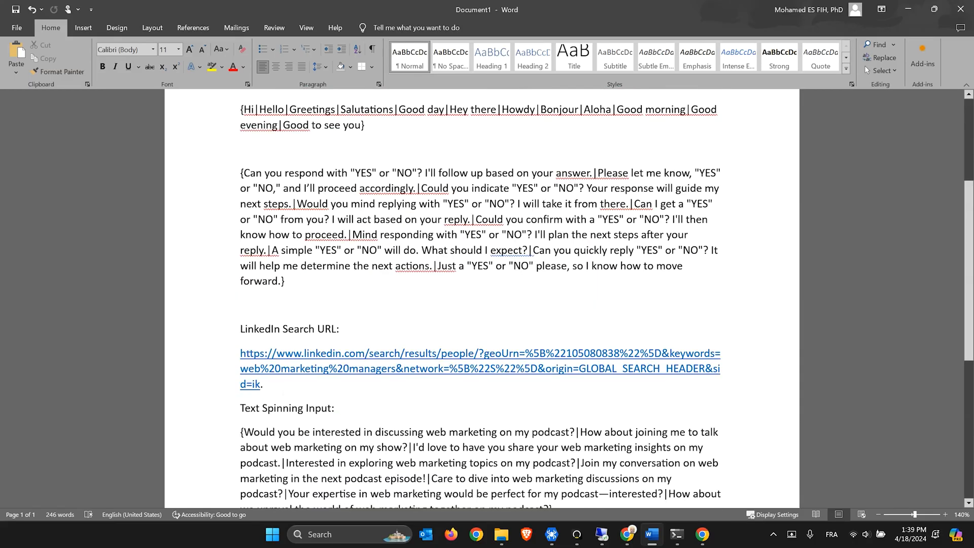
{"action": "triple_click", "coordinate": [251, 374]}
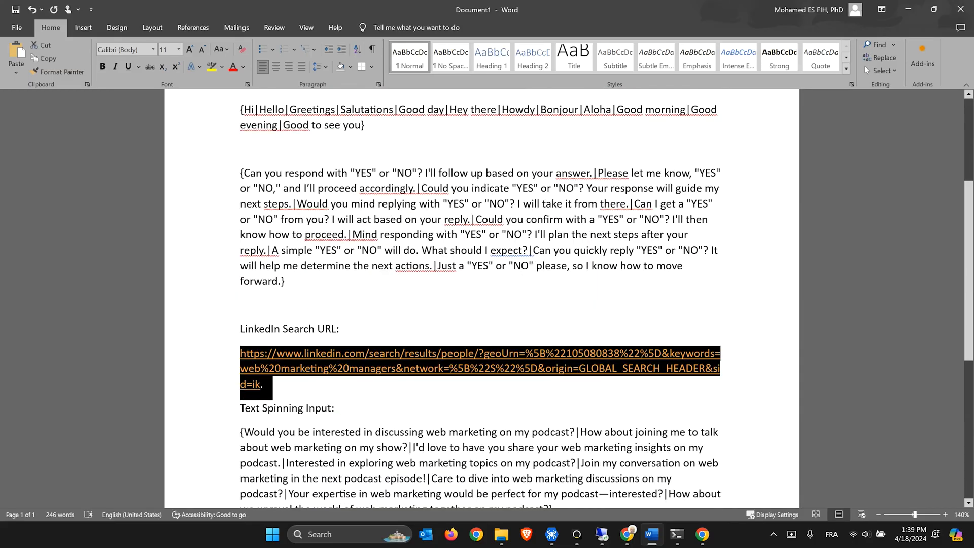
{"action": "left_click", "coordinate": [703, 534]}
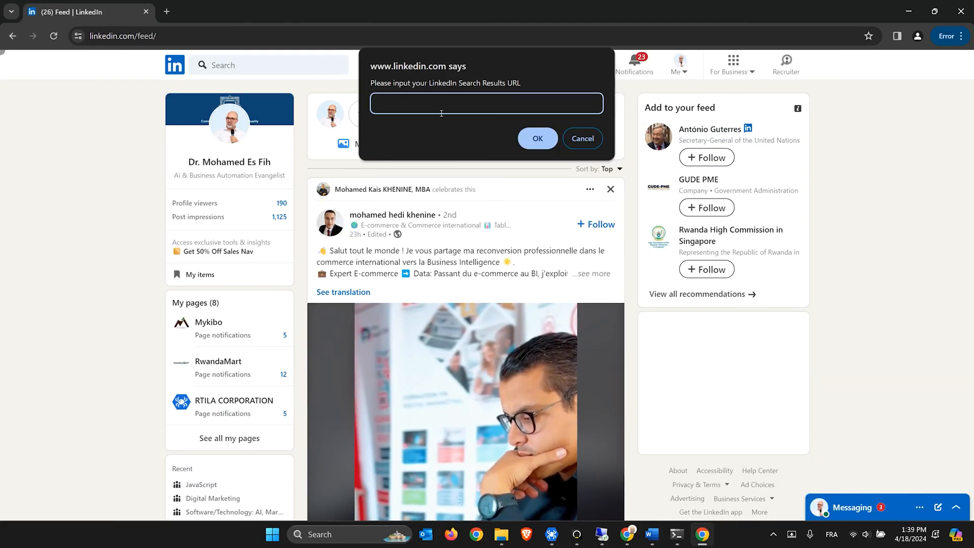
{"action": "key", "text": "ctrl+v"}
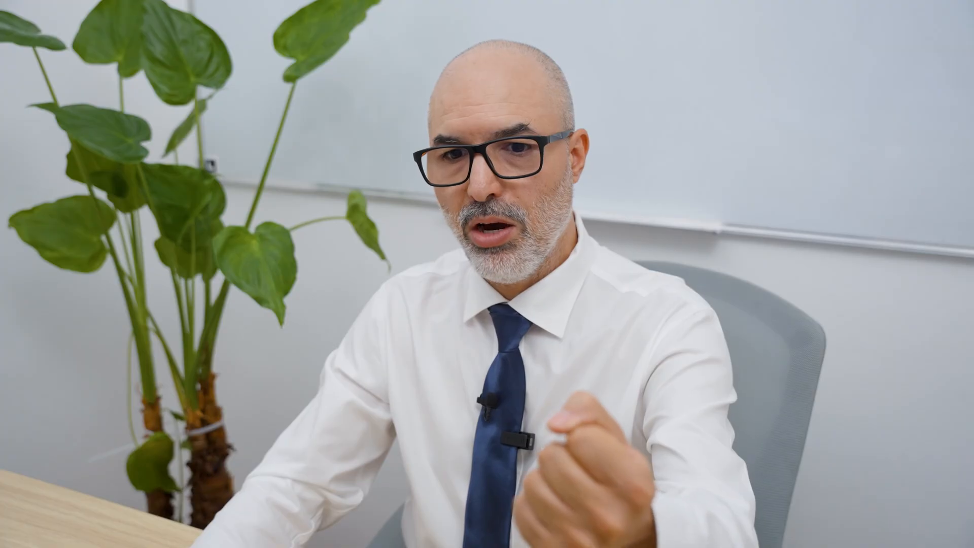
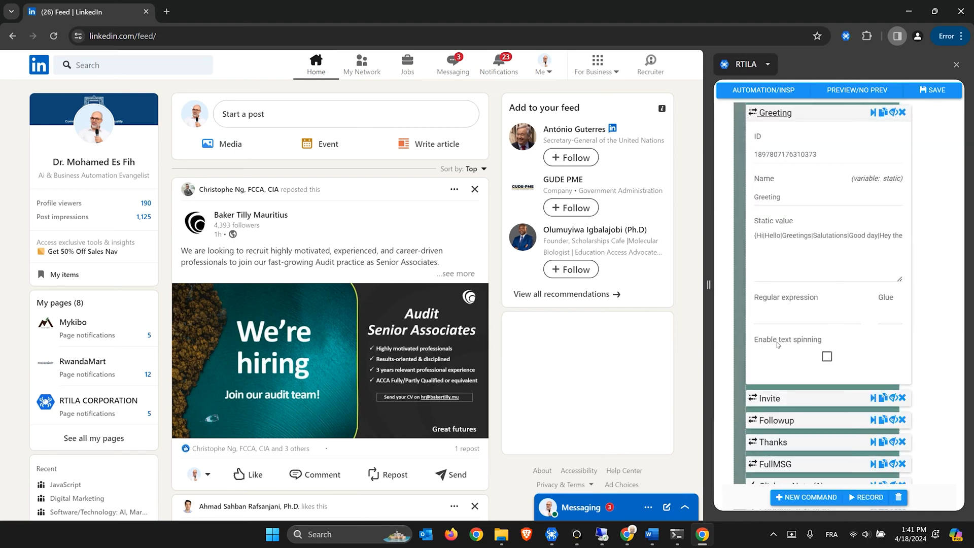
Enable text spinning for the Greeting, Invite and Followup variables
{"action": "left_click", "coordinate": [827, 357]}
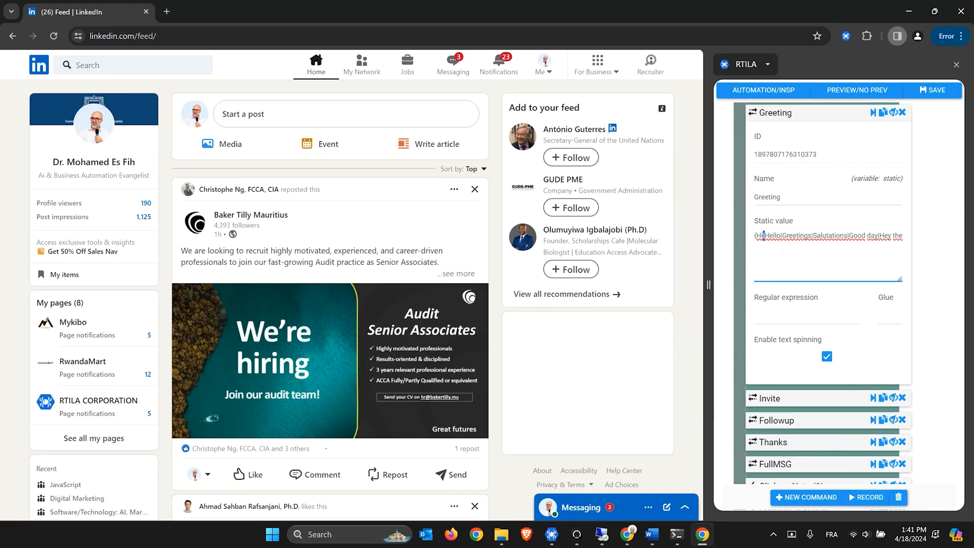
{"action": "scroll", "coordinate": [818, 243], "scroll_direction": "up", "scroll_amount": 1}
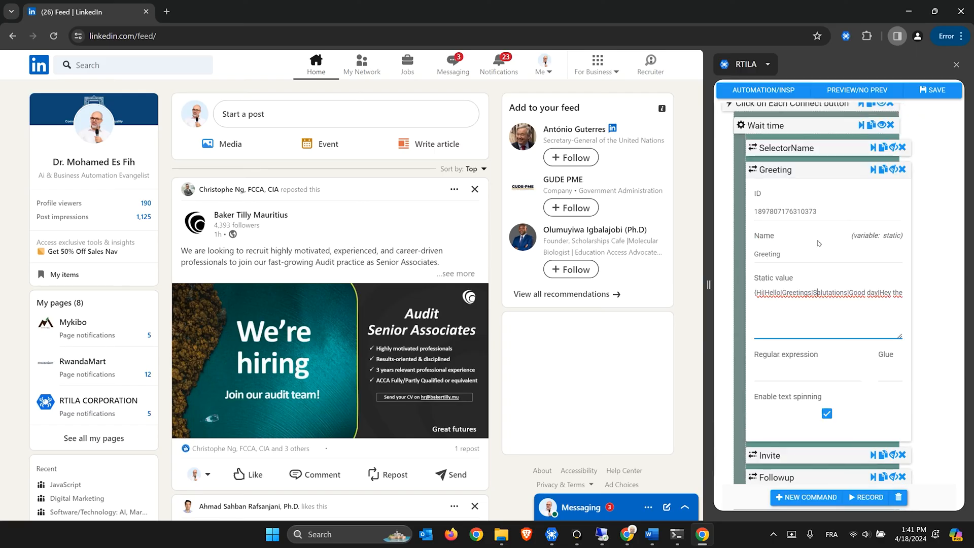
{"action": "left_click", "coordinate": [786, 175]}
{"action": "left_click", "coordinate": [781, 192]}
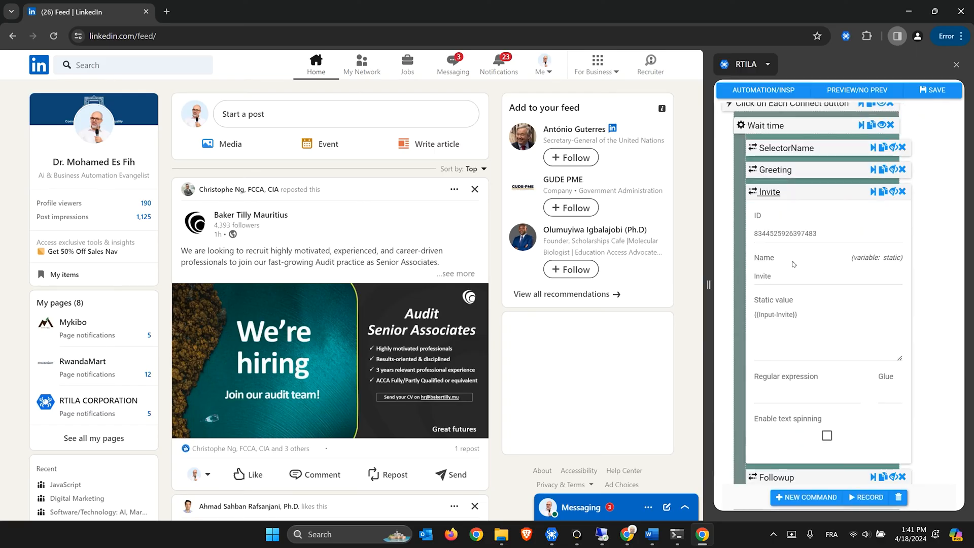
{"action": "left_click", "coordinate": [828, 435]}
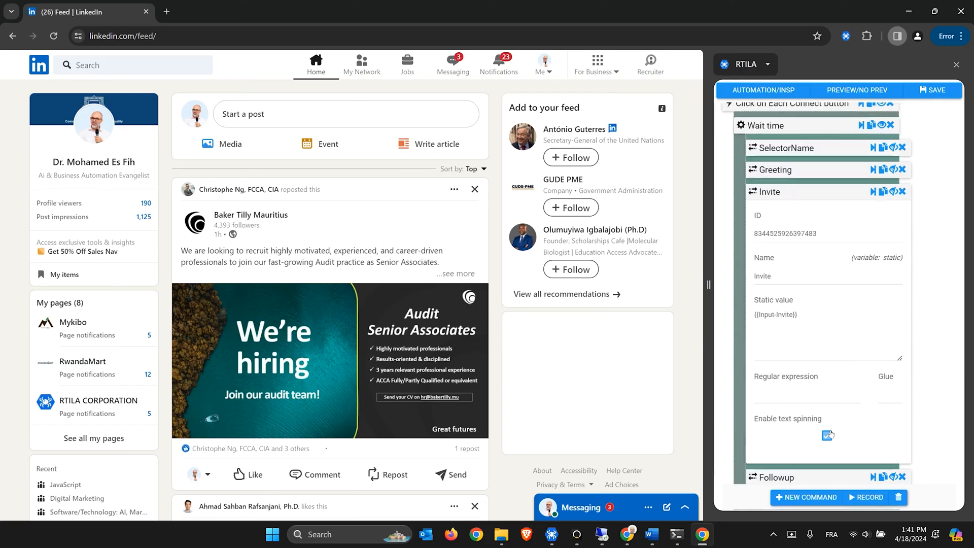
{"action": "left_click", "coordinate": [770, 197]}
{"action": "left_click", "coordinate": [776, 214]}
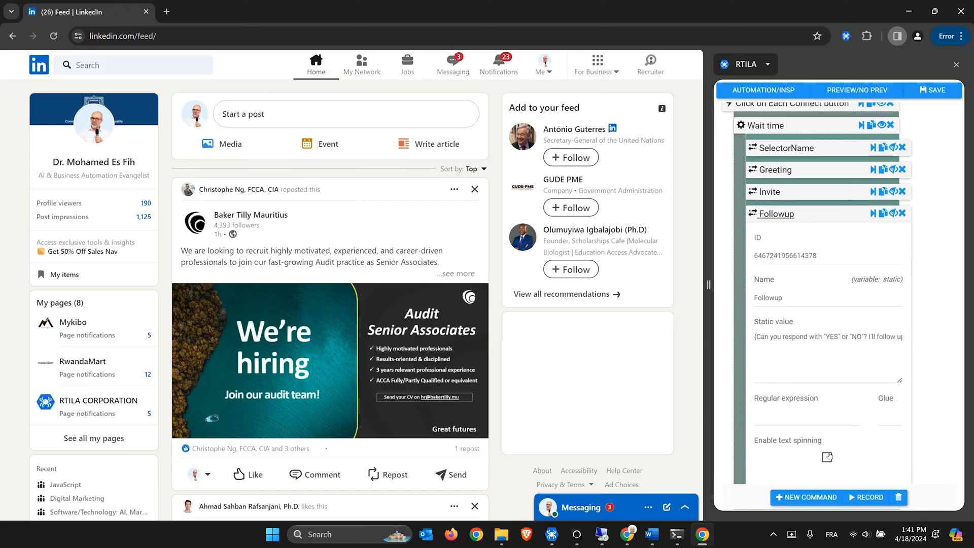
{"action": "left_click", "coordinate": [827, 458]}
{"action": "left_click", "coordinate": [785, 218]}
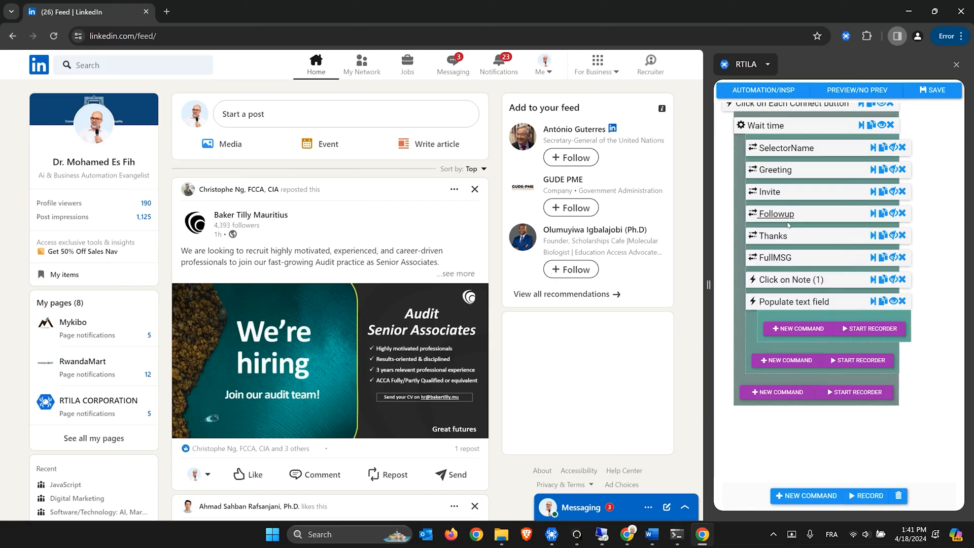
Enable text spinning for Thanks and review FullMSG's combined placeholder message
{"action": "scroll", "coordinate": [784, 213], "scroll_direction": "down", "scroll_amount": 1}
{"action": "left_click", "coordinate": [785, 183]}
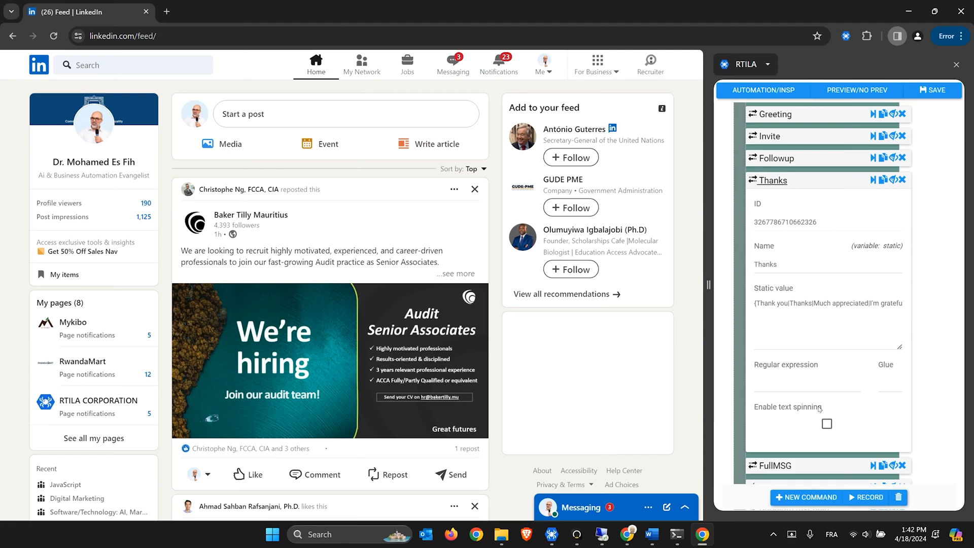
{"action": "left_click", "coordinate": [827, 424]}
{"action": "left_click", "coordinate": [780, 182]}
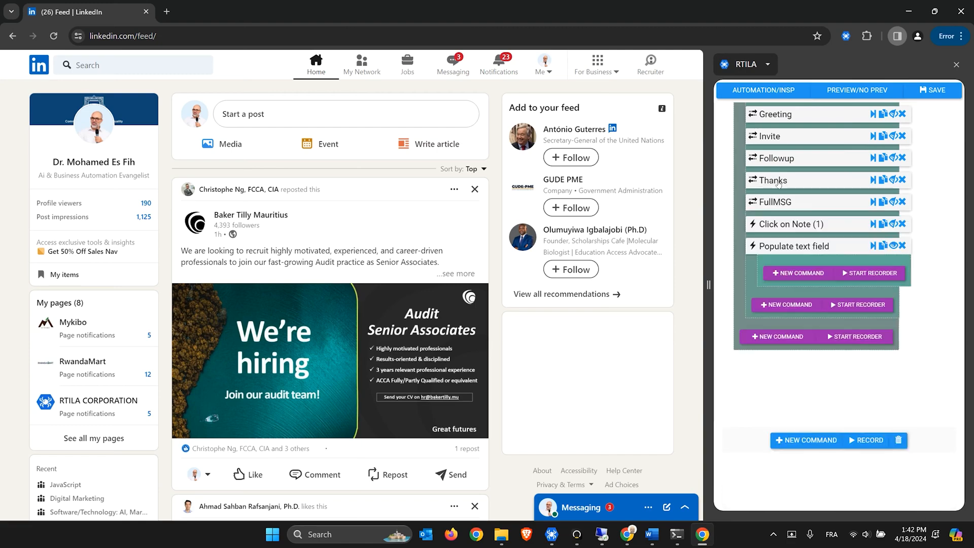
{"action": "left_click", "coordinate": [785, 203]}
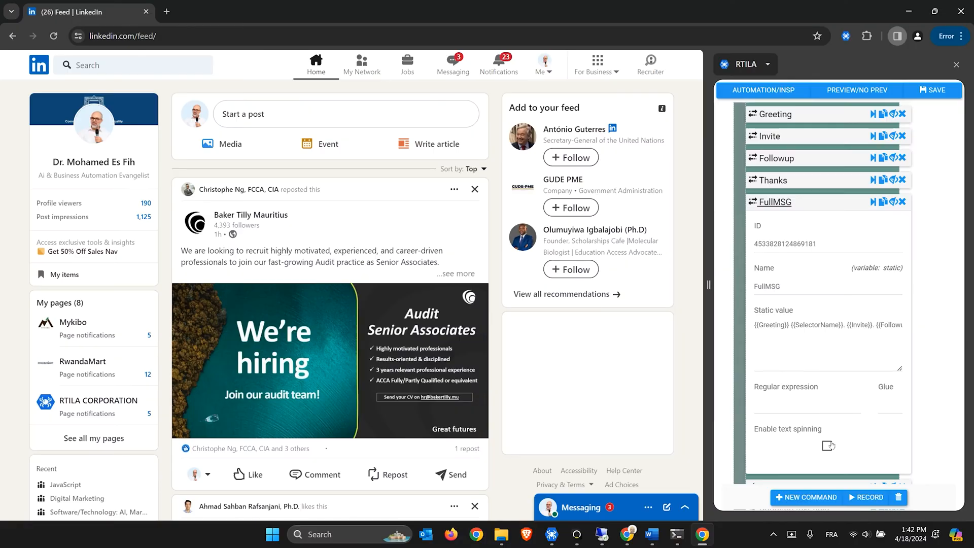
{"action": "left_click", "coordinate": [774, 203]}
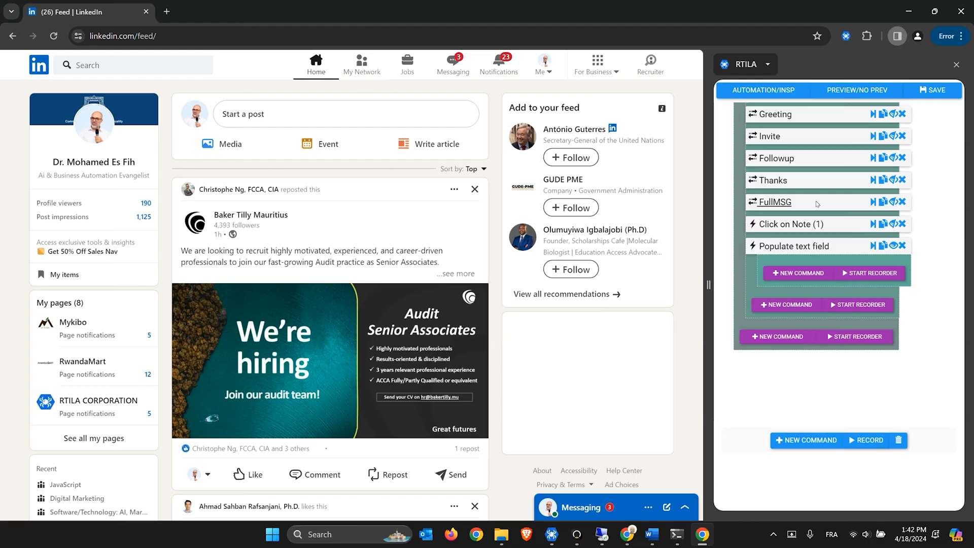
Save the project and run Linkedin-Auto-Connect-Standalone locally
{"action": "left_click", "coordinate": [932, 100]}
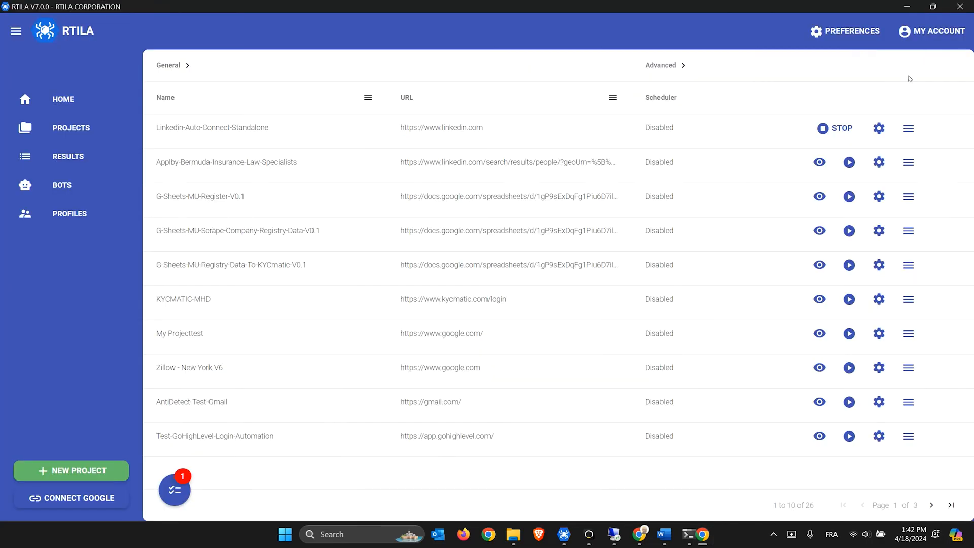
{"action": "left_click", "coordinate": [851, 131]}
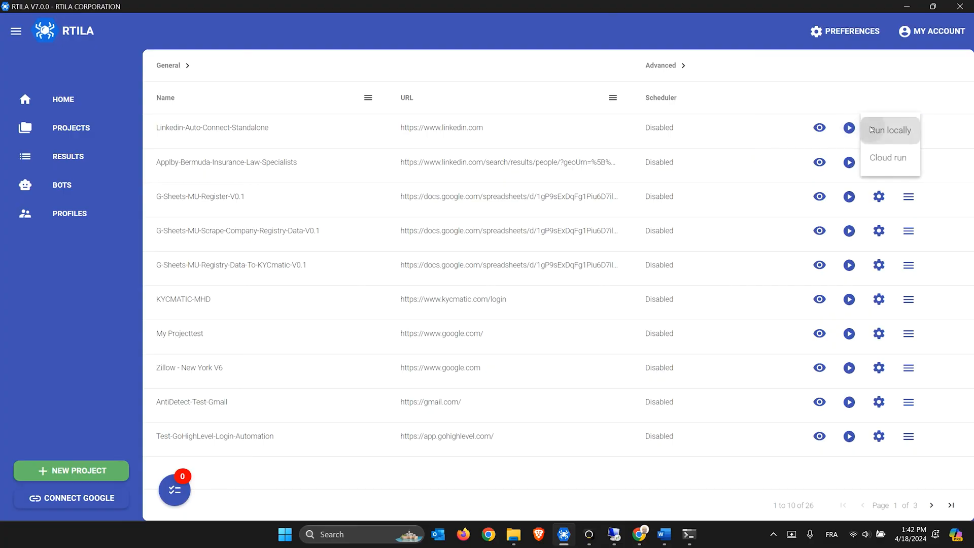
{"action": "left_click", "coordinate": [868, 129]}
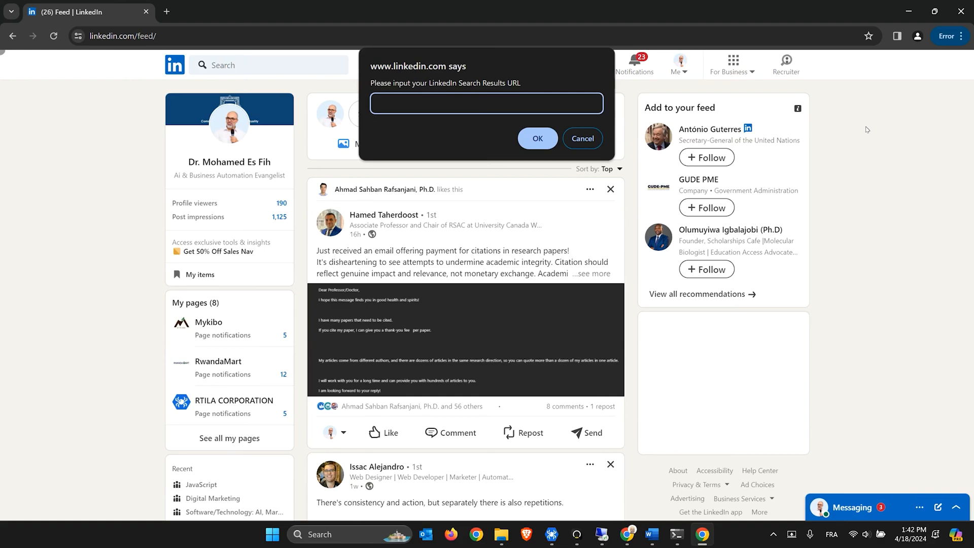
Copy the LinkedIn search URL from Word and submit it in the bot's prompt
{"action": "left_click", "coordinate": [652, 534]}
{"action": "left_click", "coordinate": [251, 258]}
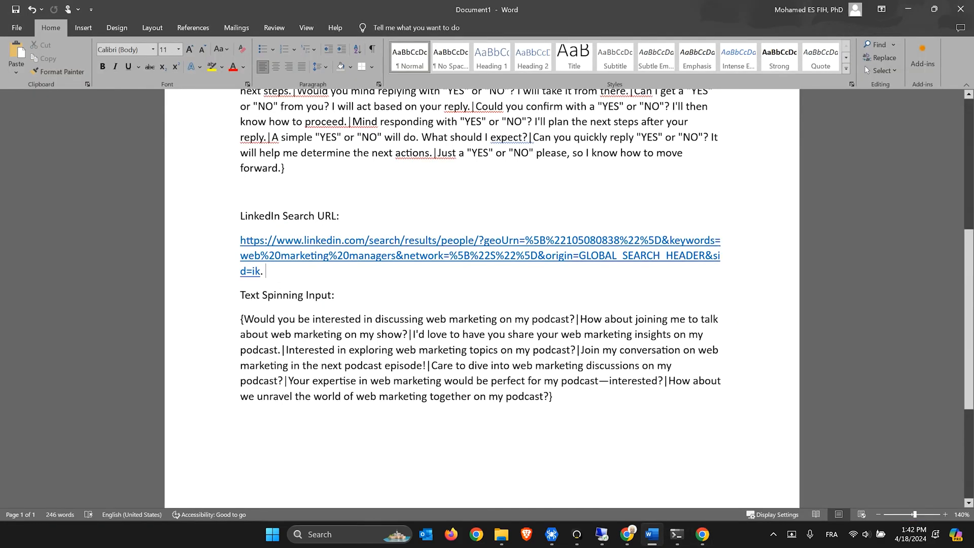
{"action": "triple_click", "coordinate": [250, 258]}
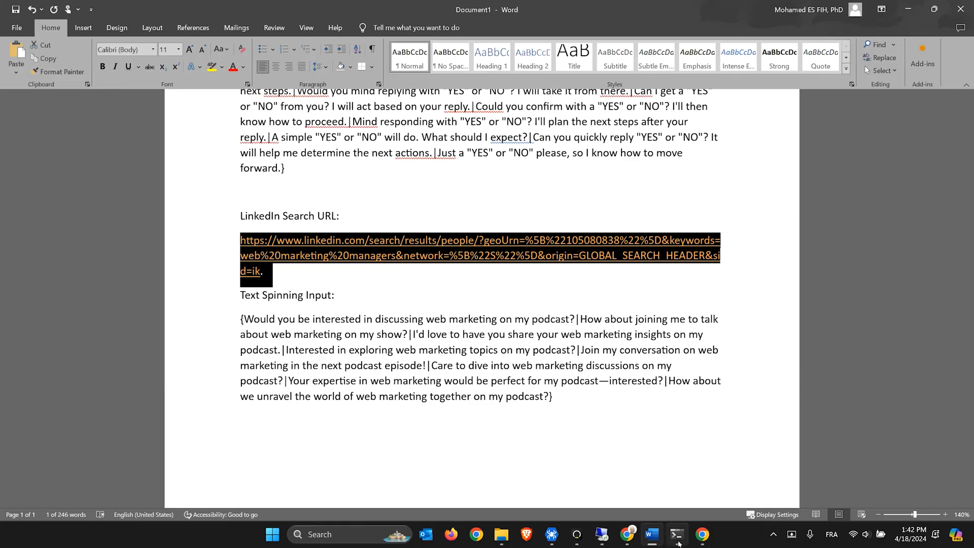
{"action": "left_click", "coordinate": [702, 534]}
{"action": "key", "text": "ctrl+v"}
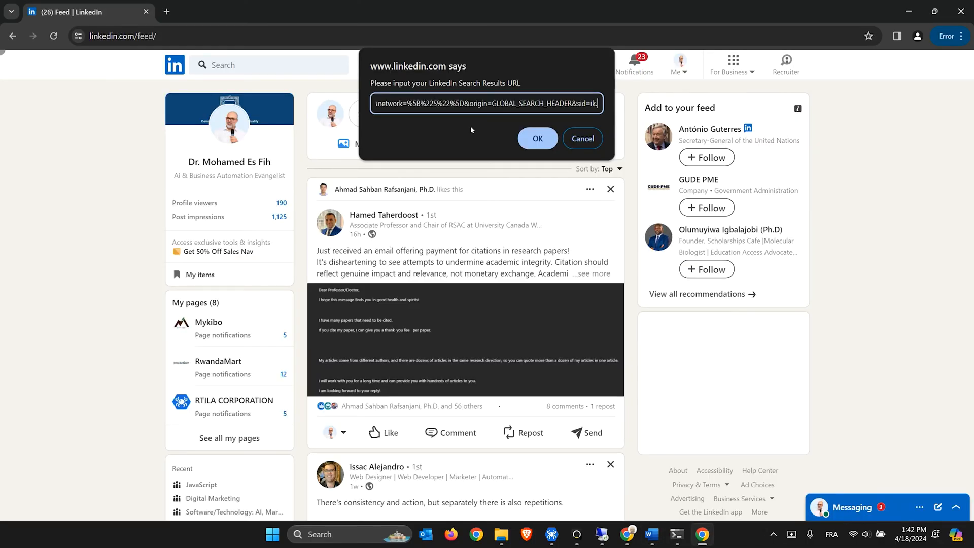
{"action": "left_click", "coordinate": [535, 142]}
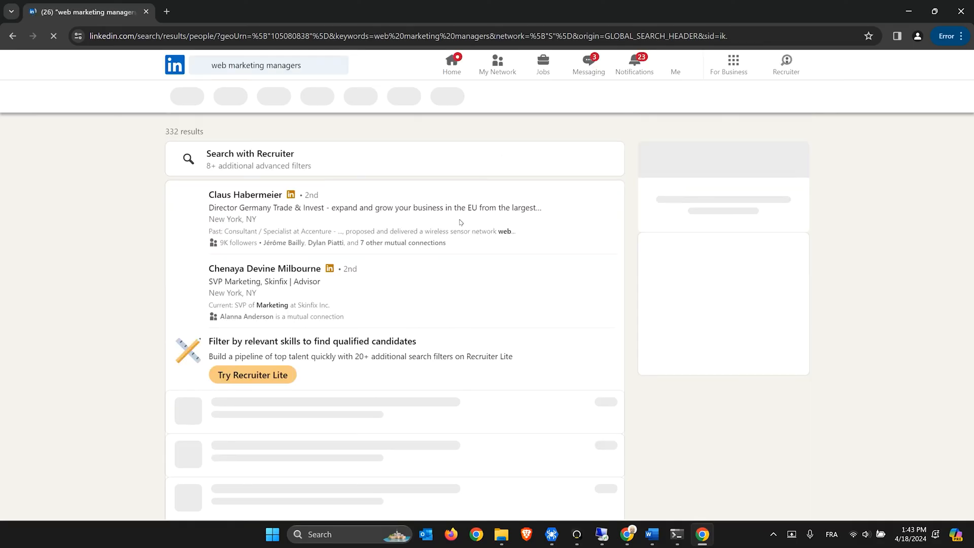
Copy the Text Spinning Input paragraph from Word and return to LinkedIn
{"action": "left_click", "coordinate": [654, 533]}
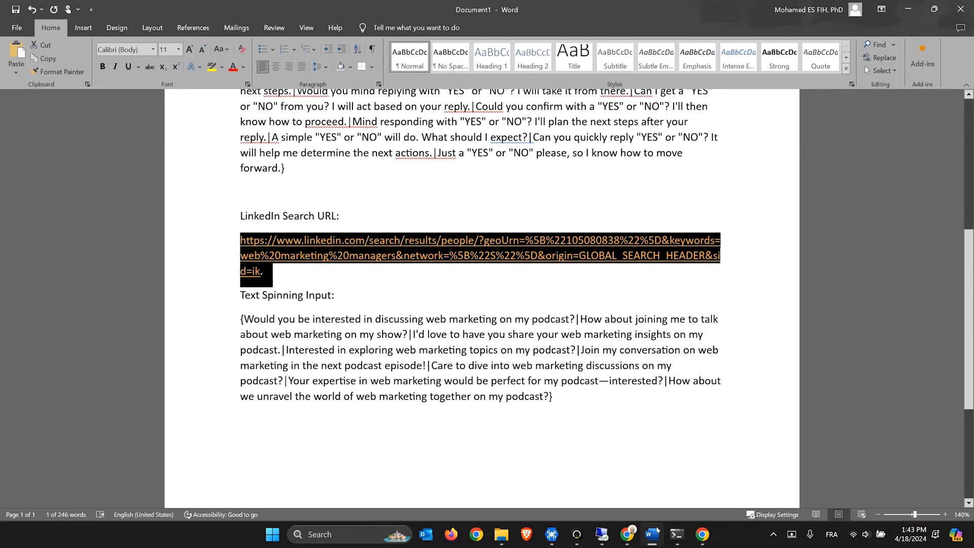
{"action": "left_click_drag", "start_coordinate": [554, 397], "coordinate": [241, 321]}
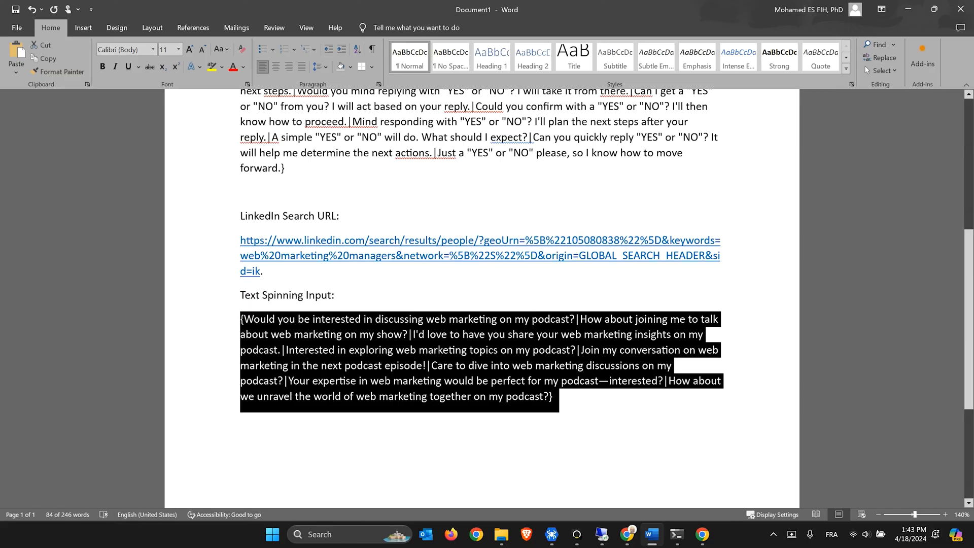
{"action": "left_click", "coordinate": [702, 533]}
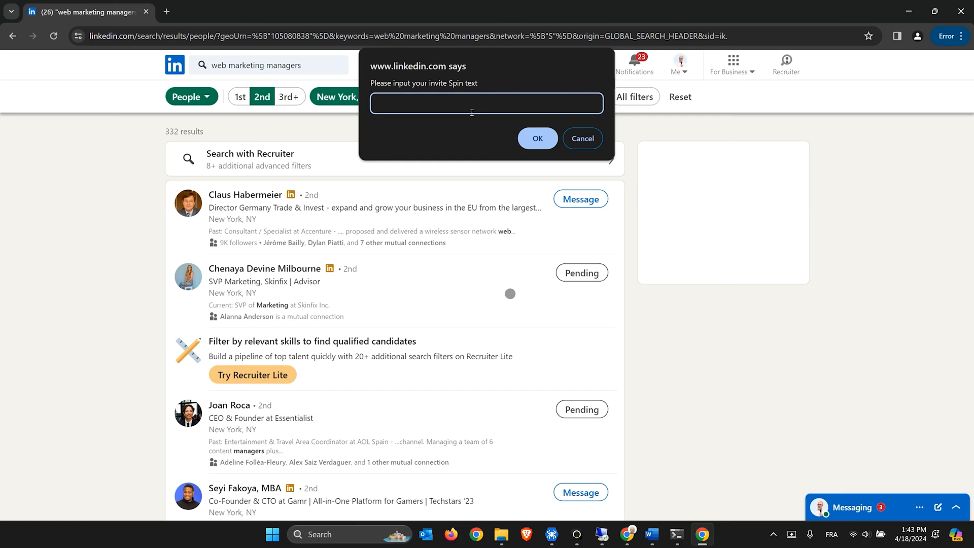
Submit the invite spintax so the bot writes the podcast invitation note
{"action": "key", "text": "ctrl+v"}
{"action": "left_click", "coordinate": [537, 143]}
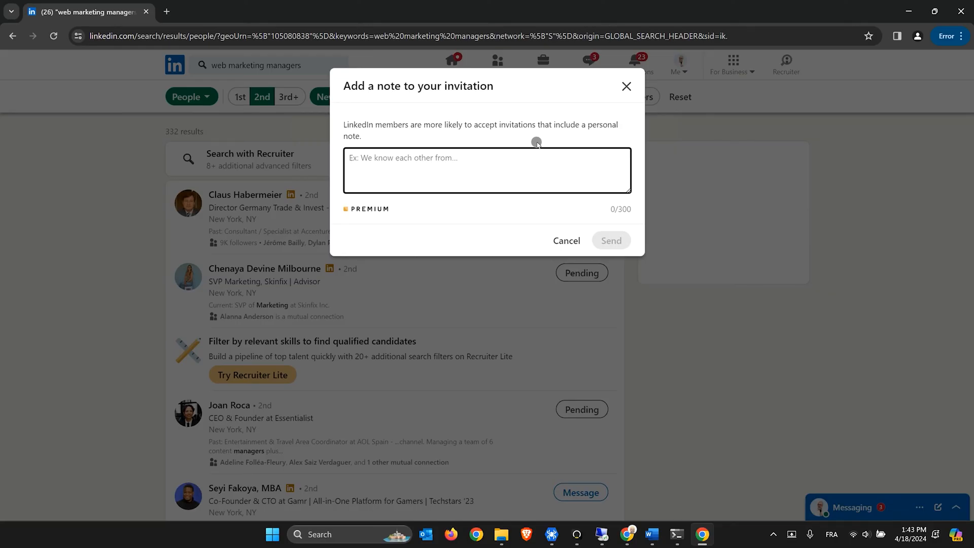
{"action": "type", "text": "Hey"}
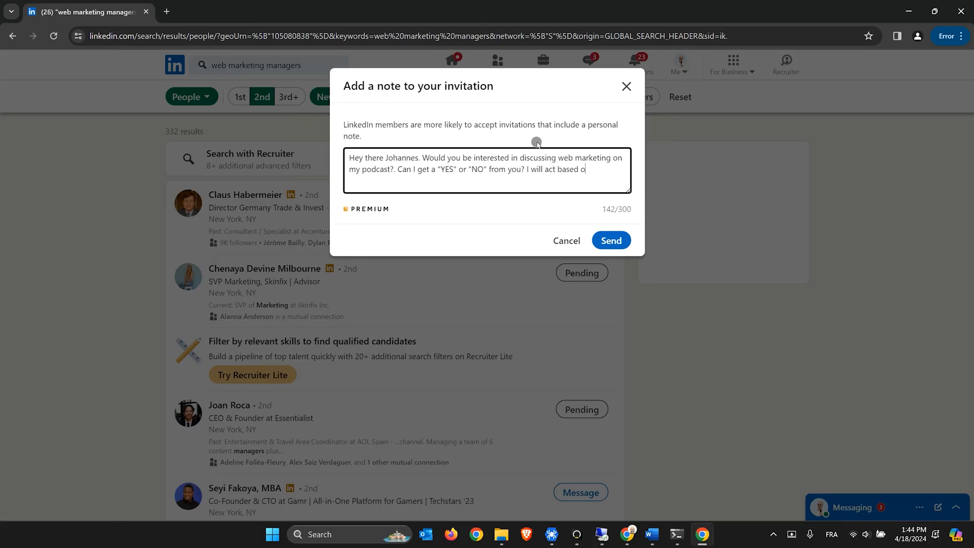
{"action": "type", "text": "ply"}
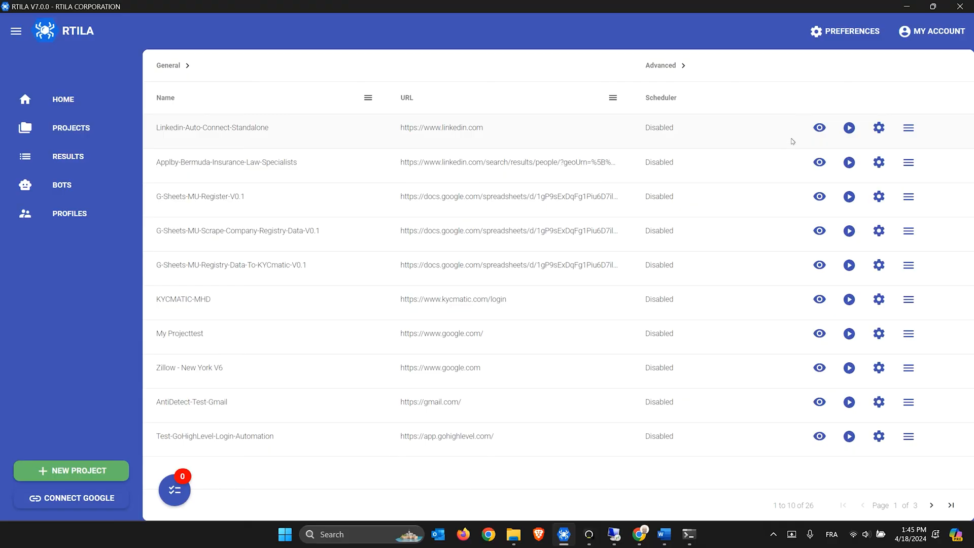
Relaunch Linkedin-Auto-Connect-Standalone to open the LinkedIn feed, then bring up Word
{"action": "left_click", "coordinate": [820, 128]}
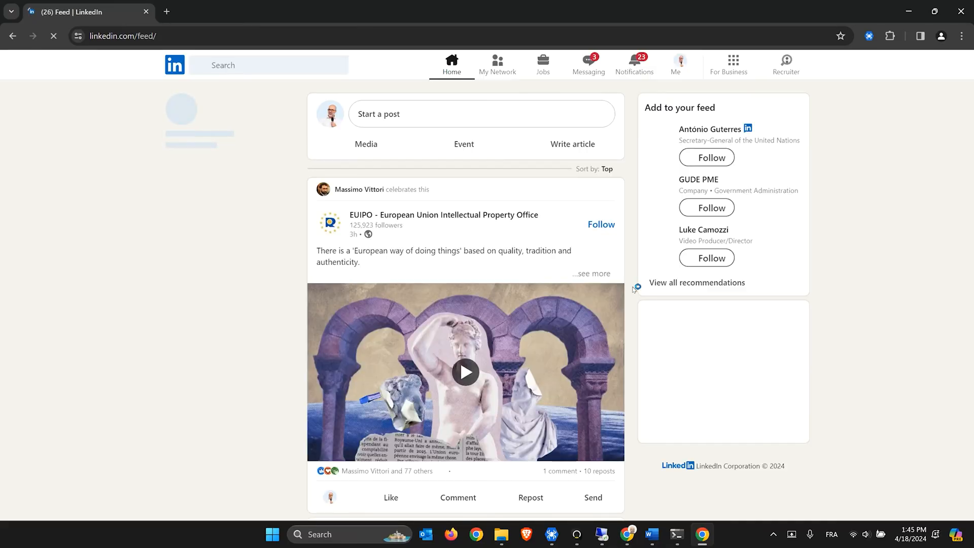
{"action": "mouse_move", "coordinate": [653, 540]}
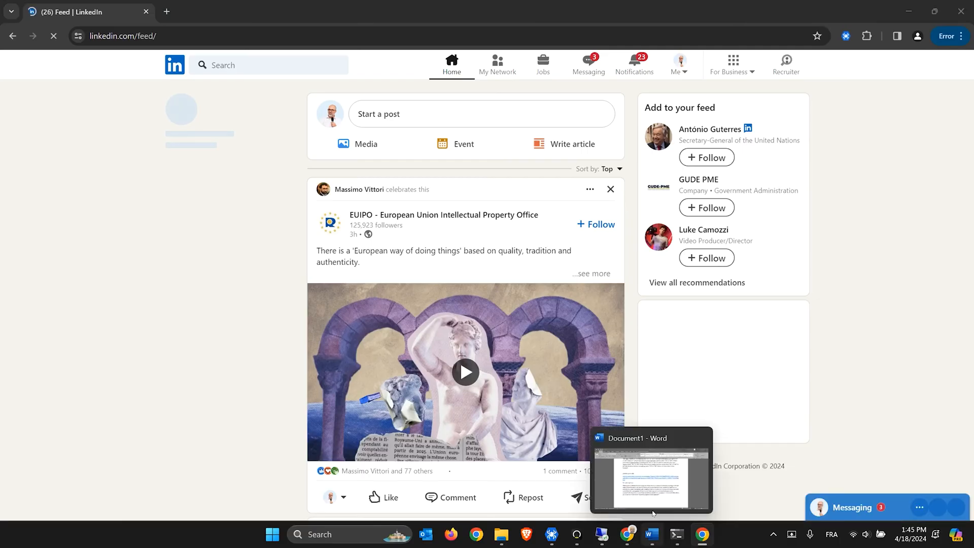
Clear the URL paragraph in Word, then open and widen RTILA's side panel in Chrome
{"action": "left_click", "coordinate": [652, 479]}
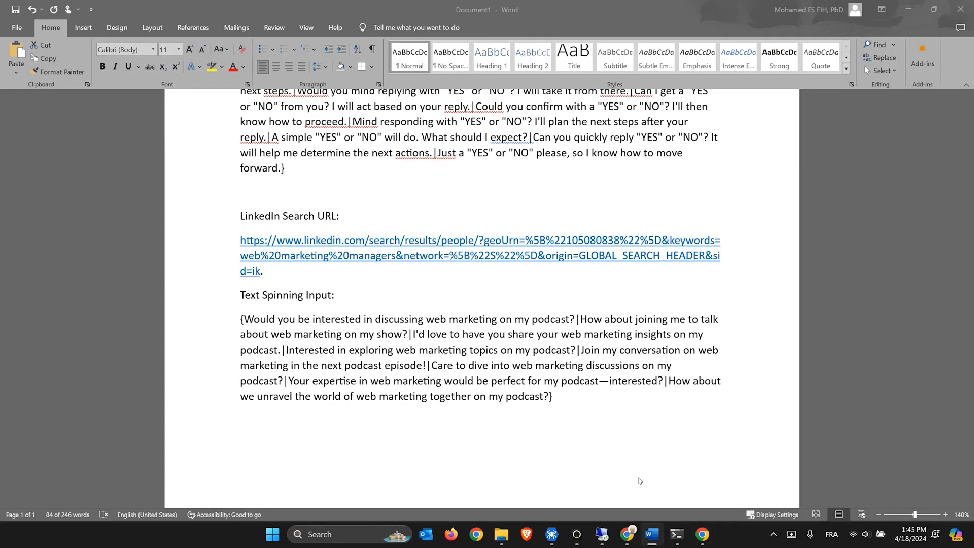
{"action": "triple_click", "coordinate": [246, 265]}
{"action": "key", "text": "ctrl+c"}
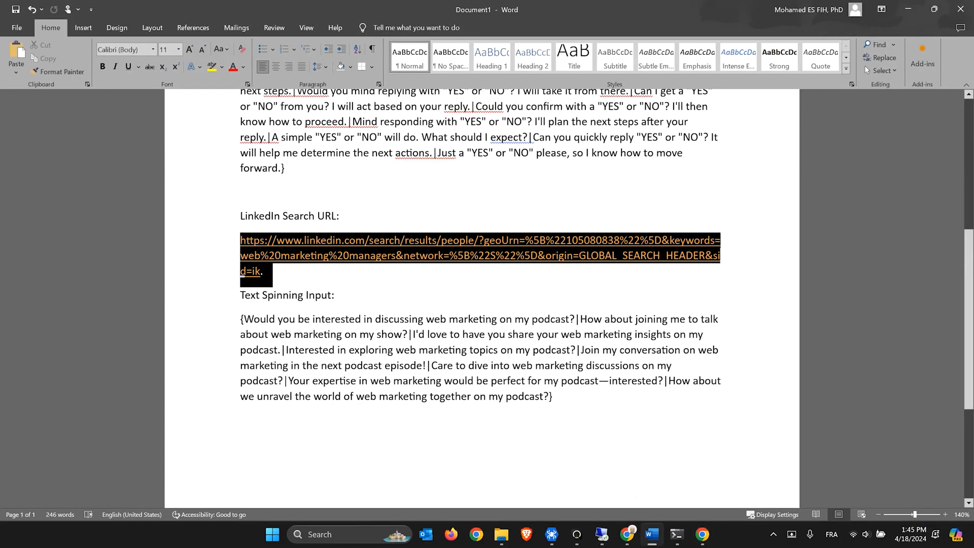
{"action": "key", "text": "BackSpace"}
{"action": "left_click", "coordinate": [702, 534]}
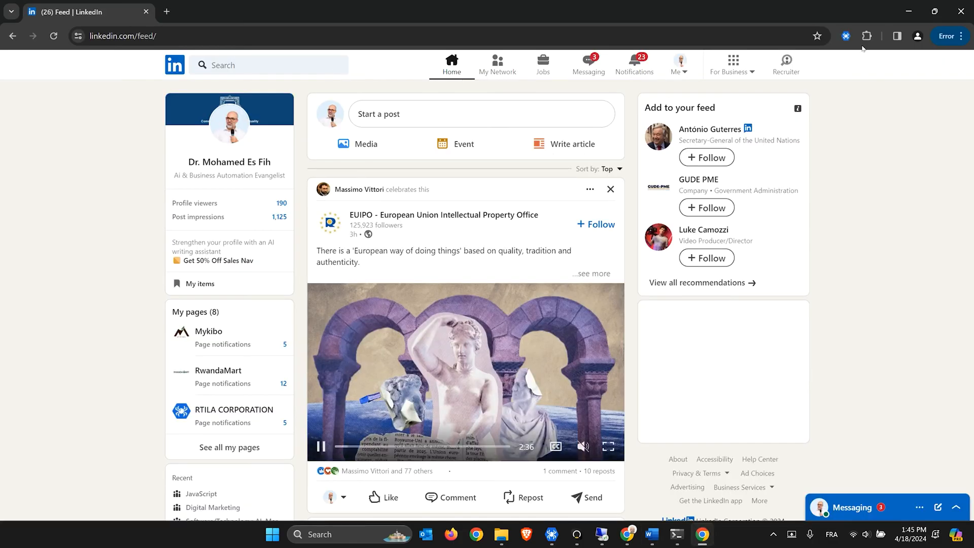
{"action": "left_click", "coordinate": [846, 36]}
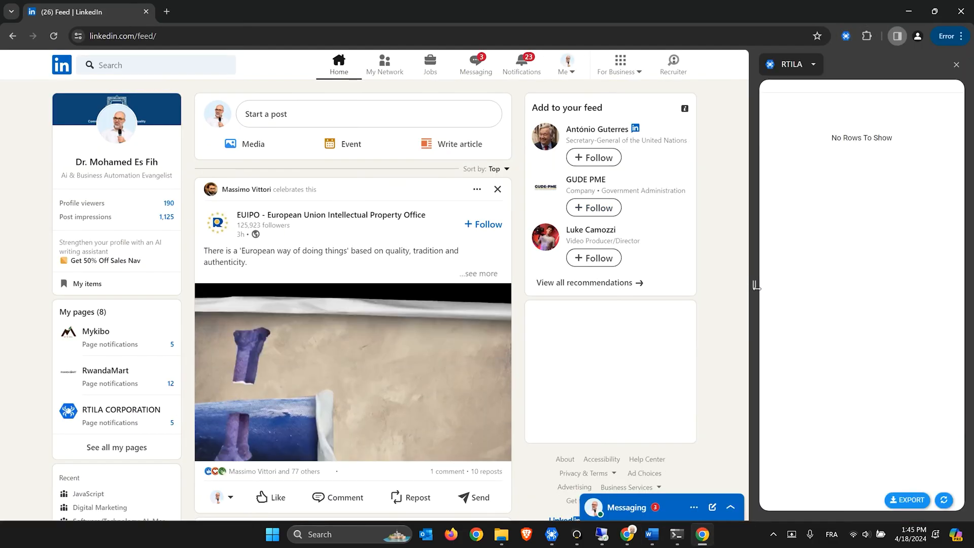
{"action": "left_click_drag", "start_coordinate": [756, 287], "coordinate": [746, 285]}
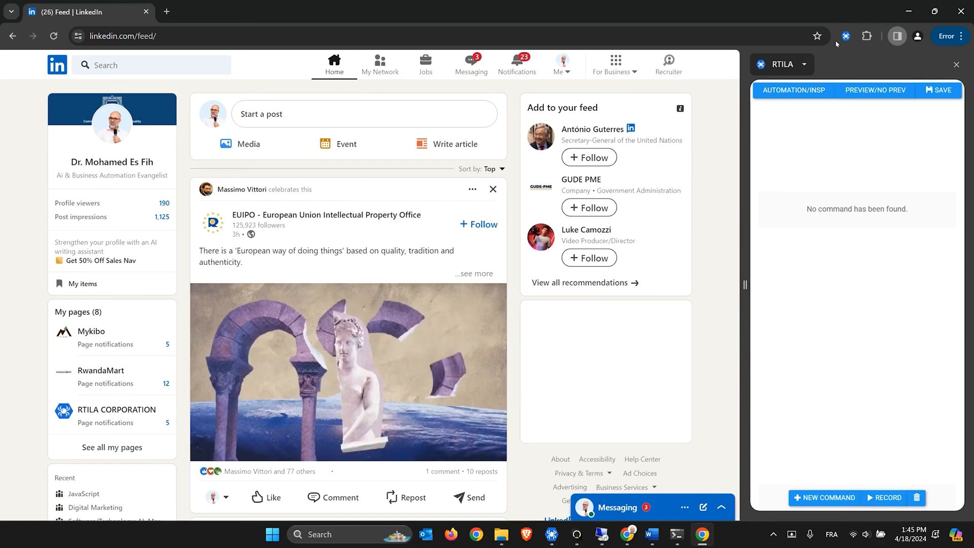
Paste the clipboard text into Chrome's address bar and submit it
{"action": "left_click", "coordinate": [204, 37]}
{"action": "key", "text": "ctrl+v"}
{"action": "key", "text": "Return"}
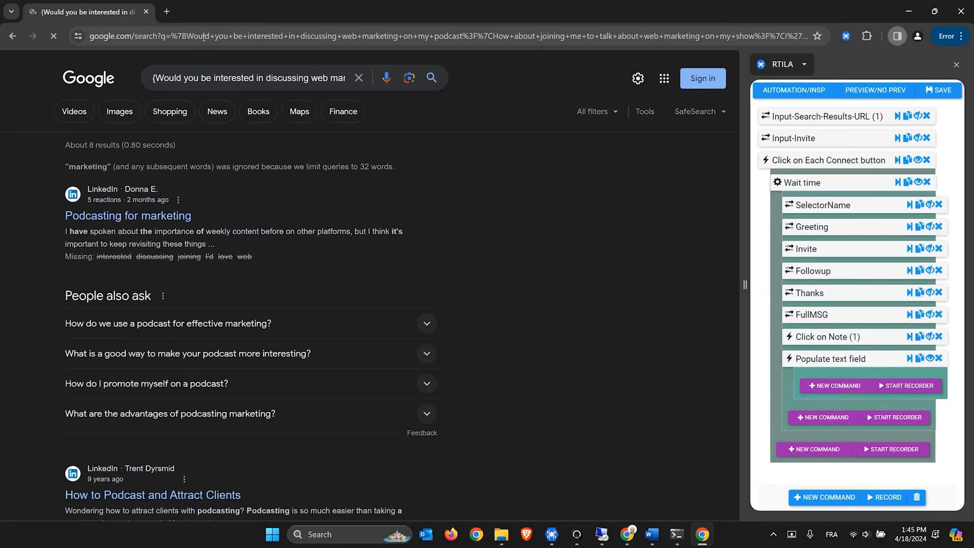
{"action": "left_click", "coordinate": [204, 37]}
{"action": "key", "text": "ctrl+v"}
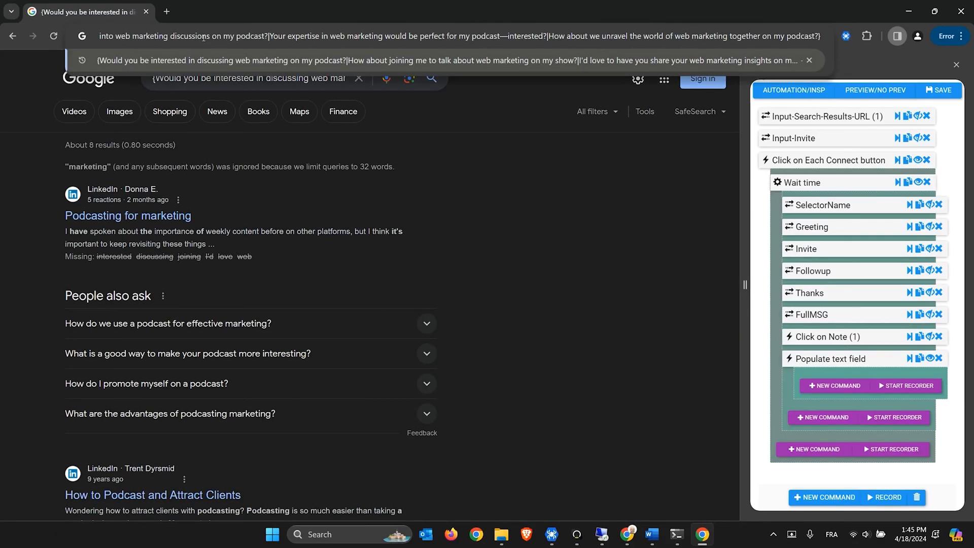
{"action": "key", "text": "Return"}
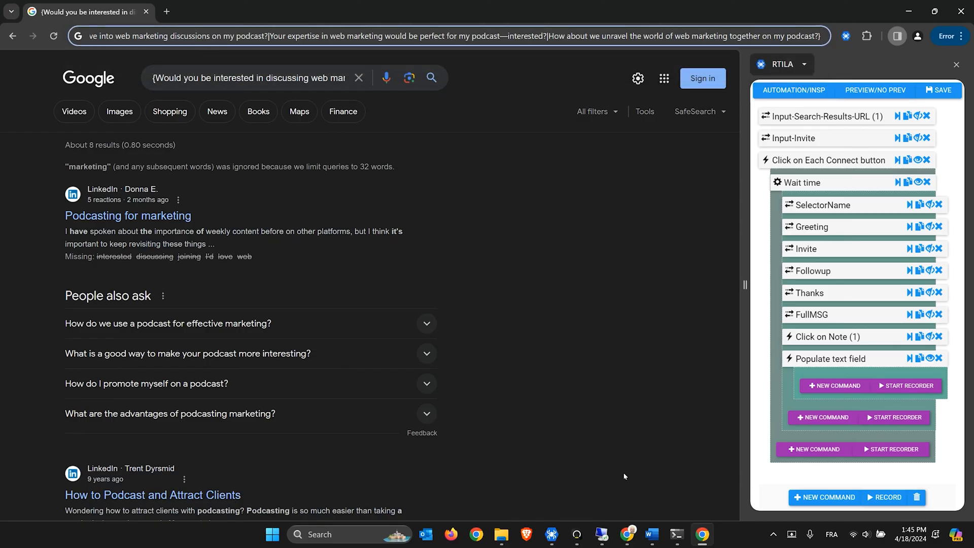
Paste the LinkedIn search URL under 'LinkedIn Search URL:' in Word
{"action": "left_click", "coordinate": [652, 534]}
{"action": "scroll", "coordinate": [482, 299], "scroll_direction": "up", "scroll_amount": 3}
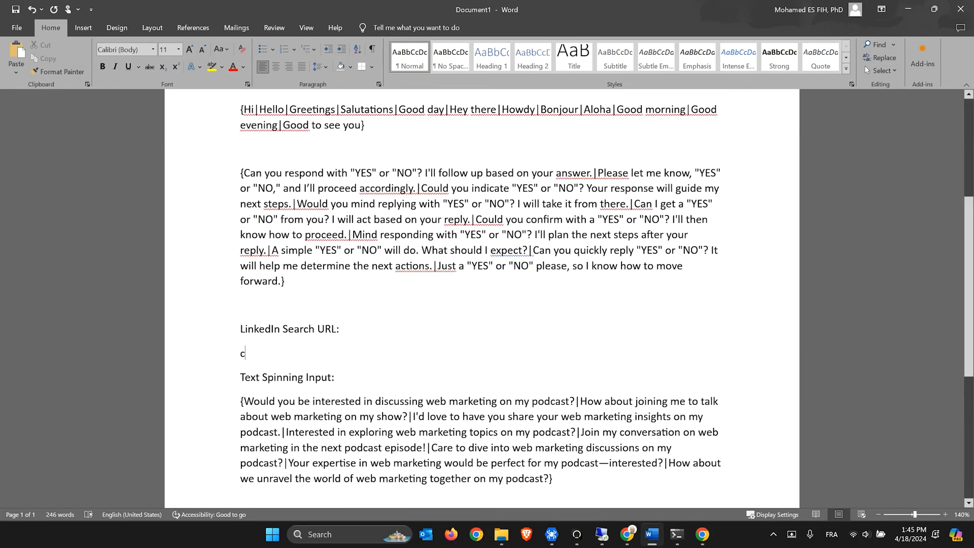
{"action": "key", "text": "BackSpace"}
{"action": "key", "text": "ctrl+v"}
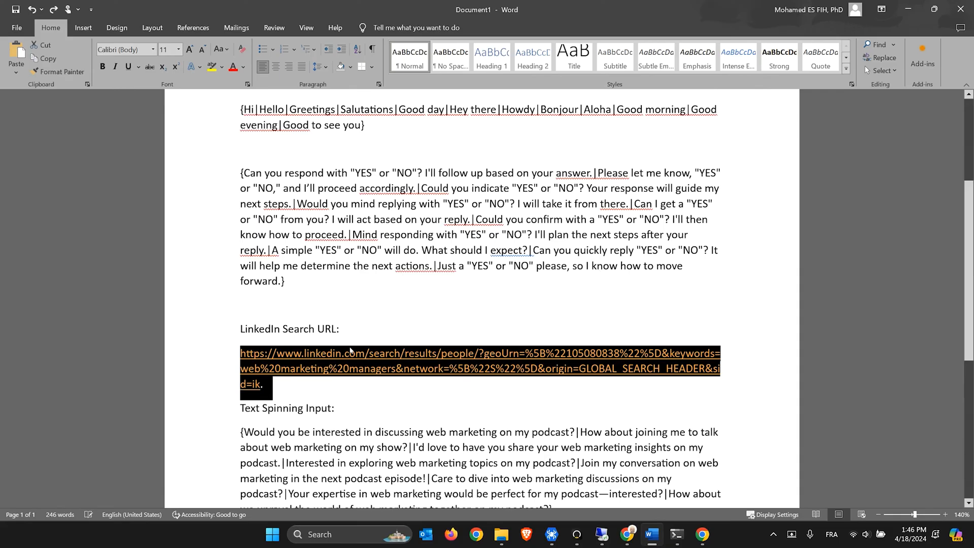
{"action": "right_click", "coordinate": [325, 372]}
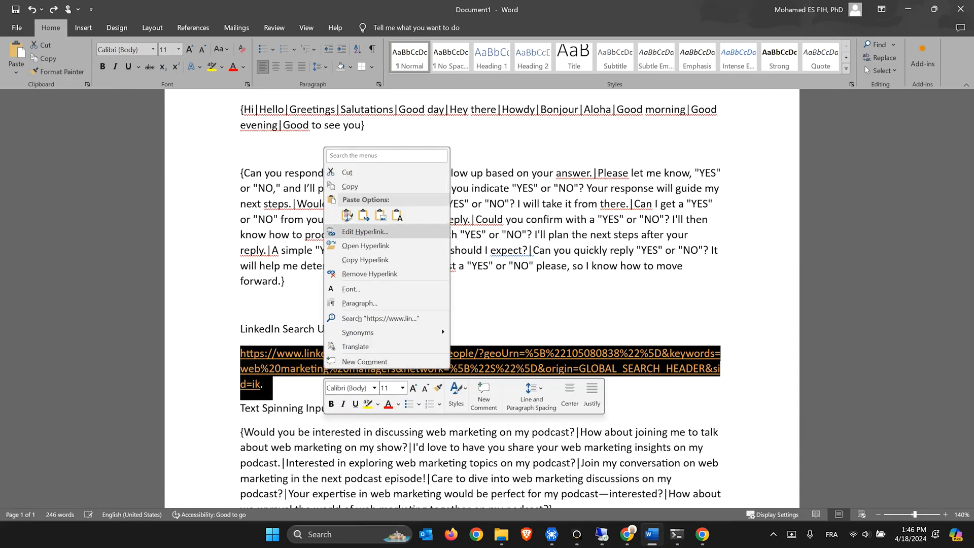
{"action": "key", "text": "Escape"}
Load the web marketing managers people search (822 results) from that URL in Chrome
{"action": "left_click", "coordinate": [703, 534]}
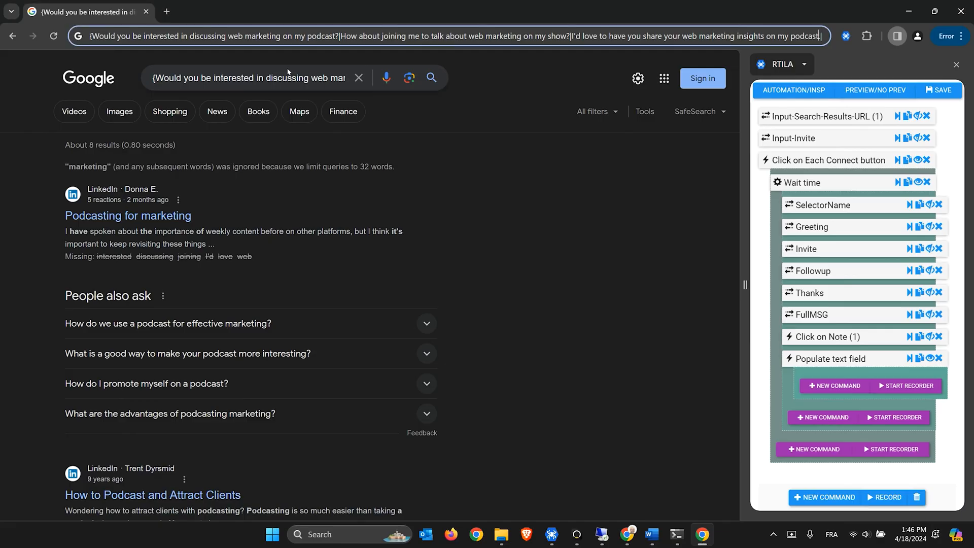
{"action": "key", "text": "ctrl+a"}
{"action": "key", "text": "ctrl+v"}
{"action": "key", "text": "Return"}
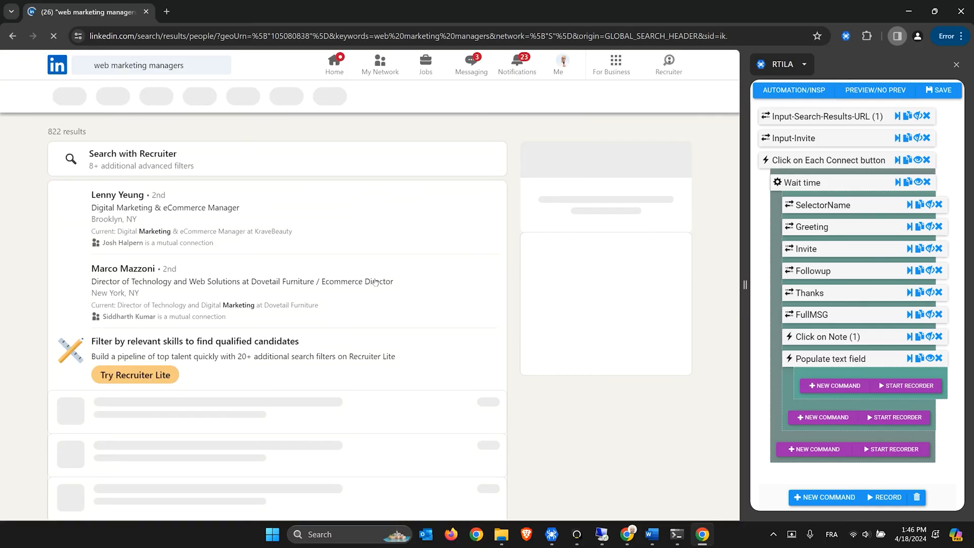
Start an invitation with a note to a New York co-founder and open Populate text field
{"action": "scroll", "coordinate": [377, 236], "scroll_direction": "down", "scroll_amount": 1}
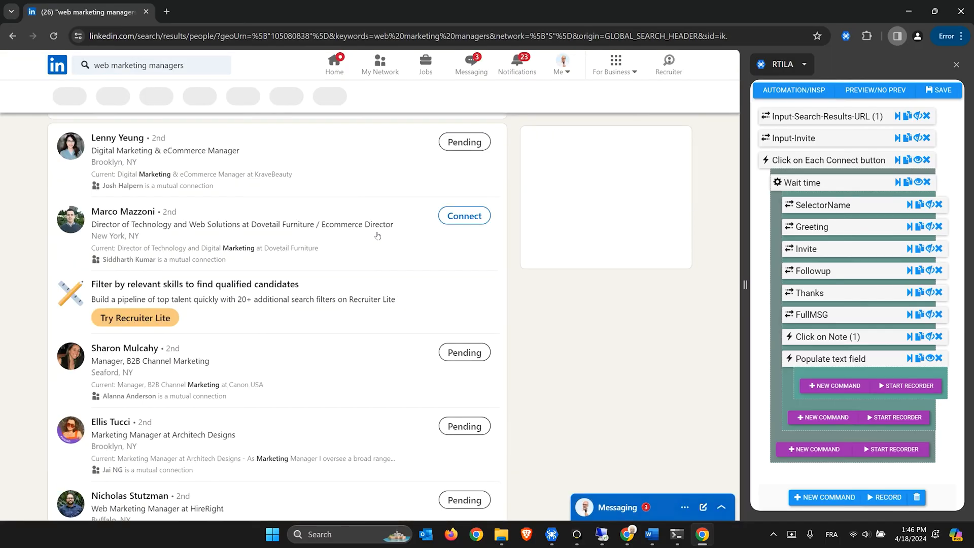
{"action": "scroll", "coordinate": [378, 236], "scroll_direction": "down", "scroll_amount": 5}
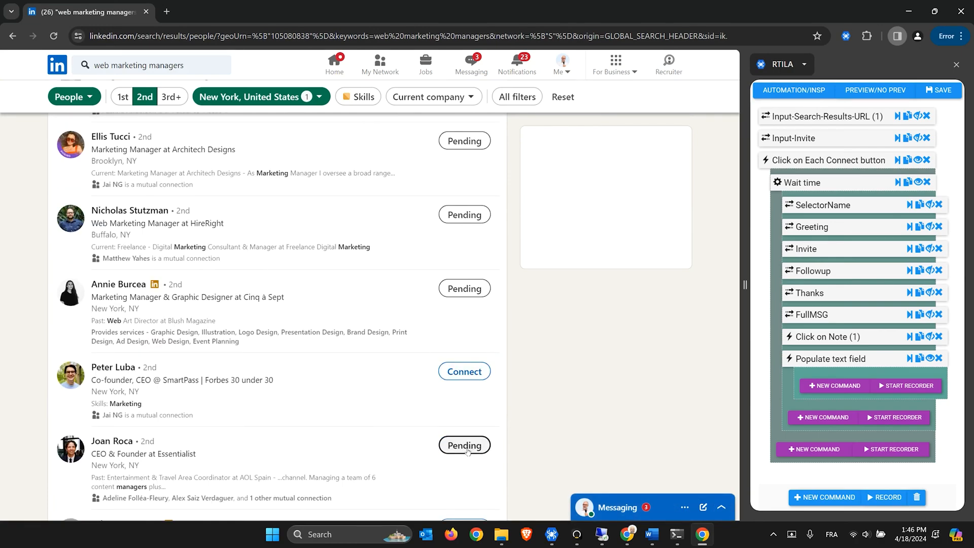
{"action": "left_click", "coordinate": [450, 374]}
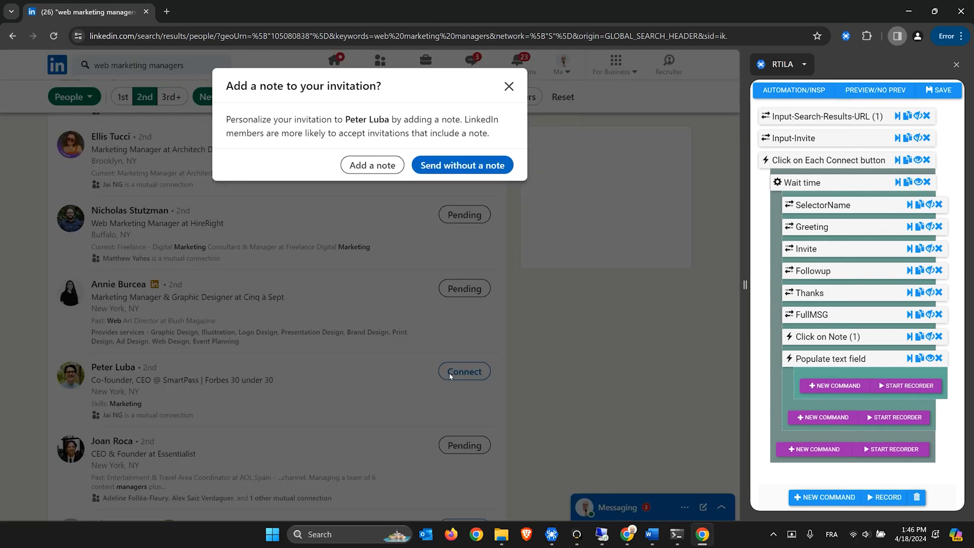
{"action": "left_click", "coordinate": [372, 164]}
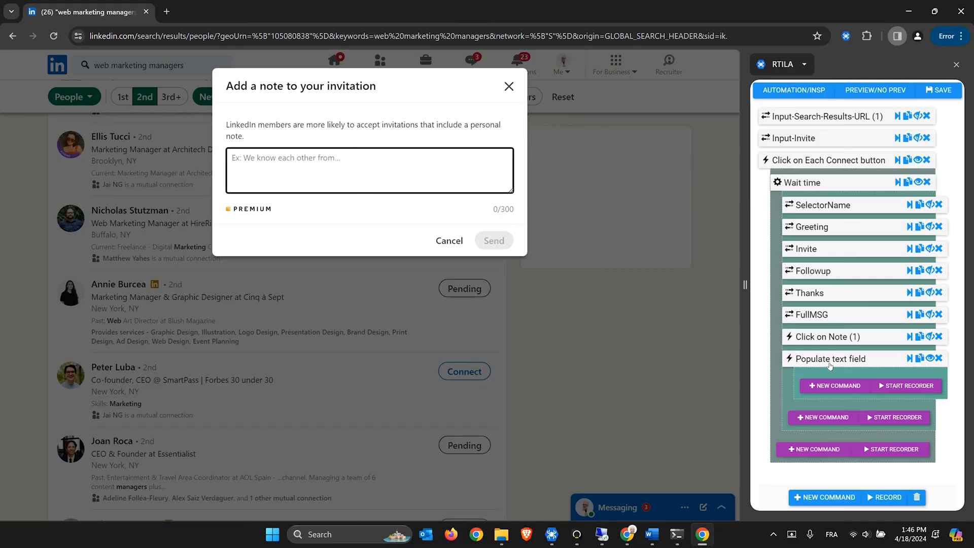
{"action": "left_click", "coordinate": [828, 361]}
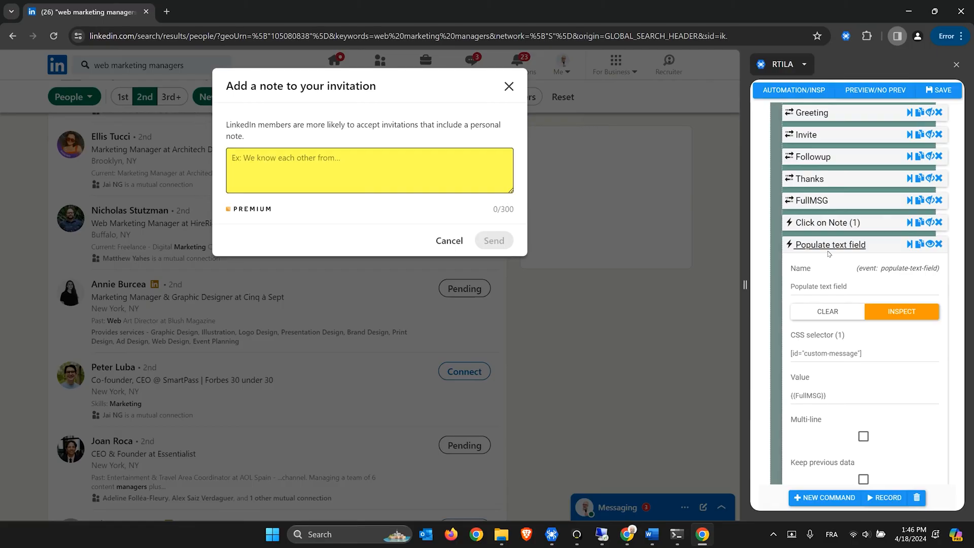
Run the Populate text field step to fill the note box with {{FullMSG}}
{"action": "left_click", "coordinate": [826, 248]}
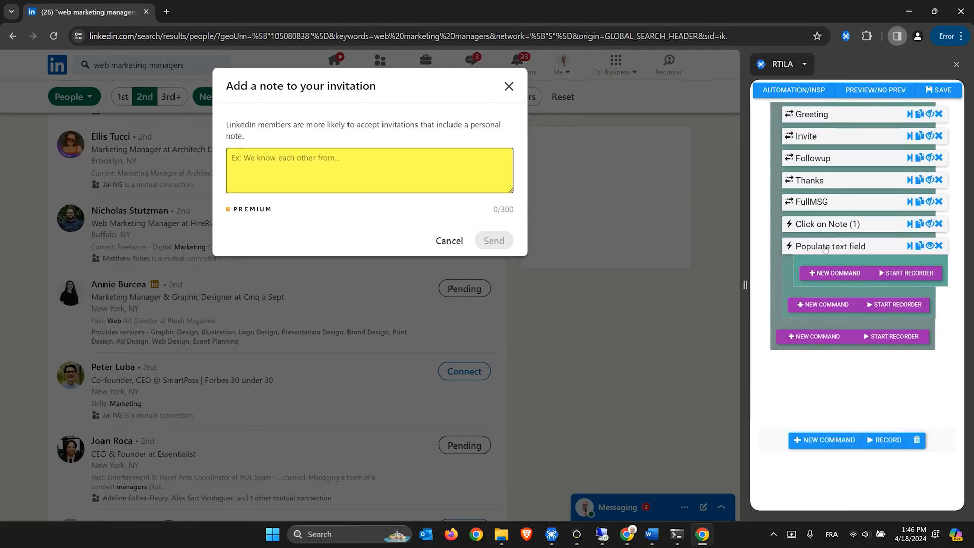
{"action": "left_click", "coordinate": [910, 247]}
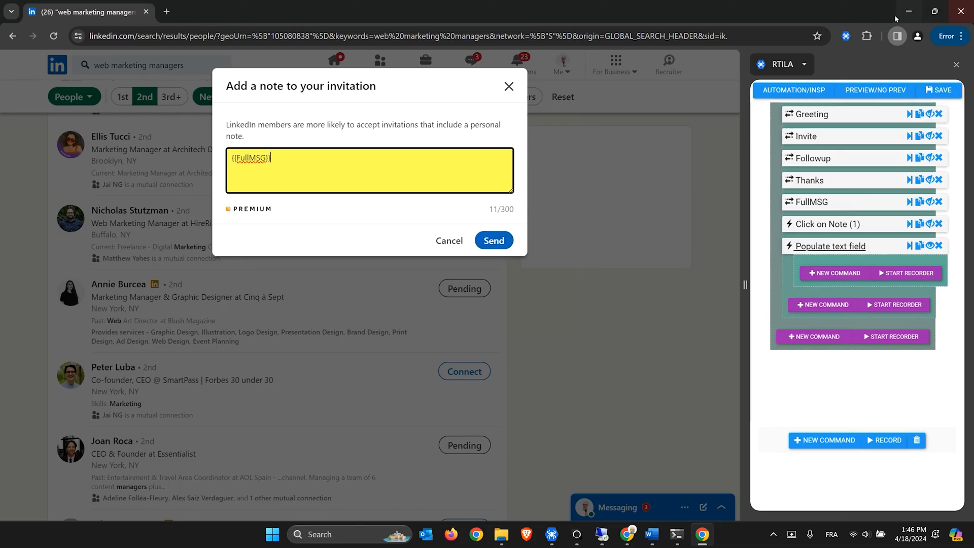
{"action": "key", "text": "alt+Tab"}
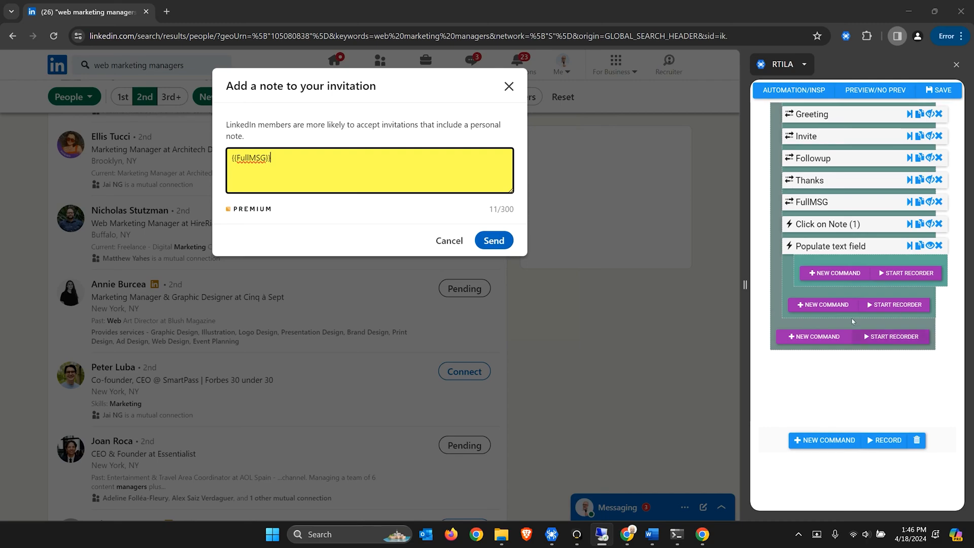
Add a 'Click on Send' step with selector [data-test-modal] button[class*="primary"]
{"action": "left_click", "coordinate": [838, 309]}
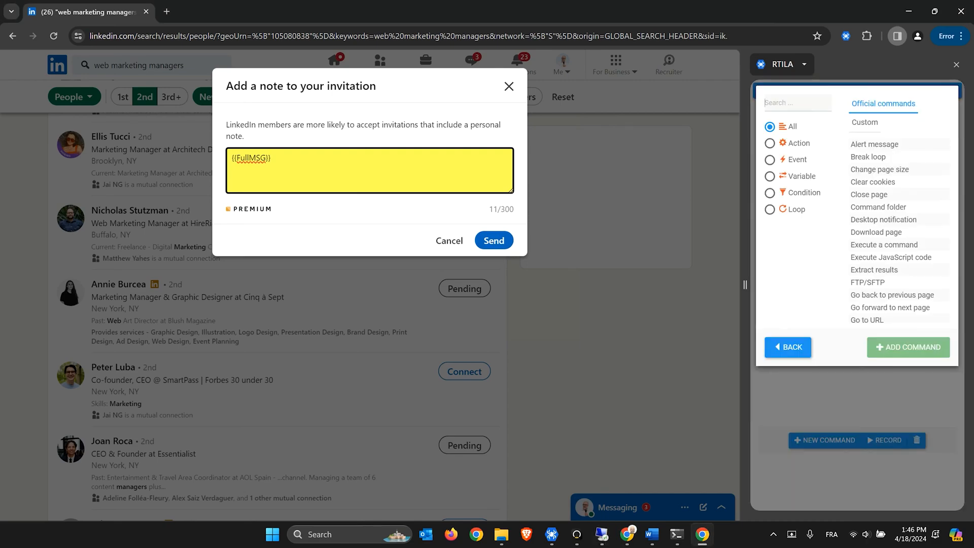
{"action": "type", "text": "clic"}
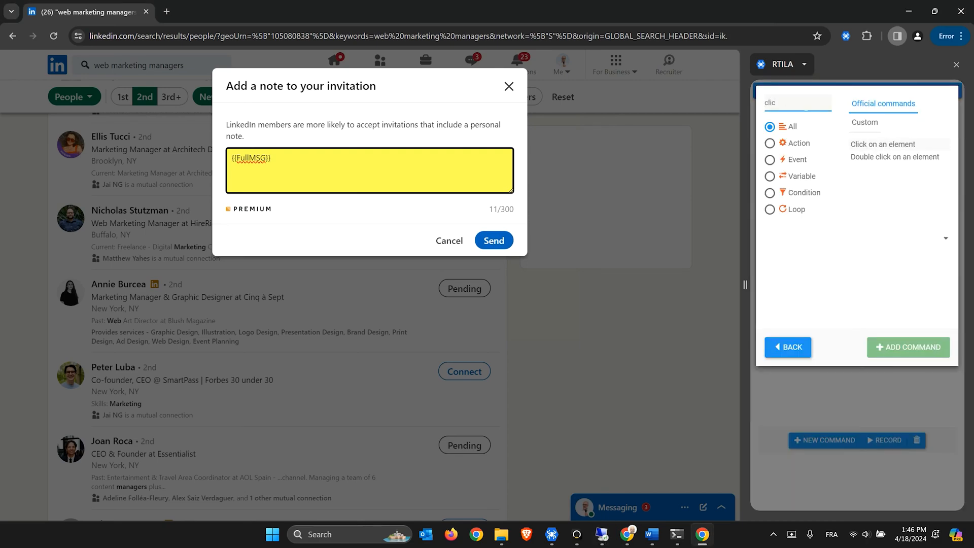
{"action": "left_click_drag", "start_coordinate": [748, 285], "coordinate": [716, 286]}
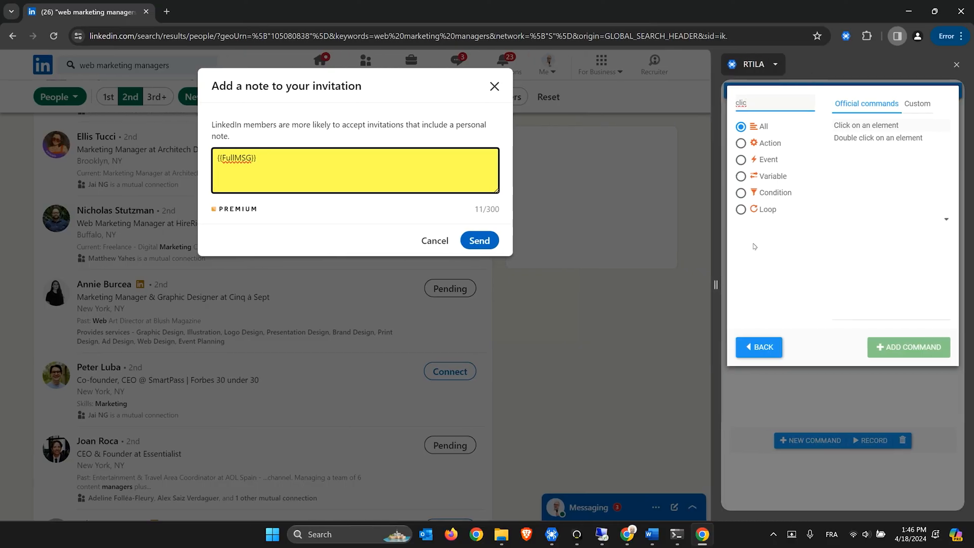
{"action": "left_click", "coordinate": [855, 131]}
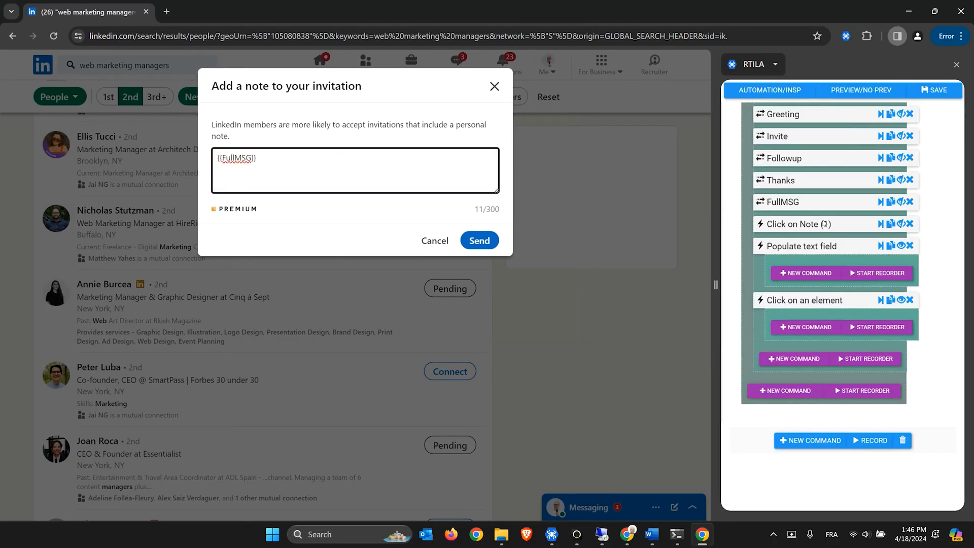
{"action": "left_click", "coordinate": [802, 306]}
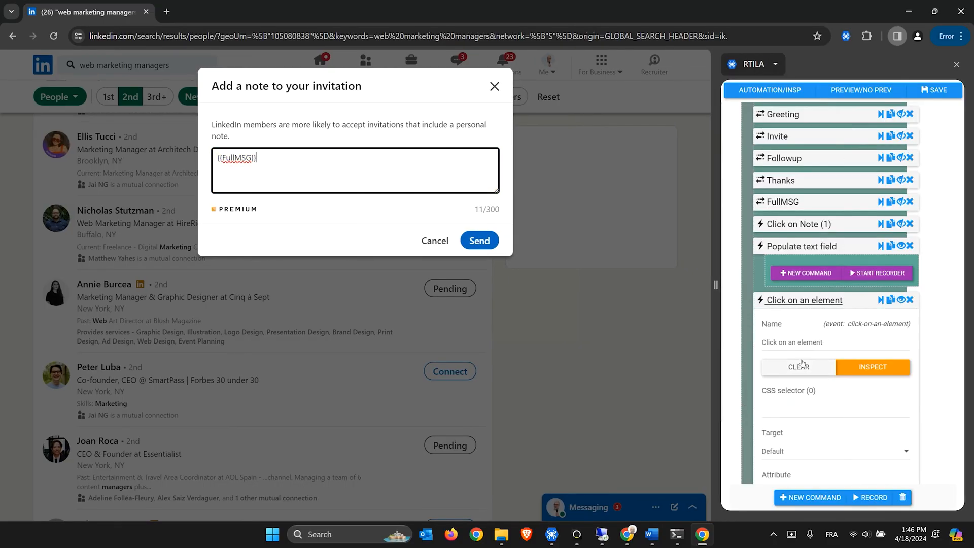
{"action": "left_click_drag", "start_coordinate": [823, 343], "coordinate": [788, 342]}
{"action": "type", "text": "Send"}
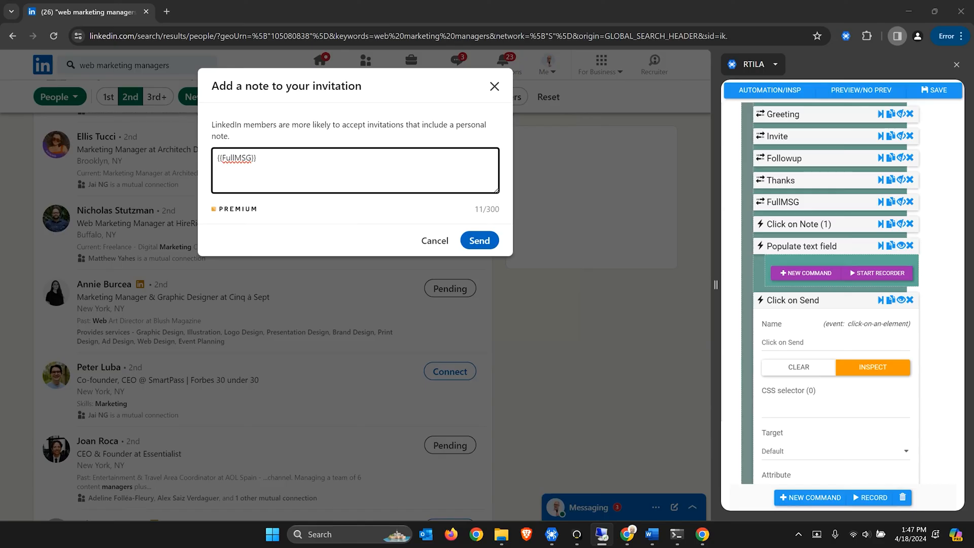
{"action": "left_click", "coordinate": [806, 409]}
{"action": "key", "text": "ctrl+v"}
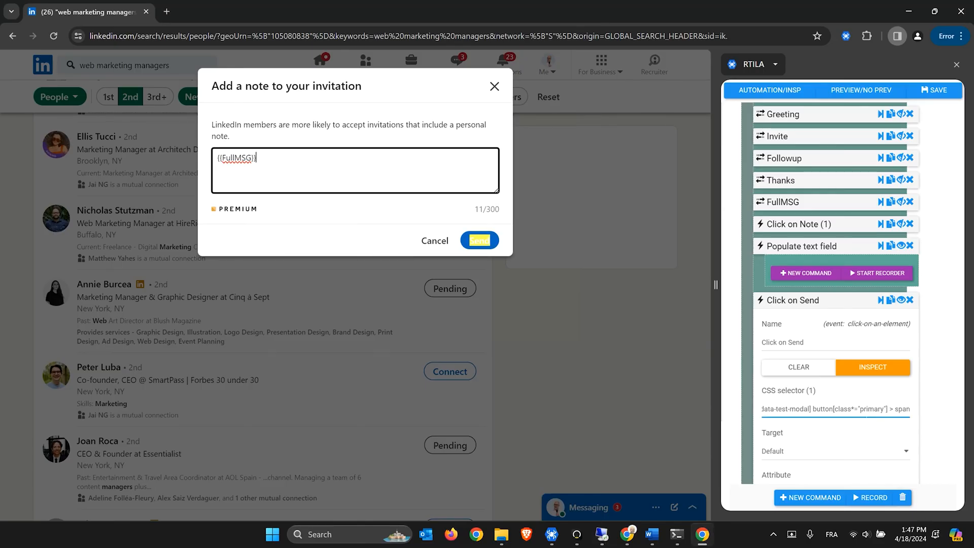
{"action": "left_click_drag", "start_coordinate": [793, 409], "coordinate": [758, 415]}
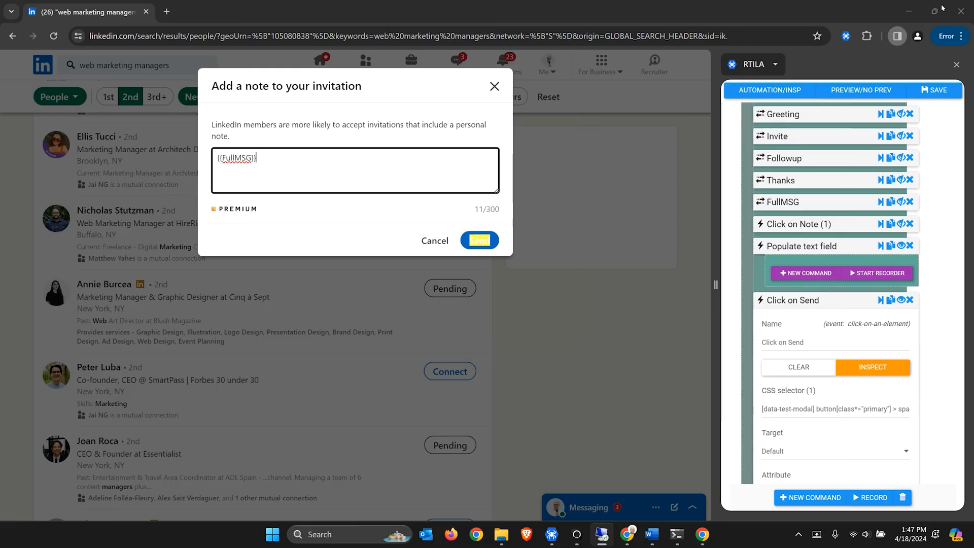
Add a Wait time step with Min 1 and Max 3 after Click on Send
{"action": "left_click", "coordinate": [806, 302]}
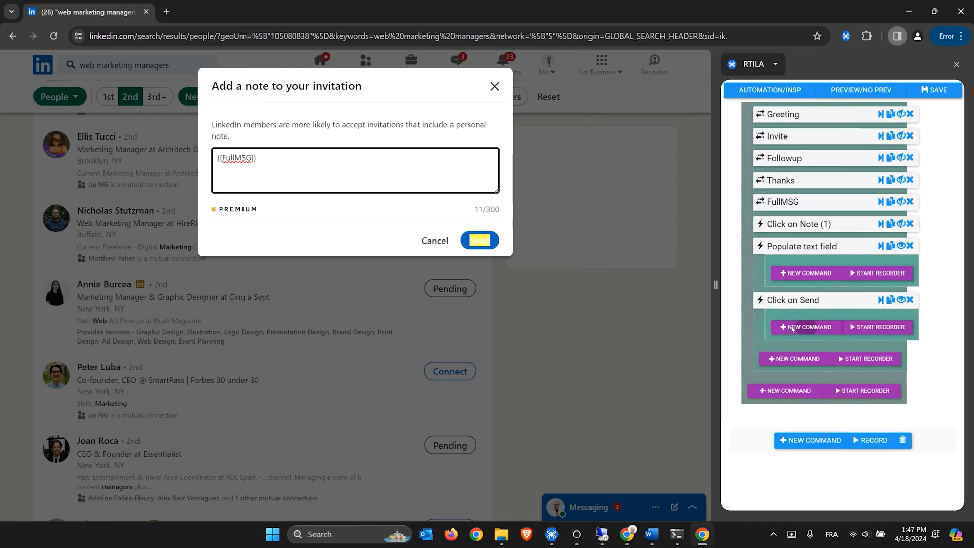
{"action": "left_click", "coordinate": [801, 329]}
{"action": "left_click", "coordinate": [753, 91]}
{"action": "type", "text": "wait"}
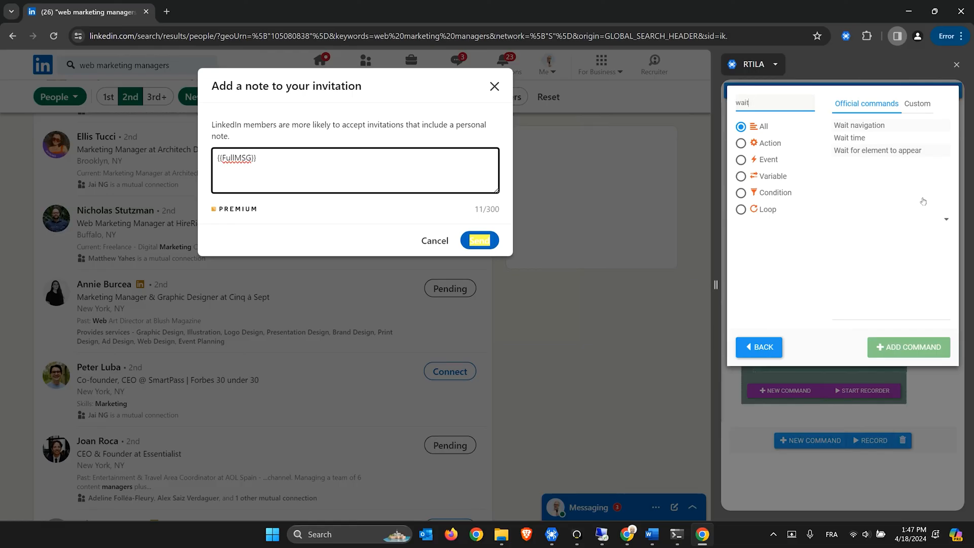
{"action": "double_click", "coordinate": [853, 139]}
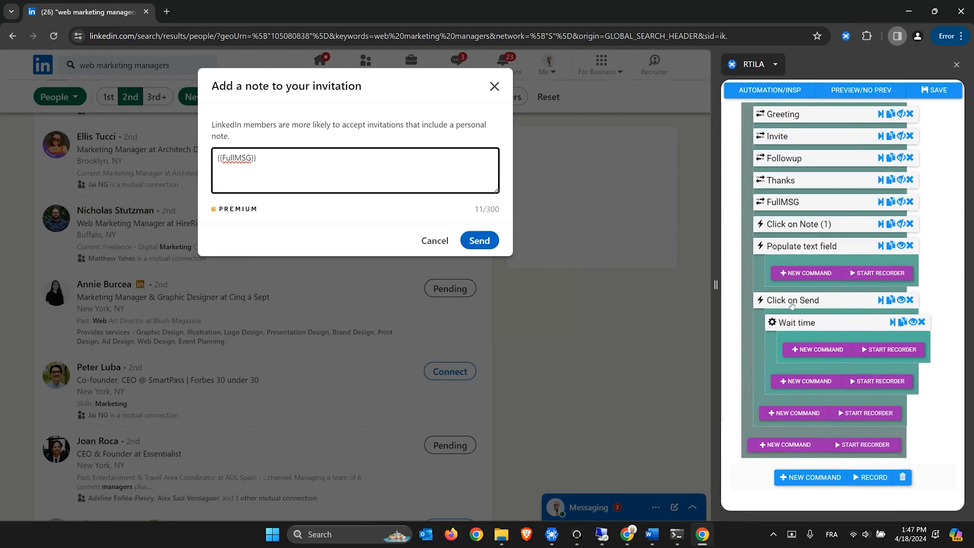
{"action": "left_click", "coordinate": [793, 326]}
{"action": "key", "text": "Tab"}
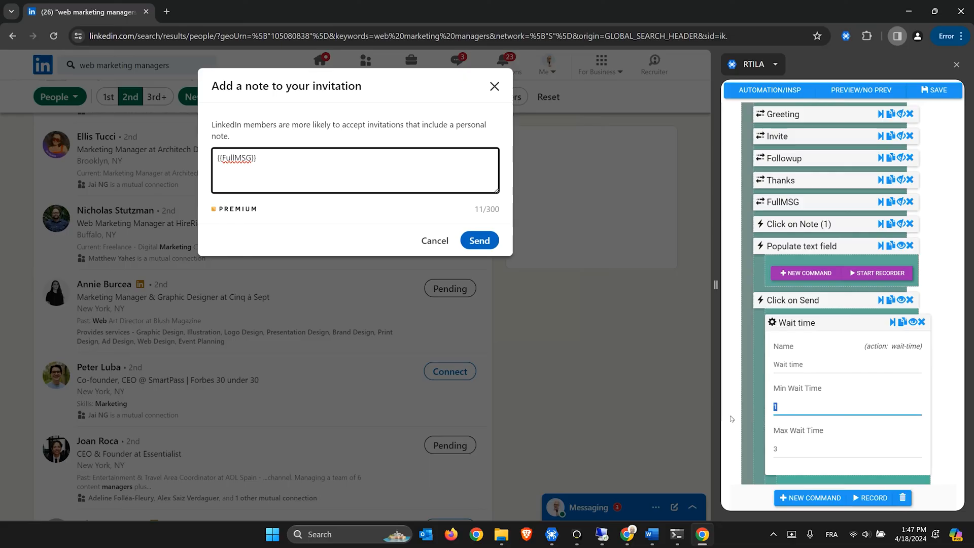
{"action": "left_click", "coordinate": [794, 325]}
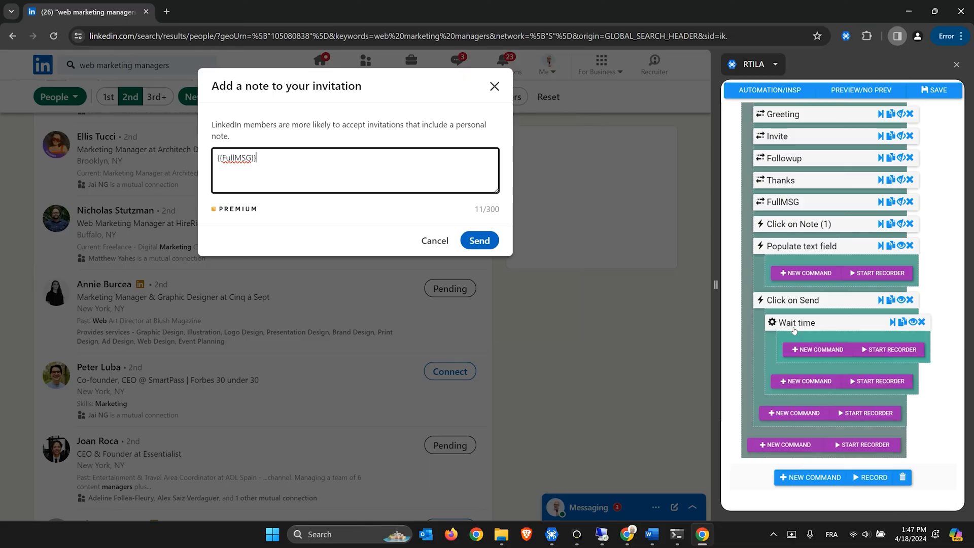
{"action": "key", "text": "alt+Tab"}
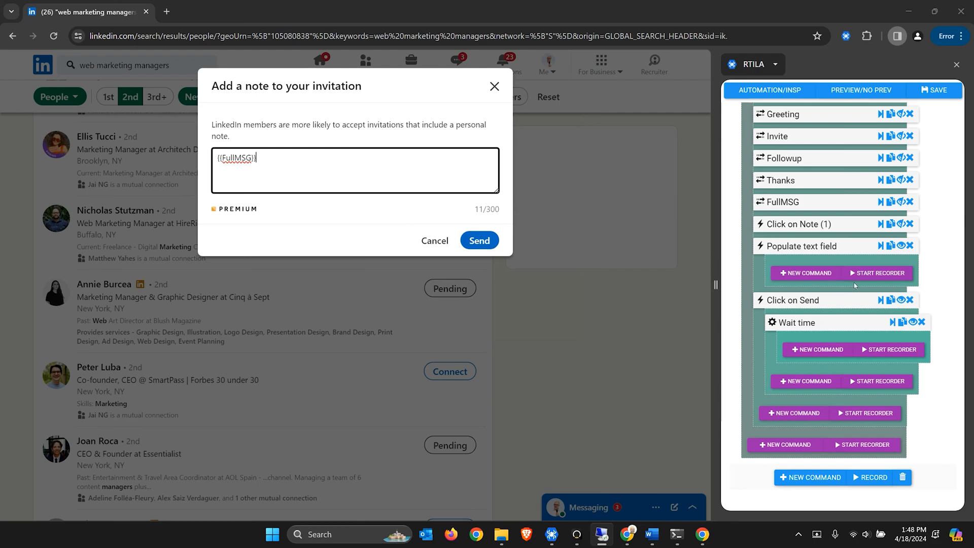
Save the automation project and reopen a blank invitation note for the contact
{"action": "left_click", "coordinate": [946, 94]}
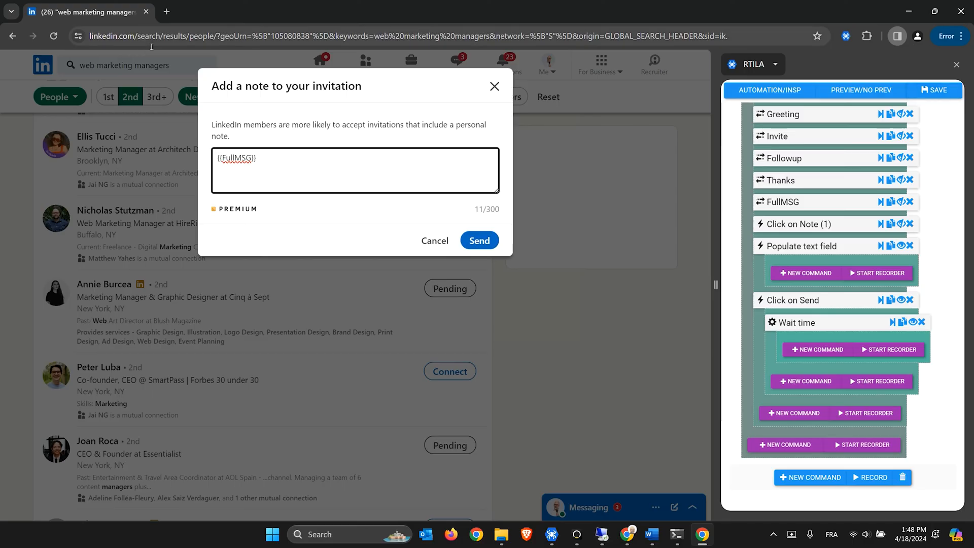
{"action": "key", "text": "ctrl+a"}
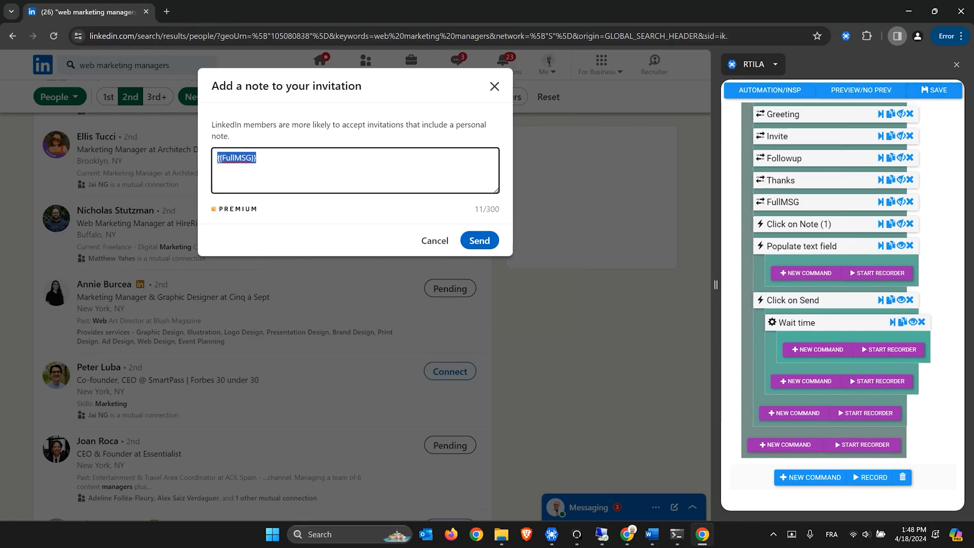
{"action": "left_click", "coordinate": [435, 241]}
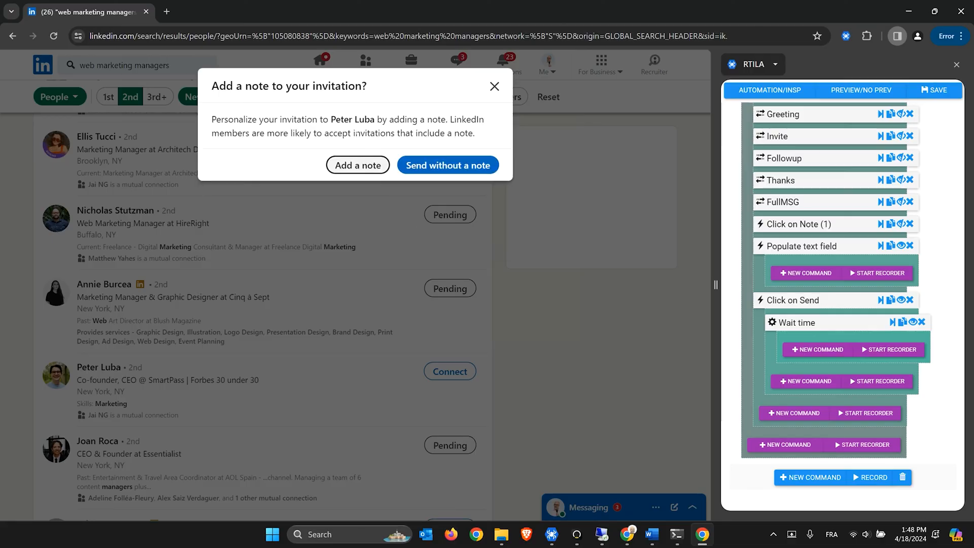
{"action": "left_click", "coordinate": [366, 166]}
{"action": "key", "text": "ctrl+a"}
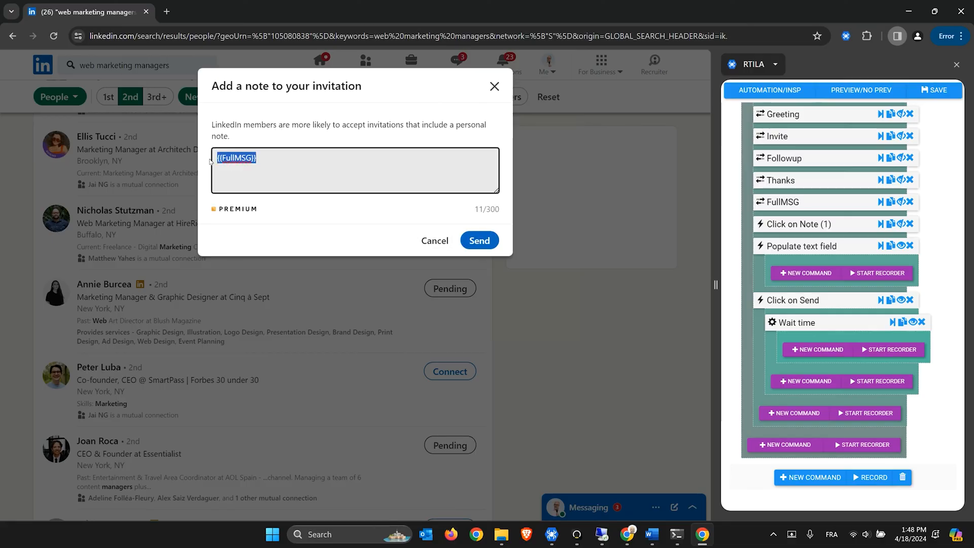
Type a Web Marketing automation podcast invitation asking for YES or NO, ending 'Thank you'
{"action": "type", "text": "Dear "}
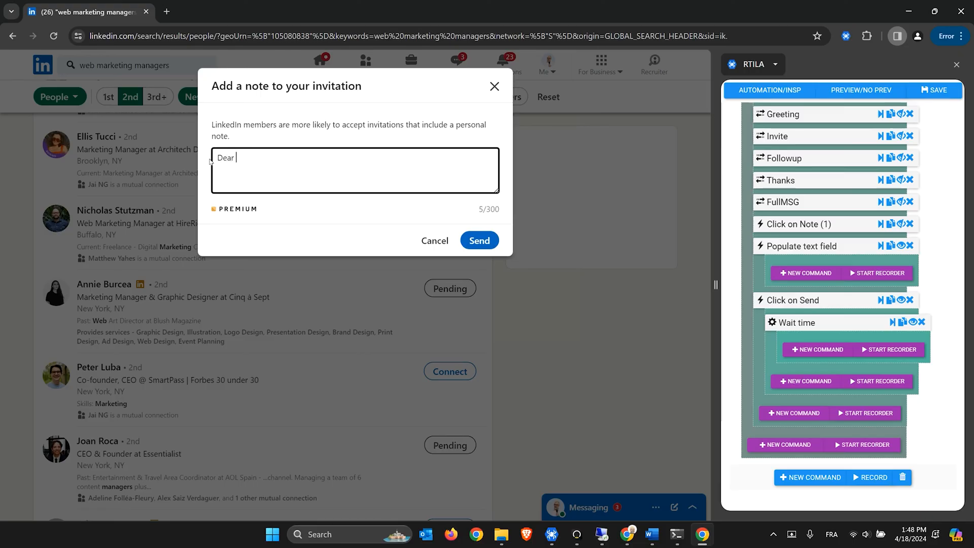
{"action": "type", "text": "Peter, would you be interested in par"}
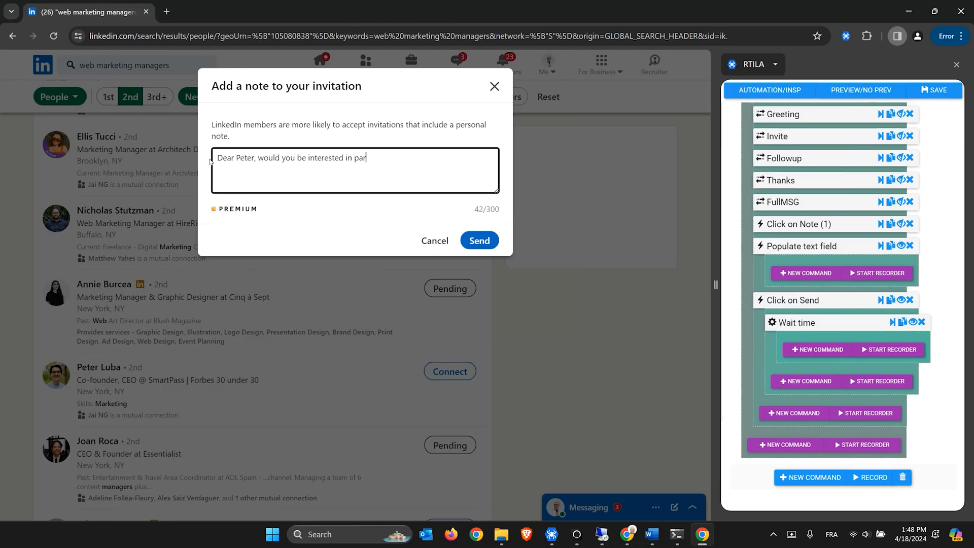
{"action": "type", "text": "ticipating in my podcast on Web"}
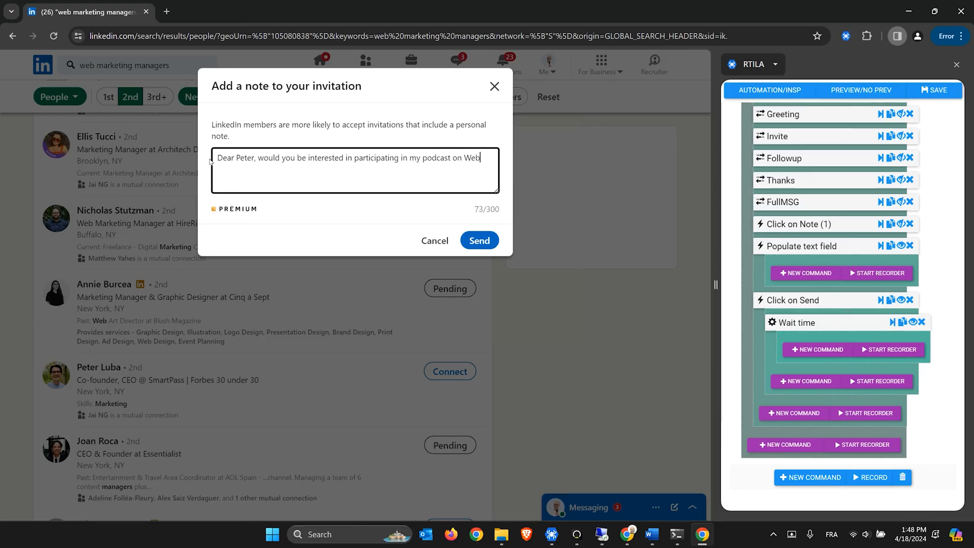
{"action": "type", "text": " Marketing automation.  A\"YES\" or\"NO\""}
{"action": "key", "text": "BackSpace"}
{"action": "key", "text": "BackSpace"}
{"action": "key", "text": "BackSpace"}
{"action": "key", "text": "BackSpace"}
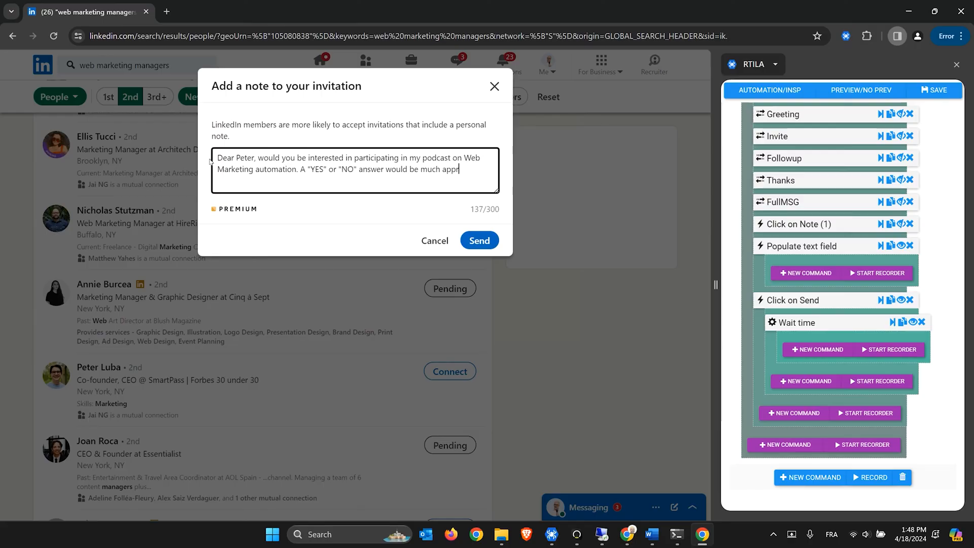
{"action": "type", "text": "eciated. Thank you"}
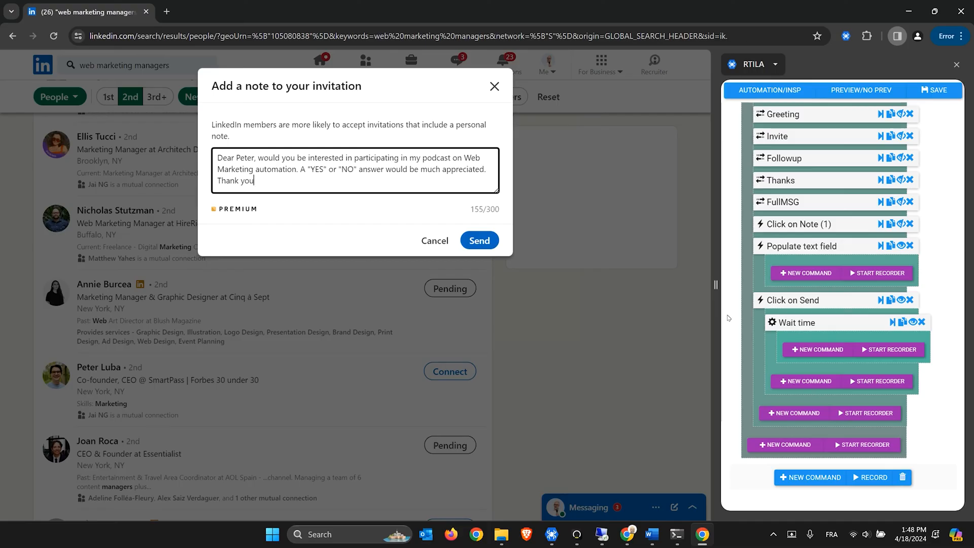
Run the Click on Send step so the invitation is submitted and the contact shows Pending
{"action": "left_click", "coordinate": [811, 302]}
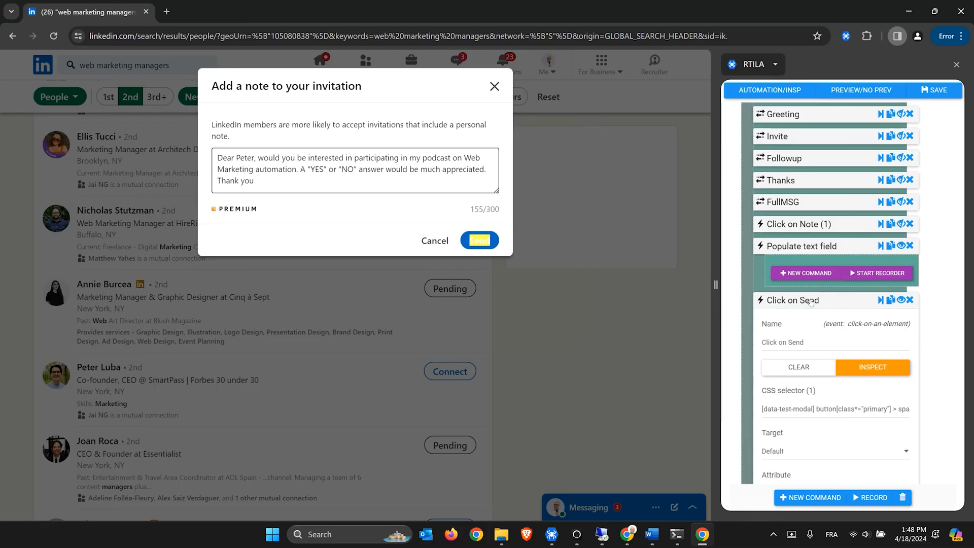
{"action": "scroll", "coordinate": [811, 302], "scroll_direction": "down", "scroll_amount": 1}
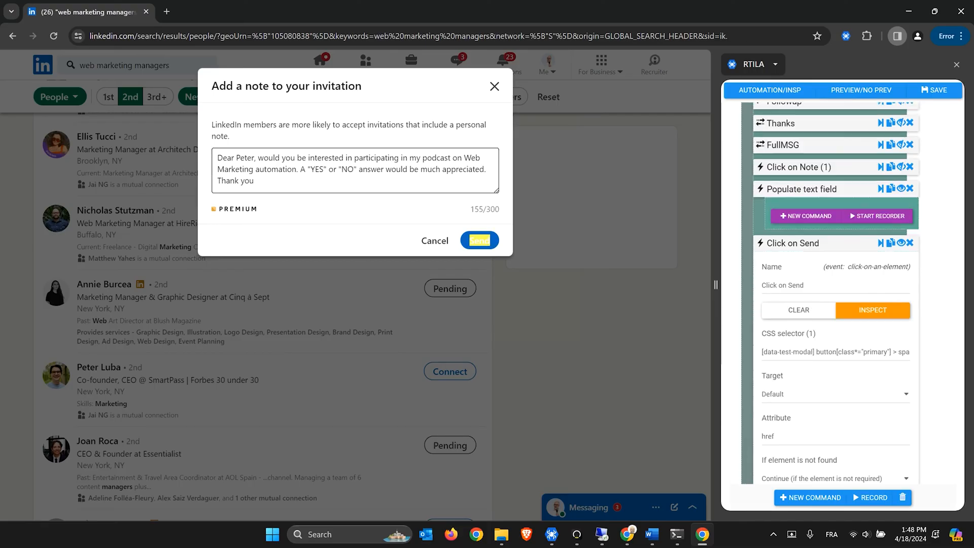
{"action": "left_click", "coordinate": [883, 248]}
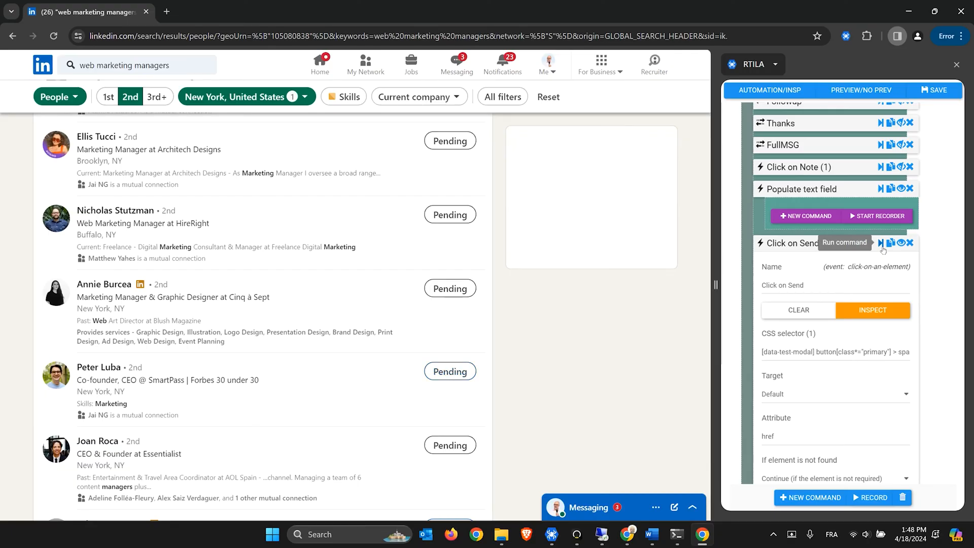
Collapse the Click on Send and Populate text field steps into a compact workflow list
{"action": "left_click", "coordinate": [788, 244]}
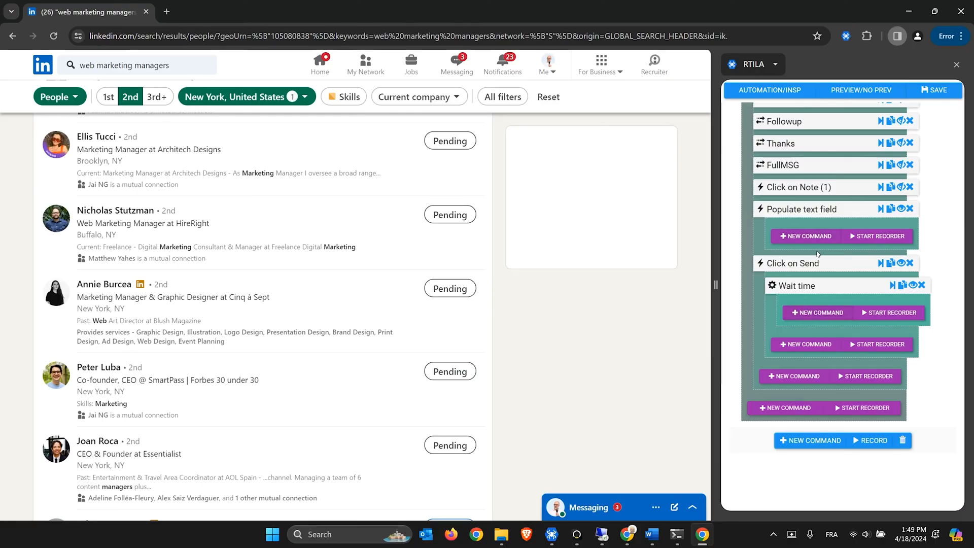
{"action": "left_click", "coordinate": [812, 209]}
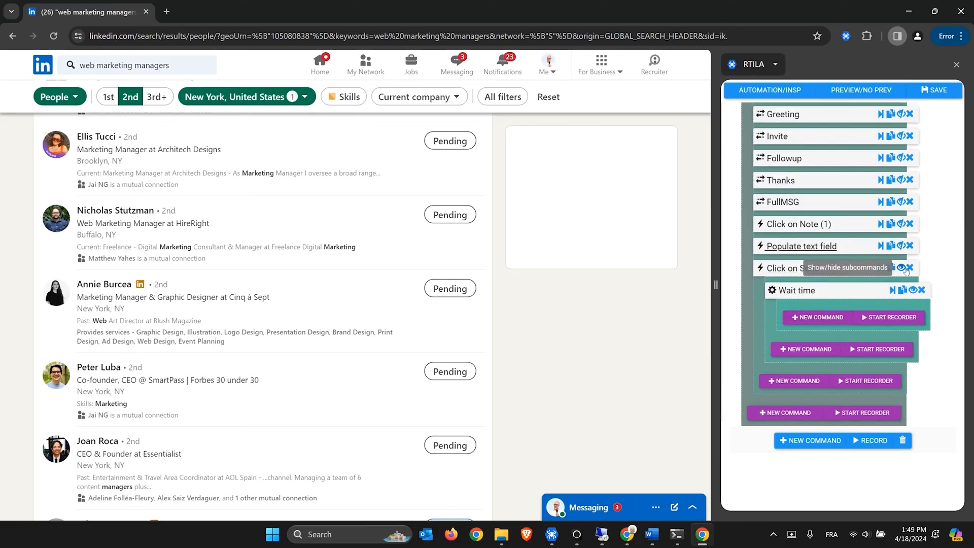
{"action": "left_click", "coordinate": [842, 270]}
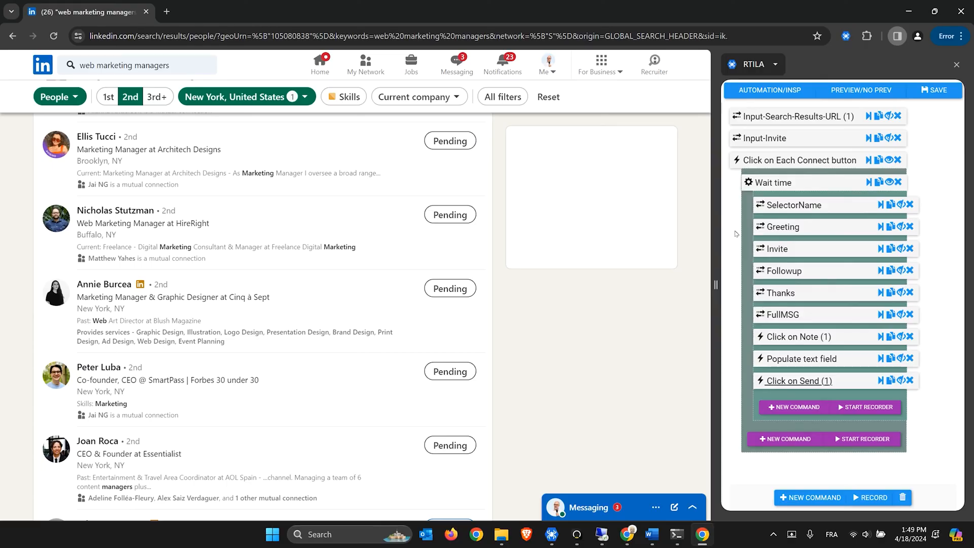
{"action": "scroll", "coordinate": [452, 219], "scroll_direction": "up", "scroll_amount": 2}
{"action": "scroll", "coordinate": [451, 219], "scroll_direction": "up", "scroll_amount": 1}
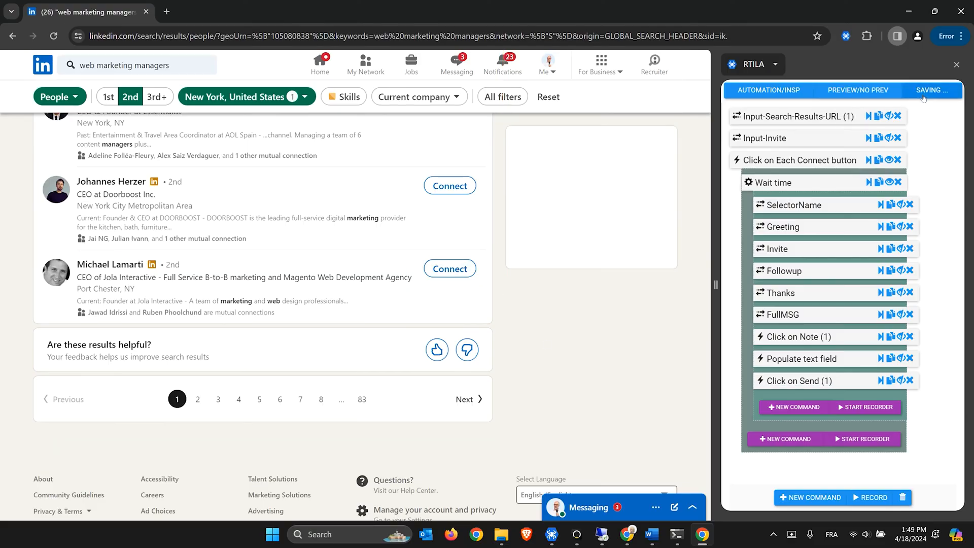
Close Chrome and run Linkedin-Auto-Connect-Standalone locally from RTILA's project list
{"action": "left_click", "coordinate": [959, 12]}
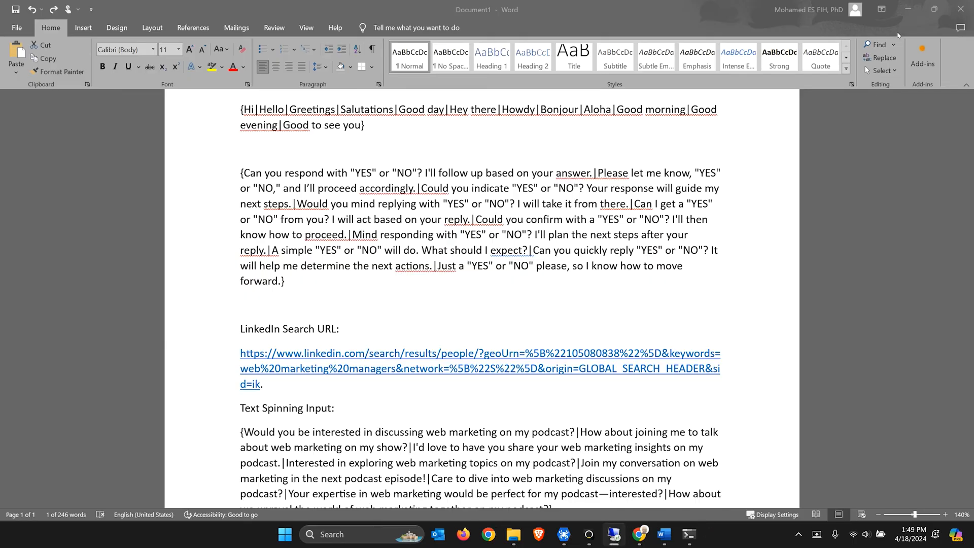
{"action": "left_click", "coordinate": [566, 541]}
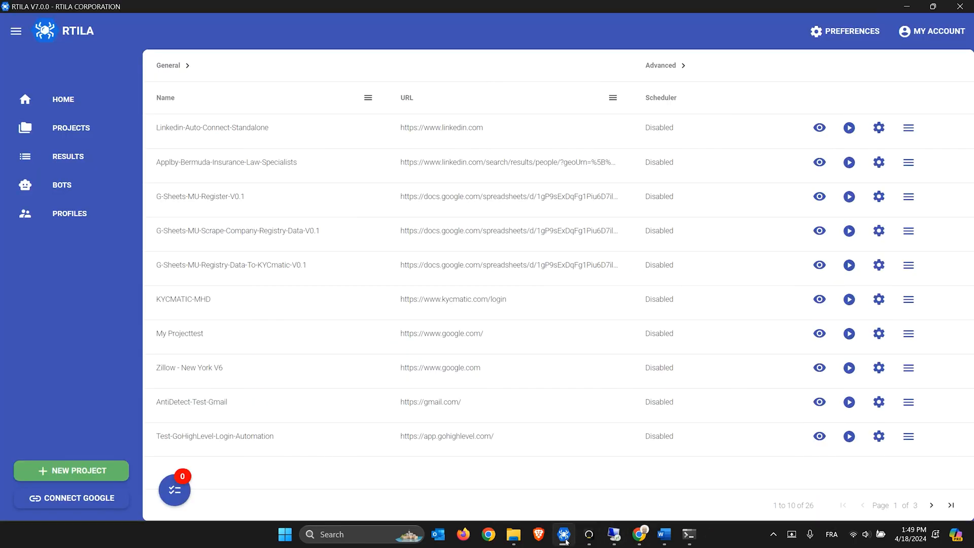
{"action": "left_click", "coordinate": [851, 129]}
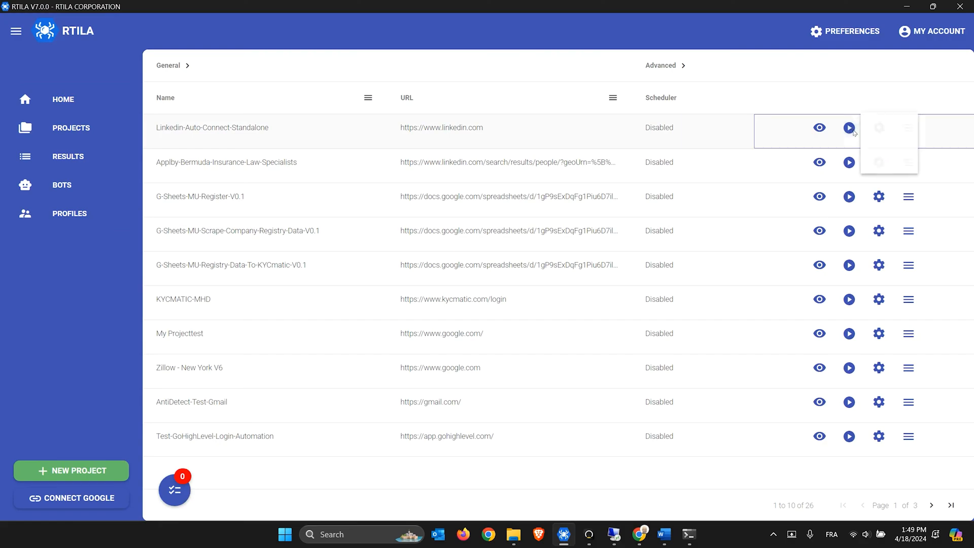
{"action": "left_click", "coordinate": [877, 132]}
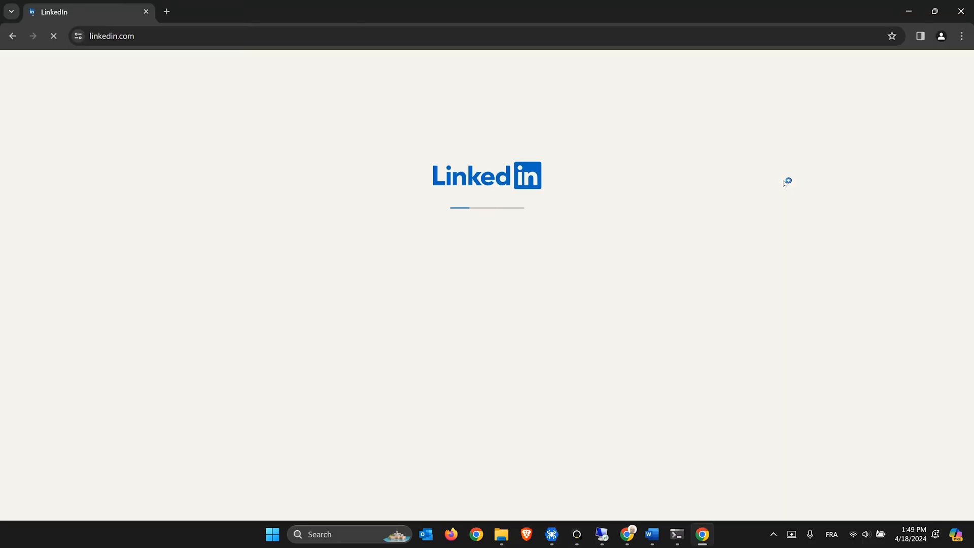
Copy the web marketing managers search URL from Word and submit it in the bot's search-results prompt
{"action": "left_click", "coordinate": [652, 534]}
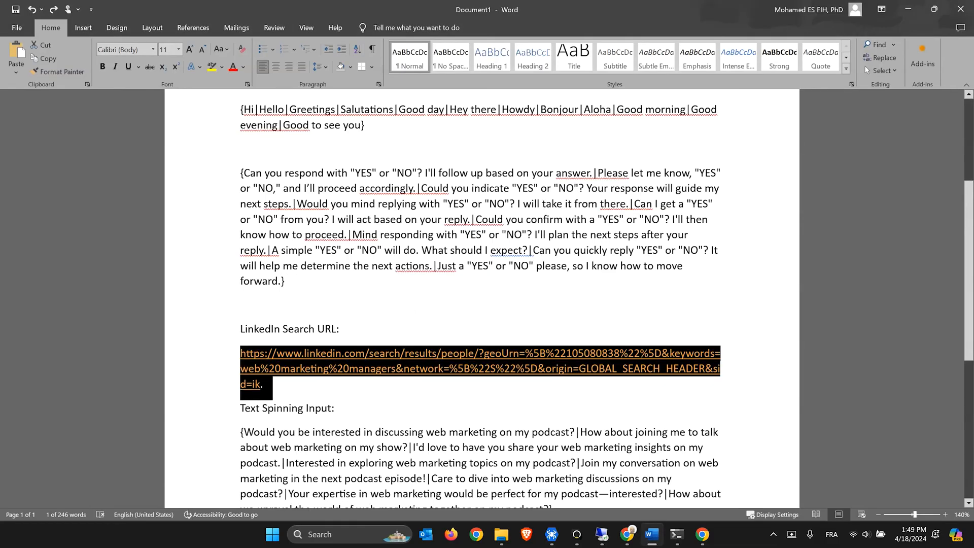
{"action": "right_click", "coordinate": [336, 369]}
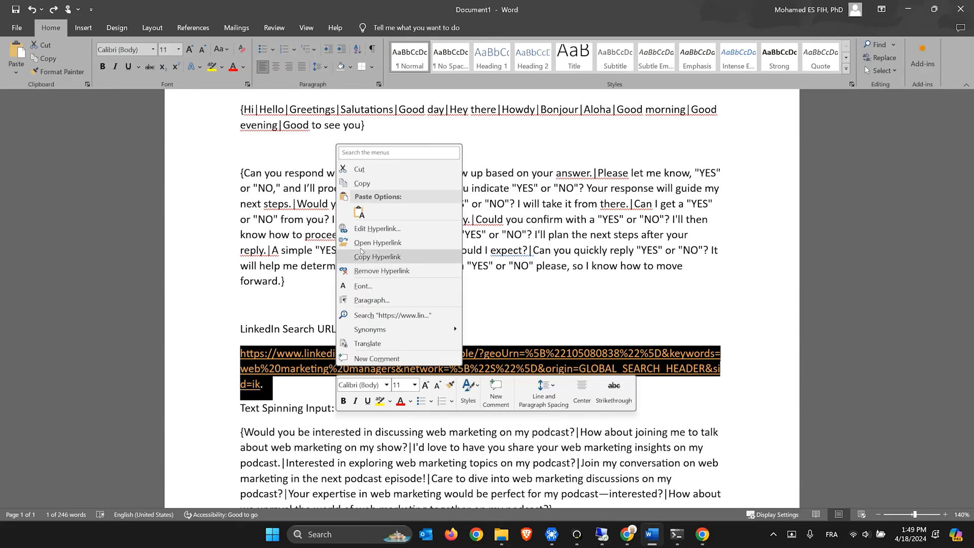
{"action": "left_click", "coordinate": [358, 165]}
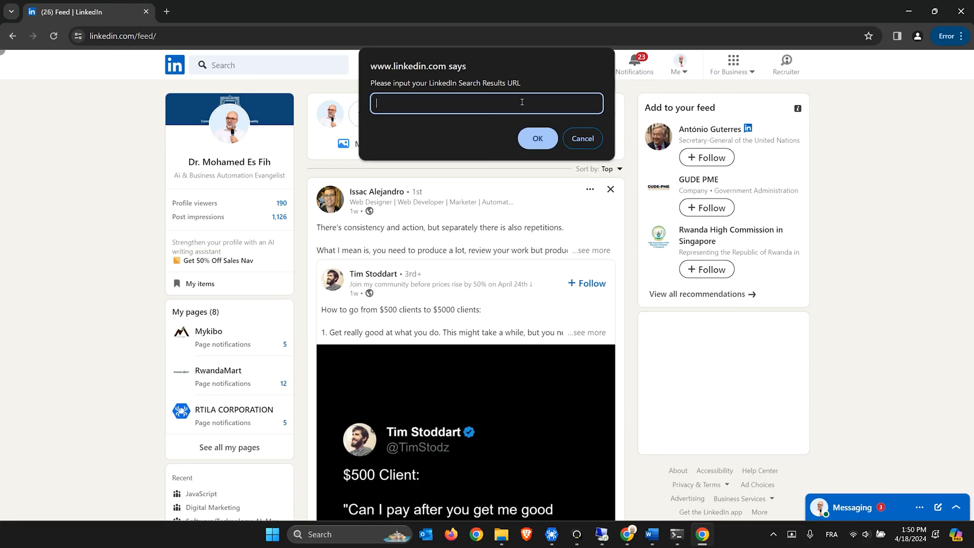
{"action": "key", "text": "ctrl+v"}
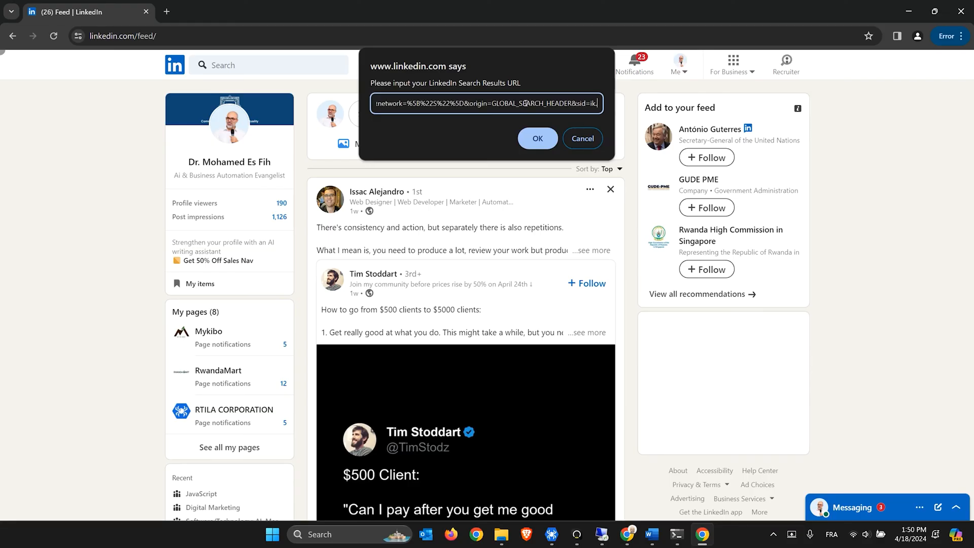
{"action": "left_click", "coordinate": [531, 138]}
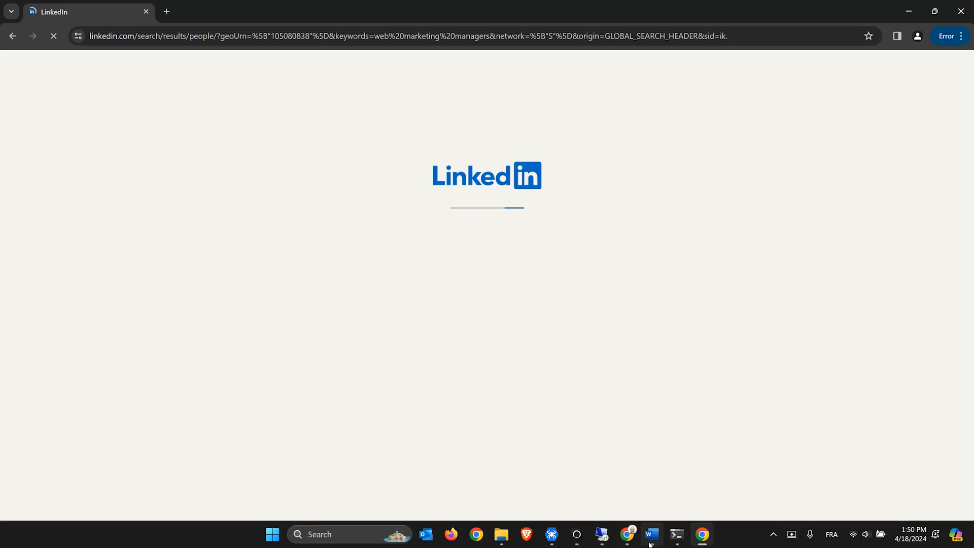
Copy the Text Spinning Input paragraph from Word without its paragraph mark, then return to LinkedIn
{"action": "left_click", "coordinate": [651, 539]}
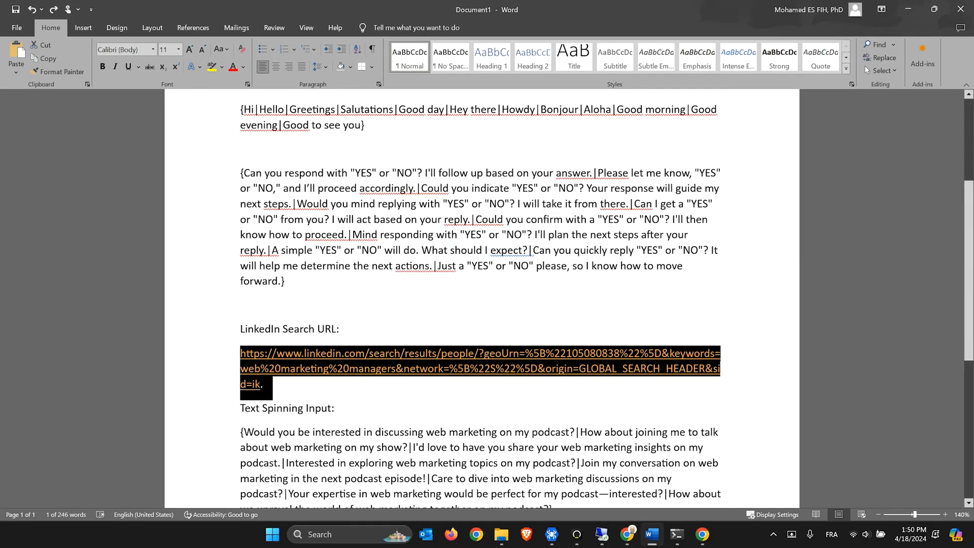
{"action": "left_click", "coordinate": [332, 409]}
{"action": "scroll", "coordinate": [332, 408], "scroll_direction": "down", "scroll_amount": 3}
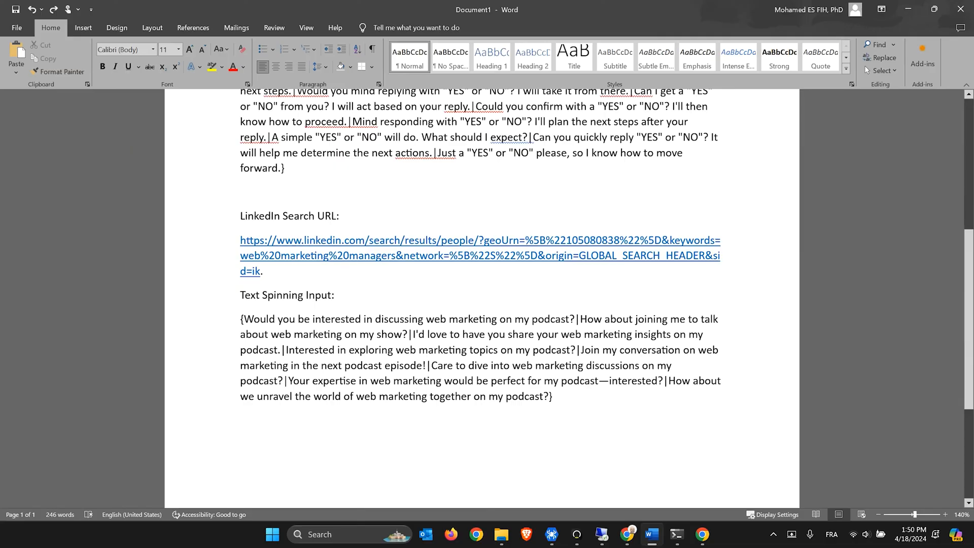
{"action": "left_click_drag", "start_coordinate": [241, 319], "coordinate": [547, 401]}
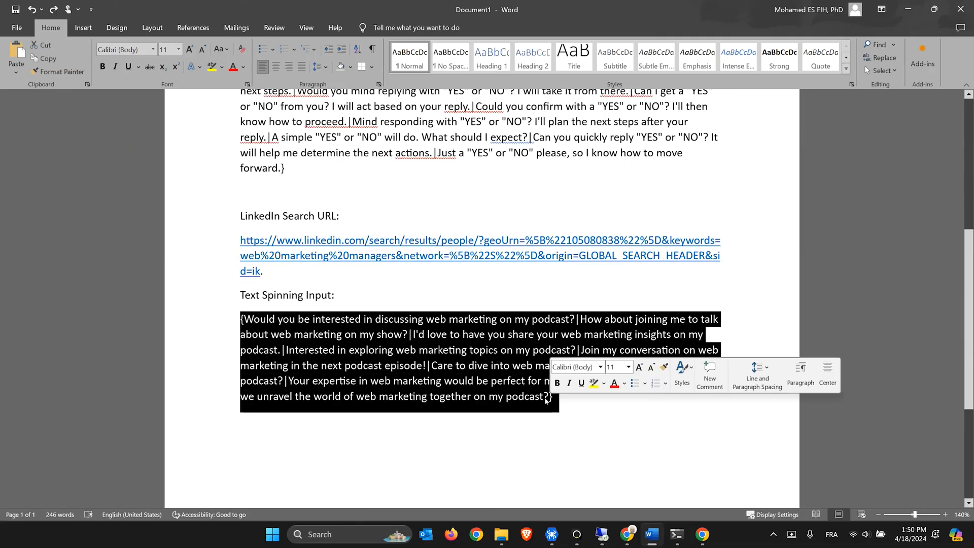
{"action": "key", "text": "shift+Left"}
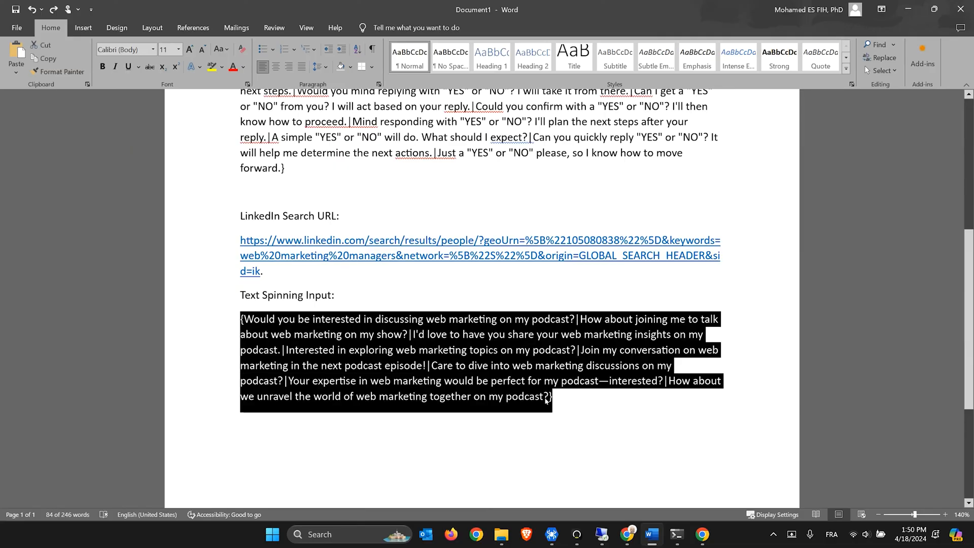
{"action": "right_click", "coordinate": [510, 358]}
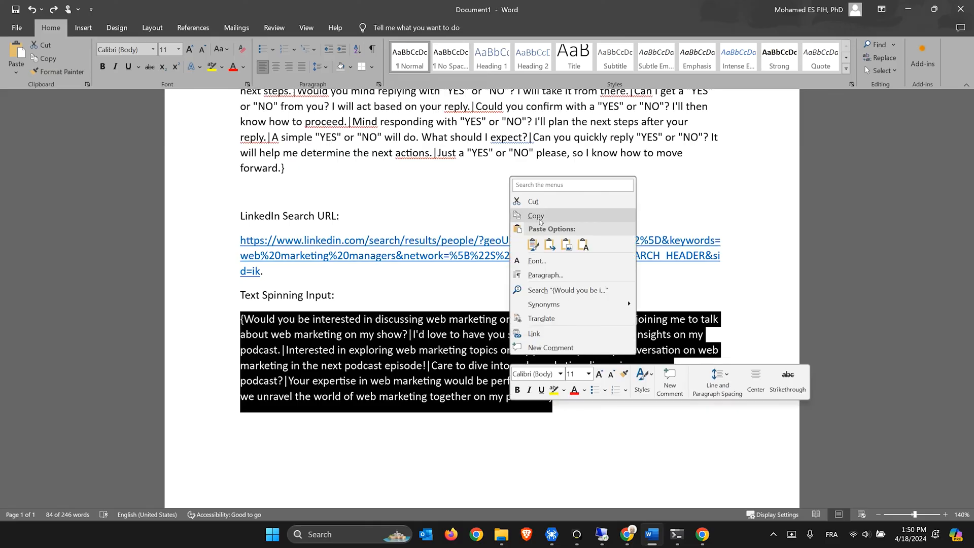
{"action": "key", "text": "Escape"}
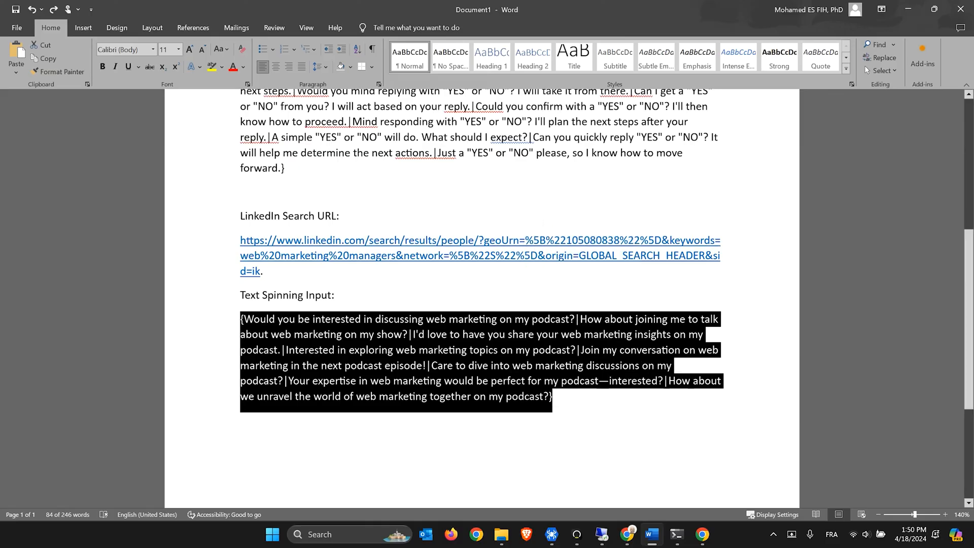
{"action": "left_click", "coordinate": [701, 536]}
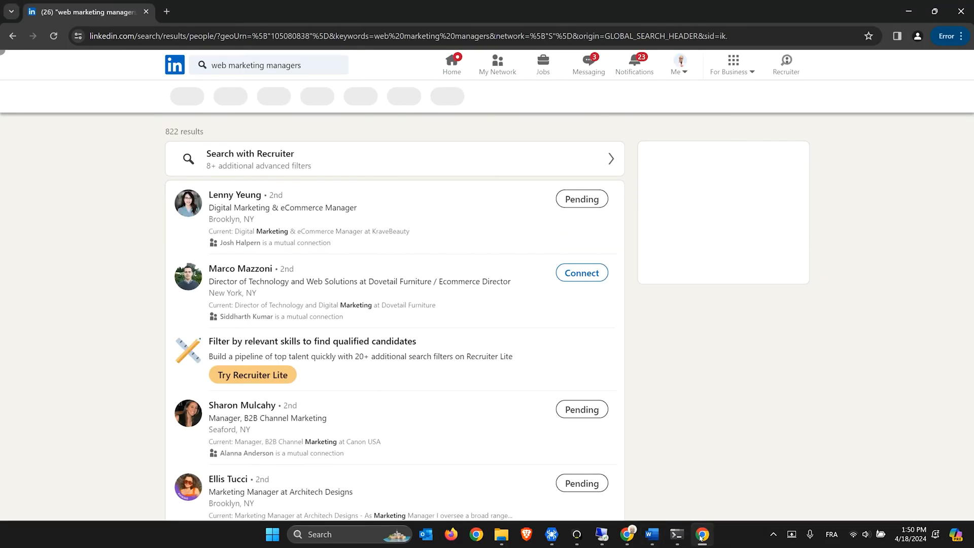
Paste the spinning invitation variants into the bot's invite-text prompt and confirm
{"action": "left_click", "coordinate": [466, 196]}
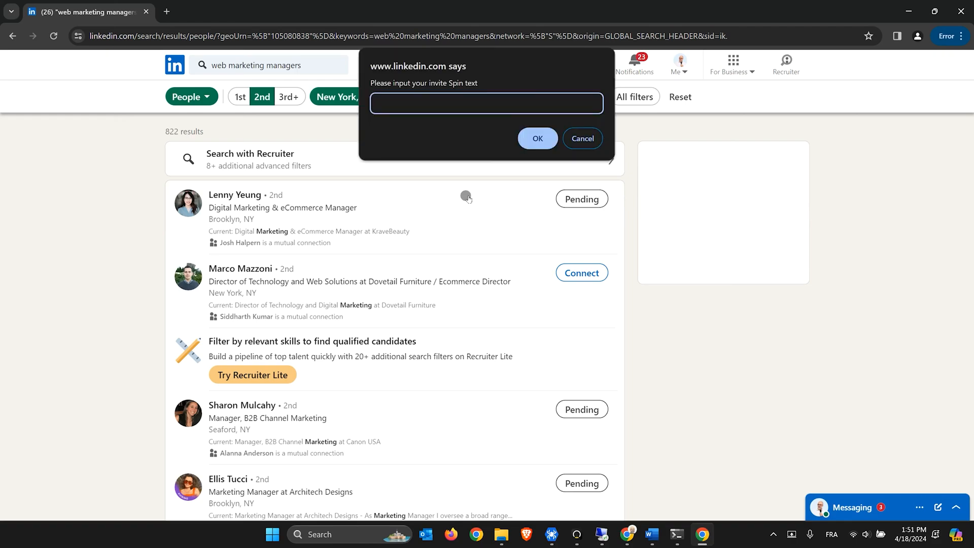
{"action": "key", "text": "ctrl+v"}
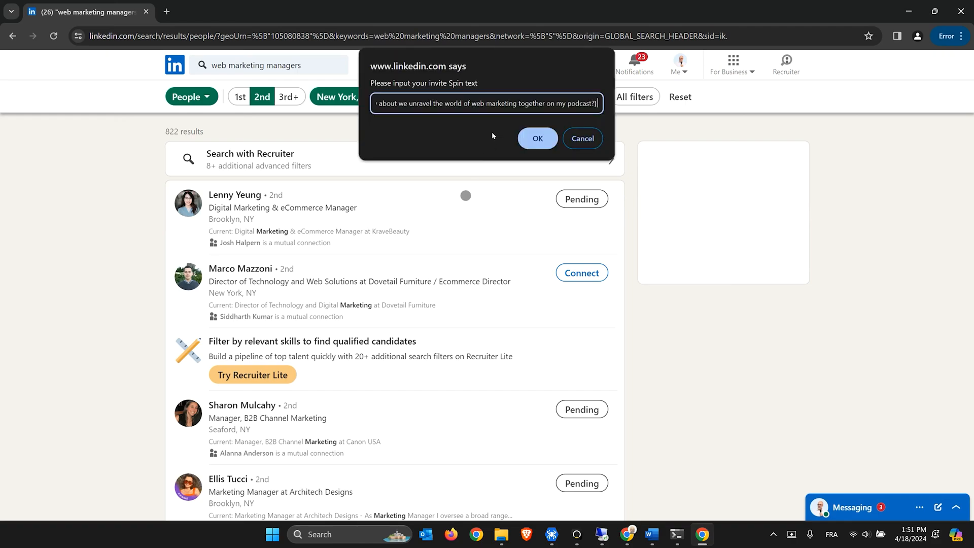
{"action": "left_click", "coordinate": [540, 143]}
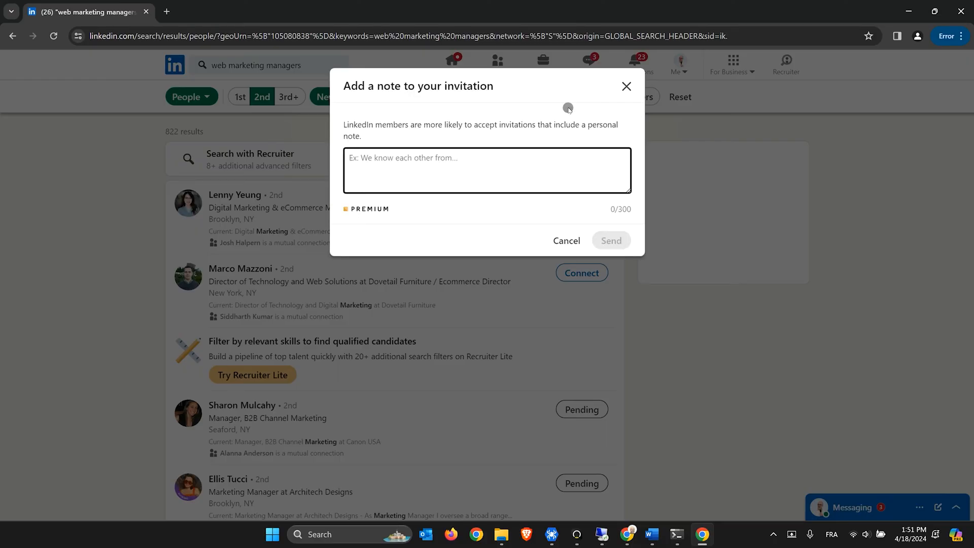
Type a personal web marketing podcast invitation note to the second result and send it
{"action": "type", "text": "G"}
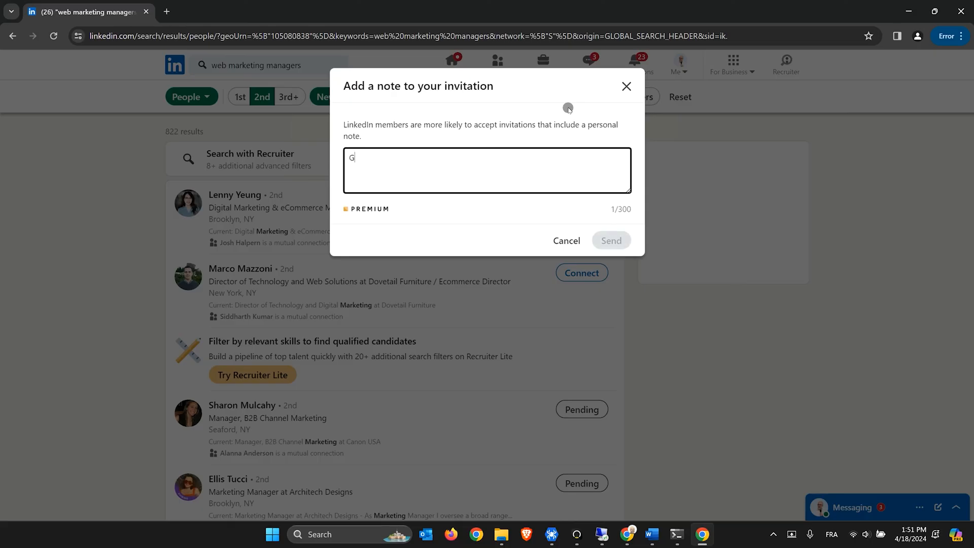
{"action": "type", "text": "ood morning M"}
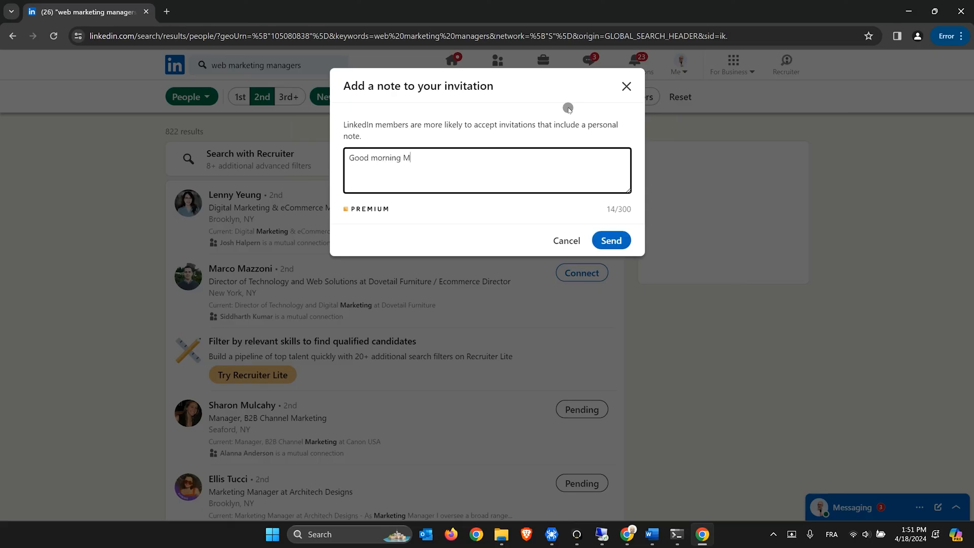
{"action": "type", "text": "arco. Join my conversation on"}
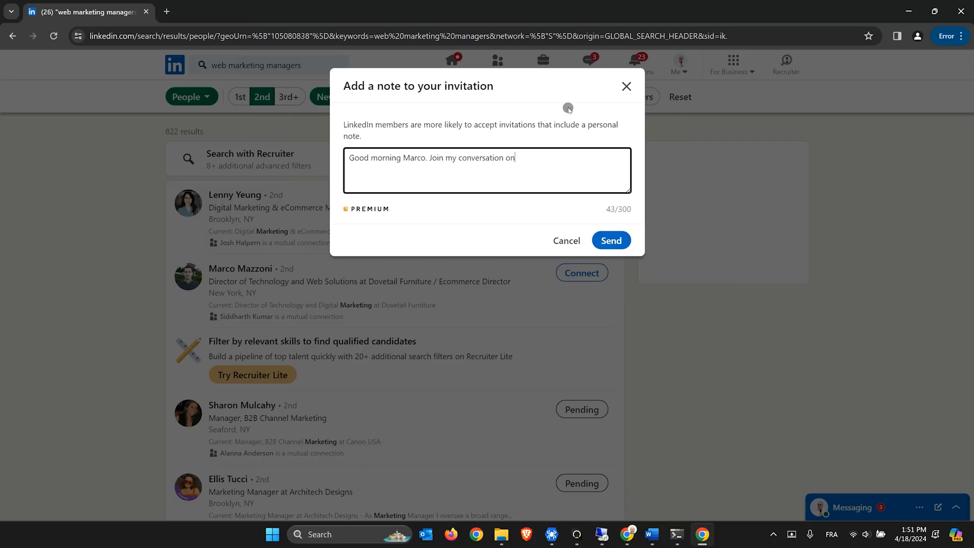
{"action": "type", "text": " web marketing in the next p"}
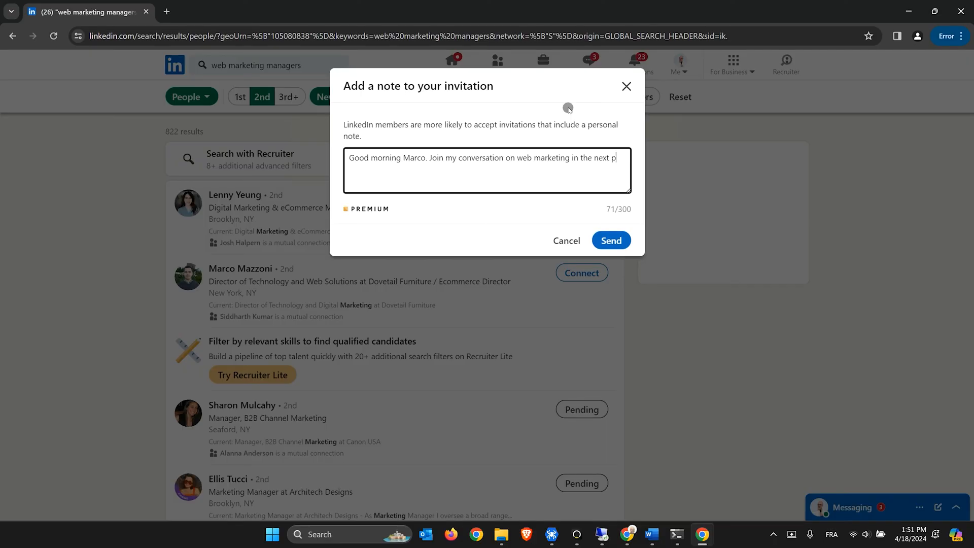
{"action": "type", "text": "odcast episode!. Just a \"YES\" or \"NO\" please, so I know"}
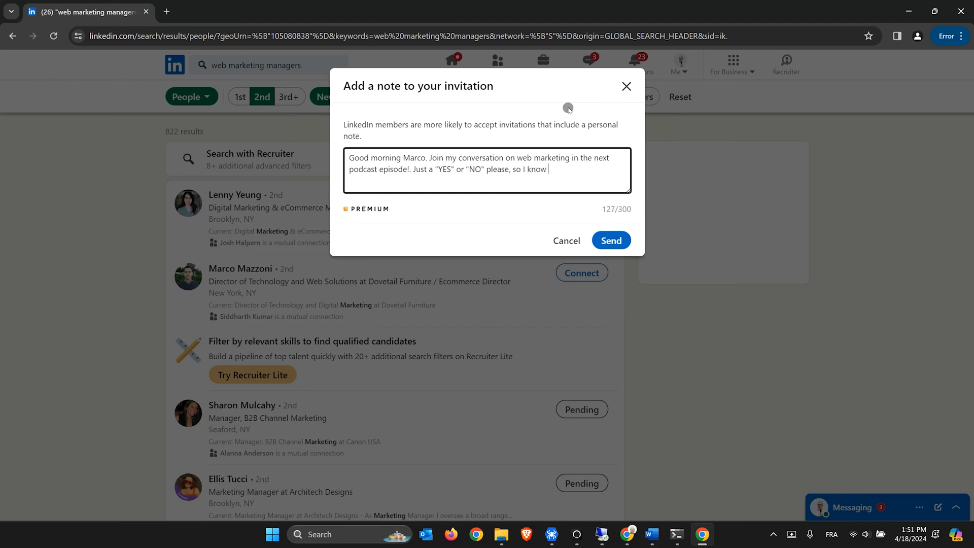
{"action": "type", "text": "how to move forward. Grateful"}
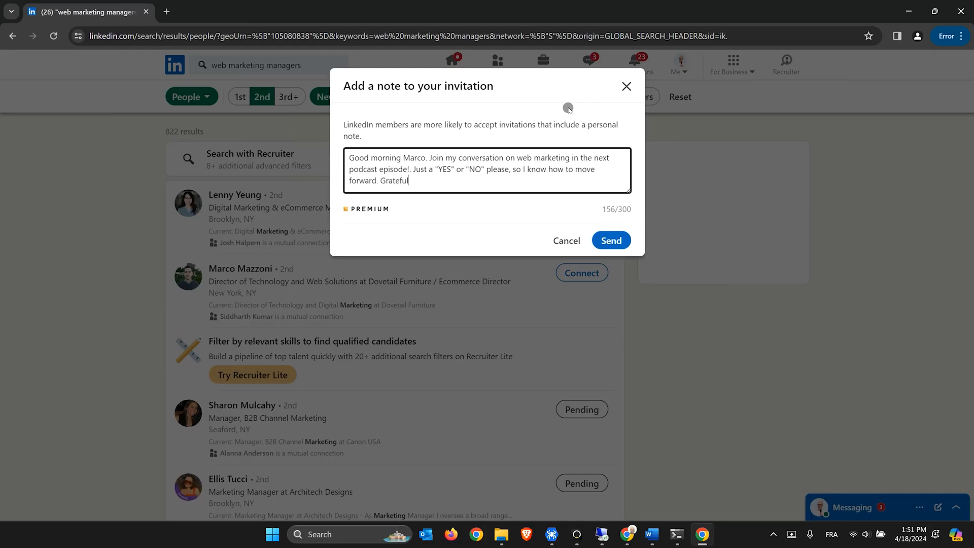
{"action": "type", "text": " for your help."}
{"action": "key", "text": "Return"}
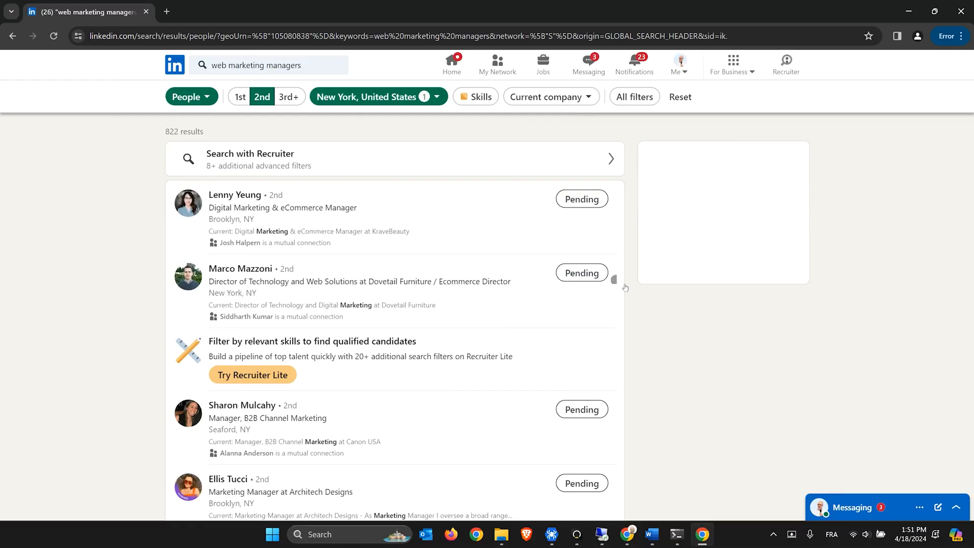
{"action": "scroll", "coordinate": [614, 279], "scroll_direction": "down", "scroll_amount": 10}
Connect with the Jola Interactive CEO and begin a note inviting them to web marketing podcast discussions
{"action": "left_click", "coordinate": [582, 326]}
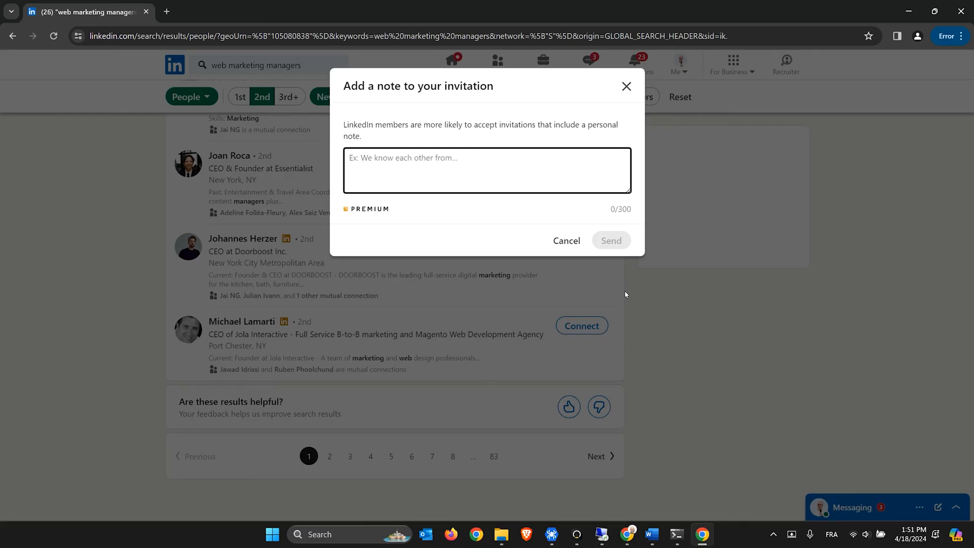
{"action": "type", "text": "Hi Michael. Car"}
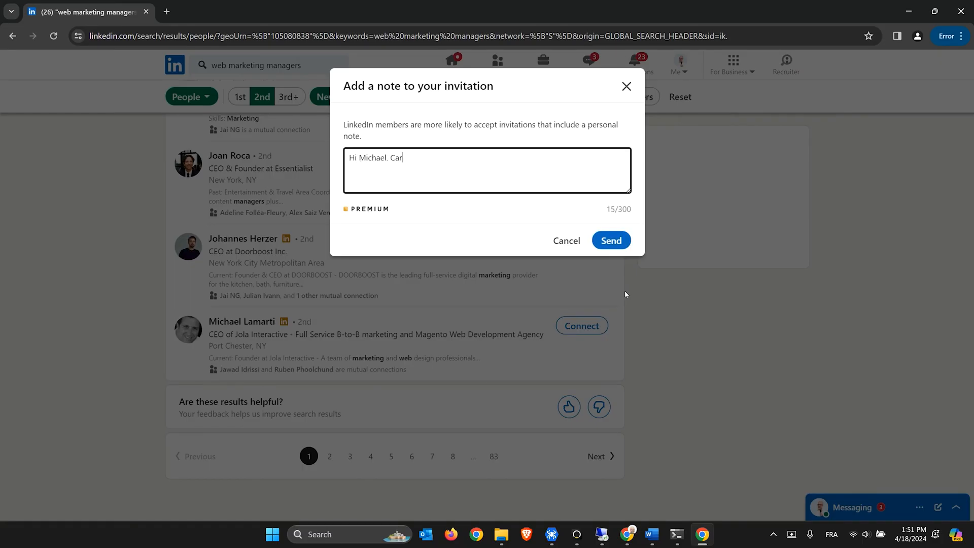
{"action": "type", "text": "e to dive into web marketing discussions o"}
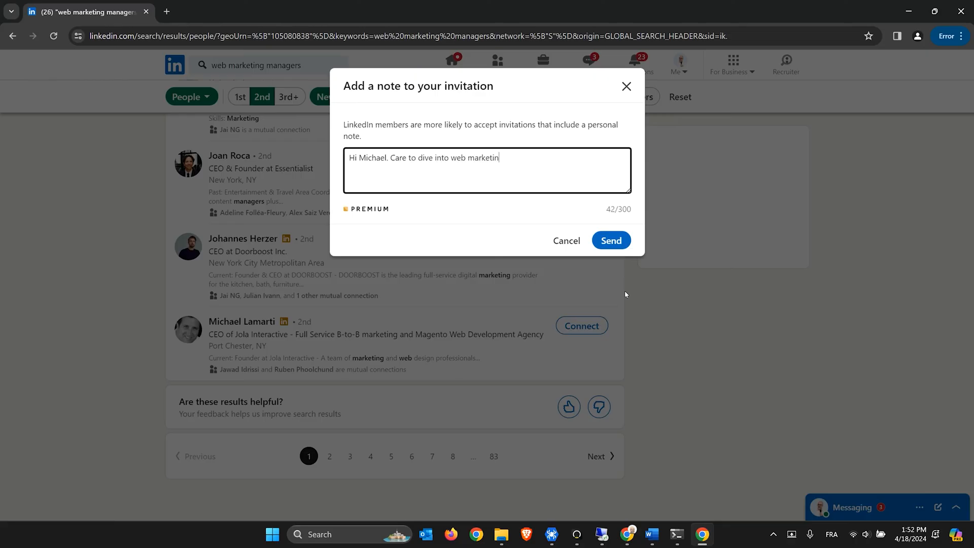
{"action": "type", "text": "n my podcast?. A simple"}
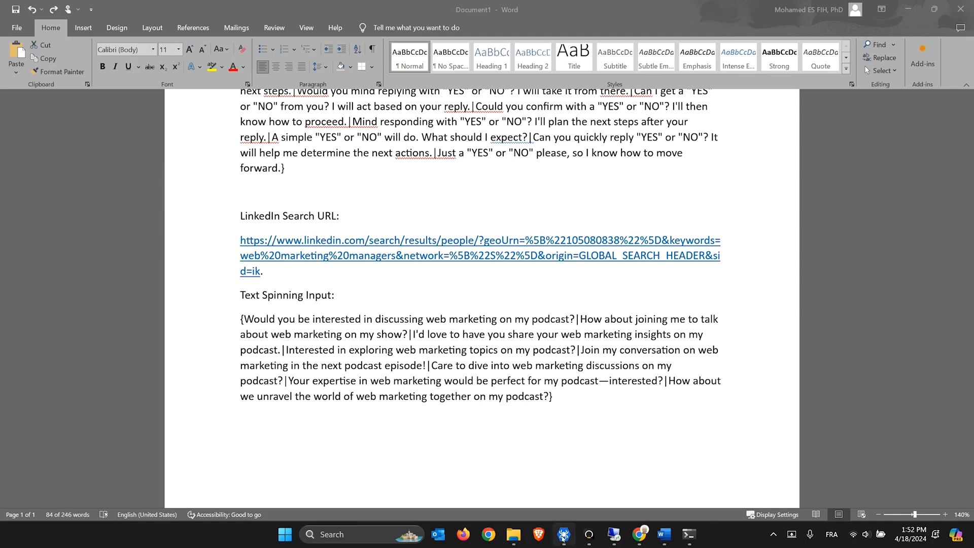
Bring RTILA forward to reach the Linkedin-Auto-Connect-Standalone-V0.1 project settings
{"action": "left_click", "coordinate": [564, 535]}
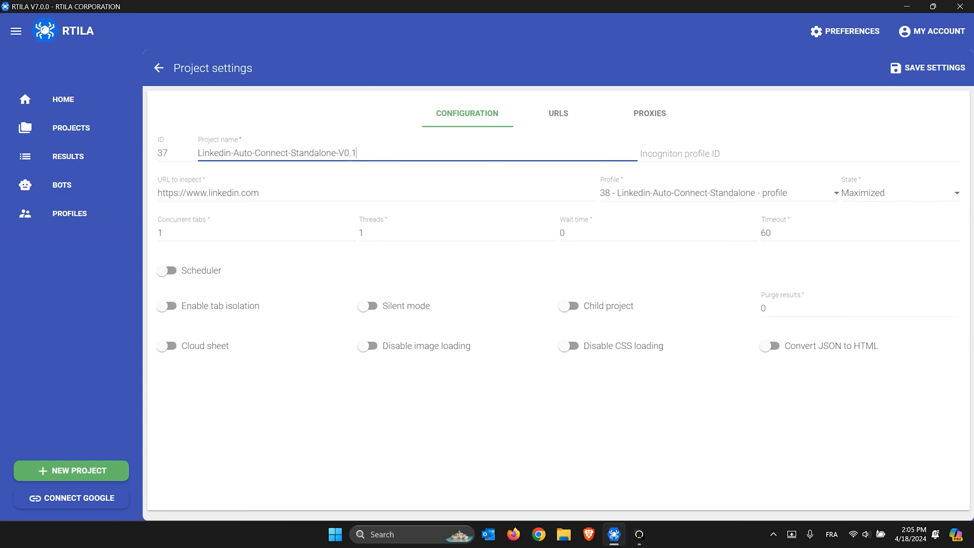
Save the project settings and delete the old LINKEDIN Auto-Connect bot
{"action": "left_click", "coordinate": [932, 65]}
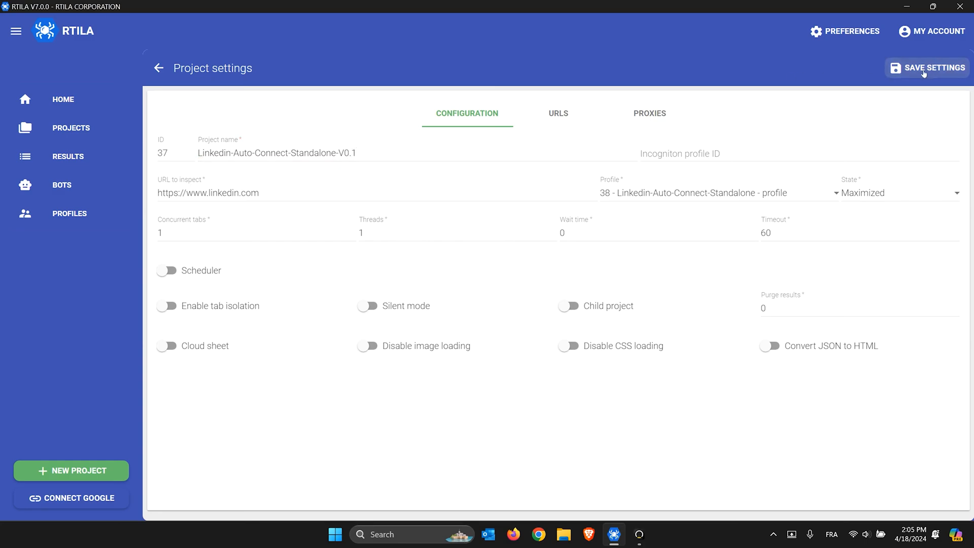
{"action": "left_click", "coordinate": [160, 73]}
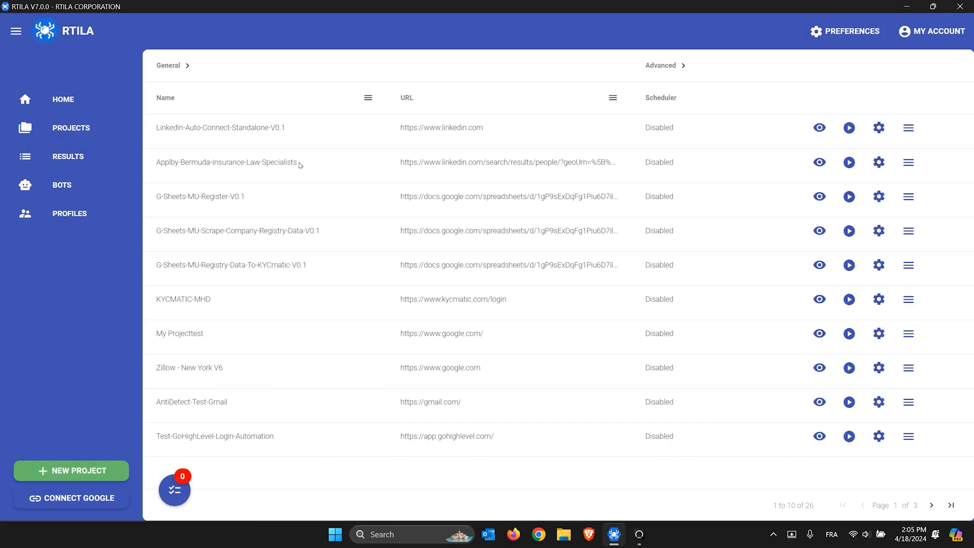
{"action": "left_click", "coordinate": [324, 134]}
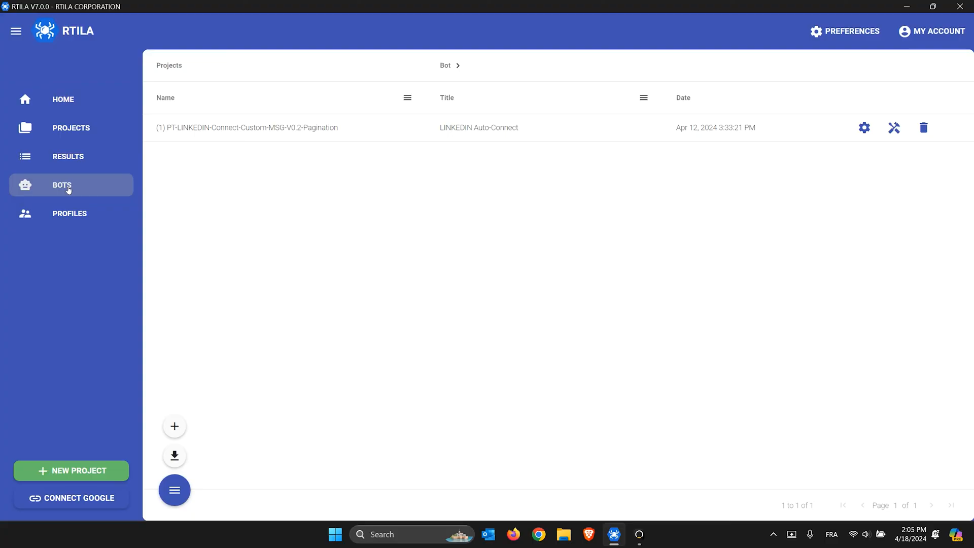
{"action": "left_click", "coordinate": [924, 128]}
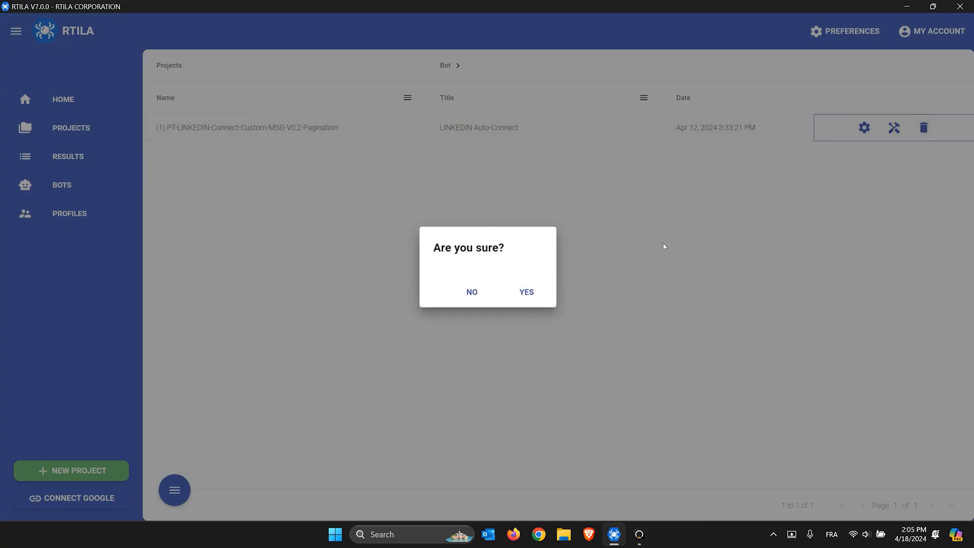
{"action": "left_click", "coordinate": [544, 289]}
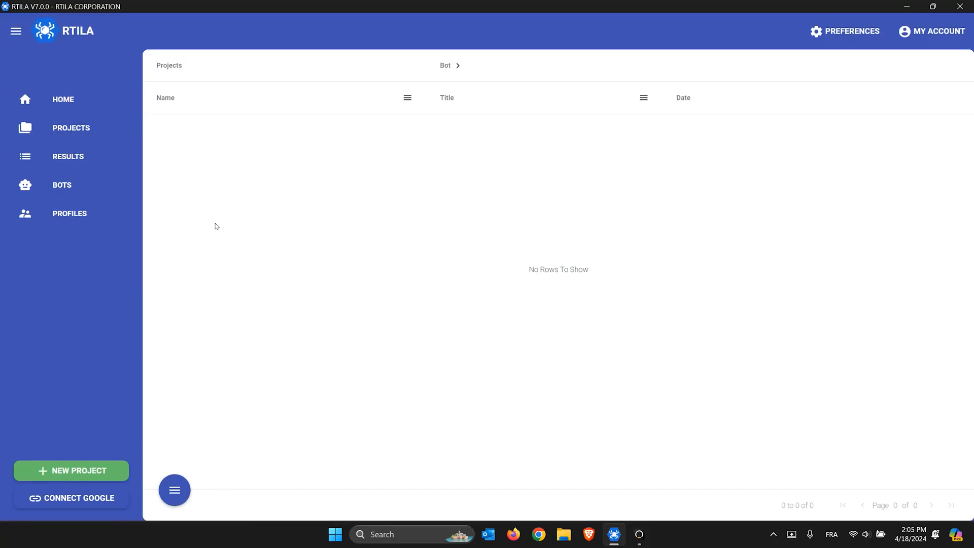
Start adding a new bot from the empty Bots page
{"action": "left_click", "coordinate": [61, 194]}
{"action": "left_click", "coordinate": [175, 489]}
{"action": "left_click", "coordinate": [176, 426]}
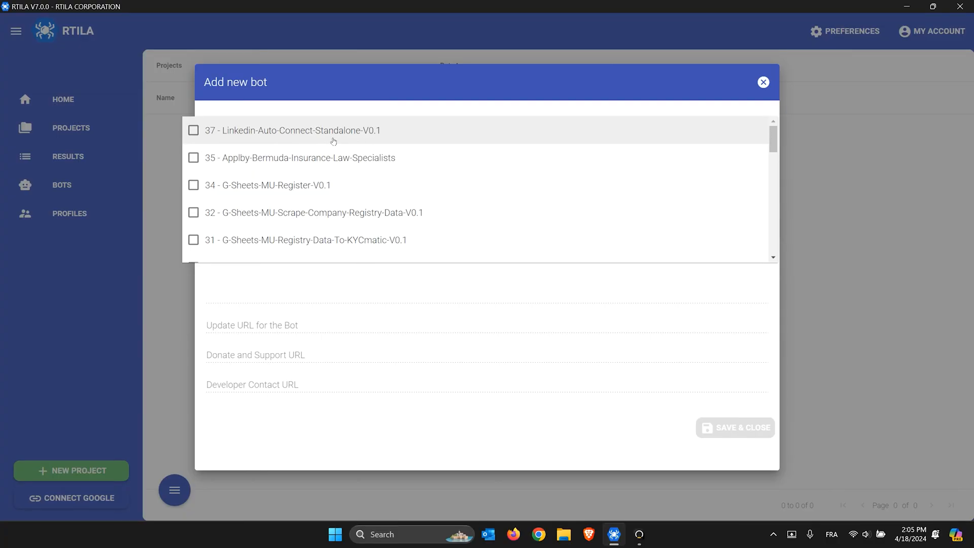
Base the bot on project 37 - Linkedin-Auto-Connect-Standalone-V0.1 and title it Super Auto Agency
{"action": "left_click", "coordinate": [195, 133]}
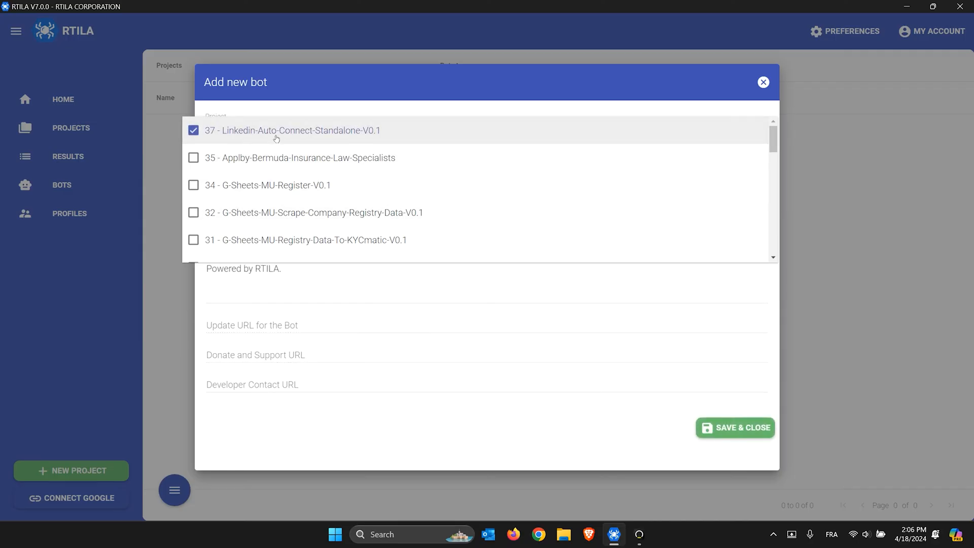
{"action": "left_click", "coordinate": [348, 299]}
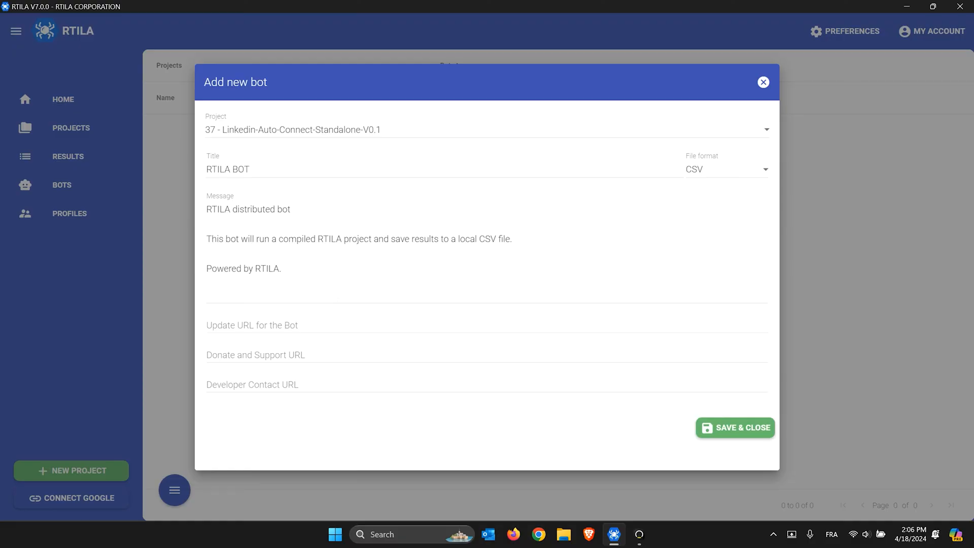
{"action": "left_click", "coordinate": [230, 170]}
{"action": "left_click_drag", "start_coordinate": [245, 170], "coordinate": [203, 171]}
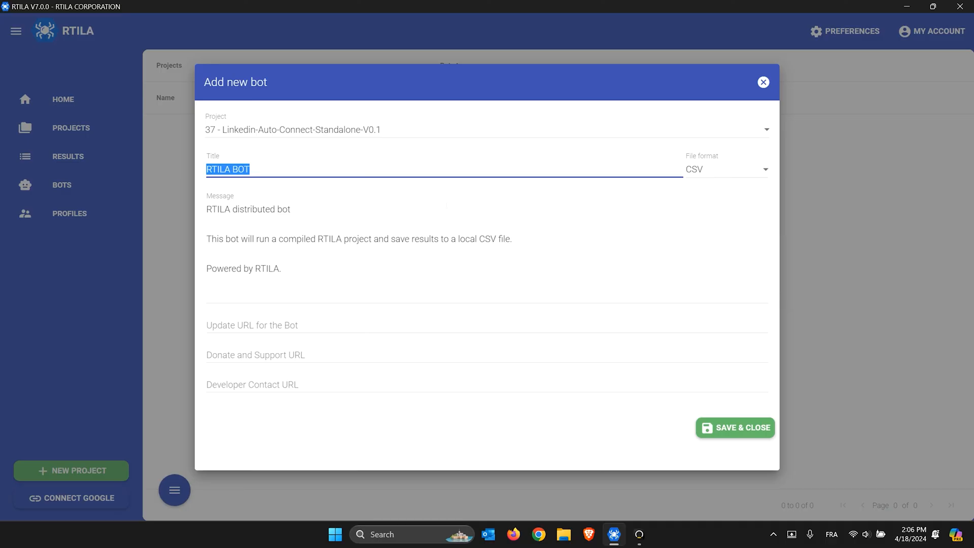
{"action": "type", "text": "Super Auto"}
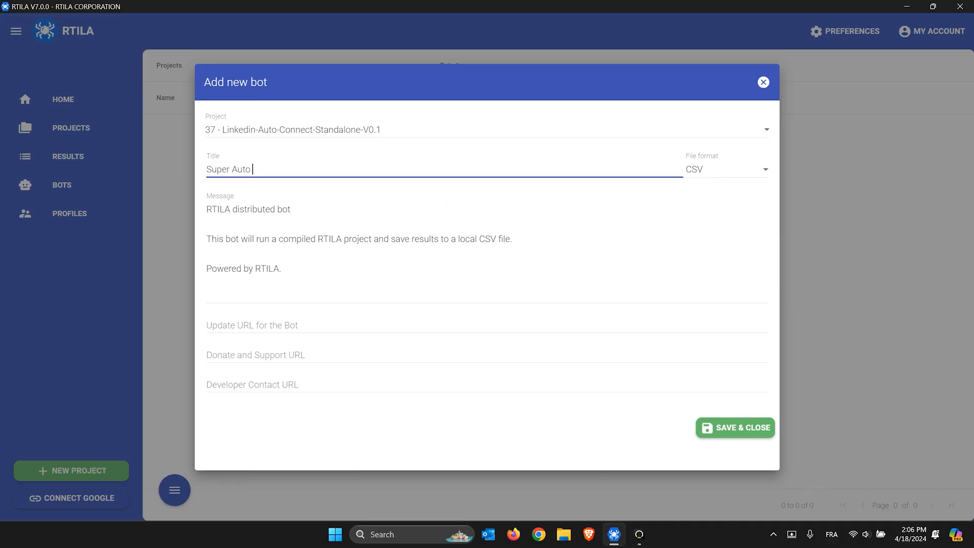
{"action": "type", "text": " Agend"}
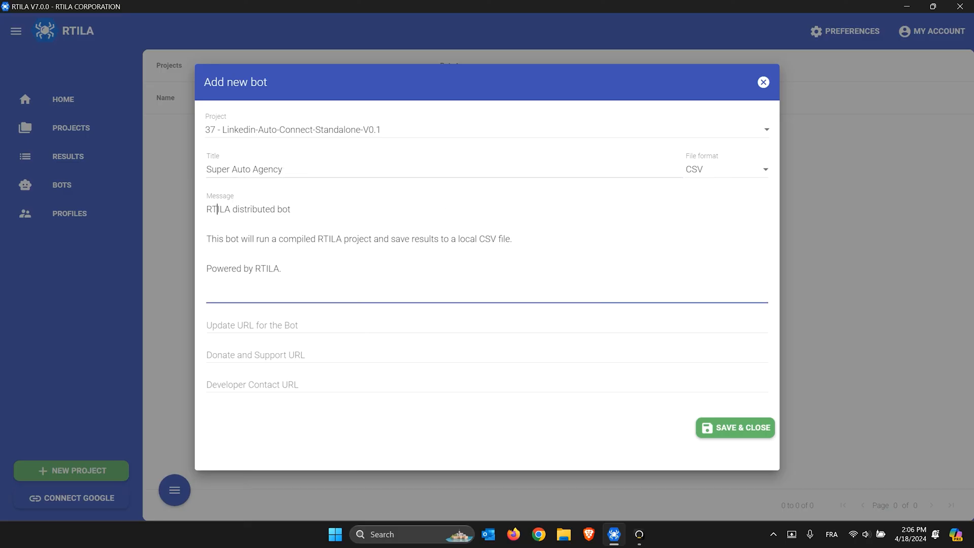
Make the message open 'Super Auto Agency brings you this Linkedin Auto Connect Software'
{"action": "double_click", "coordinate": [218, 209]}
{"action": "left_click_drag", "start_coordinate": [283, 170], "coordinate": [191, 174]}
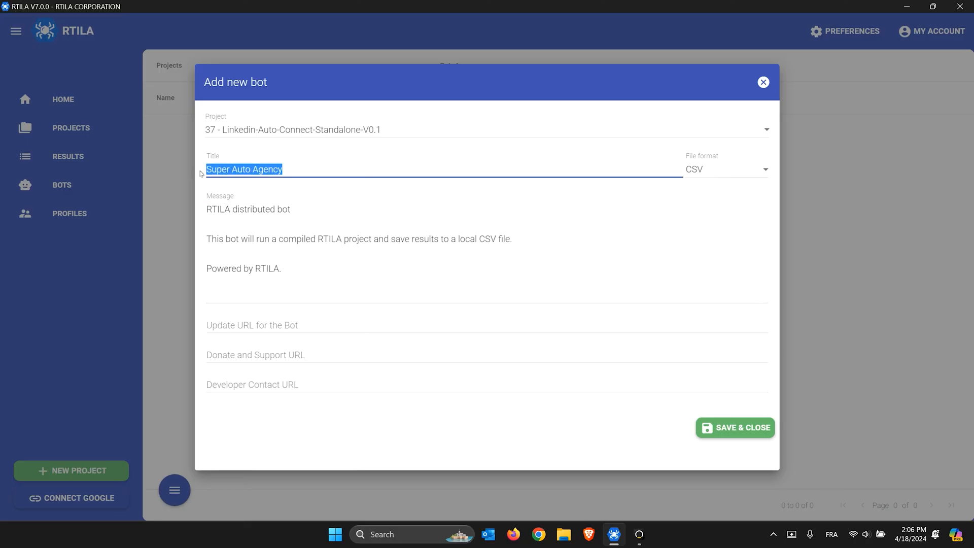
{"action": "key", "text": "ctrl+c"}
{"action": "left_click", "coordinate": [218, 209]}
{"action": "double_click", "coordinate": [218, 209]}
{"action": "key", "text": "ctrl+v"}
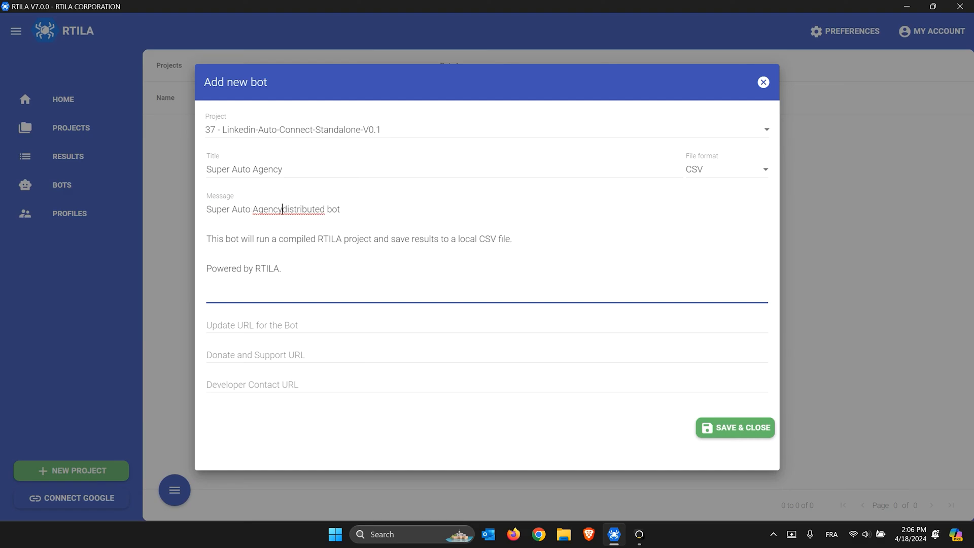
{"action": "type", "text": "brings you this "}
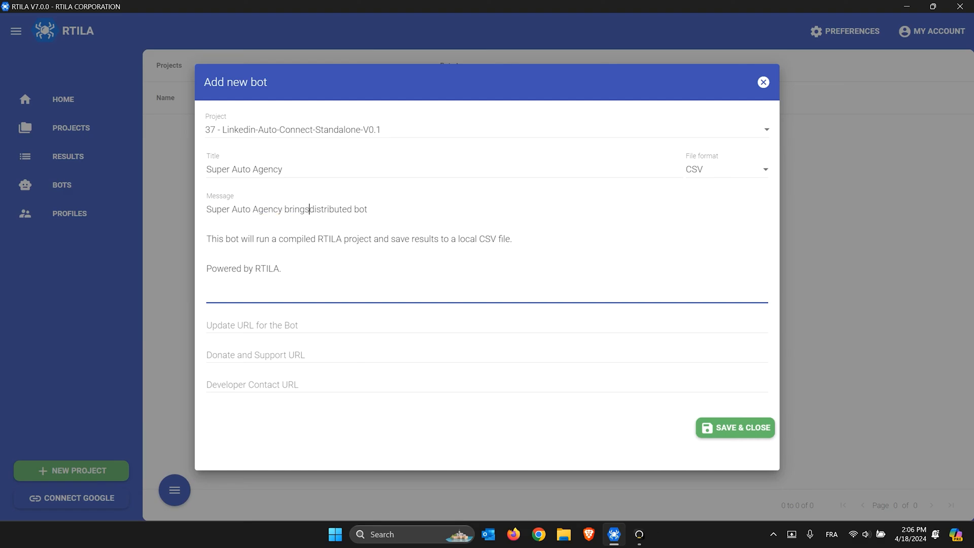
{"action": "type", "text": "Linkedin Auto "}
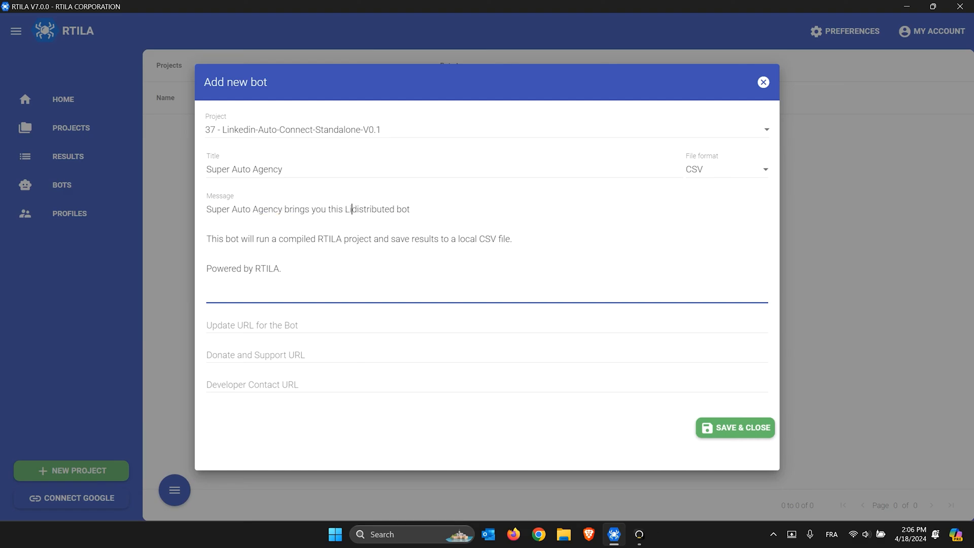
{"action": "type", "text": "Connect"}
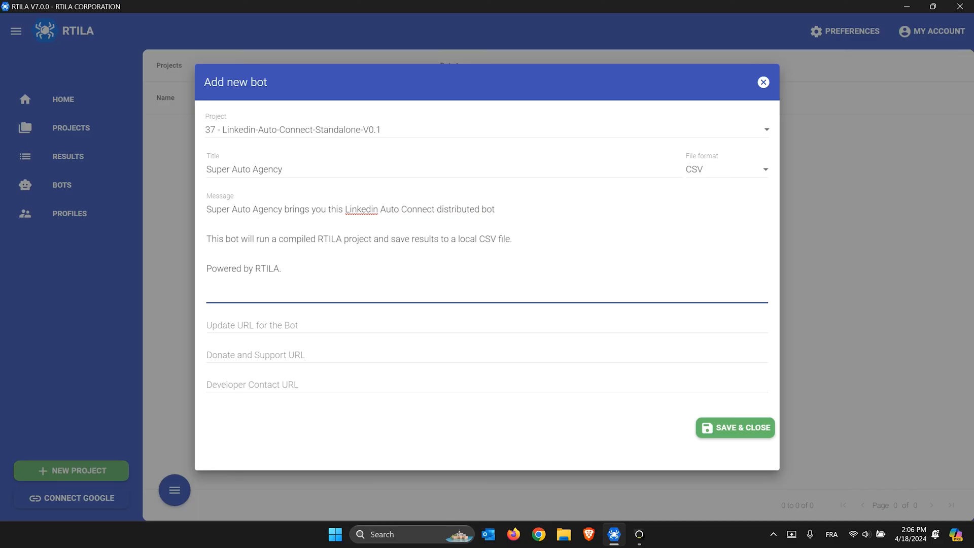
{"action": "type", "text": " Software"}
{"action": "key", "text": "shift+Right"}
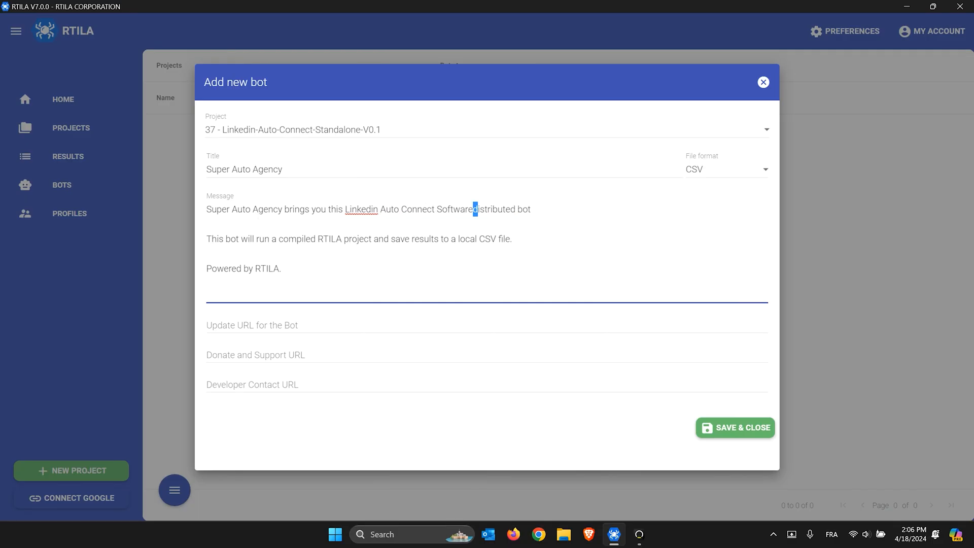
{"action": "key", "text": "shift+Right"}
{"action": "key", "text": "shift+Right"}
{"action": "key", "text": "shift+Right"}
{"action": "key", "text": "shift+Right"}
{"action": "key", "text": "shift+Right"}
{"action": "key", "text": "shift+Right"}
{"action": "key", "text": "shift+Right"}
{"action": "key", "text": "shift+Right"}
{"action": "key", "text": "shift+Right"}
{"action": "key", "text": "shift+Right"}
{"action": "key", "text": "shift+Right"}
{"action": "key", "text": "shift+Right"}
{"action": "key", "text": "shift+Right"}
{"action": "key", "text": "shift+Right"}
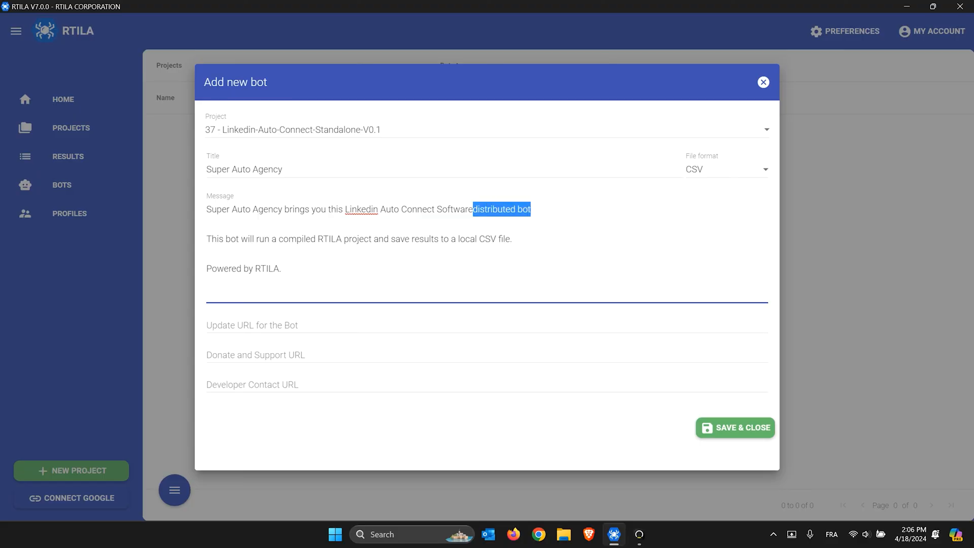